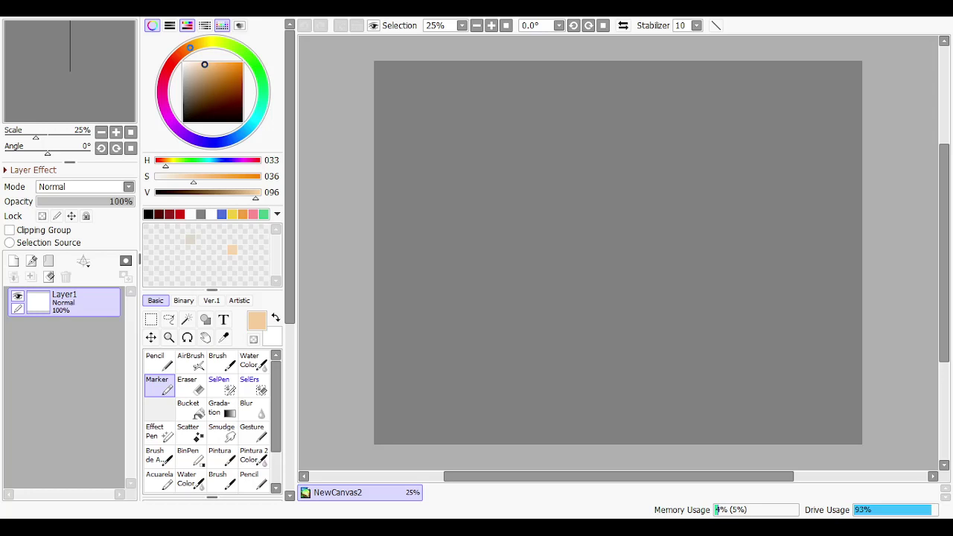
Paste the DEADBOLT cover as a reference in the canvas's upper-left corner and reshape it narrower and taller
key("ctrl+v")
key("ctrl+t")
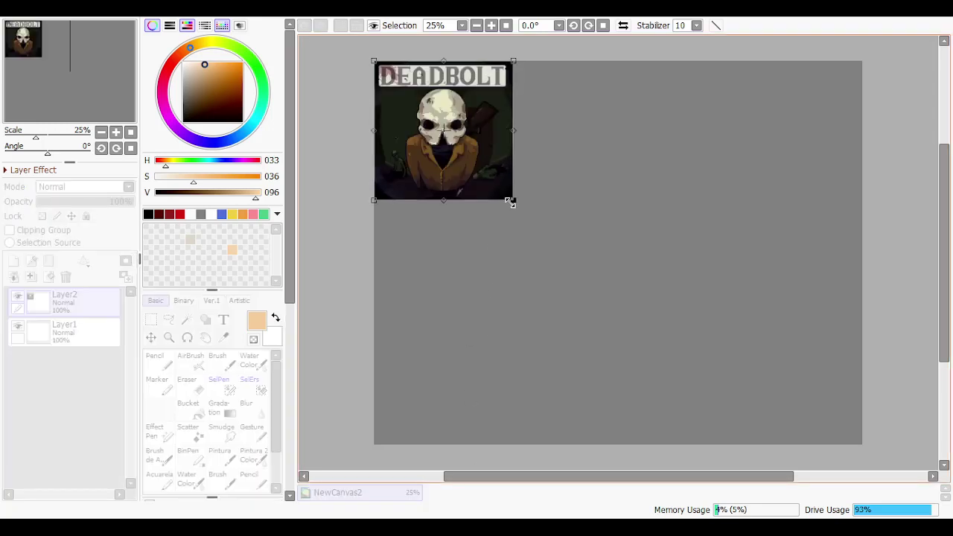
mouse_move(510, 201)
left_mouse_down()
mouse_move(477, 209)
mouse_move(499, 215)
left_mouse_up()
key("Return")
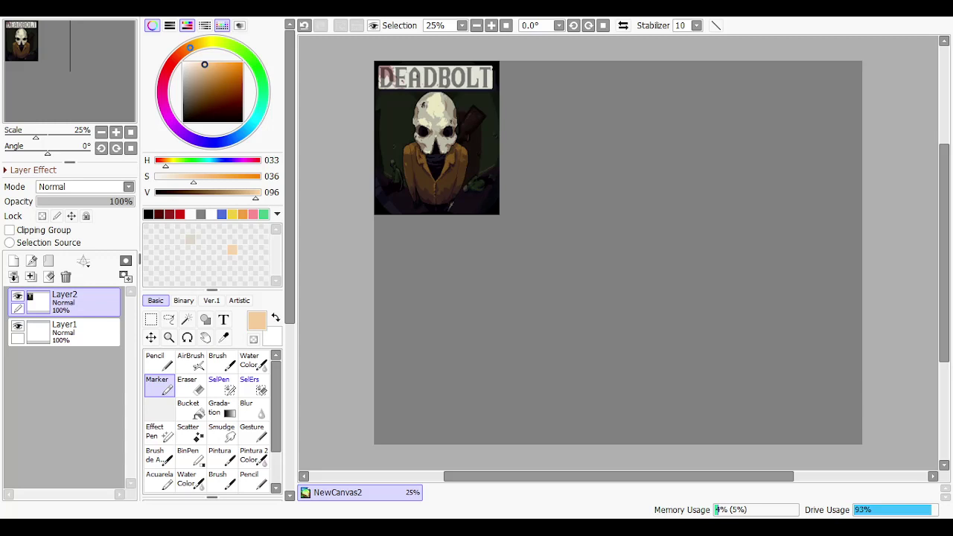
Paste the seated skull figure as a second reference and place it directly below the DEADBOLT cover
key("ctrl+v")
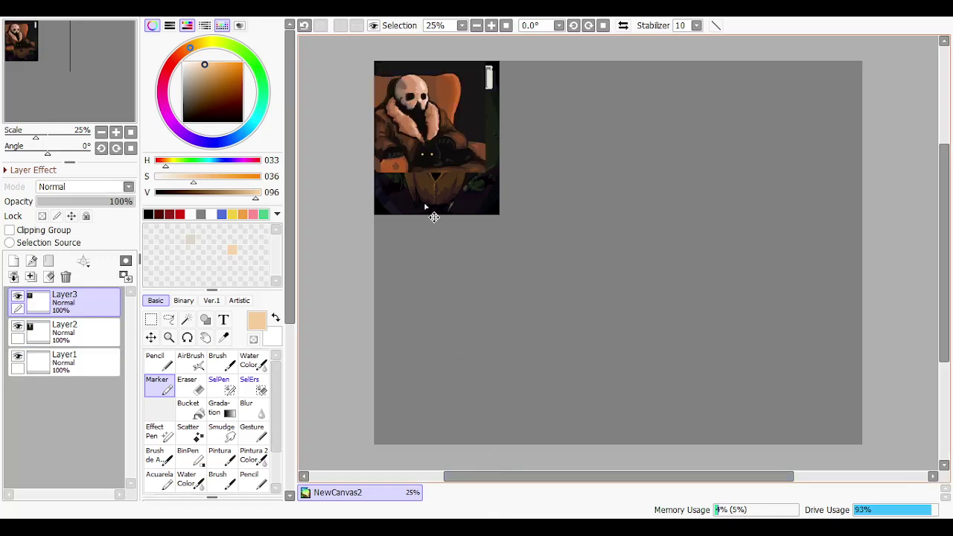
key("ctrl+t")
left_click_drag(423, 119, 426, 286)
key("Return")
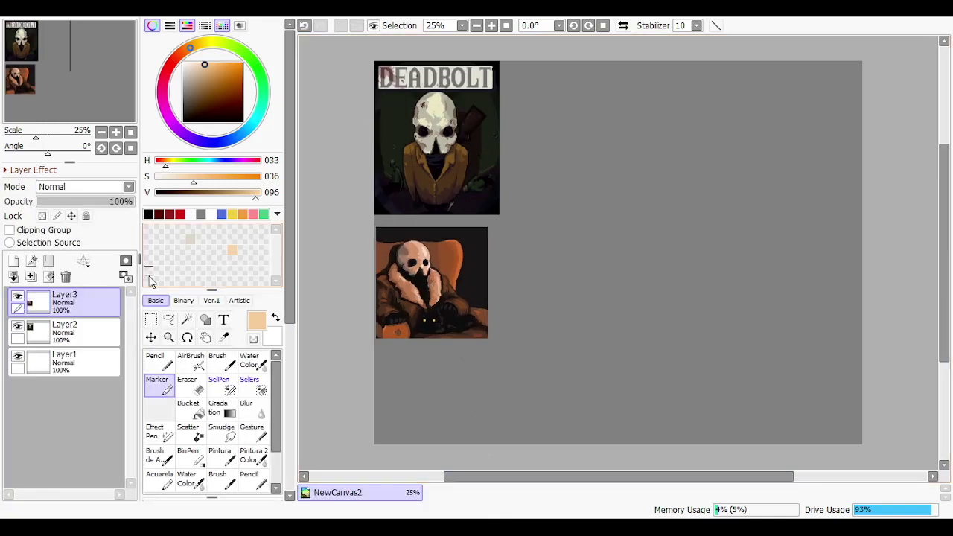
Bring Layer1 above both reference layers, lower Layer3 to 45% and Layer2 to 41% opacity, and make Layer1 active
left_click_drag(64, 362, 64, 296)
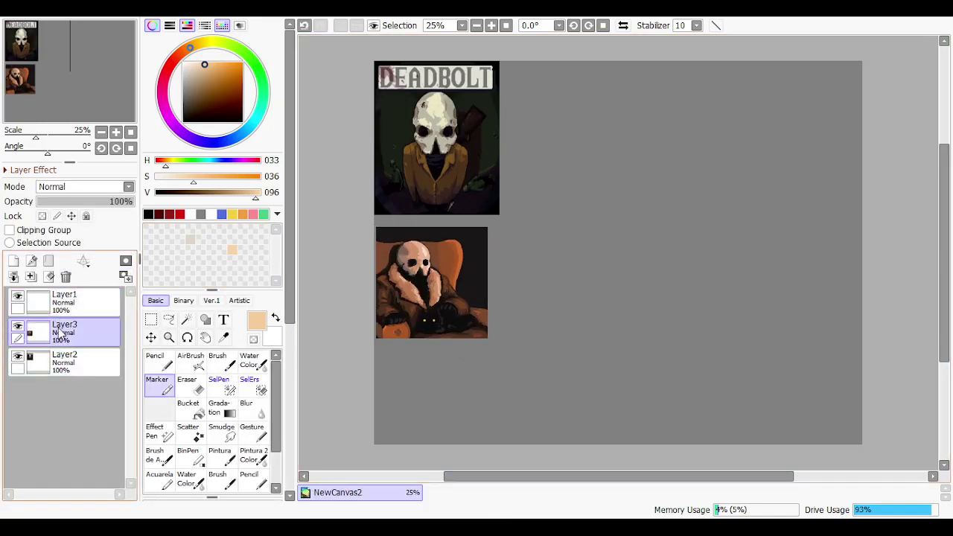
left_click_drag(88, 202, 76, 199)
left_click(75, 362)
left_click(82, 301)
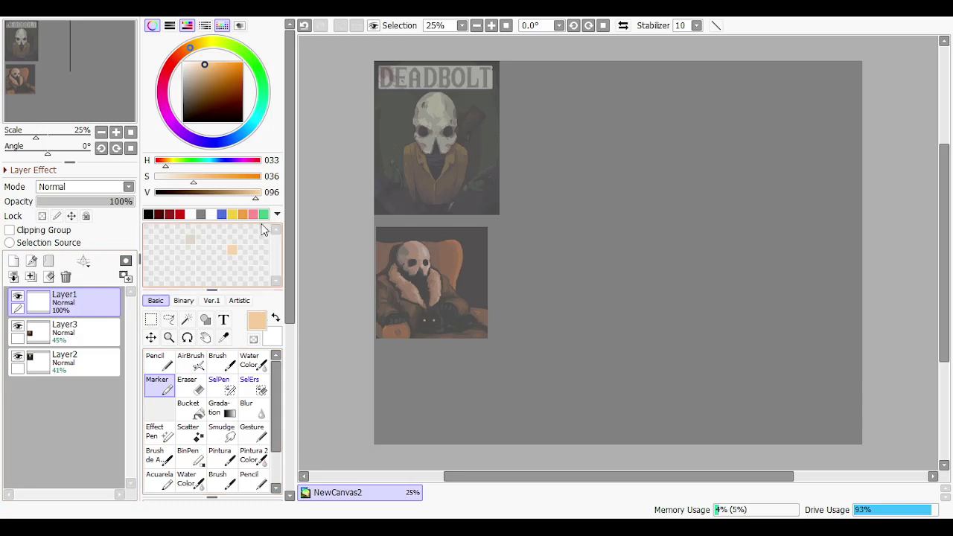
Set the two drawing colours to white and black, with white active, and bring the Marker's brush settings into view
left_click(276, 318)
scroll(380, 200, "down", 1)
scroll(511, 221, "up", 1)
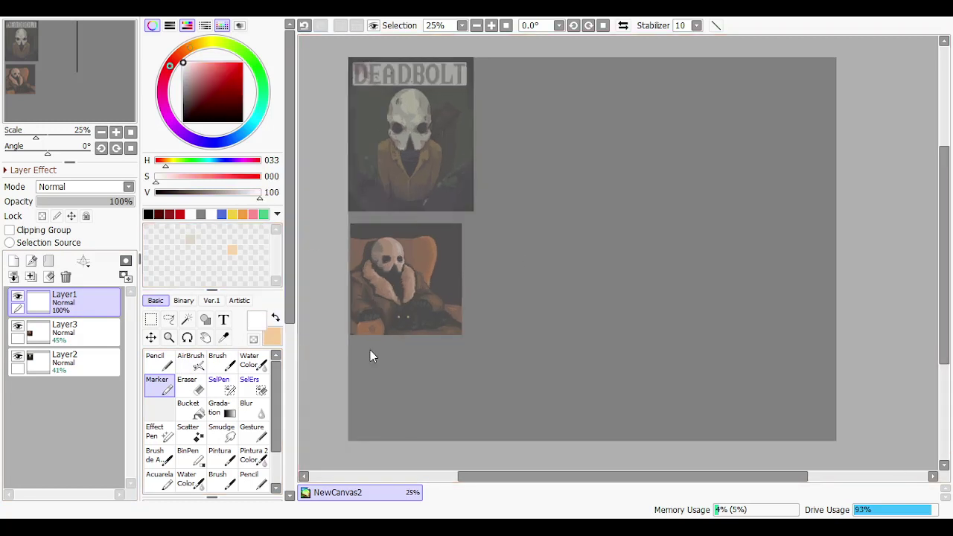
left_click(276, 319)
left_click(183, 121)
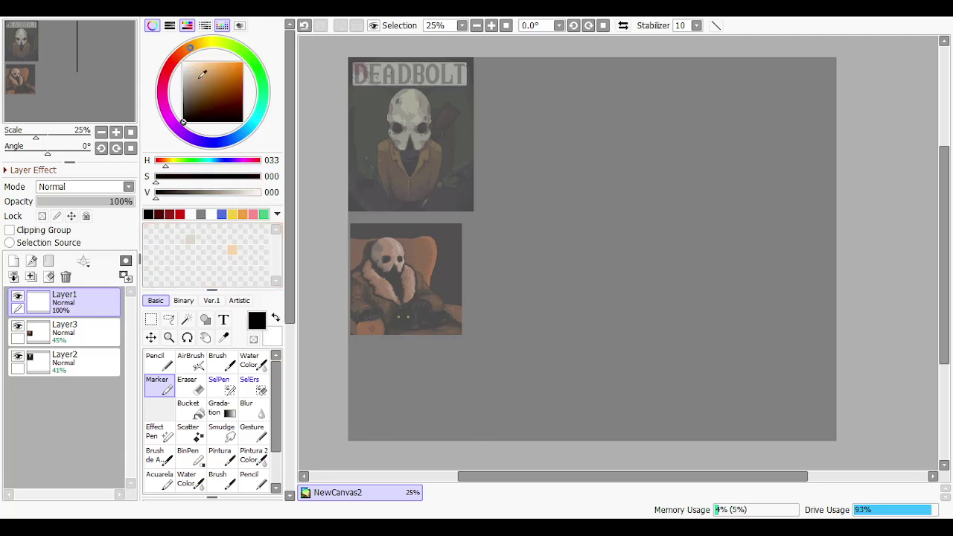
left_click(278, 331)
left_click(290, 359)
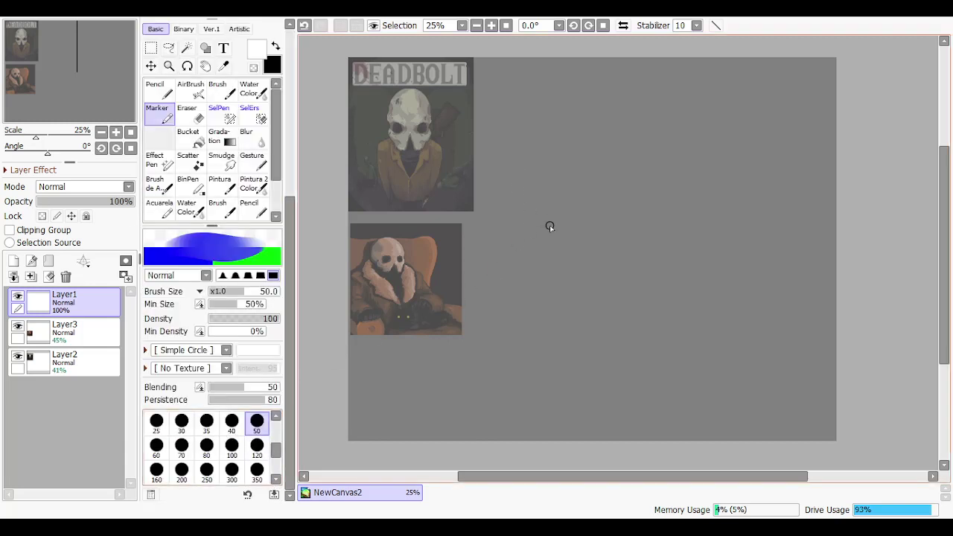
Sketch the left side and crown of an oval skull outline in white with the size 50 Marker
mouse_move(544, 125)
left_mouse_down()
mouse_move(531, 188)
mouse_move(532, 144)
mouse_move(525, 165)
mouse_move(550, 235)
left_mouse_up()
key("ctrl+z")
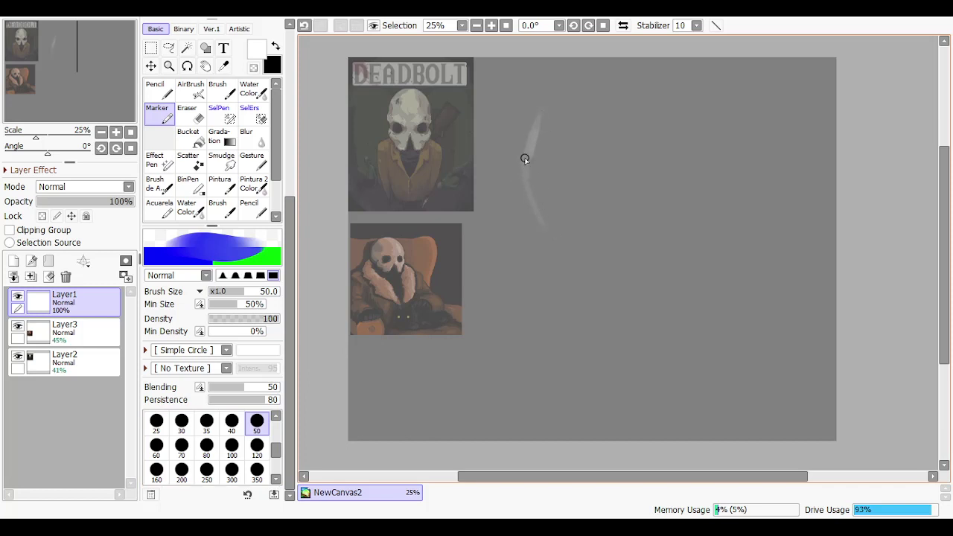
mouse_move(539, 203)
left_mouse_down()
mouse_move(546, 224)
mouse_move(600, 245)
left_mouse_up()
key("ctrl+z")
mouse_move(534, 140)
left_mouse_down()
mouse_move(575, 94)
mouse_move(595, 106)
mouse_move(635, 103)
left_mouse_up()
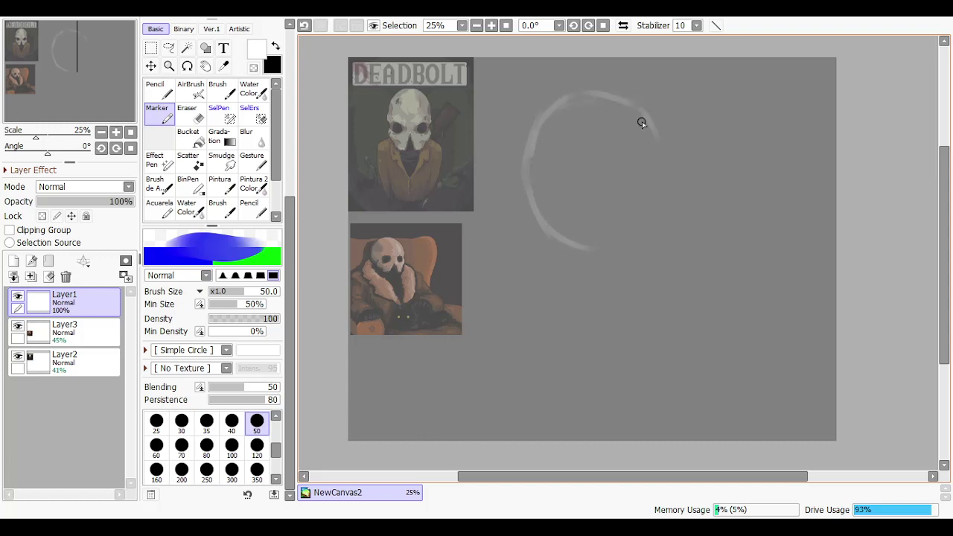
Close the oval skull outline with white strokes down its right side and around the chin
left_click_drag(661, 138, 645, 252)
key("ctrl+z")
left_click_drag(659, 151, 645, 244)
left_click_drag(662, 196, 605, 262)
key("ctrl+z")
mouse_move(557, 237)
left_mouse_down()
mouse_move(589, 251)
mouse_move(578, 249)
mouse_move(640, 252)
left_mouse_up()
key("ctrl+z")
key("ctrl+z")
key("ctrl+z")
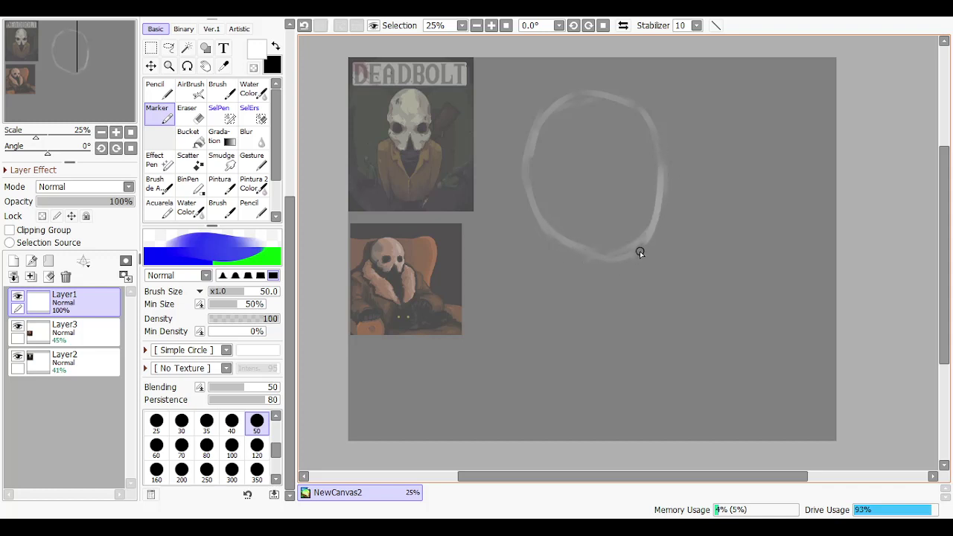
key("ctrl+z")
key("ctrl+y")
key("ctrl+z")
key("ctrl+y")
key("ctrl+z")
key("ctrl+y")
key("ctrl+z")
Block in the two dark eye sockets inside the skull outline with black
left_click(274, 47)
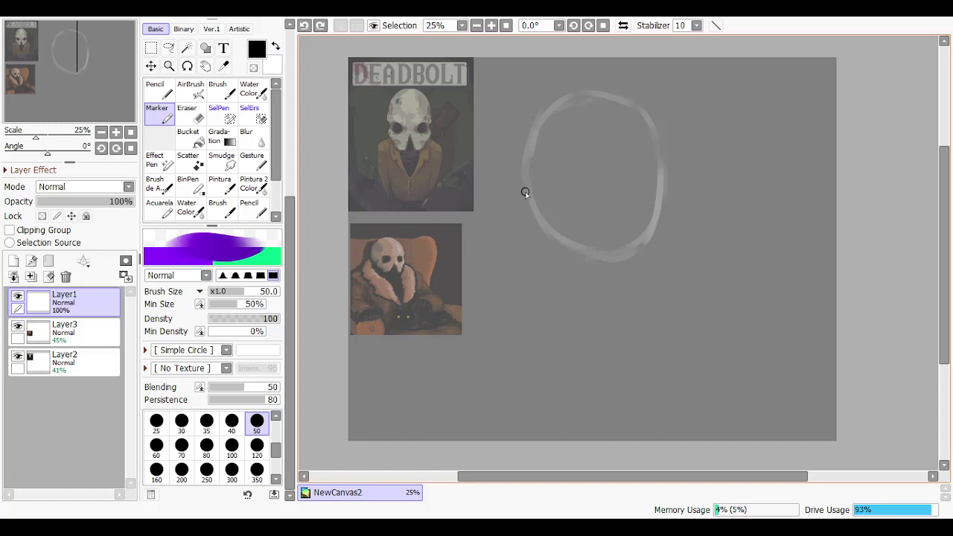
key("ctrl+y")
key("ctrl+z")
mouse_move(559, 179)
left_mouse_down()
mouse_move(553, 209)
mouse_move(568, 216)
mouse_move(561, 212)
mouse_move(583, 194)
mouse_move(574, 212)
mouse_move(585, 193)
mouse_move(577, 185)
mouse_move(558, 192)
left_mouse_up()
key("ctrl+z")
left_click_drag(554, 197, 563, 201)
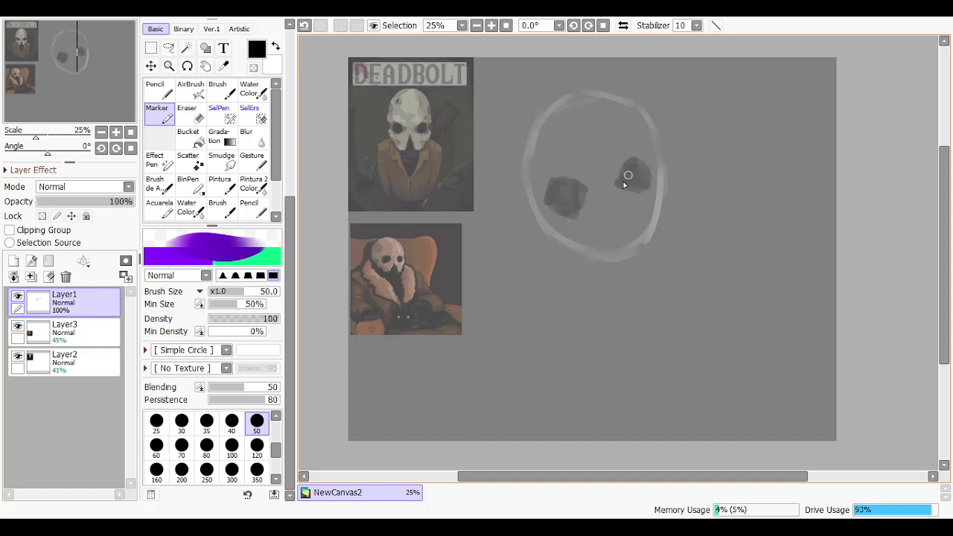
left_click_drag(638, 181, 618, 184)
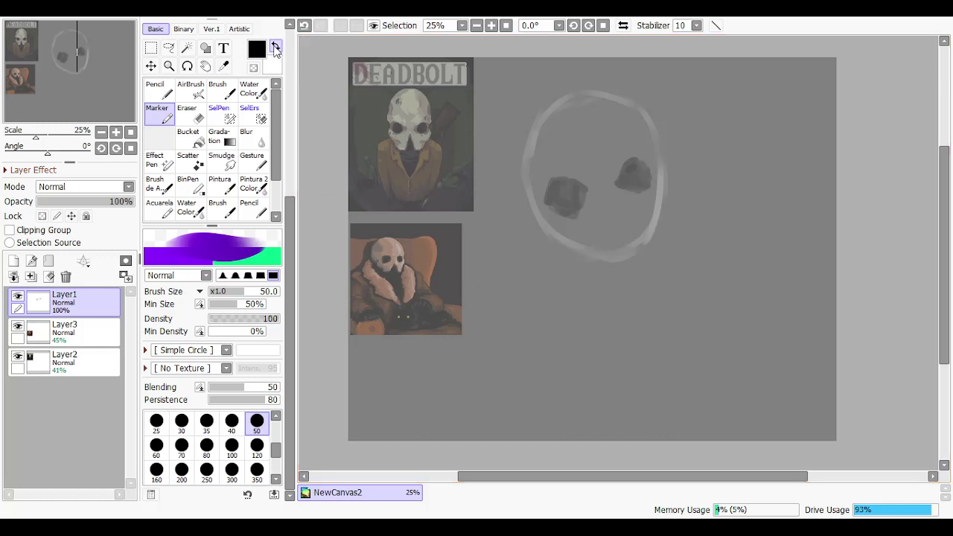
Thicken the skull's left edge with white and fill the forehead and brow area at brush size 120
key("x")
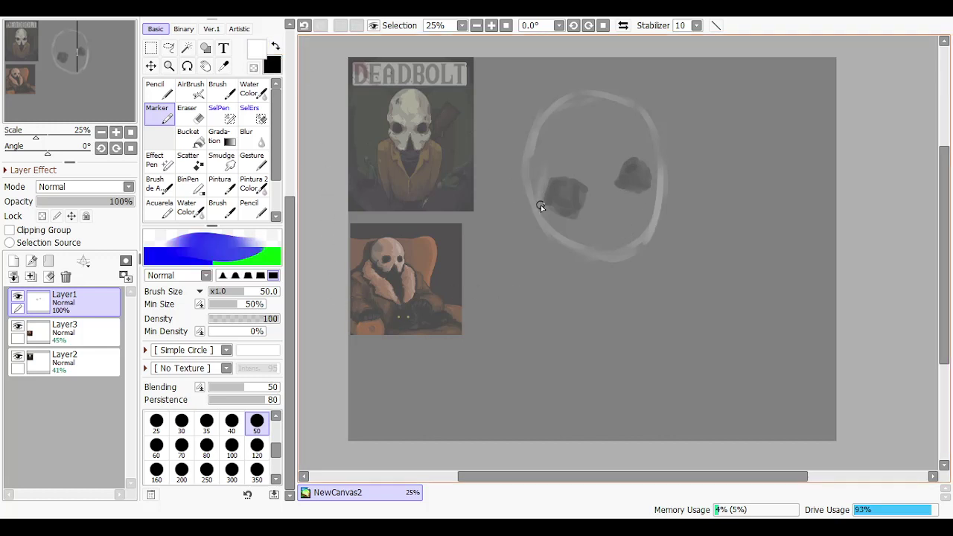
mouse_move(539, 208)
left_mouse_down()
mouse_move(530, 156)
mouse_move(532, 190)
mouse_move(541, 137)
left_mouse_up()
left_click(257, 445)
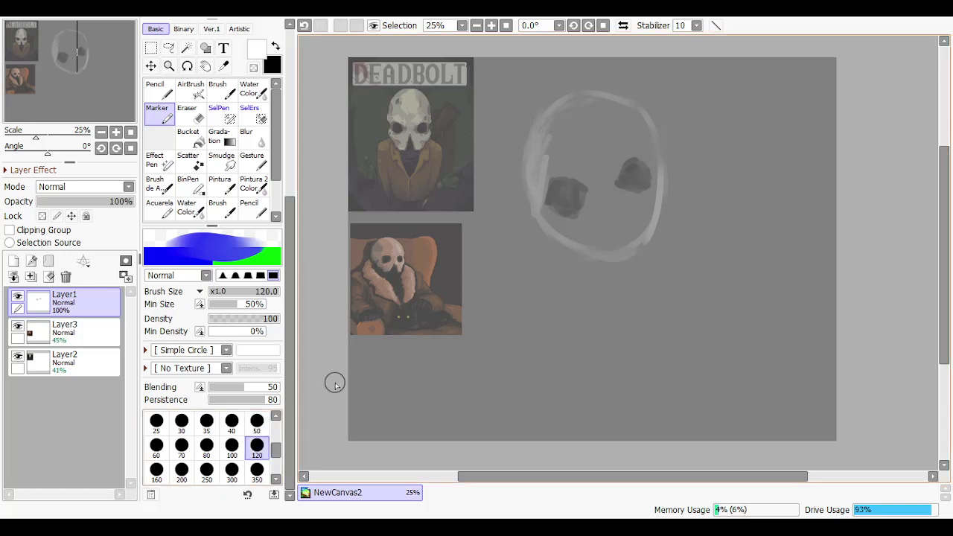
mouse_move(546, 155)
left_mouse_down()
mouse_move(539, 177)
mouse_move(532, 172)
mouse_move(554, 147)
mouse_move(612, 118)
mouse_move(579, 152)
mouse_move(589, 162)
mouse_move(555, 168)
mouse_move(597, 157)
mouse_move(604, 168)
mouse_move(637, 115)
mouse_move(627, 119)
mouse_move(648, 140)
mouse_move(617, 141)
mouse_move(617, 128)
mouse_move(606, 175)
mouse_move(625, 174)
mouse_move(604, 181)
mouse_move(627, 160)
mouse_move(622, 139)
mouse_move(604, 140)
mouse_move(602, 201)
mouse_move(555, 162)
mouse_move(598, 187)
left_mouse_up()
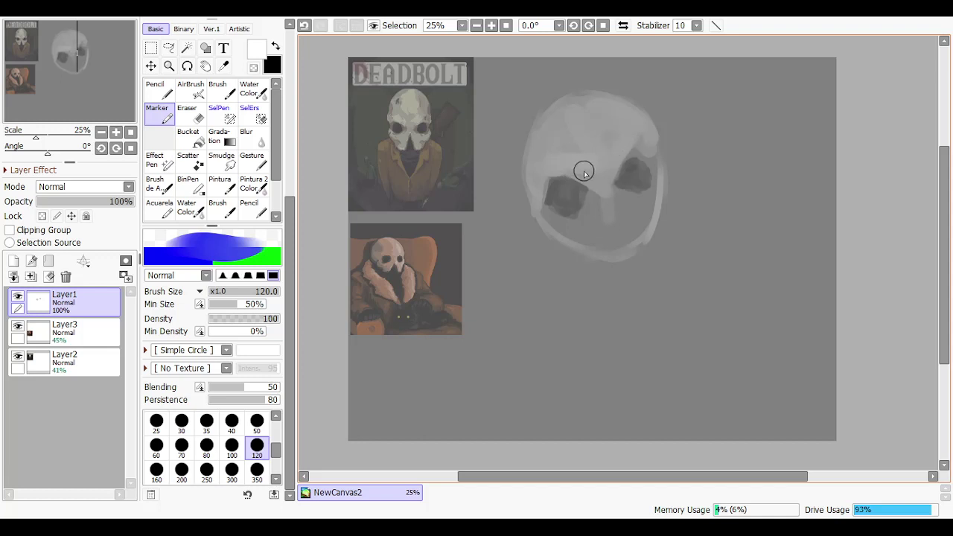
Fill the cheeks and lower face with light strokes, shaping the edges around both eye sockets
key("ctrl+z")
mouse_move(539, 187)
left_mouse_down()
mouse_move(569, 159)
mouse_move(555, 198)
mouse_move(533, 187)
mouse_move(585, 170)
mouse_move(553, 168)
mouse_move(572, 222)
mouse_move(536, 198)
mouse_move(573, 236)
mouse_move(540, 217)
mouse_move(577, 226)
left_mouse_up()
key("ctrl+z")
mouse_move(592, 202)
left_mouse_down()
mouse_move(570, 227)
mouse_move(594, 209)
mouse_move(584, 222)
mouse_move(596, 194)
mouse_move(598, 209)
mouse_move(623, 219)
mouse_move(612, 198)
mouse_move(649, 203)
mouse_move(630, 206)
mouse_move(654, 187)
mouse_move(650, 156)
mouse_move(658, 172)
mouse_move(656, 182)
mouse_move(630, 136)
mouse_move(614, 147)
mouse_move(633, 159)
mouse_move(613, 159)
mouse_move(639, 166)
mouse_move(645, 153)
mouse_move(647, 160)
mouse_move(611, 161)
mouse_move(601, 139)
mouse_move(644, 217)
mouse_move(648, 205)
mouse_move(629, 240)
mouse_move(615, 237)
mouse_move(611, 217)
mouse_move(636, 211)
mouse_move(642, 215)
mouse_move(610, 227)
mouse_move(609, 246)
mouse_move(582, 238)
mouse_move(604, 245)
mouse_move(598, 249)
mouse_move(591, 230)
mouse_move(604, 221)
mouse_move(608, 196)
mouse_move(634, 221)
mouse_move(606, 217)
mouse_move(598, 246)
mouse_move(590, 238)
mouse_move(593, 263)
left_mouse_up()
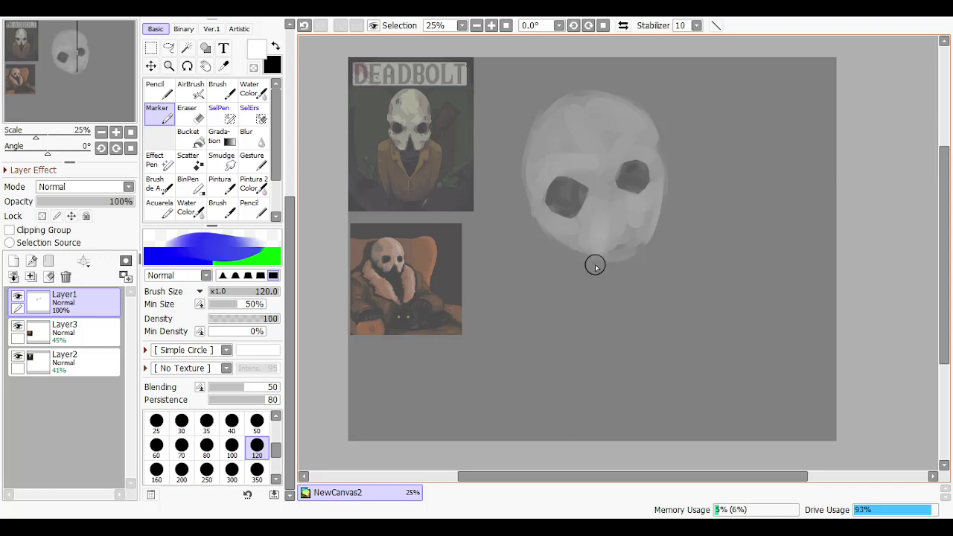
Paint a white brow-ridge highlight above the left eye socket at brush size 50
left_click(257, 422)
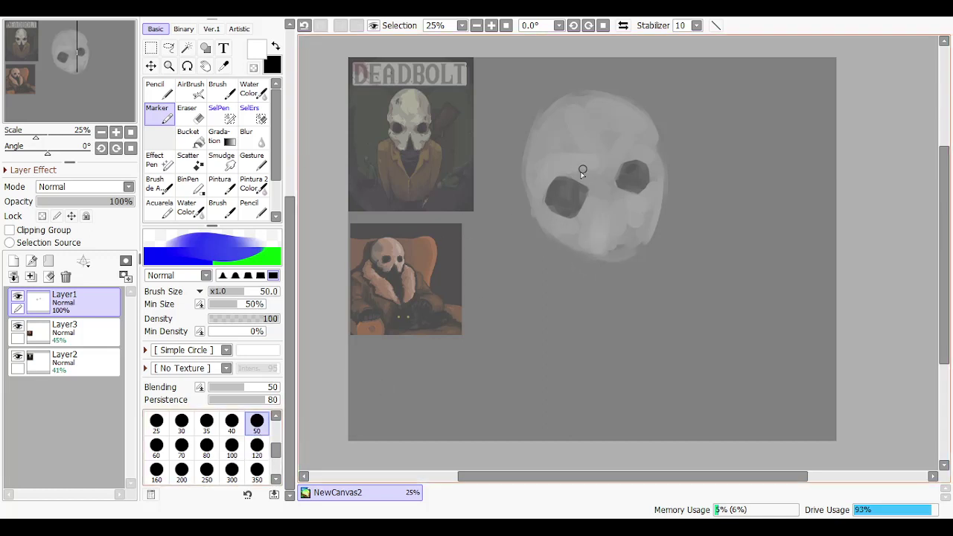
mouse_move(574, 161)
left_mouse_down()
mouse_move(565, 164)
mouse_move(601, 169)
left_mouse_up()
key("ctrl+z")
left_click_drag(574, 162, 534, 186)
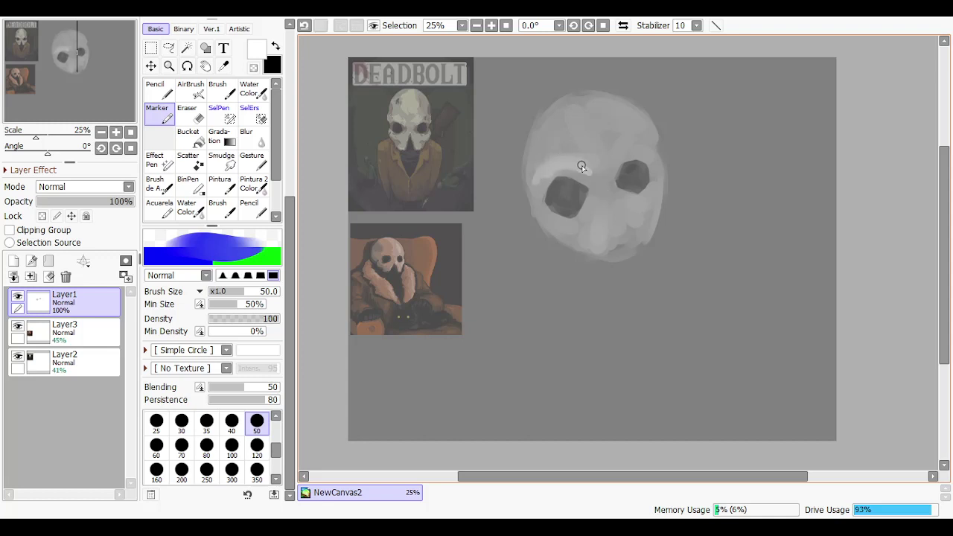
left_click_drag(581, 165, 548, 165)
key("ctrl+z")
Add white highlights above and beside the inner edge of the right eye socket
left_click_drag(611, 192, 616, 199)
mouse_move(649, 147)
left_mouse_down()
mouse_move(613, 163)
mouse_move(623, 147)
left_mouse_up()
key("ctrl+z")
key("ctrl+z")
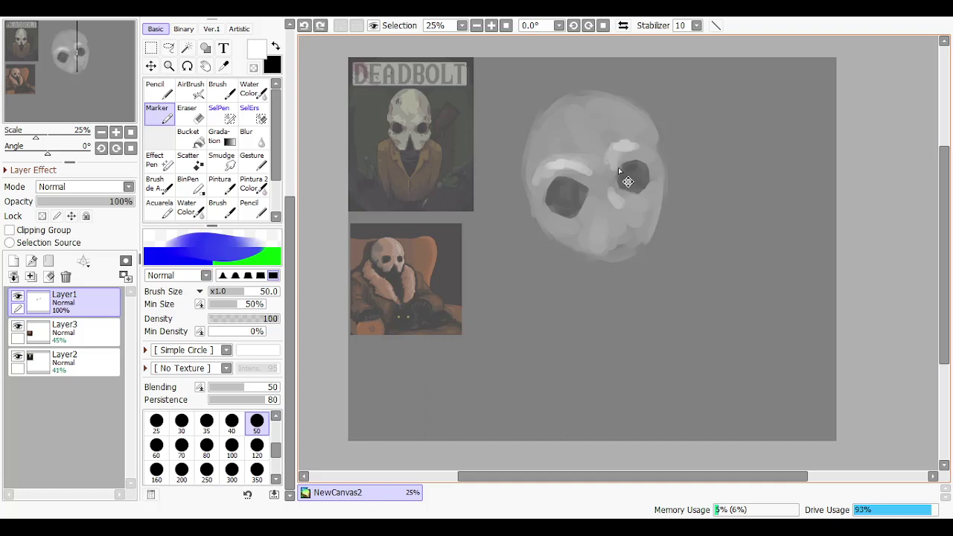
key("ctrl+y")
Darken and square off the right eye socket with black strokes
left_click(276, 46)
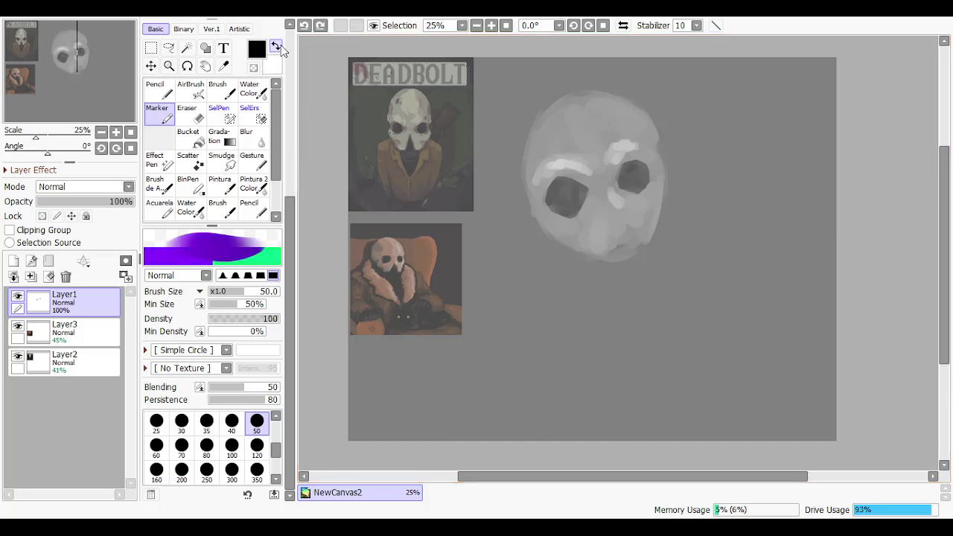
mouse_move(638, 164)
left_mouse_down()
mouse_move(623, 180)
mouse_move(629, 158)
mouse_move(623, 171)
left_mouse_up()
key("ctrl+z")
key("ctrl+z")
mouse_move(622, 173)
left_mouse_down()
mouse_move(639, 162)
mouse_move(645, 179)
left_mouse_up()
key("ctrl+z")
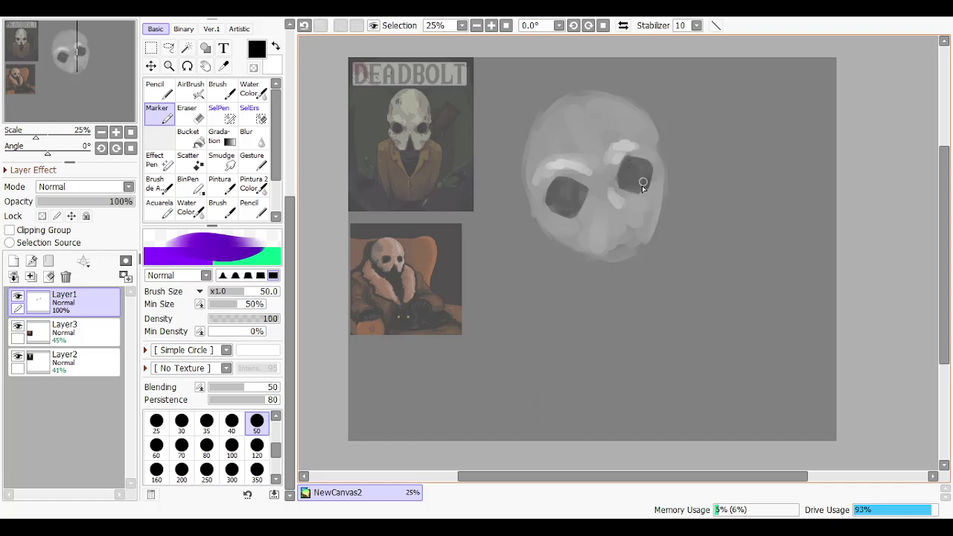
key("ctrl+z")
left_click_drag(627, 175, 630, 188)
key("ctrl+z")
key("ctrl+y")
Extend the white highlight over the right brow and add one on the right cheekbone
key("x")
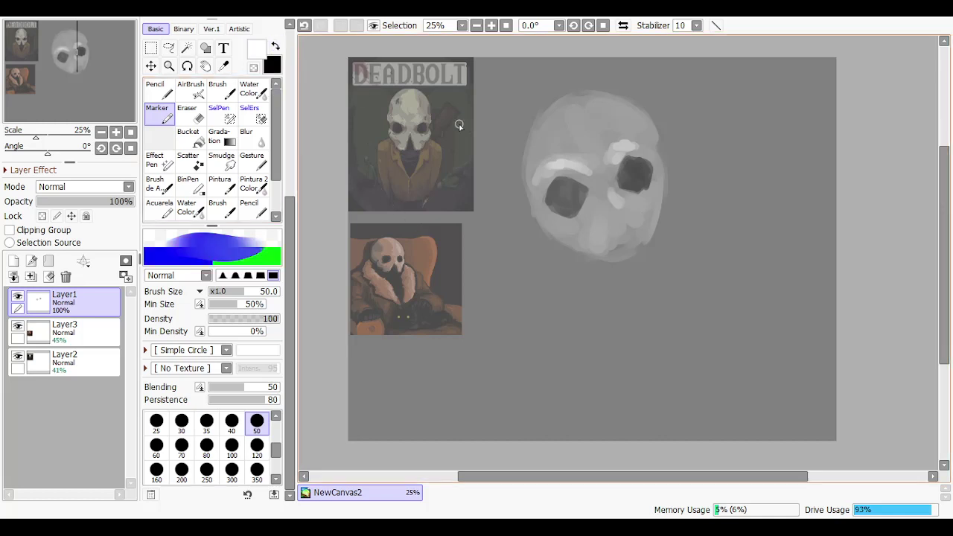
left_click_drag(644, 151, 633, 143)
left_click_drag(655, 200, 647, 221)
key("ctrl+z")
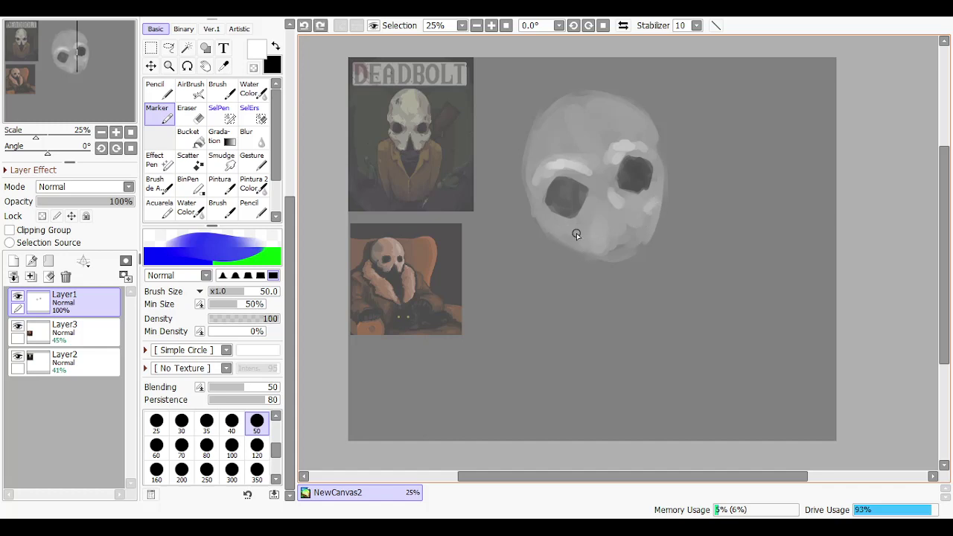
left_click_drag(577, 234, 593, 240)
key("ctrl+z")
Draw the left edge of the nose opening in black with the Marker at size 16
left_click(275, 47)
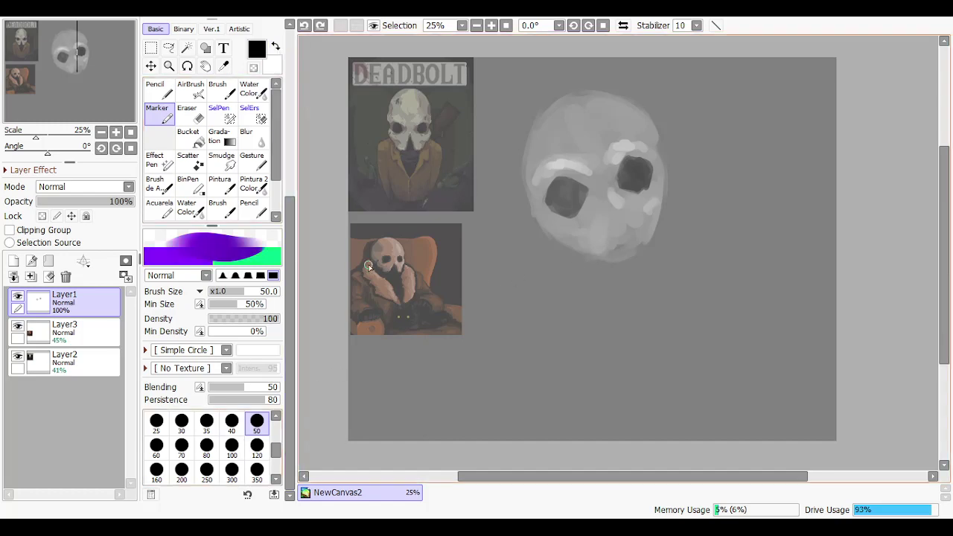
left_click(181, 422)
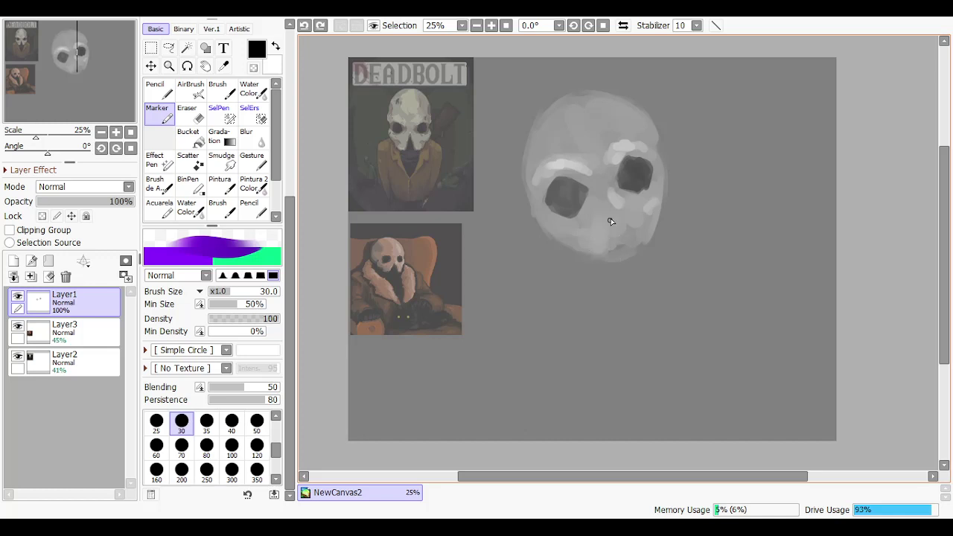
left_click_drag(610, 222, 608, 253)
left_click_drag(614, 218, 619, 257)
key("ctrl+z")
key("ctrl+z")
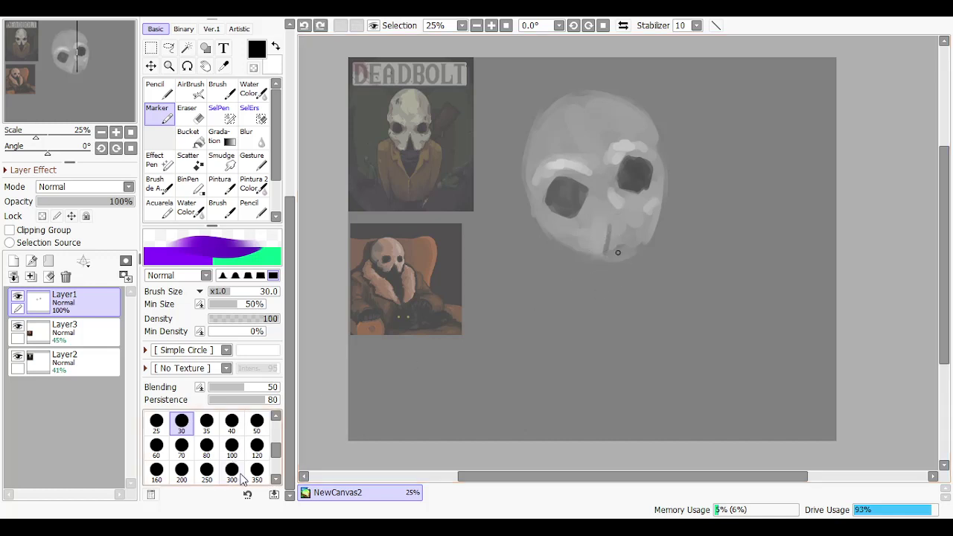
left_click(276, 416)
left_click(231, 422)
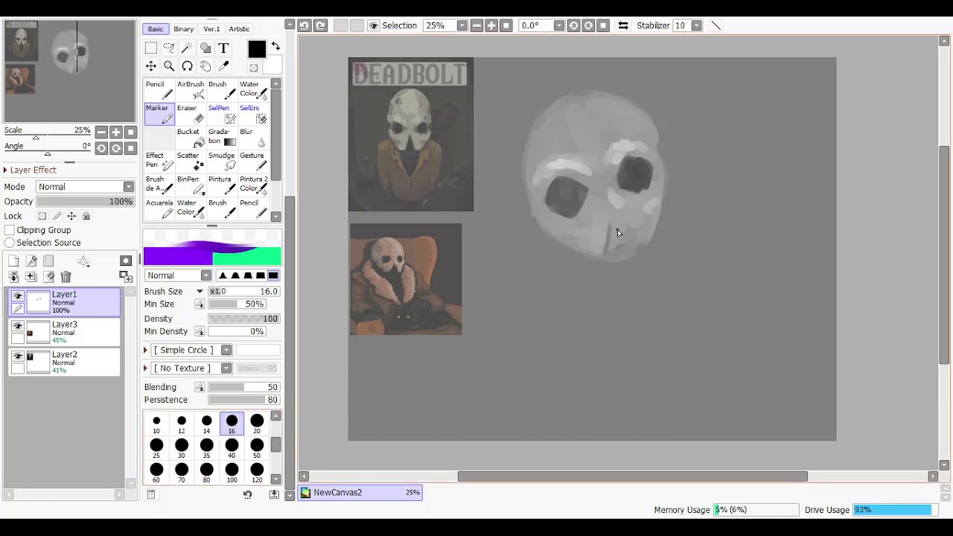
key("ctrl+z")
left_click_drag(611, 222, 604, 260)
key("ctrl+z")
left_click_drag(617, 221, 612, 235)
key("ctrl+z")
key("ctrl+z")
Draw the right edge of the nose opening as a black line slanting down to the jaw
left_click(622, 214)
key("ctrl+z")
mouse_move(622, 221)
left_mouse_down()
mouse_move(605, 260)
mouse_move(611, 222)
mouse_move(629, 221)
mouse_move(622, 214)
mouse_move(653, 246)
mouse_move(635, 228)
mouse_move(650, 246)
left_mouse_up()
key("ctrl+z")
key("ctrl+z")
key("ctrl+z")
key("ctrl+z")
key("ctrl+z")
key("ctrl+z")
key("ctrl+z")
key("ctrl+z")
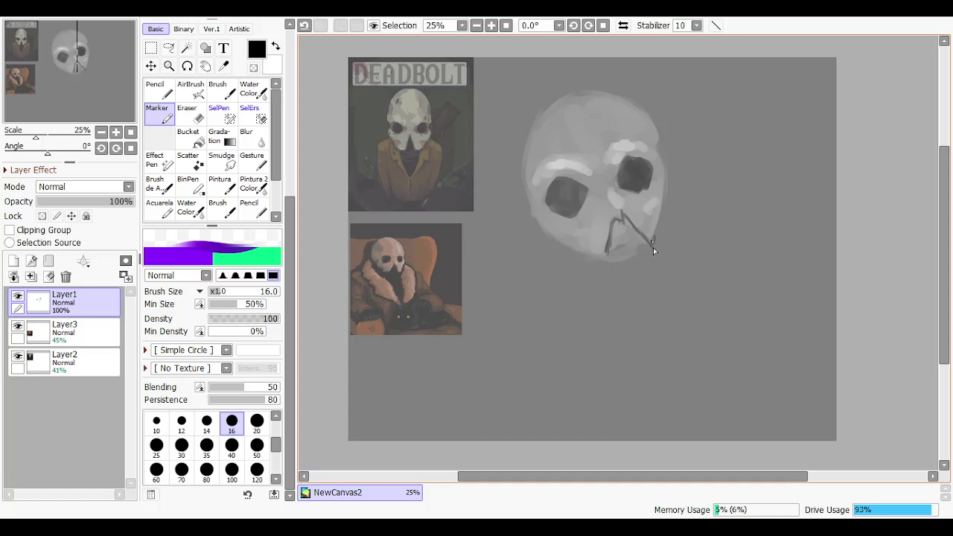
key("ctrl+z")
Outline the skull's right cheek and temple in black and define the inner edge of the left eye socket
left_click_drag(652, 246, 662, 204)
key("ctrl+z")
key("ctrl+z")
key("ctrl+z")
key("ctrl+z")
key("ctrl+z")
key("ctrl+y")
key("ctrl+z")
key("ctrl+y")
key("ctrl+z")
key("ctrl+y")
key("ctrl+z")
key("ctrl+y")
key("ctrl+z")
key("ctrl+y")
key("ctrl+z")
key("ctrl+y")
key("ctrl+z")
key("ctrl+y")
key("ctrl+z")
key("ctrl+y")
key("ctrl+z")
key("ctrl+y")
key("ctrl+z")
key("ctrl+y")
key("ctrl+z")
key("ctrl+y")
key("ctrl+z")
key("ctrl+y")
key("ctrl+z")
key("ctrl+y")
key("ctrl+z")
key("ctrl+y")
key("ctrl+z")
key("ctrl+y")
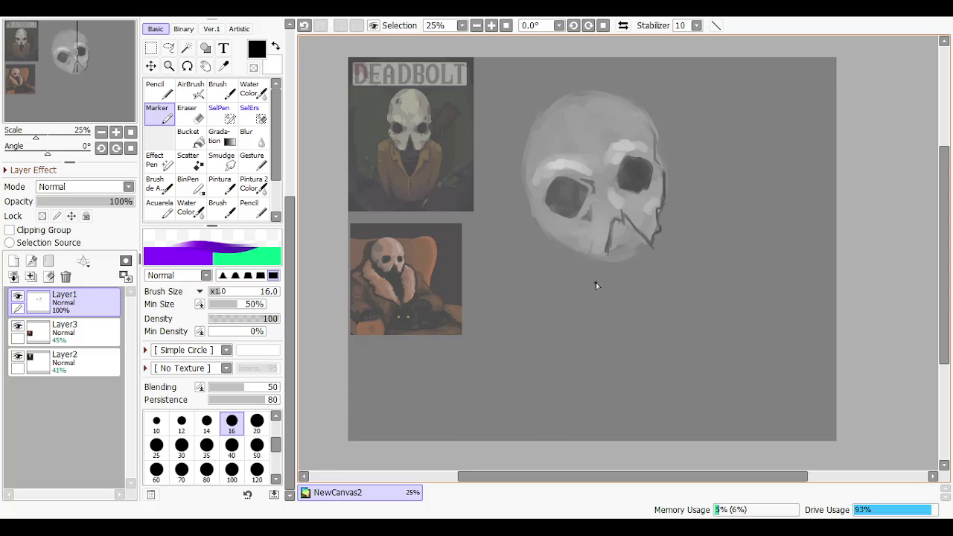
Extend the black jaw line from the foot of the nose opening toward the lower left of the face
key("ctrl+z")
key("ctrl+z")
left_click_drag(605, 247, 593, 256)
Rotate the whole skull drawing slightly clockwise with a freeform transform so that it stands more upright
key("ctrl+t")
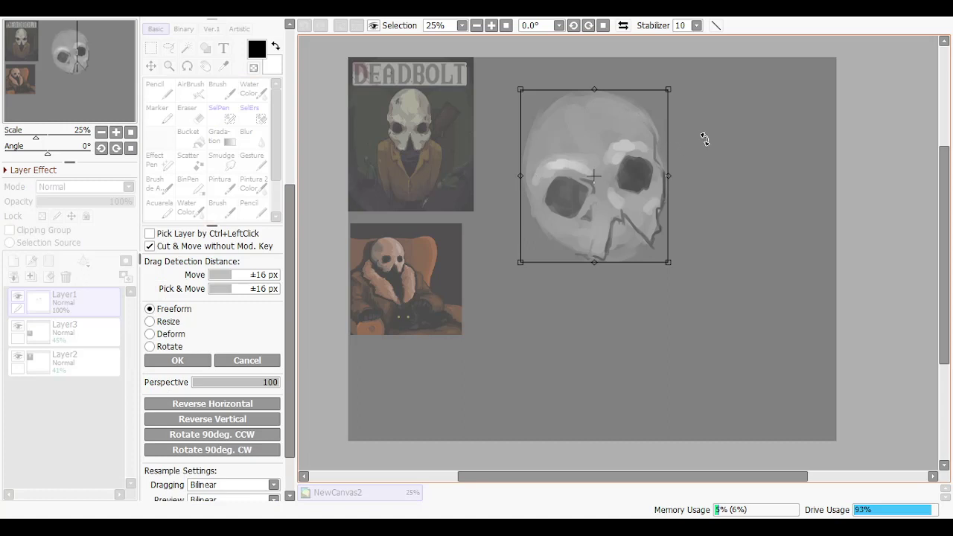
left_click_drag(705, 139, 759, 174)
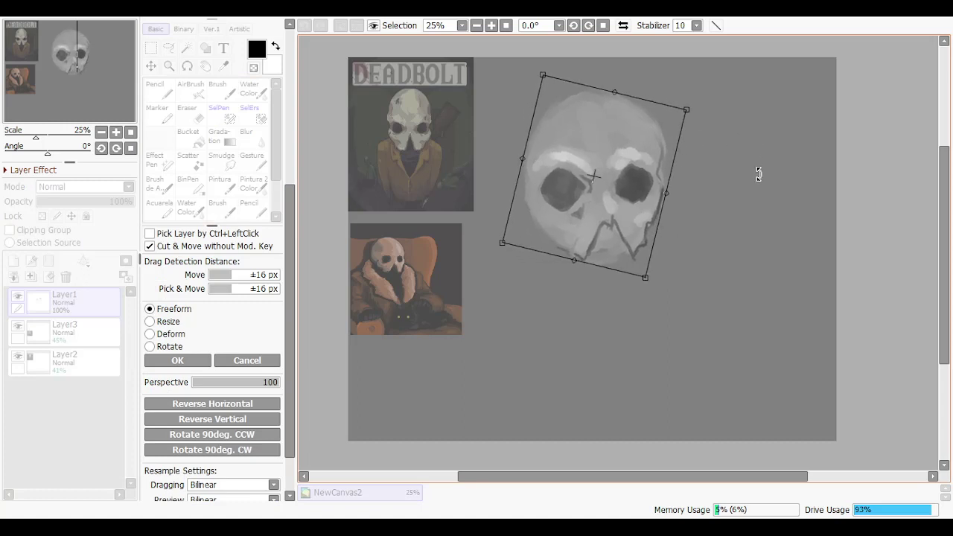
key("Escape")
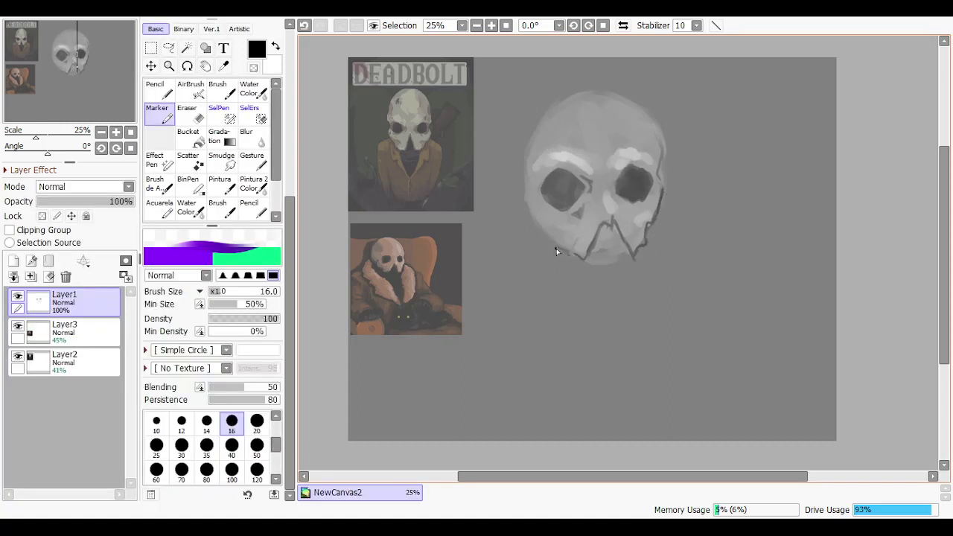
Outline the skull's left cheek and temple with a black marker line, reworking unsatisfactory strokes
mouse_move(548, 233)
left_mouse_down()
mouse_move(560, 249)
mouse_move(534, 217)
left_mouse_up()
mouse_move(532, 128)
left_mouse_down()
mouse_move(519, 175)
mouse_move(528, 153)
mouse_move(526, 191)
mouse_move(524, 164)
mouse_move(537, 211)
mouse_move(525, 178)
mouse_move(527, 203)
mouse_move(525, 179)
mouse_move(542, 238)
mouse_move(528, 190)
mouse_move(538, 225)
mouse_move(524, 201)
mouse_move(541, 222)
left_mouse_up()
key("ctrl+z")
key("ctrl+z")
key("ctrl+z")
key("ctrl+z")
key("ctrl+z")
key("ctrl+z")
key("ctrl+z")
key("ctrl+z")
key("ctrl+z")
key("ctrl+z")
Refine the black contour at the left cheekbone and join it to the lower-left jaw line
mouse_move(527, 188)
left_mouse_down()
mouse_move(539, 227)
mouse_move(529, 199)
left_mouse_up()
key("ctrl+z")
key("ctrl+z")
key("ctrl+z")
key("ctrl+z")
key("ctrl+z")
key("ctrl+z")
key("ctrl+z")
key("ctrl+z")
key("ctrl+z")
left_click_drag(553, 244, 568, 253)
key("ctrl+z")
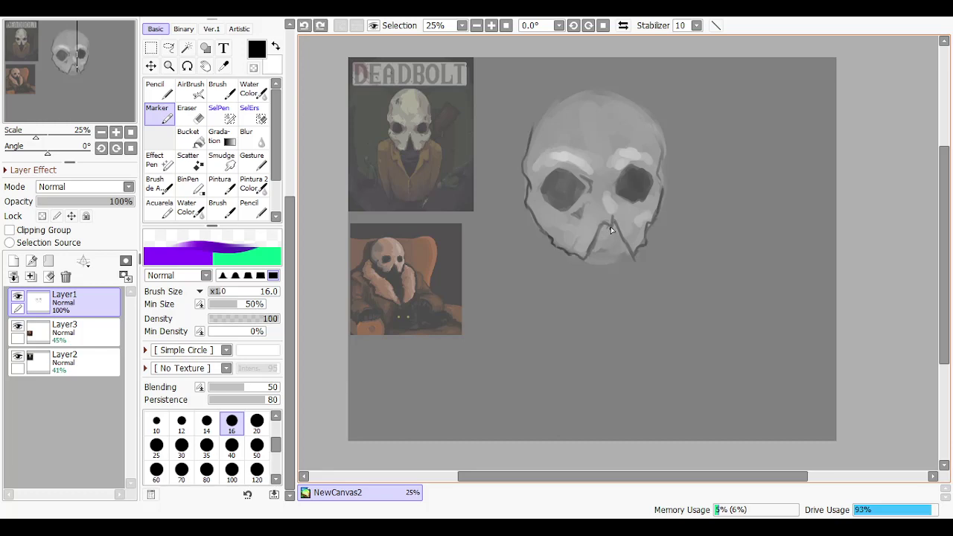
Rework the peak of the nose opening and the upper part of the left temple outline in black
mouse_move(615, 221)
left_mouse_down()
mouse_move(624, 236)
mouse_move(617, 228)
mouse_move(596, 236)
mouse_move(610, 226)
mouse_move(622, 235)
left_mouse_up()
key("ctrl+z")
key("ctrl+z")
key("ctrl+z")
key("ctrl+y")
key("ctrl+z")
key("ctrl+z")
left_click_drag(522, 146, 524, 161)
key("ctrl+z")
left_click_drag(532, 127, 525, 158)
Try to paint over the left temple and cheek outline in white, enlarging the brush to size 20
left_click(276, 46)
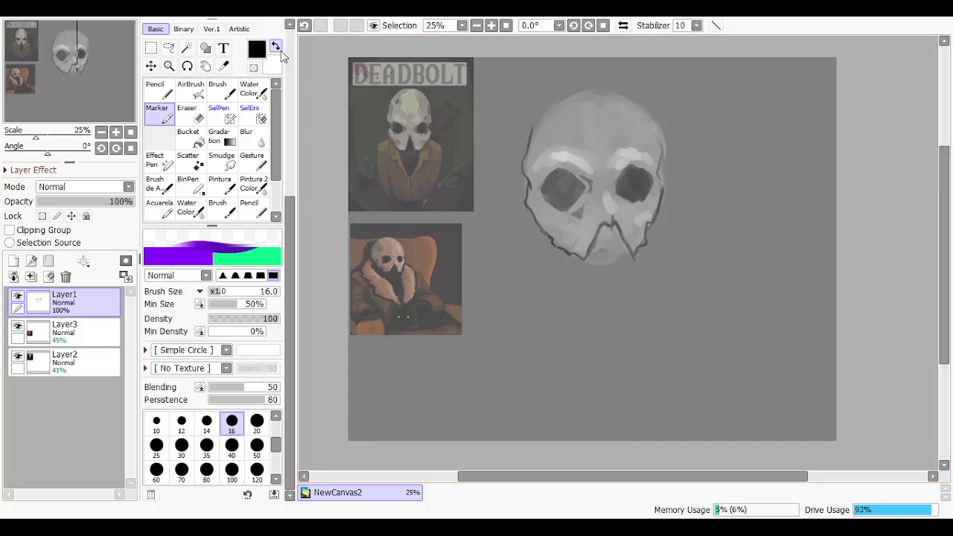
left_click_drag(526, 147, 539, 123)
key("ctrl+z")
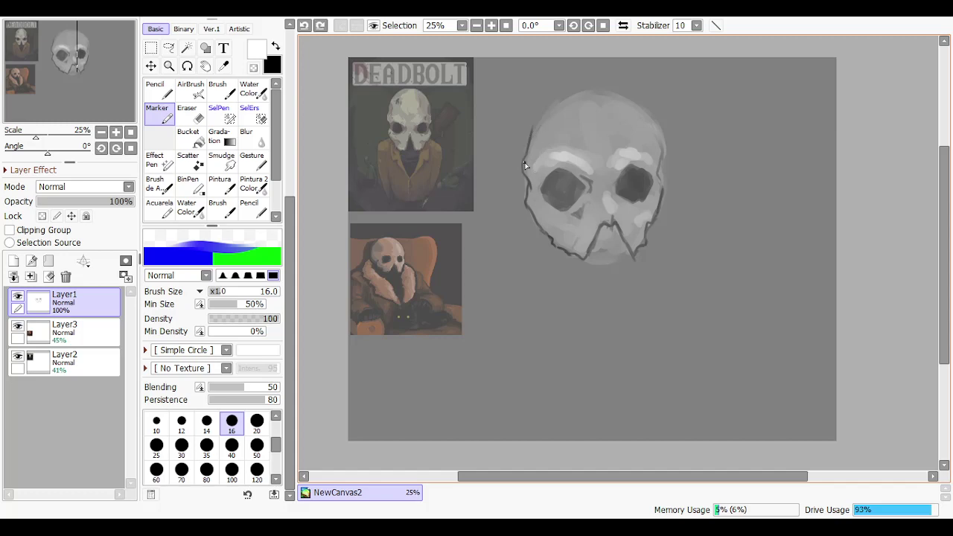
mouse_move(525, 162)
left_mouse_down()
mouse_move(544, 120)
mouse_move(524, 161)
mouse_move(537, 126)
left_mouse_up()
key("ctrl+z")
key("ctrl+z")
key("ctrl+z")
left_click_drag(531, 182, 527, 173)
left_click(257, 422)
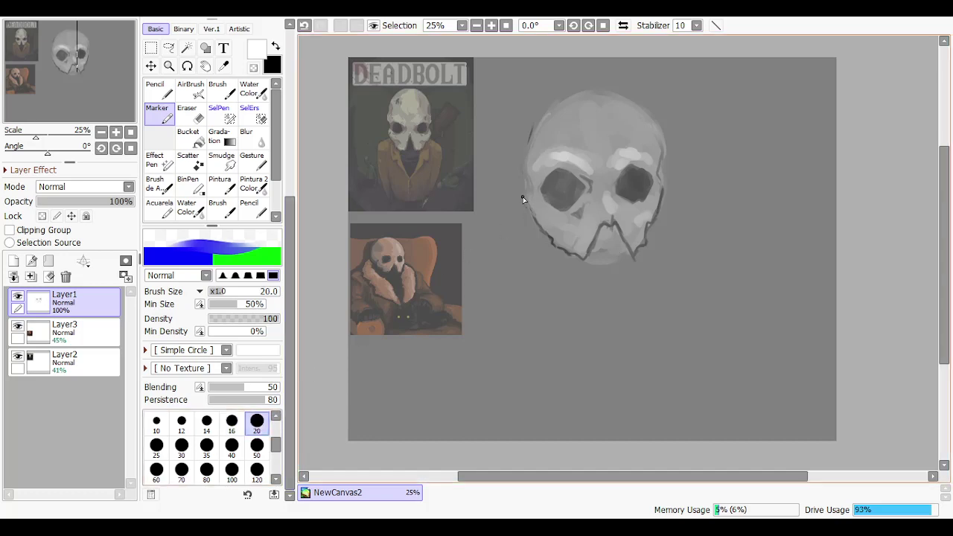
key("ctrl+z")
left_click_drag(527, 197, 542, 227)
key("ctrl+z")
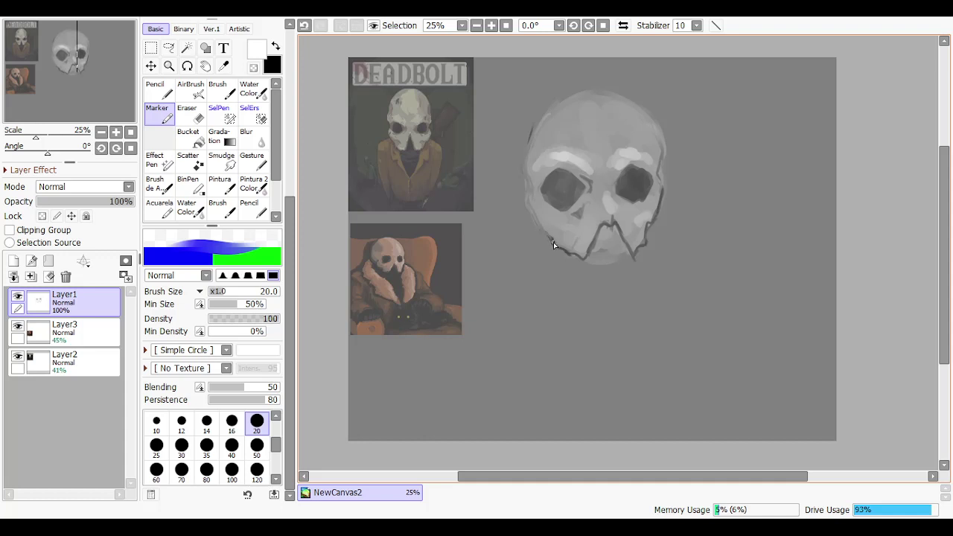
Try to clean up the left jaw line and the peak of the nose opening with white strokes
key("ctrl+z")
left_click_drag(548, 238, 538, 225)
key("ctrl+z")
key("ctrl+z")
left_click_drag(549, 238, 553, 246)
key("ctrl+z")
key("ctrl+z")
left_click_drag(555, 247, 559, 247)
key("ctrl+z")
left_click_drag(556, 248, 567, 255)
key("ctrl+z")
key("ctrl+z")
key("ctrl+z")
key("ctrl+z")
key("ctrl+z")
mouse_move(585, 268)
left_mouse_down()
mouse_move(597, 237)
mouse_move(590, 259)
left_mouse_up()
key("ctrl+z")
key("ctrl+z")
left_click(601, 226)
key("ctrl+z")
left_click(607, 227)
key("ctrl+z")
key("ctrl+z")
key("ctrl+z")
key("ctrl+z")
key("ctrl+y")
key("ctrl+y")
key("ctrl+y")
key("ctrl+y")
key("ctrl+z")
key("ctrl+z")
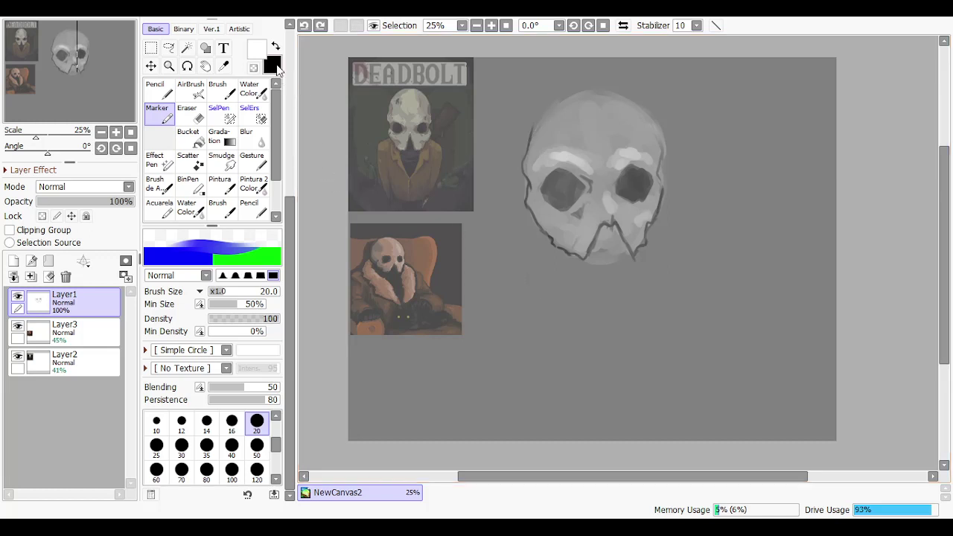
Outline the cranium in black with the size 20 marker, from the left temple over the crown toward the right temple
left_click(276, 46)
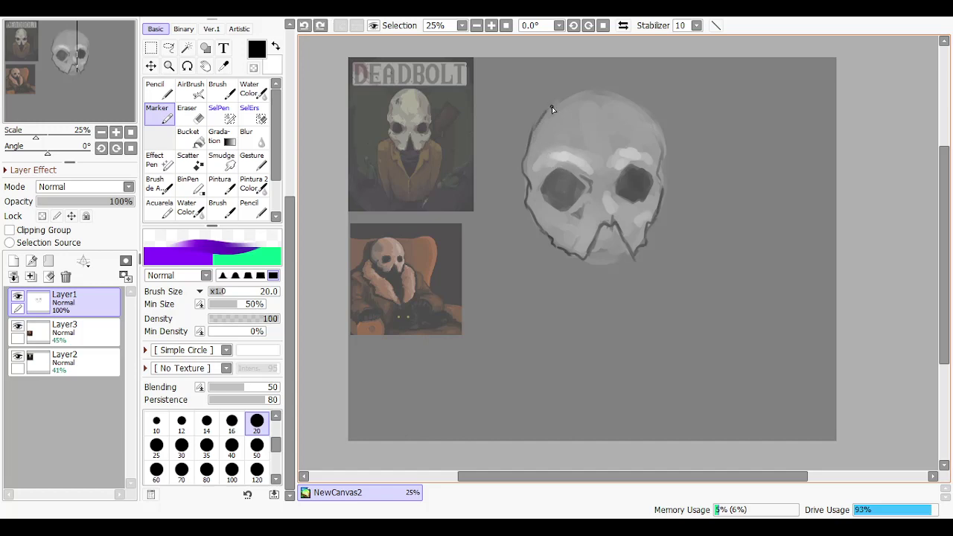
left_click_drag(530, 142, 556, 103)
key("ctrl+z")
mouse_move(531, 141)
left_mouse_down()
mouse_move(548, 112)
mouse_move(535, 149)
mouse_move(579, 92)
left_mouse_up()
mouse_move(603, 97)
left_mouse_down()
mouse_move(654, 129)
mouse_move(635, 103)
mouse_move(662, 149)
left_mouse_up()
key("ctrl+z")
mouse_move(645, 107)
left_mouse_down()
mouse_move(662, 157)
mouse_move(664, 147)
mouse_move(660, 168)
mouse_move(651, 109)
mouse_move(663, 155)
left_mouse_up()
key("ctrl+z")
key("ctrl+z")
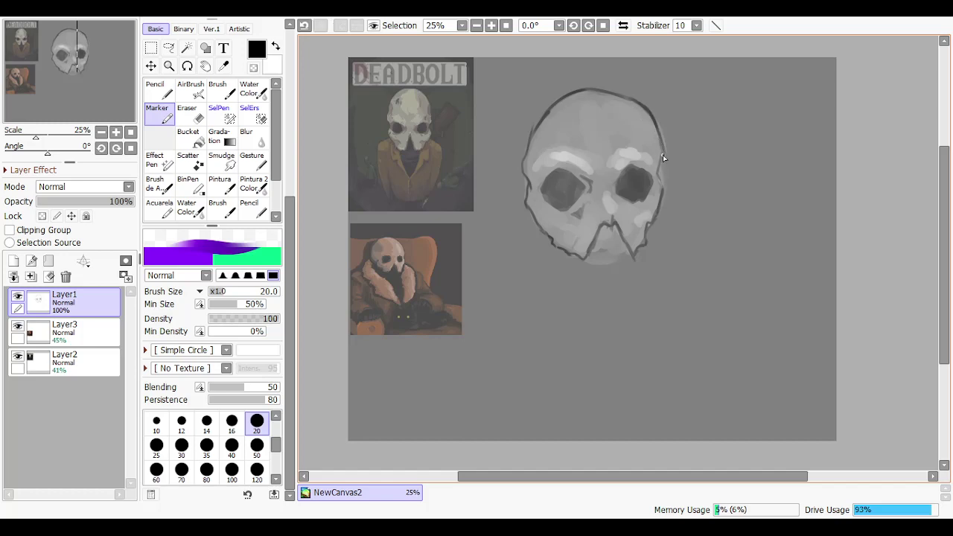
Redraw the black line down the right side of the forehead until it meets the right temple outline
key("ctrl+z")
left_click_drag(648, 111, 662, 159)
key("ctrl+z")
left_click_drag(648, 112, 660, 148)
key("ctrl+z")
left_click_drag(646, 110, 661, 151)
key("ctrl+z")
left_click_drag(650, 114, 665, 158)
key("ctrl+z")
key("ctrl+z")
left_click_drag(651, 117, 661, 159)
key("ctrl+z")
mouse_move(654, 123)
left_mouse_down()
mouse_move(664, 187)
mouse_move(659, 174)
left_mouse_up()
key("ctrl+z")
key("ctrl+z")
key("ctrl+z")
Erase the gray paint spilling outside the skull's right outline
key("e")
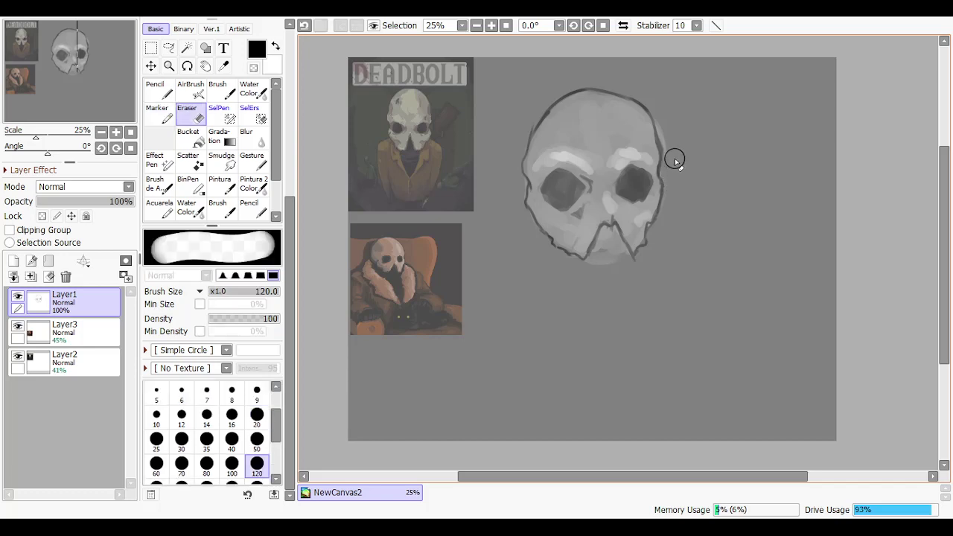
mouse_move(664, 117)
left_mouse_down()
mouse_move(671, 141)
mouse_move(668, 128)
left_mouse_up()
key("ctrl+z")
key("ctrl+z")
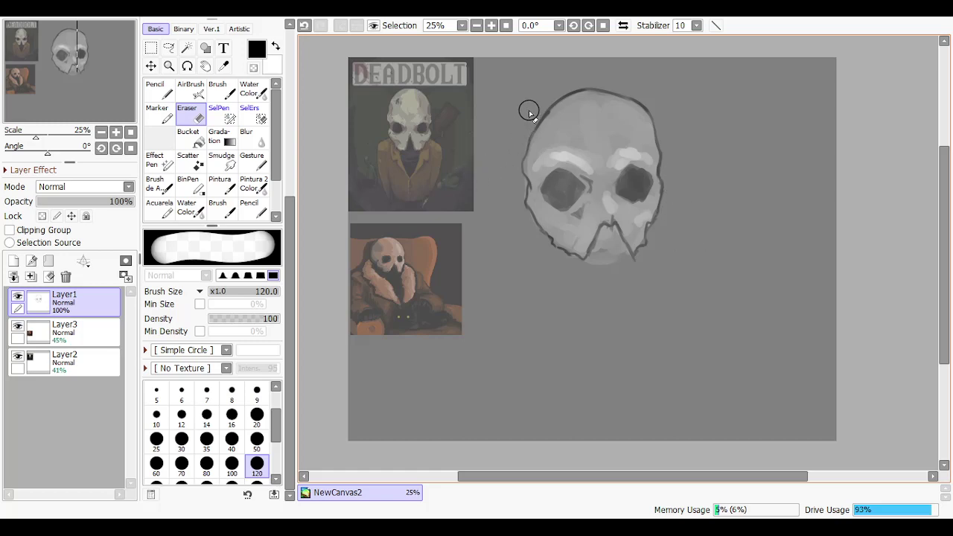
Shade the cheekbones beneath both eye sockets with dark gray Marker strokes
left_click(169, 115)
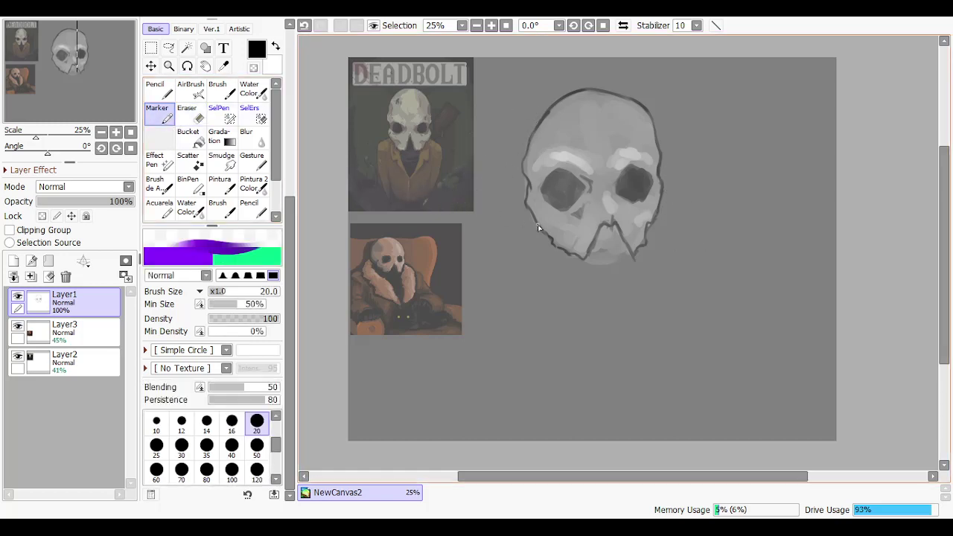
key("ctrl+z")
key("ctrl+y")
key("ctrl+z")
key("ctrl+y")
key("ctrl+z")
key("ctrl+y")
mouse_move(619, 214)
left_mouse_down()
mouse_move(584, 239)
mouse_move(588, 224)
mouse_move(585, 236)
mouse_move(568, 238)
mouse_move(573, 246)
mouse_move(591, 244)
mouse_move(594, 192)
left_mouse_up()
key("ctrl+z")
key("ctrl+z")
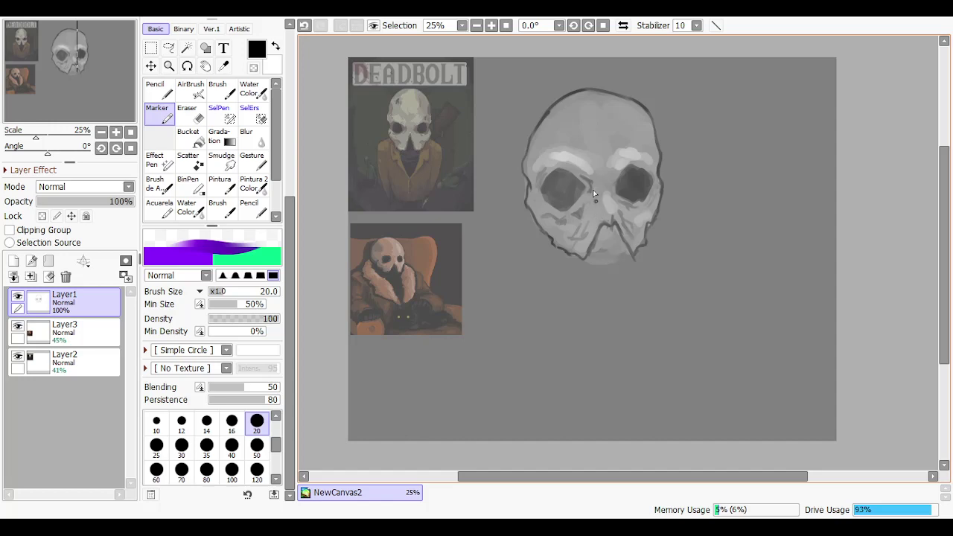
Paint darker shading along the left side of the nose bridge and down beside the nose opening
key("ctrl+z")
key("ctrl+y")
key("ctrl+z")
left_click_drag(599, 225, 593, 240)
key("ctrl+z")
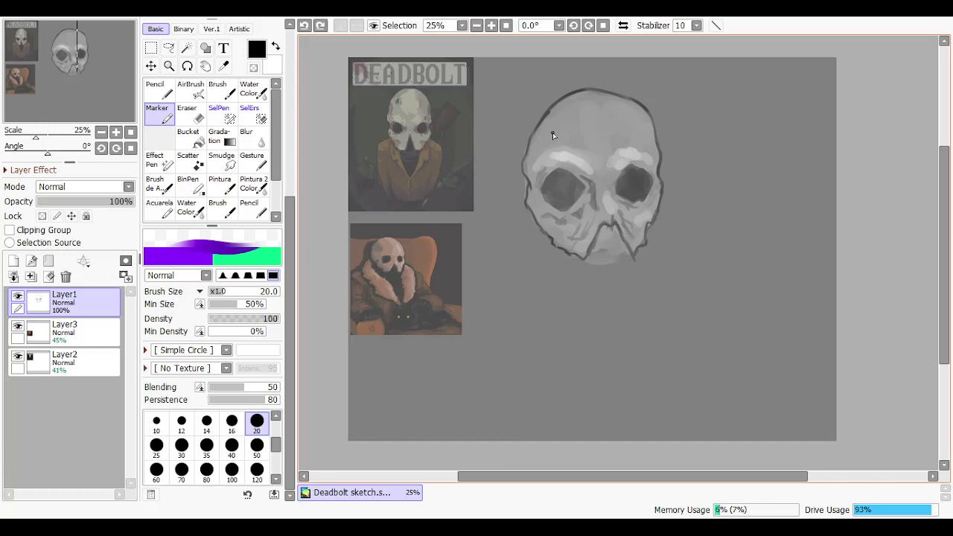
Add a dark angular shadow mark on the left temple beside the brow
left_click_drag(552, 133, 540, 150)
key("ctrl+z")
key("ctrl+z")
key("ctrl+y")
key("ctrl+z")
key("ctrl+y")
key("ctrl+z")
key("ctrl+y")
key("ctrl+z")
key("ctrl+y")
key("ctrl+z")
left_click_drag(537, 134, 542, 145)
key("ctrl+z")
Draw a matching dark mark on the right temple with the brush at size 14
left_click(206, 422)
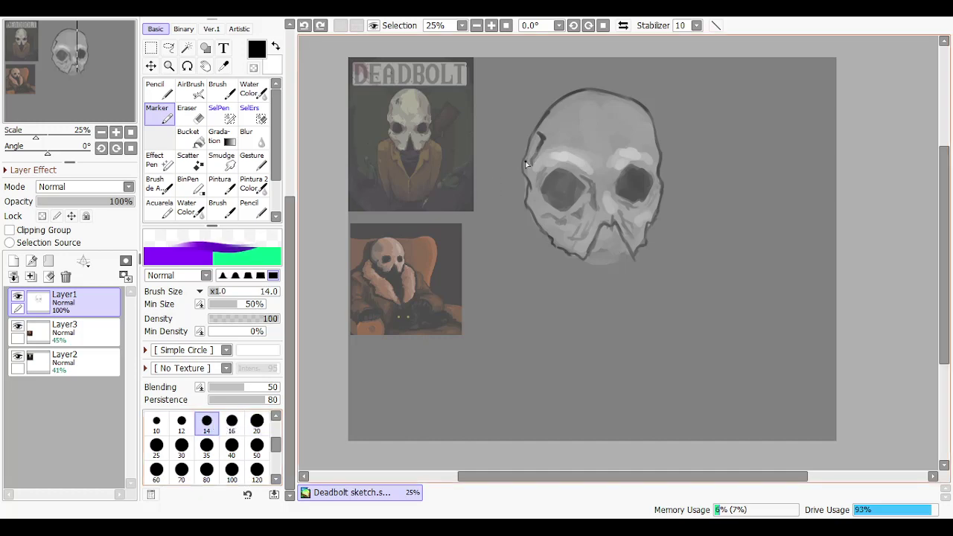
key("ctrl+z")
left_click_drag(651, 142, 656, 145)
key("ctrl+z")
key("ctrl+z")
left_click_drag(650, 129, 657, 158)
key("ctrl+z")
key("ctrl+z")
Shade cracks on both upper sides of the forehead and creases above the inner brows with the brush at size 20
left_click(557, 112)
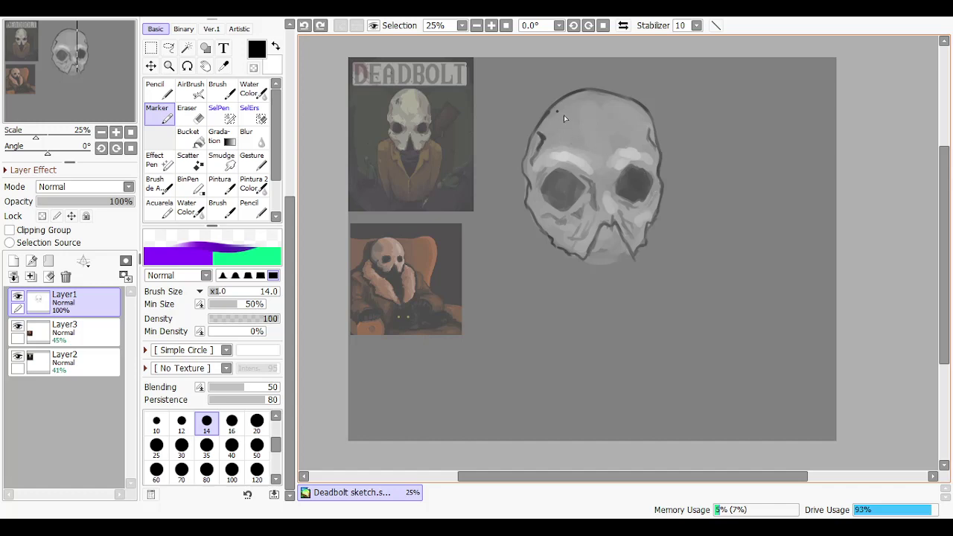
left_click(257, 421)
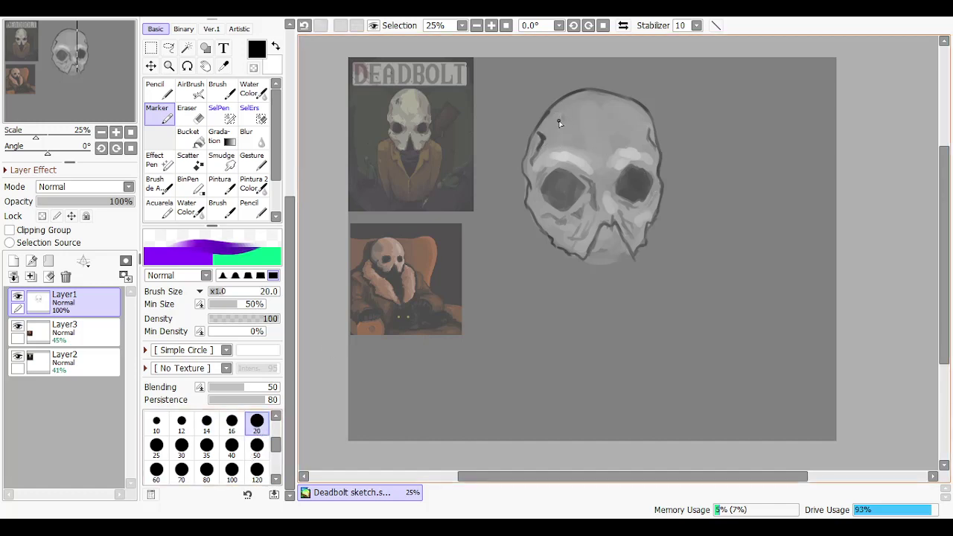
mouse_move(560, 115)
left_mouse_down()
mouse_move(553, 138)
mouse_move(584, 128)
mouse_move(603, 169)
mouse_move(598, 158)
mouse_move(632, 148)
mouse_move(610, 155)
mouse_move(630, 135)
mouse_move(642, 141)
mouse_move(631, 142)
mouse_move(641, 140)
mouse_move(631, 105)
left_mouse_up()
key("ctrl+z")
key("ctrl+z")
key("ctrl+z")
key("ctrl+z")
key("ctrl+z")
key("ctrl+z")
key("ctrl+z")
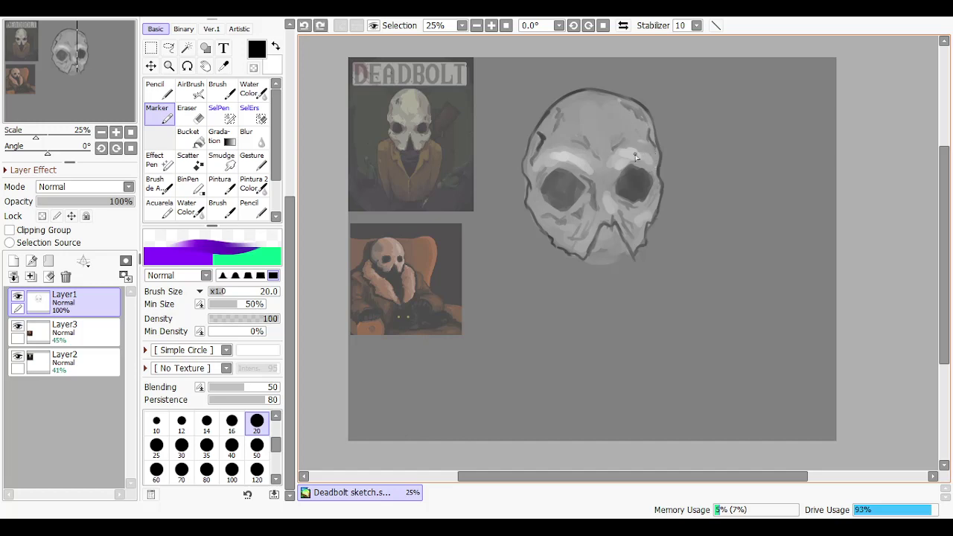
key("ctrl+z")
Switch to white and paint a highlight on the outer part of the right brow with the brush at size 50
key("x")
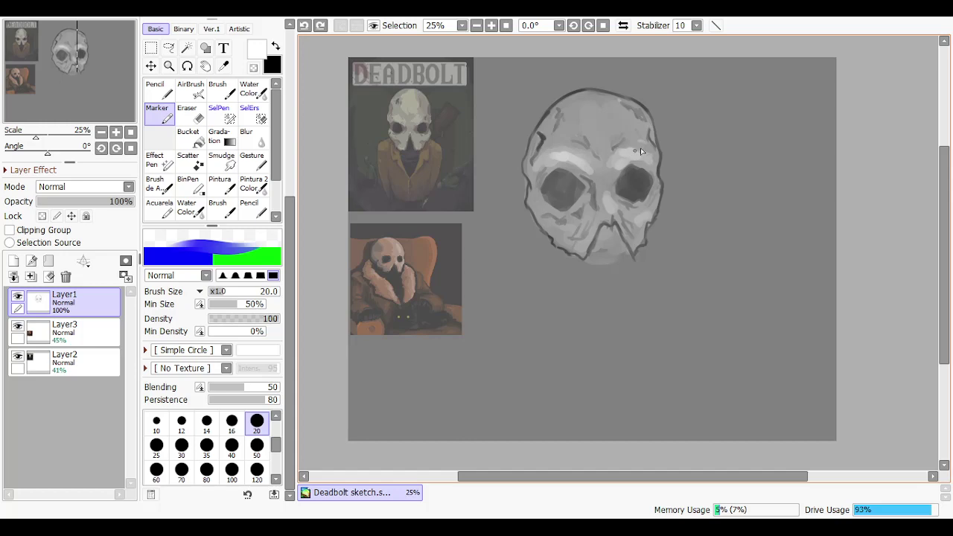
mouse_move(640, 151)
left_mouse_down()
mouse_move(653, 166)
mouse_move(643, 140)
left_mouse_up()
key("ctrl+z")
left_click_drag(646, 146, 648, 150)
key("ctrl+z")
left_click(256, 445)
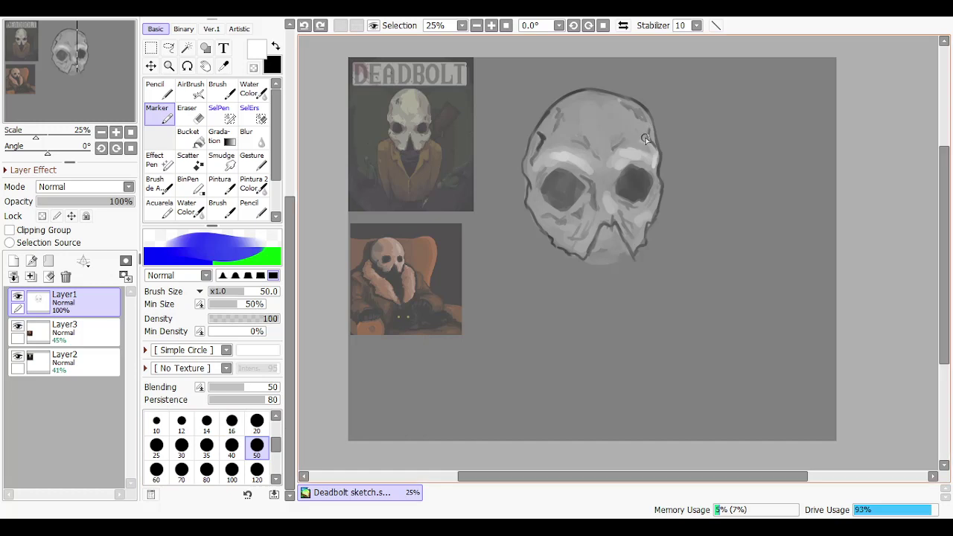
left_click_drag(644, 146, 650, 155)
key("ctrl+z")
mouse_move(642, 137)
left_mouse_down()
mouse_move(642, 158)
mouse_move(650, 155)
mouse_move(660, 184)
mouse_move(638, 163)
left_mouse_up()
Paint white highlights beside the nose, on the inner ends of both brows and across the middle of the forehead
left_click_drag(612, 205, 614, 211)
left_click_drag(617, 165, 626, 158)
mouse_move(542, 161)
left_mouse_down()
mouse_move(591, 156)
mouse_move(614, 140)
mouse_move(609, 124)
mouse_move(630, 126)
mouse_move(612, 130)
mouse_move(605, 114)
mouse_move(615, 129)
mouse_move(607, 134)
mouse_move(635, 128)
mouse_move(577, 111)
left_mouse_up()
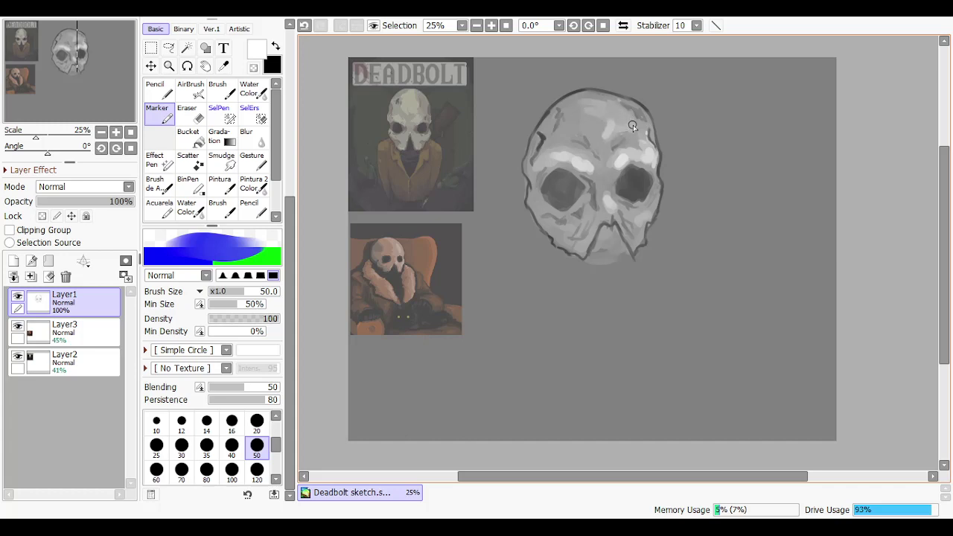
left_click_drag(596, 105, 585, 101)
left_click_drag(623, 127, 617, 132)
Try a larger white highlight on the upper right of the forehead, compare it through undo and redo, and remove it
left_click_drag(639, 119, 623, 107)
key("ctrl+z")
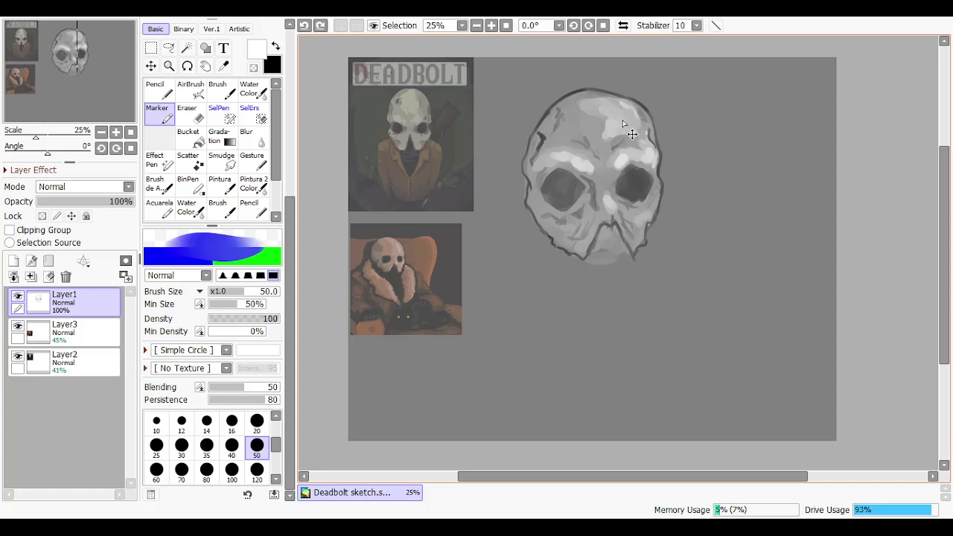
key("ctrl+y")
key("ctrl+z")
key("ctrl+z")
key("ctrl+z")
key("ctrl+y")
key("ctrl+y")
key("ctrl+z")
key("ctrl+z")
left_click_drag(612, 114, 627, 124)
key("ctrl+z")
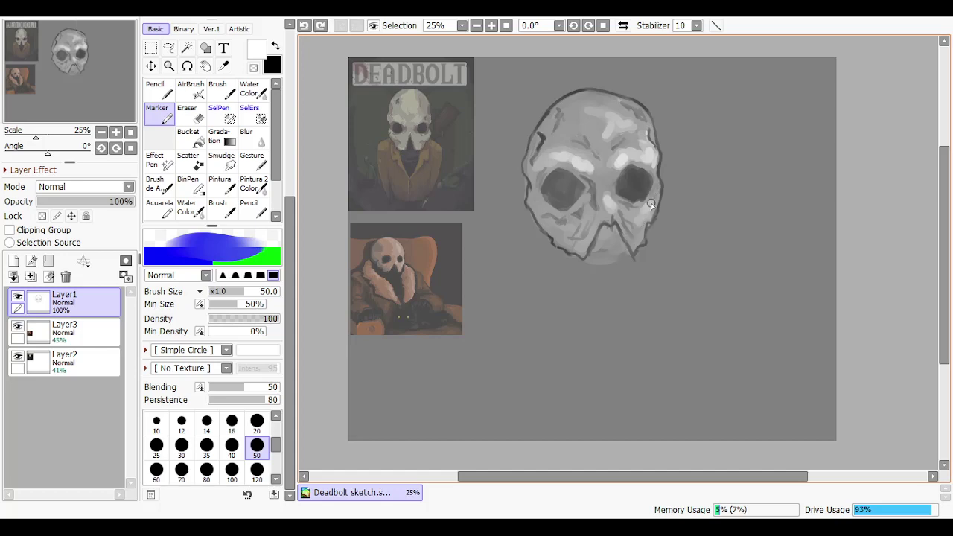
key("ctrl+z")
Paint white highlights on the right cheekbone and along the right side of the nose
mouse_move(651, 204)
left_mouse_down()
mouse_move(654, 197)
mouse_move(645, 223)
mouse_move(637, 213)
left_mouse_up()
key("ctrl+z")
key("ctrl+z")
left_click_drag(606, 187, 609, 201)
key("ctrl+z")
left_click_drag(599, 251, 607, 246)
Add small white highlight dots on the nose bridge between the eyes at size 30, and switch the colour back to black
left_click(181, 446)
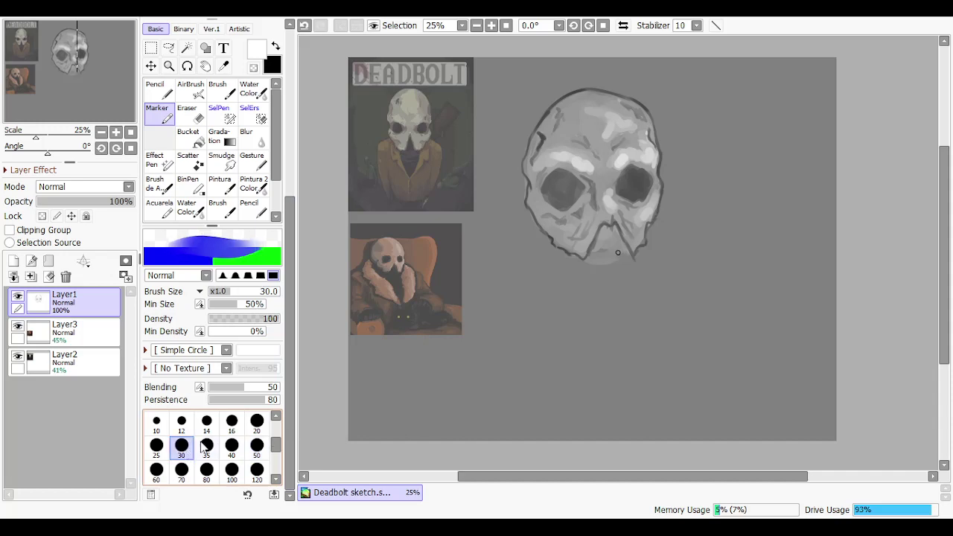
key("ctrl+z")
key("ctrl+y")
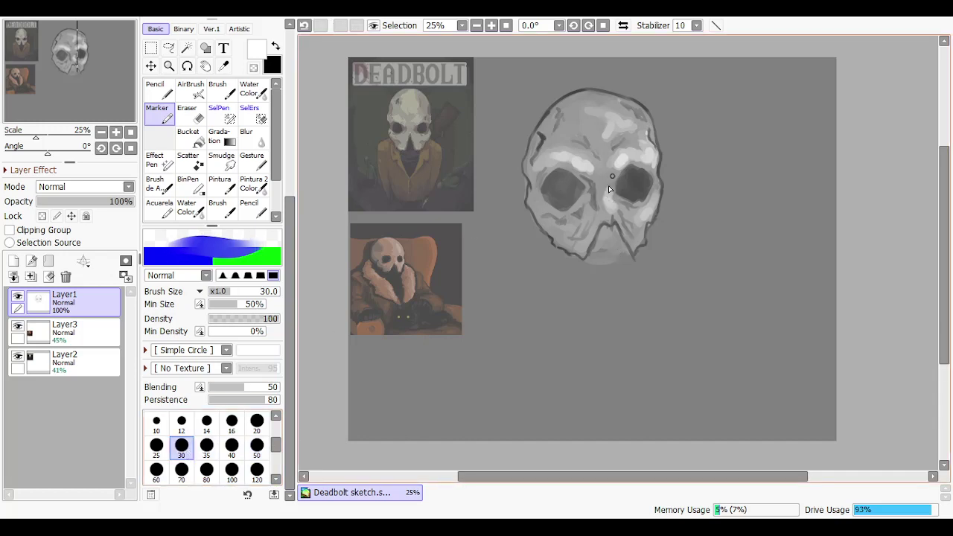
key("ctrl+z")
key("ctrl+y")
left_click(276, 46)
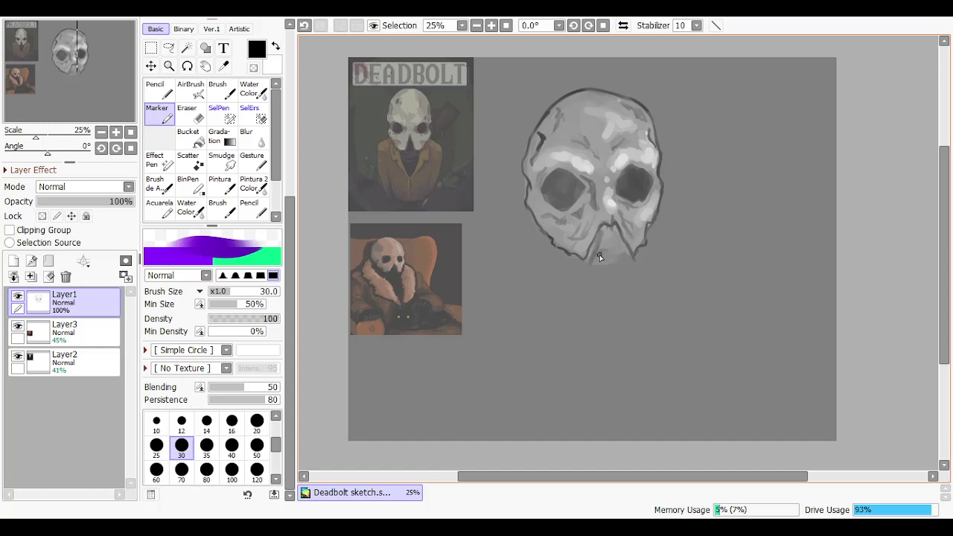
Try dark strokes in the notch below the nose and beneath the left side of the jaw
mouse_move(600, 254)
left_mouse_down()
mouse_move(590, 265)
mouse_move(600, 238)
left_mouse_up()
key("ctrl+z")
left_click_drag(572, 262, 576, 271)
key("ctrl+z")
left_click_drag(569, 259, 575, 265)
key("ctrl+z")
key("ctrl+z")
Erase the grey fill inside and below the notch under the nose, trimming the right jaw tip, with the eraser at size 120
key("e")
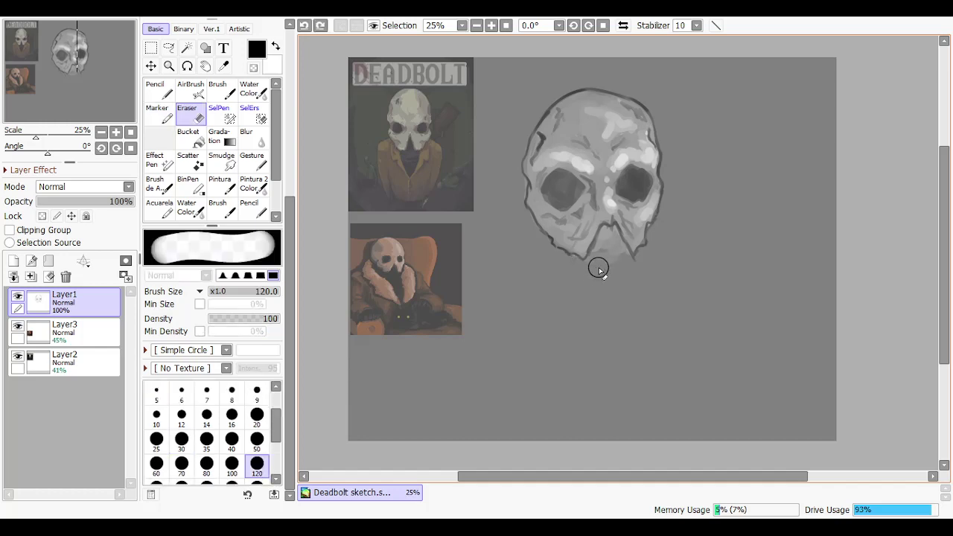
left_click(592, 271)
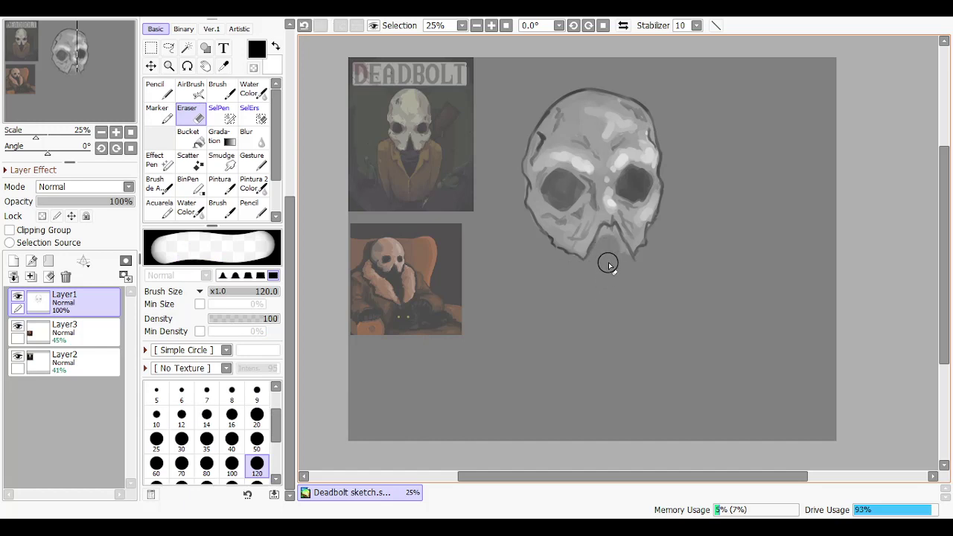
mouse_move(610, 240)
left_mouse_down()
mouse_move(619, 268)
mouse_move(617, 253)
mouse_move(629, 276)
mouse_move(640, 265)
left_mouse_up()
key("ctrl+z")
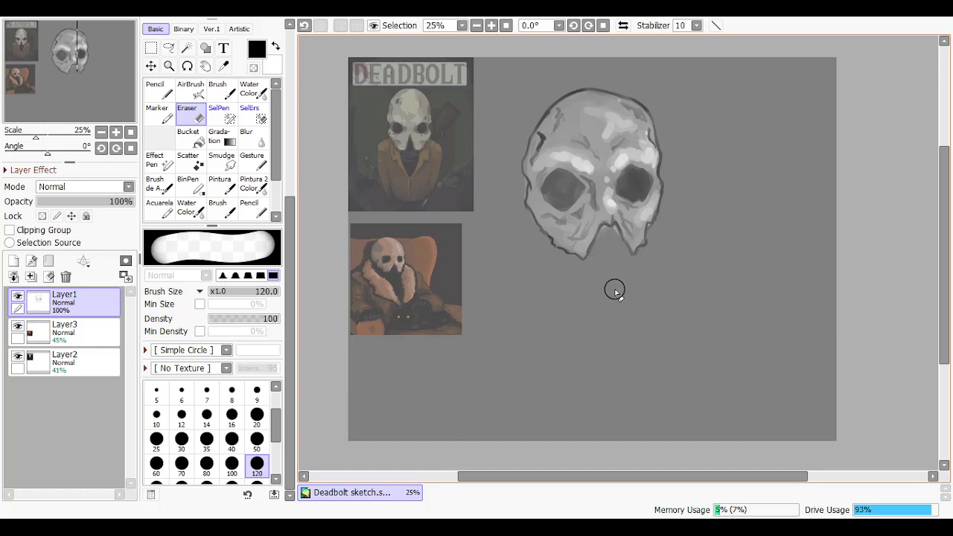
Sketch the scarf's left edge below the jaw and a short fold line inward with the black Marker
left_click(159, 116)
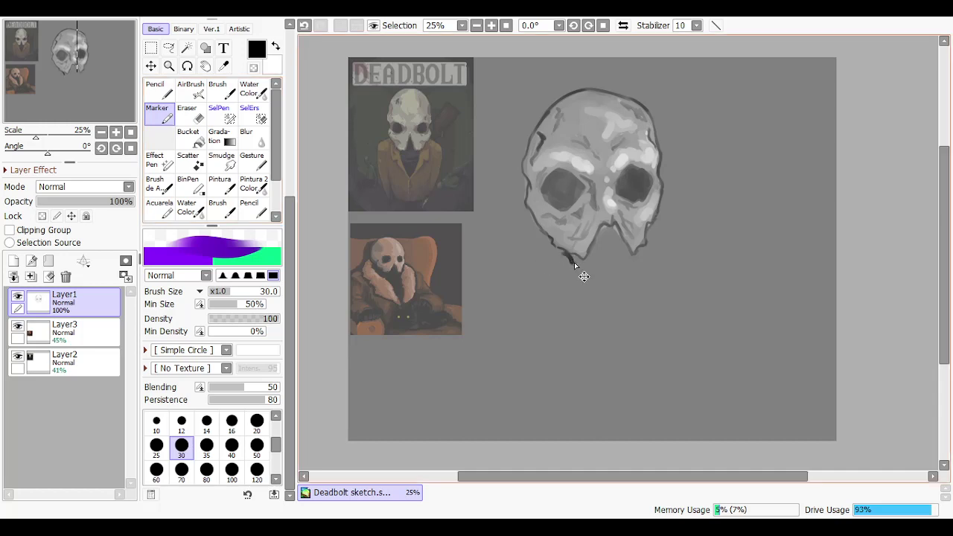
key("ctrl+z")
left_click_drag(569, 256, 577, 266)
key("ctrl+z")
mouse_move(574, 266)
left_mouse_down()
mouse_move(581, 290)
mouse_move(618, 291)
left_mouse_up()
key("ctrl+z")
Sketch the scarf's upper fold line running inward from beneath the right side of the jaw
mouse_move(647, 244)
left_mouse_down()
mouse_move(648, 267)
mouse_move(655, 264)
mouse_move(573, 277)
mouse_move(581, 286)
left_mouse_up()
key("ctrl+z")
key("ctrl+z")
key("ctrl+z")
key("ctrl+z")
key("ctrl+z")
key("ctrl+z")
key("ctrl+z")
Extend the scarf's left edge downward and refine its lines with the brush at size 16
mouse_move(582, 282)
left_mouse_down()
mouse_move(596, 288)
mouse_move(586, 292)
left_mouse_up()
key("ctrl+z")
key("ctrl+z")
key("ctrl+z")
mouse_move(648, 256)
left_mouse_down()
mouse_move(611, 276)
mouse_move(585, 270)
mouse_move(568, 315)
left_mouse_up()
key("ctrl+z")
left_click(231, 422)
key("ctrl+z")
key("ctrl+z")
key("ctrl+z")
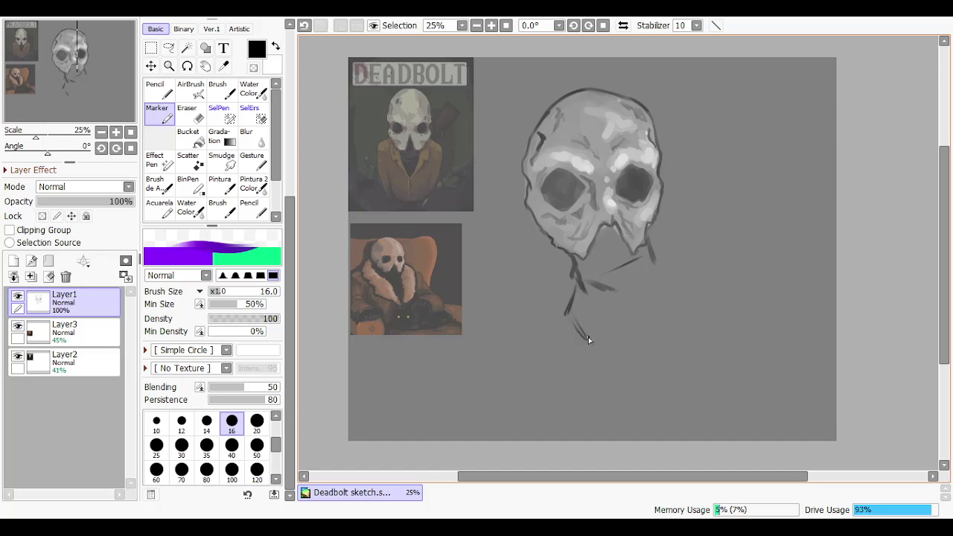
Draw the two converging lower edges that form the scarf's pointed bottom
left_click_drag(570, 316, 595, 347)
key("ctrl+z")
left_click_drag(564, 315, 593, 351)
key("ctrl+z")
left_click_drag(641, 310, 601, 352)
key("ctrl+z")
Outline the scarf's right edge from the jaw out to its side corner and back inward
mouse_move(652, 255)
left_mouse_down()
mouse_move(667, 278)
mouse_move(658, 262)
mouse_move(660, 300)
mouse_move(670, 280)
mouse_move(679, 295)
mouse_move(669, 271)
mouse_move(676, 307)
mouse_move(670, 282)
left_mouse_up()
key("ctrl+z")
key("ctrl+z")
key("ctrl+z")
key("ctrl+z")
left_click_drag(649, 236, 655, 261)
left_click_drag(629, 314, 656, 277)
key("ctrl+z")
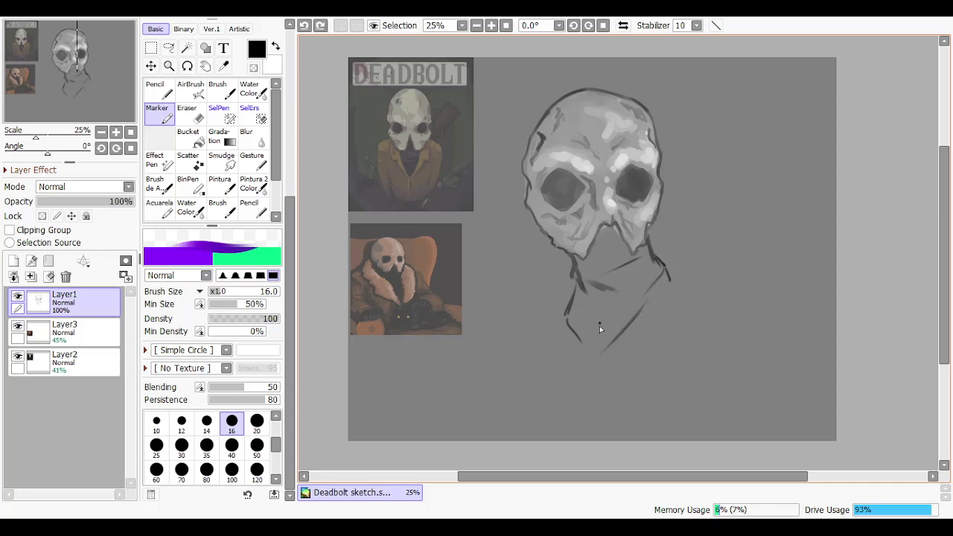
Draw a diagonal fold line from the scarf's right corner down toward its centre
left_click_drag(605, 320, 661, 275)
key("ctrl+z")
mouse_move(624, 322)
left_mouse_down()
mouse_move(673, 283)
mouse_move(657, 297)
left_mouse_up()
key("ctrl+z")
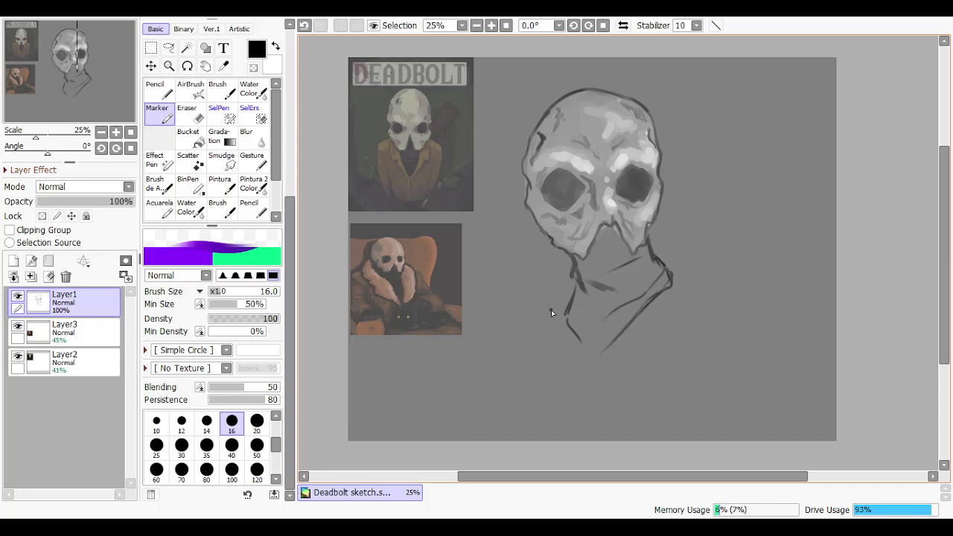
Fill the scarf with dark grey up into the notch below the nose, using the brush at size 50
left_click(257, 469)
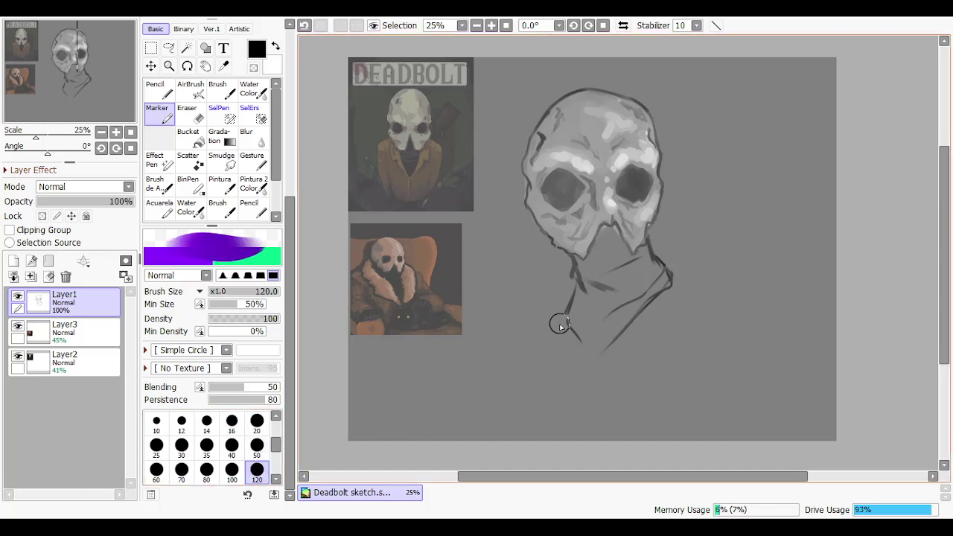
mouse_move(588, 299)
left_mouse_down()
mouse_move(591, 326)
mouse_move(580, 287)
mouse_move(578, 323)
mouse_move(592, 281)
mouse_move(581, 272)
mouse_move(587, 342)
mouse_move(606, 332)
mouse_move(606, 289)
mouse_move(641, 299)
mouse_move(666, 268)
mouse_move(607, 294)
left_mouse_up()
key("ctrl+z")
left_click(256, 445)
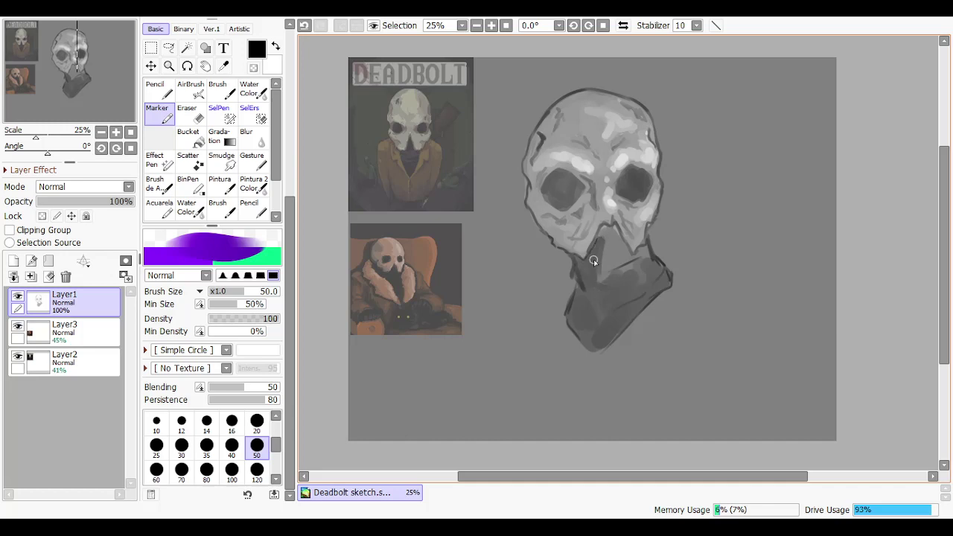
mouse_move(595, 257)
left_mouse_down()
mouse_move(603, 234)
mouse_move(619, 247)
mouse_move(616, 257)
mouse_move(601, 241)
mouse_move(599, 303)
left_mouse_up()
left_click_drag(624, 253, 641, 270)
key("ctrl+z")
left_click_drag(610, 234, 632, 265)
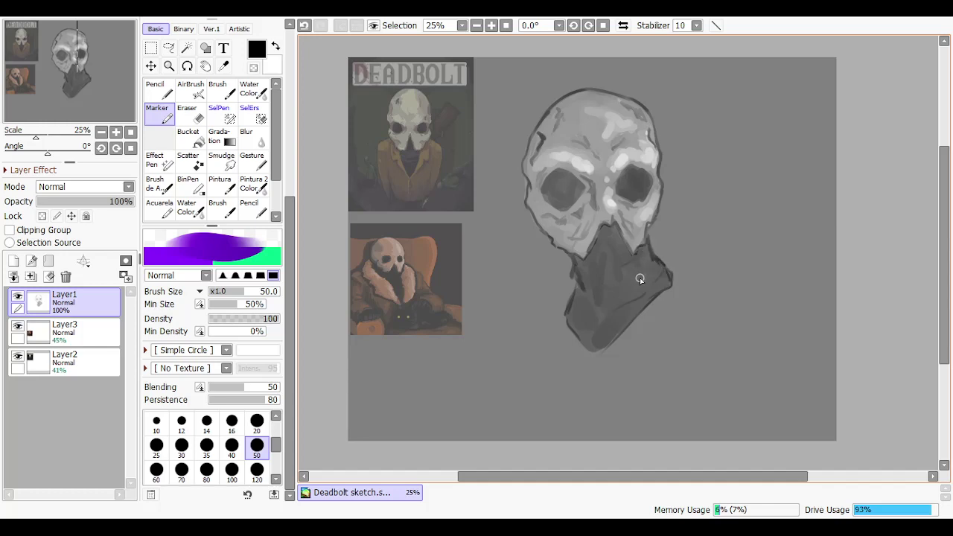
Darken the whole scarf evenly with broad strokes at brush size 120
left_click(257, 470)
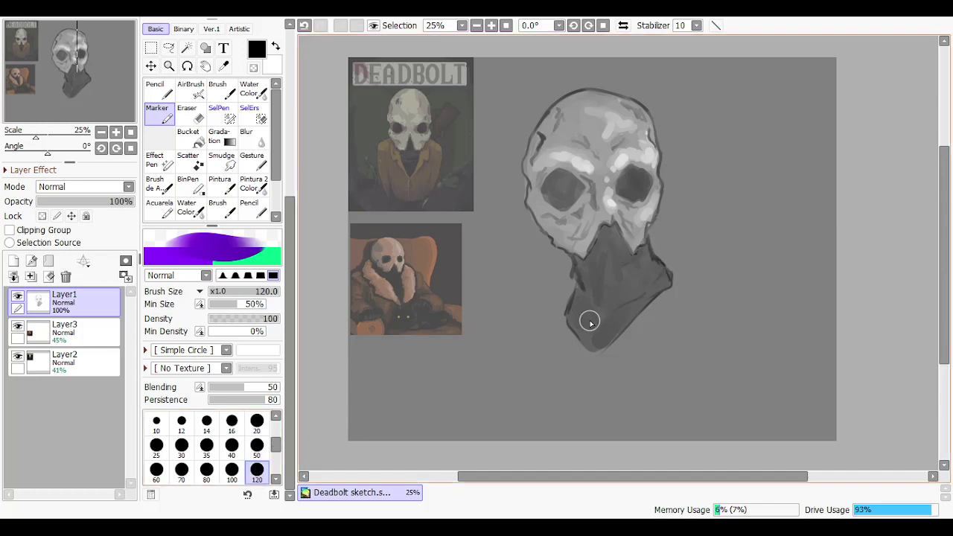
mouse_move(590, 322)
left_mouse_down()
mouse_move(594, 275)
mouse_move(600, 336)
mouse_move(649, 277)
mouse_move(630, 308)
mouse_move(615, 289)
mouse_move(594, 334)
mouse_move(605, 340)
mouse_move(591, 332)
mouse_move(608, 281)
left_mouse_up()
mouse_move(606, 246)
left_mouse_down()
mouse_move(600, 273)
mouse_move(617, 283)
left_mouse_up()
key("ctrl+z")
mouse_move(606, 242)
left_mouse_down()
mouse_move(594, 321)
mouse_move(602, 325)
mouse_move(647, 272)
mouse_move(652, 280)
mouse_move(624, 312)
mouse_move(630, 320)
mouse_move(613, 325)
mouse_move(579, 324)
mouse_move(586, 289)
mouse_move(598, 338)
mouse_move(580, 312)
mouse_move(603, 329)
mouse_move(635, 287)
mouse_move(617, 270)
mouse_move(647, 269)
mouse_move(658, 281)
mouse_move(643, 266)
mouse_move(609, 286)
mouse_move(624, 260)
mouse_move(603, 250)
mouse_move(584, 269)
mouse_move(609, 301)
left_mouse_up()
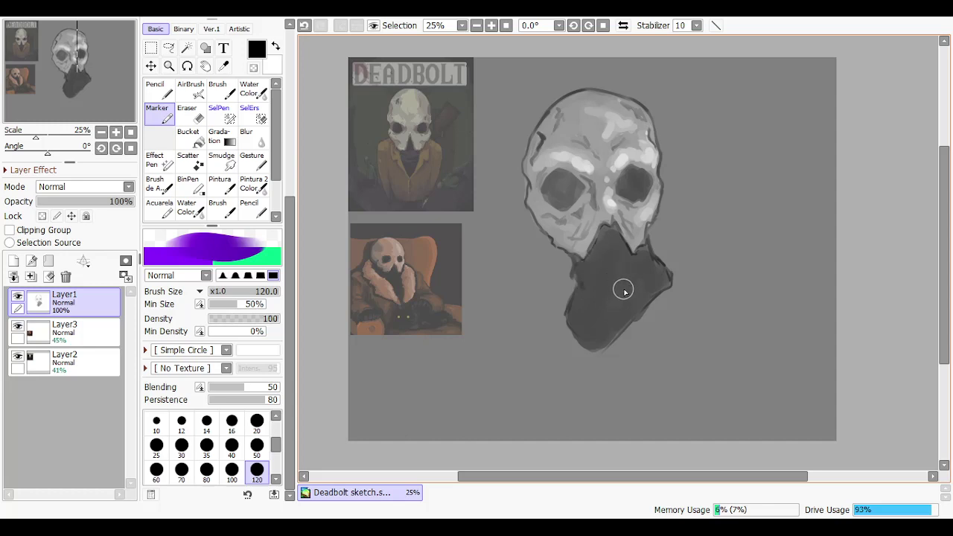
Draw dark fold creases across the upper scarf and down its left side with the brush at size 20
left_click(257, 422)
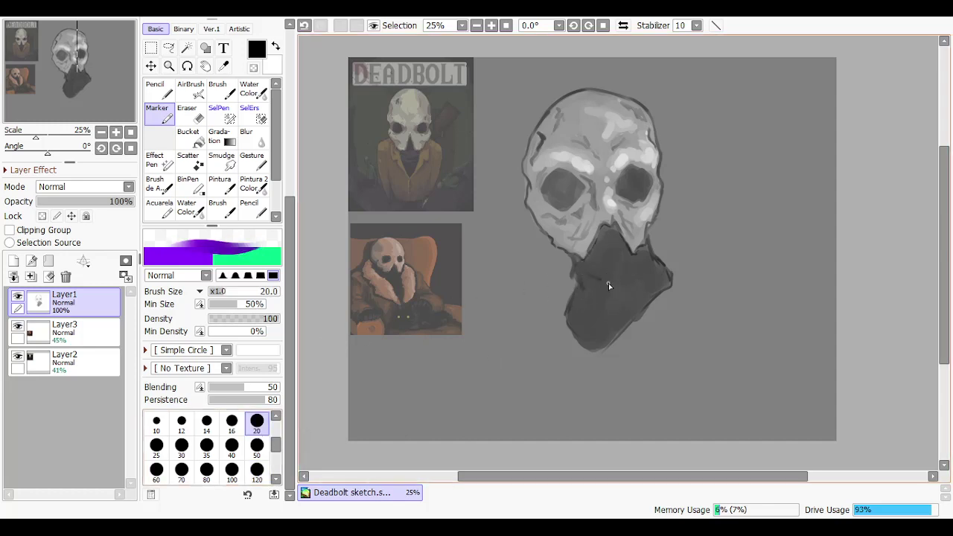
mouse_move(608, 283)
left_mouse_down()
mouse_move(585, 280)
mouse_move(620, 277)
mouse_move(600, 270)
left_mouse_up()
key("ctrl+z")
key("ctrl+z")
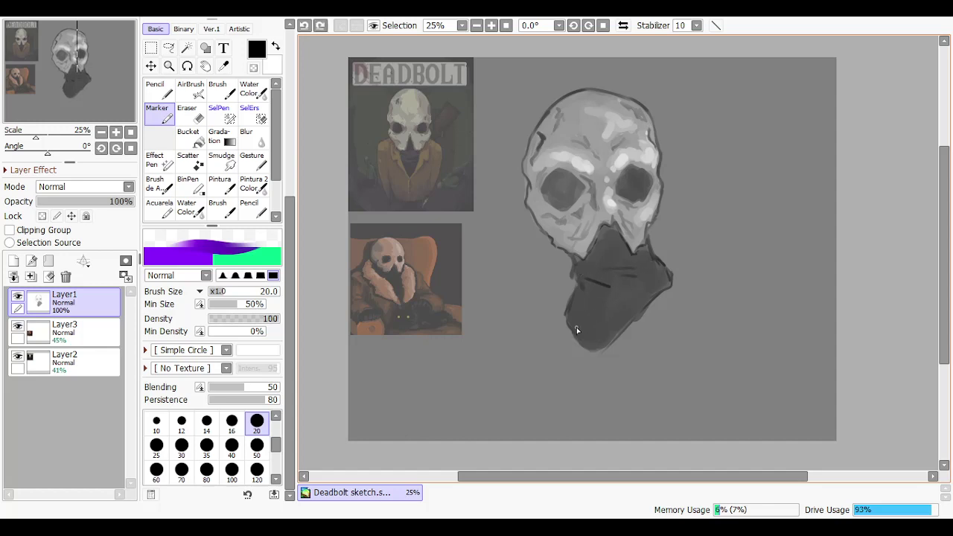
mouse_move(588, 329)
left_mouse_down()
mouse_move(579, 304)
mouse_move(585, 327)
left_mouse_up()
key("ctrl+z")
mouse_move(575, 279)
left_mouse_down()
mouse_move(592, 332)
mouse_move(580, 303)
mouse_move(583, 322)
left_mouse_up()
key("ctrl+z")
key("ctrl+z")
Draw a V-shaped fold from the scarf's left side down to its lower centre with the brush at size 14
left_click(207, 423)
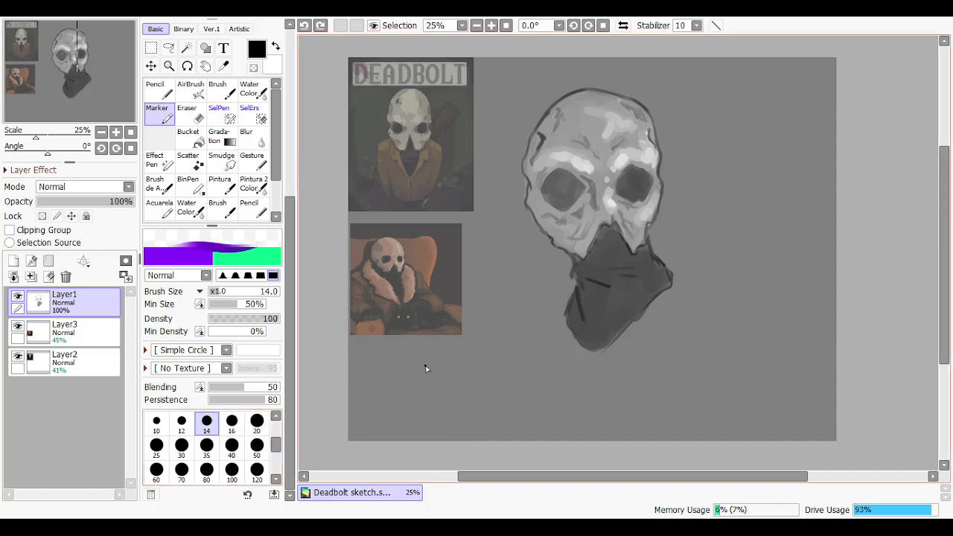
left_click_drag(579, 287, 604, 332)
left_click_drag(577, 267, 618, 268)
key("ctrl+z")
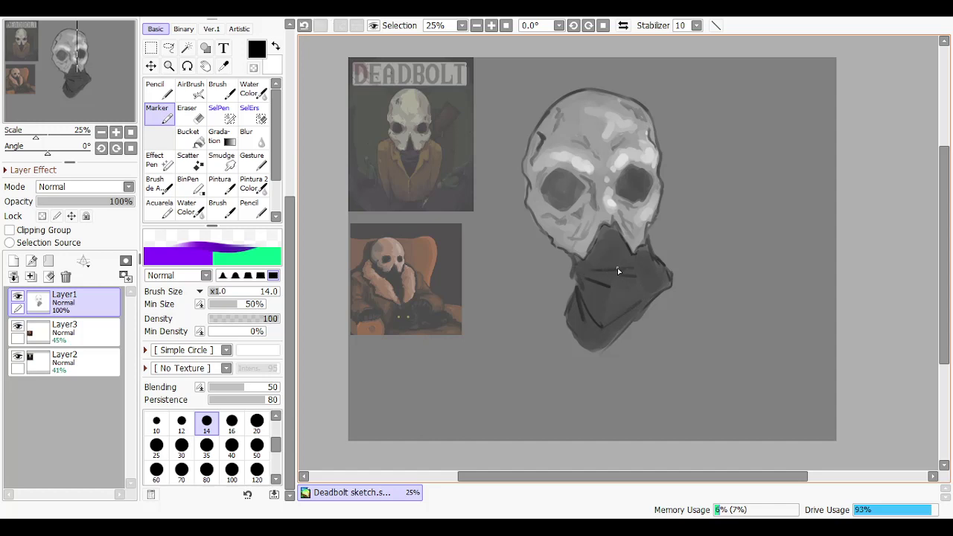
key("ctrl+z")
Add more fold lines across the upper scarf toward its right corner and darken the left edge below the jaw
mouse_move(588, 270)
left_mouse_down()
mouse_move(627, 268)
mouse_move(652, 256)
mouse_move(649, 246)
mouse_move(671, 275)
left_mouse_up()
key("ctrl+z")
key("ctrl+z")
key("ctrl+z")
key("ctrl+z")
key("ctrl+z")
key("ctrl+z")
key("ctrl+z")
left_click_drag(577, 261, 571, 266)
Compare the scarf with and without the latest strokes by repeatedly undoing and redoing them
key("ctrl+z")
key("ctrl+z")
key("ctrl+y")
key("ctrl+z")
key("ctrl+y")
key("ctrl+z")
key("ctrl+y")
key("ctrl+z")
key("ctrl+y")
key("ctrl+z")
key("ctrl+y")
key("ctrl+z")
key("ctrl+y")
key("ctrl+z")
key("ctrl+y")
key("ctrl+z")
Refine the folds in the middle of the scarf and the crease below the nose notch with the brush at size 20
left_click(251, 428)
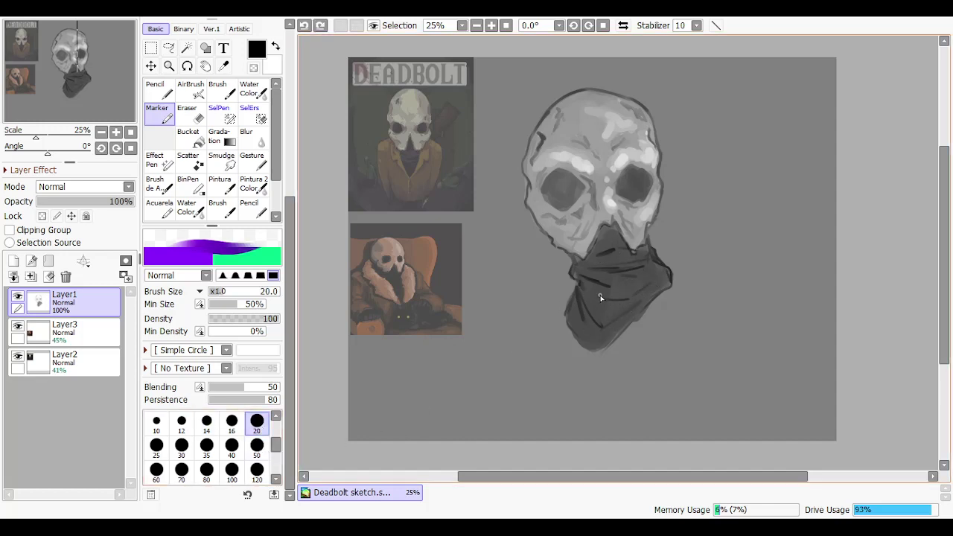
key("ctrl+y")
key("ctrl+z")
key("ctrl+y")
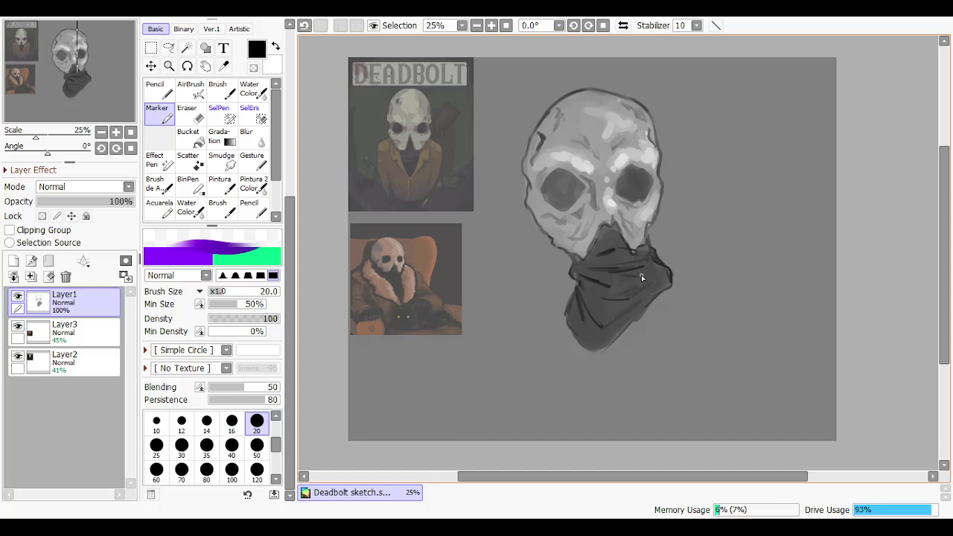
key("ctrl+z")
key("ctrl+y")
key("ctrl+z")
key("ctrl+z")
left_click_drag(615, 250, 601, 258)
Shade the scarf's upper band at brush size 50, and darken its upper left corner at size 20
left_click(257, 451)
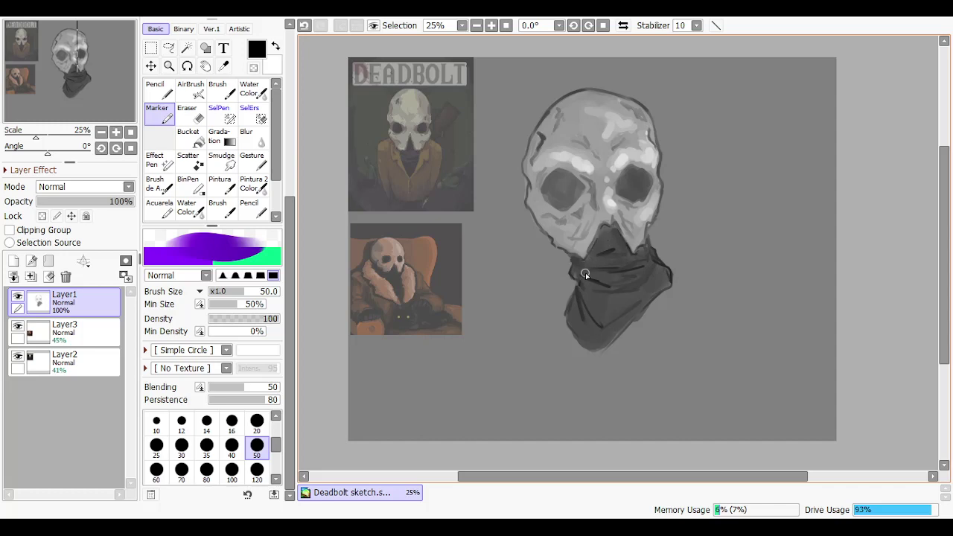
key("ctrl+z")
left_click(256, 421)
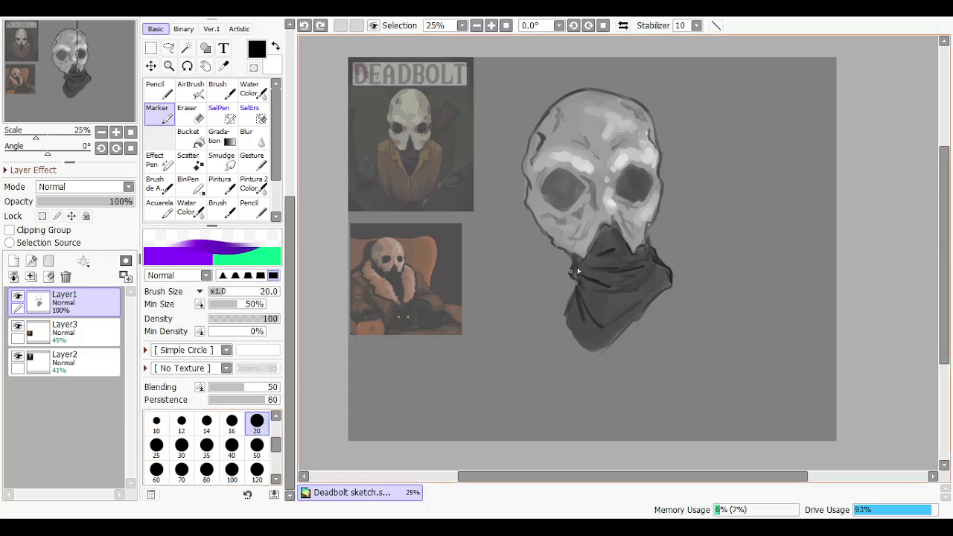
mouse_move(572, 270)
left_mouse_down()
mouse_move(583, 281)
mouse_move(571, 274)
left_mouse_up()
key("ctrl+z")
key("ctrl+z")
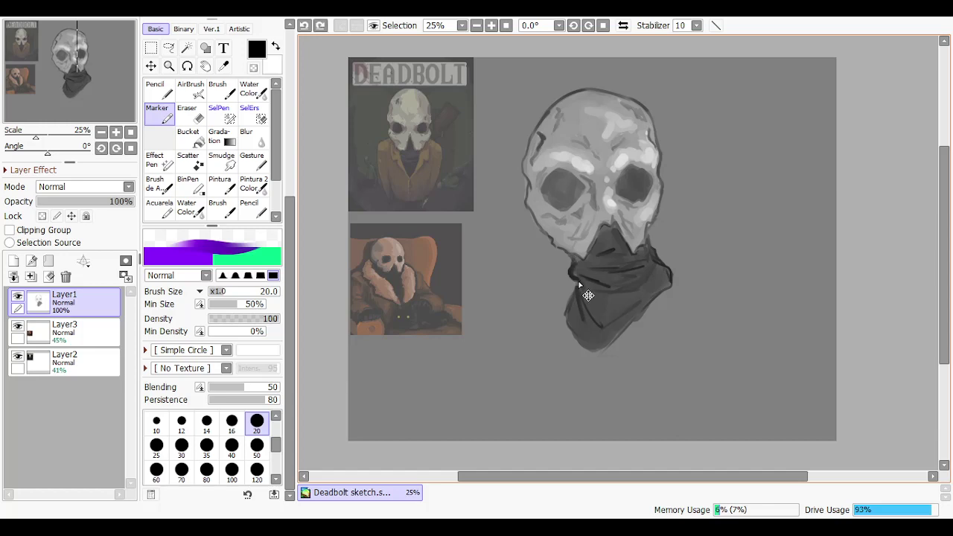
Darken the creases along the scarf's left edge just below the jaw with the size 20 brush
left_click_drag(570, 274, 574, 266)
key("ctrl+z")
key("ctrl+z")
left_click_drag(576, 282, 589, 300)
key("ctrl+z")
left_click_drag(574, 282, 584, 285)
key("ctrl+z")
left_click_drag(576, 262, 588, 302)
Darken the outline around the scarf's lower left edge and bottom tip
mouse_move(569, 329)
left_mouse_down()
mouse_move(567, 306)
mouse_move(586, 346)
mouse_move(572, 334)
mouse_move(572, 326)
mouse_move(587, 347)
mouse_move(566, 321)
mouse_move(589, 349)
left_mouse_up()
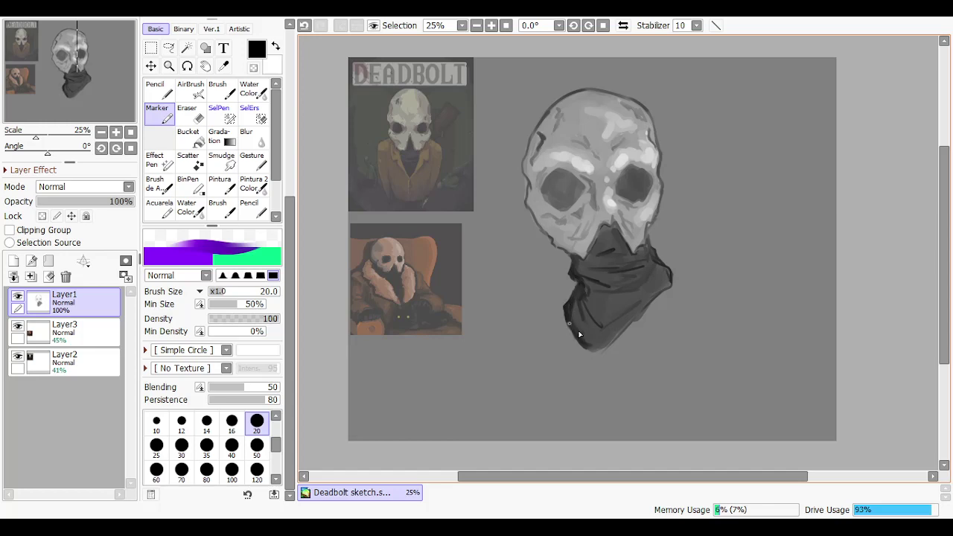
left_click_drag(576, 303, 571, 311)
left_click_drag(589, 351, 616, 334)
Shade the scarf's lower left side and bottom with black at brush size 50
left_click(257, 446)
mouse_move(589, 325)
left_mouse_down()
mouse_move(573, 294)
mouse_move(571, 322)
mouse_move(578, 295)
mouse_move(592, 341)
mouse_move(579, 327)
mouse_move(583, 339)
mouse_move(604, 334)
mouse_move(604, 344)
mouse_move(581, 325)
mouse_move(593, 332)
mouse_move(577, 301)
mouse_move(572, 310)
mouse_move(581, 290)
mouse_move(571, 313)
mouse_move(583, 329)
mouse_move(578, 309)
mouse_move(567, 315)
mouse_move(581, 333)
mouse_move(567, 310)
mouse_move(580, 340)
mouse_move(577, 295)
mouse_move(573, 317)
left_mouse_up()
key("ctrl+z")
key("ctrl+z")
key("ctrl+z")
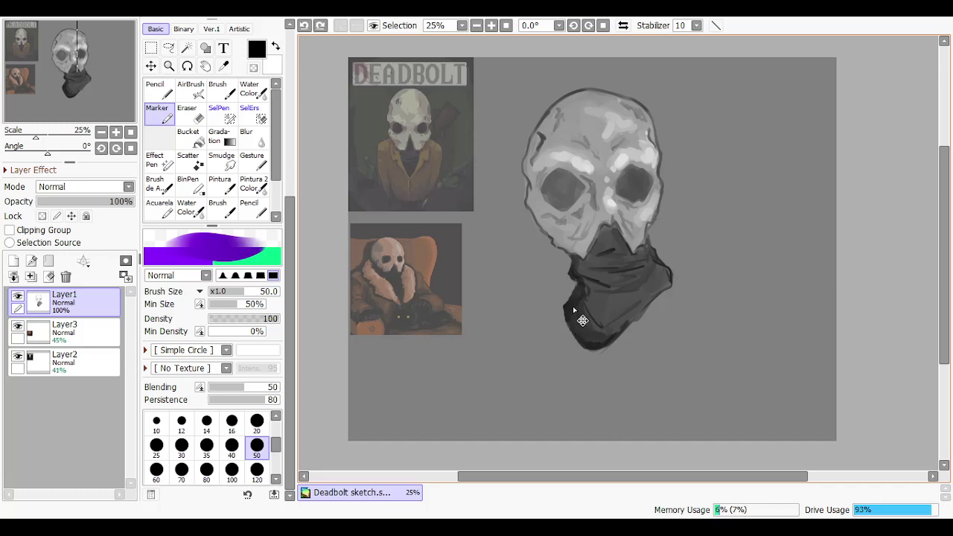
mouse_move(578, 293)
left_mouse_down()
mouse_move(572, 321)
mouse_move(580, 285)
mouse_move(578, 315)
mouse_move(568, 305)
mouse_move(592, 339)
mouse_move(580, 321)
mouse_move(580, 333)
left_mouse_up()
Refine the dark shading along the scarf's left side up to the jaw at brush size 35
left_click(207, 446)
key("ctrl+z")
key("ctrl+z")
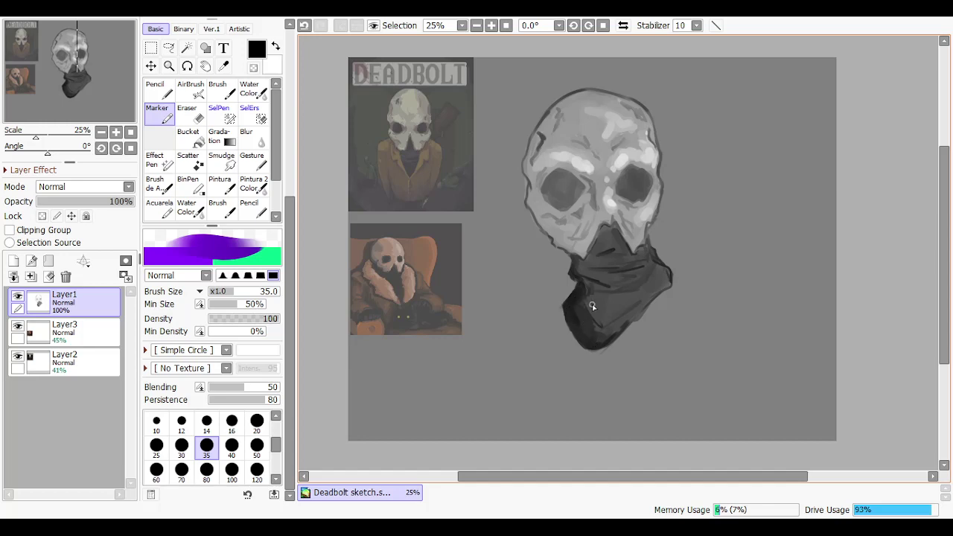
key("ctrl+z")
mouse_move(581, 280)
left_mouse_down()
mouse_move(589, 284)
mouse_move(572, 275)
mouse_move(575, 262)
left_mouse_up()
key("ctrl+z")
key("ctrl+z")
key("ctrl+z")
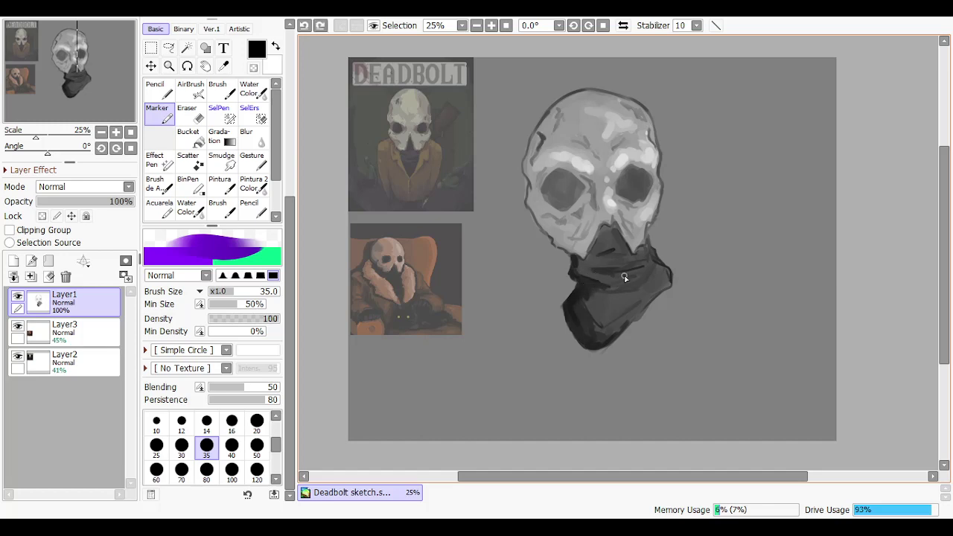
Deepen the dark folds across the middle of the scarf, finishing with the brush at size 16
mouse_move(612, 275)
left_mouse_down()
mouse_move(603, 276)
mouse_move(631, 279)
left_mouse_up()
left_click(231, 422)
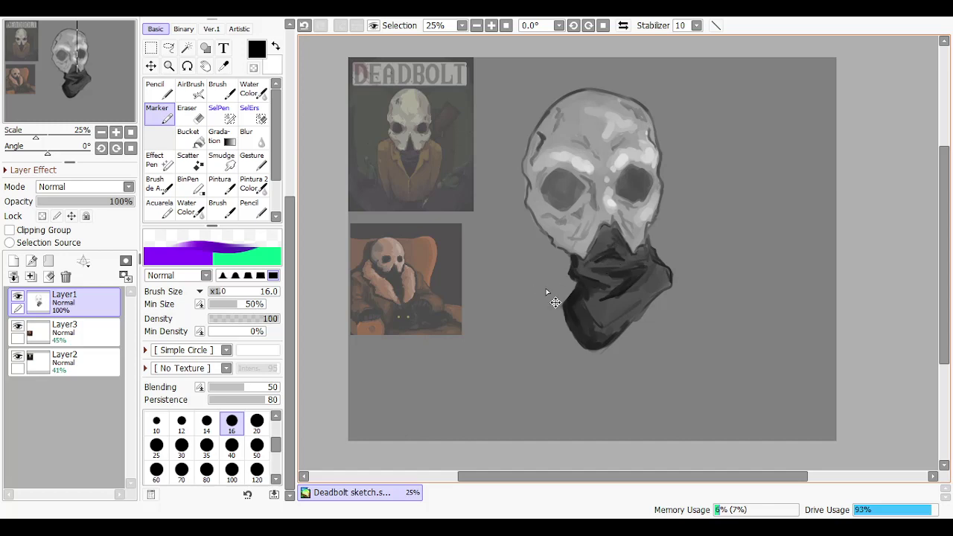
key("ctrl+z")
key("ctrl+y")
Blacken the scarf's peak under the nose notch and extend the shadow down toward the left jaw
left_click(605, 235)
mouse_move(603, 236)
left_mouse_down()
mouse_move(597, 252)
mouse_move(606, 235)
left_mouse_up()
key("ctrl+z")
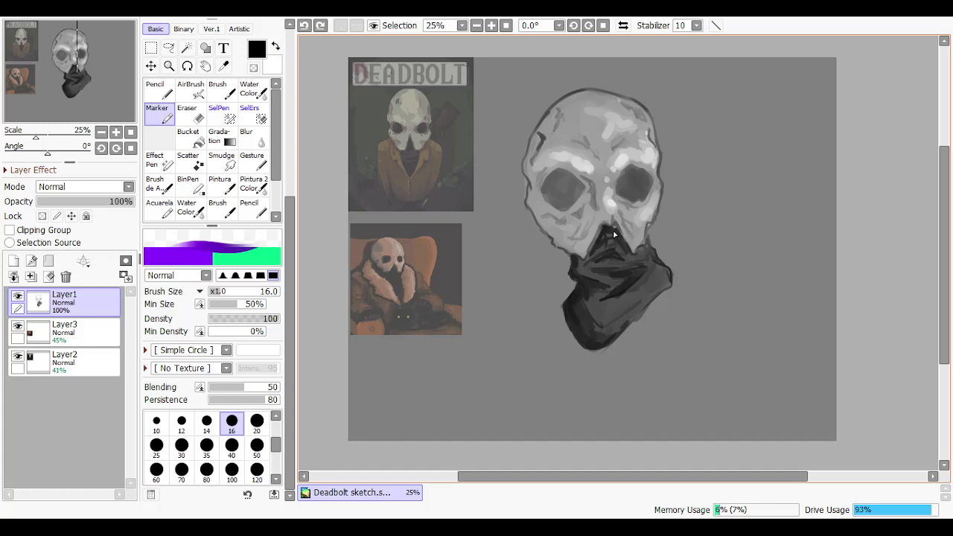
mouse_move(614, 232)
left_mouse_down()
mouse_move(579, 260)
mouse_move(588, 261)
left_mouse_up()
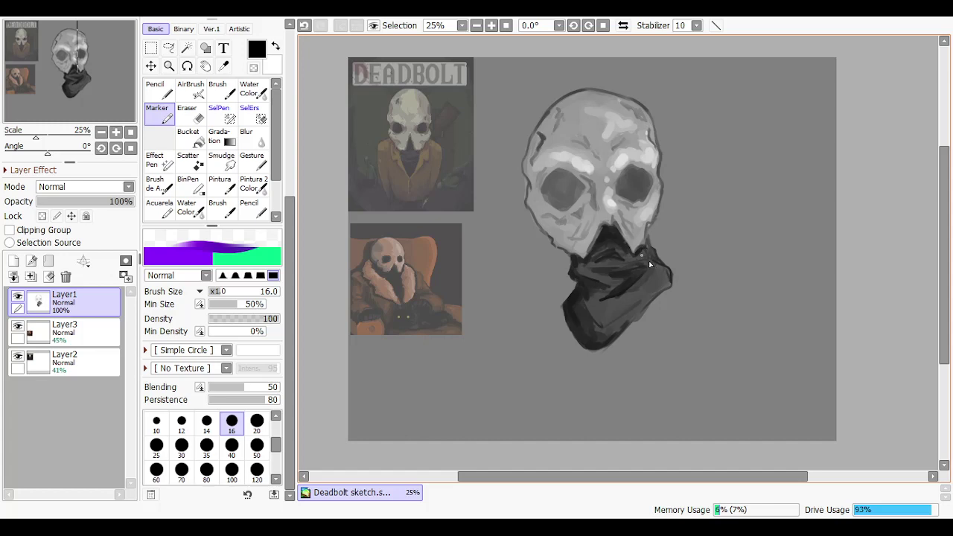
Add dark fold strokes at the scarf's right corner and lower half, and reinforce its lower left edge
key("ctrl+z")
left_click_drag(647, 257, 665, 263)
key("ctrl+z")
left_click_drag(609, 312, 617, 341)
left_click_drag(563, 300, 570, 332)
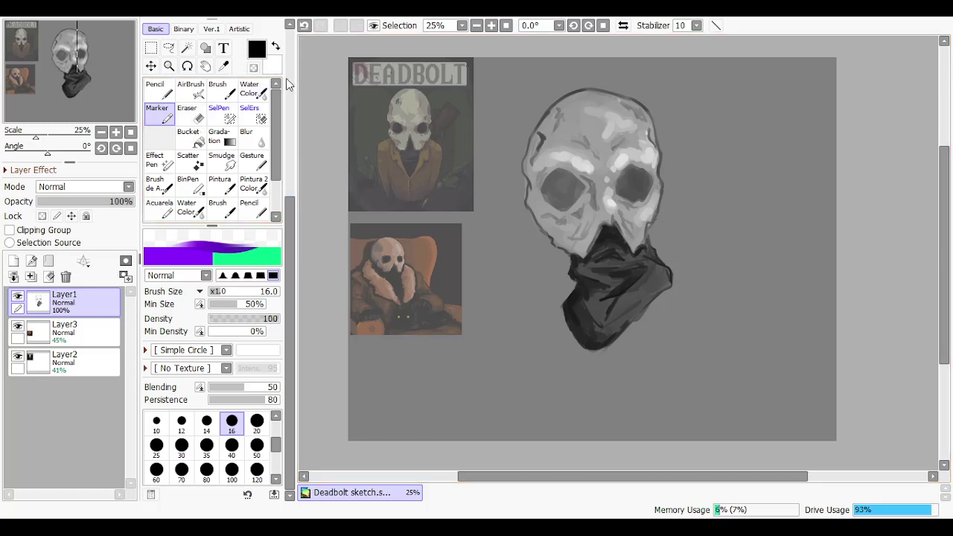
Set the Marker's colour to a light orange with H 32, S 46 and V 87
scroll(286, 109, "up", 5)
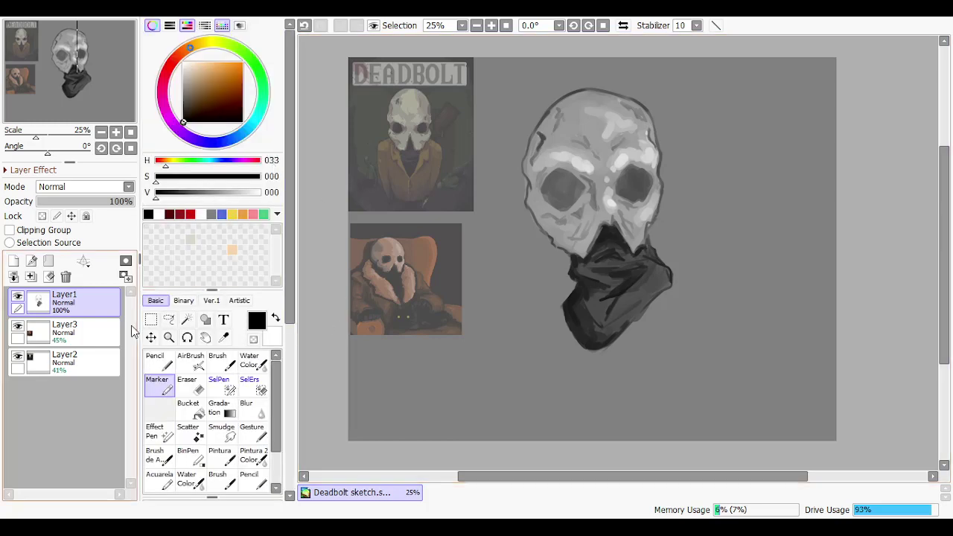
key("e")
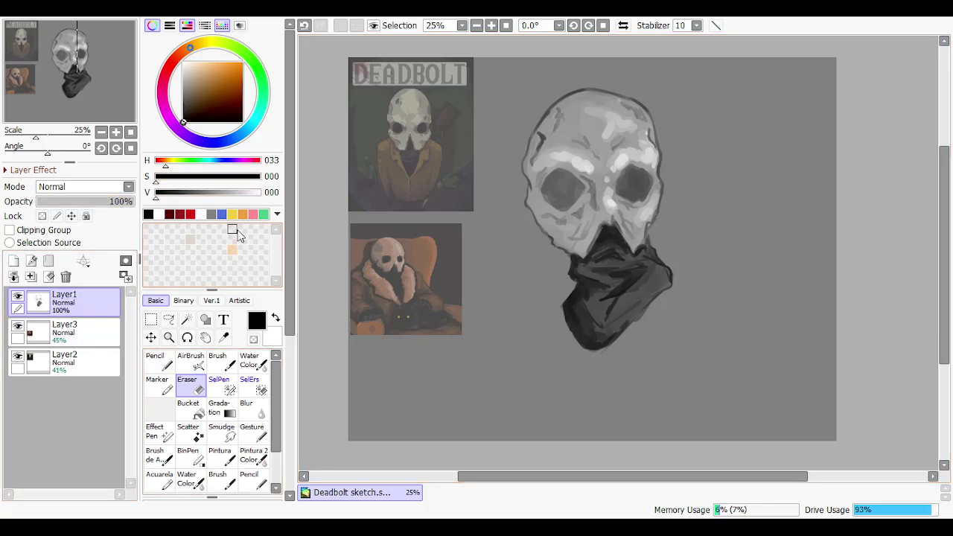
left_click(276, 320)
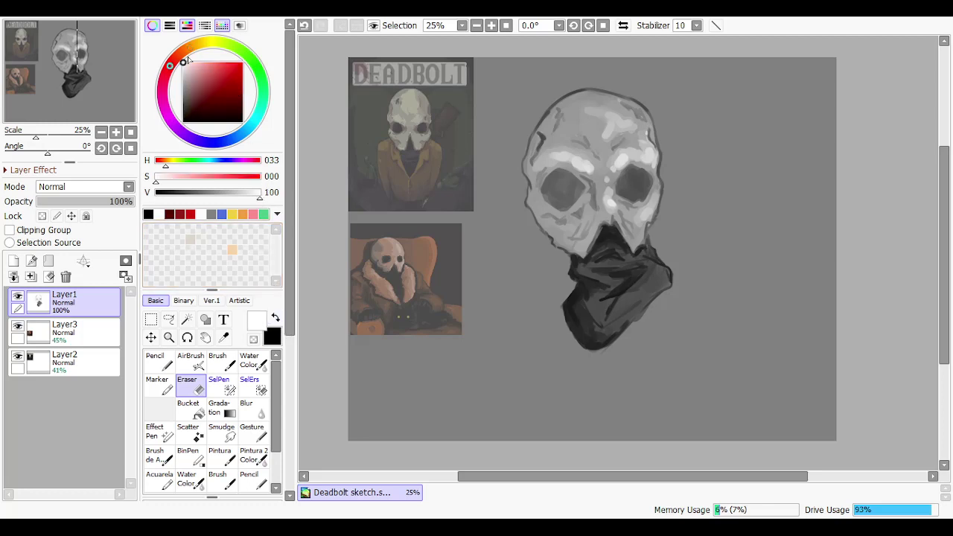
mouse_move(182, 59)
left_mouse_down()
mouse_move(201, 45)
mouse_move(192, 47)
mouse_move(210, 70)
left_mouse_up()
left_click(157, 384)
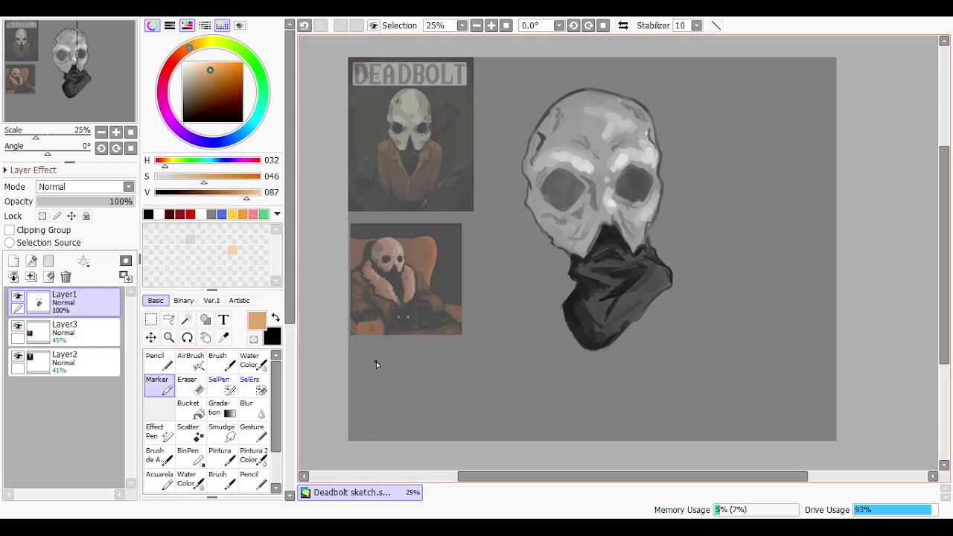
left_click_drag(615, 353, 659, 301)
key("ctrl+z")
left_click_drag(595, 383, 659, 300)
key("ctrl+z")
key("ctrl+z")
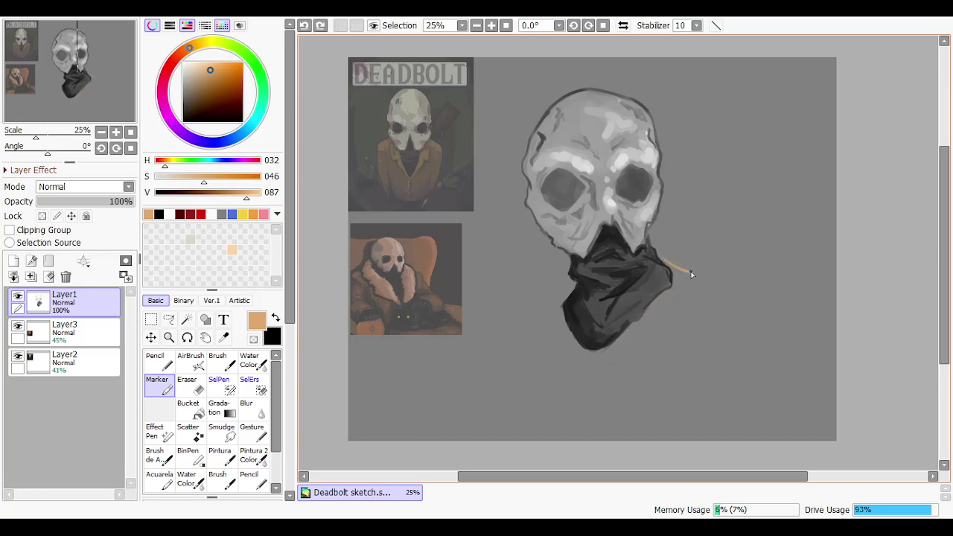
key("ctrl+z")
Add a new layer above the painting and sketch a short collar line extending from the scarf's right corner
left_click(14, 260)
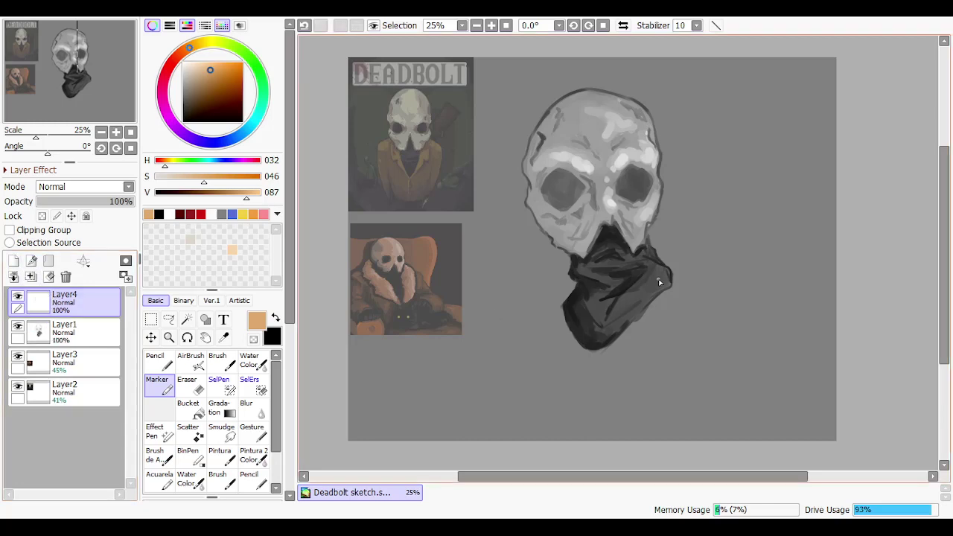
key("ctrl+z")
mouse_move(653, 251)
left_mouse_down()
mouse_move(687, 270)
mouse_move(682, 284)
left_mouse_up()
key("ctrl+z")
key("ctrl+z")
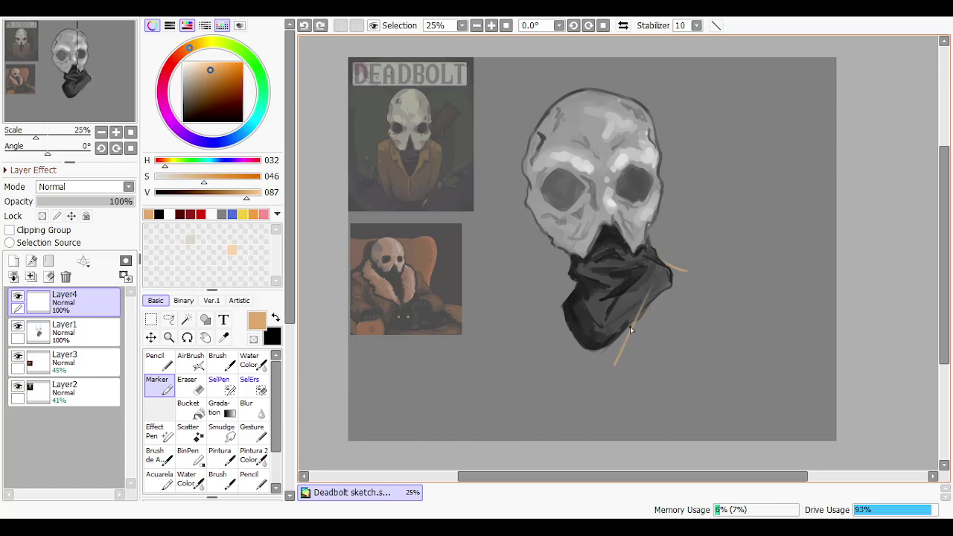
Sketch the right side of the jacket's V-shaped neckline from the scarf down to a point below its tip
mouse_move(656, 270)
left_mouse_down()
mouse_move(609, 408)
mouse_move(613, 398)
left_mouse_up()
key("ctrl+z")
key("ctrl+z")
mouse_move(648, 282)
left_mouse_down()
mouse_move(638, 344)
mouse_move(645, 316)
mouse_move(617, 359)
left_mouse_up()
key("ctrl+z")
key("ctrl+z")
left_click_drag(646, 319, 588, 390)
key("ctrl+z")
Sketch the left side of the V-shaped neckline down to meet the right side below the scarf
left_click_drag(570, 355, 590, 388)
key("ctrl+z")
left_click_drag(561, 331, 588, 396)
key("ctrl+z")
left_click_drag(557, 316, 587, 387)
key("ctrl+z")
Sketch the raised collar edge on the left, running from the jaw outward beside the scarf
left_click_drag(572, 288, 557, 318)
key("ctrl+z")
key("ctrl+z")
key("ctrl+z")
key("ctrl+z")
key("ctrl+z")
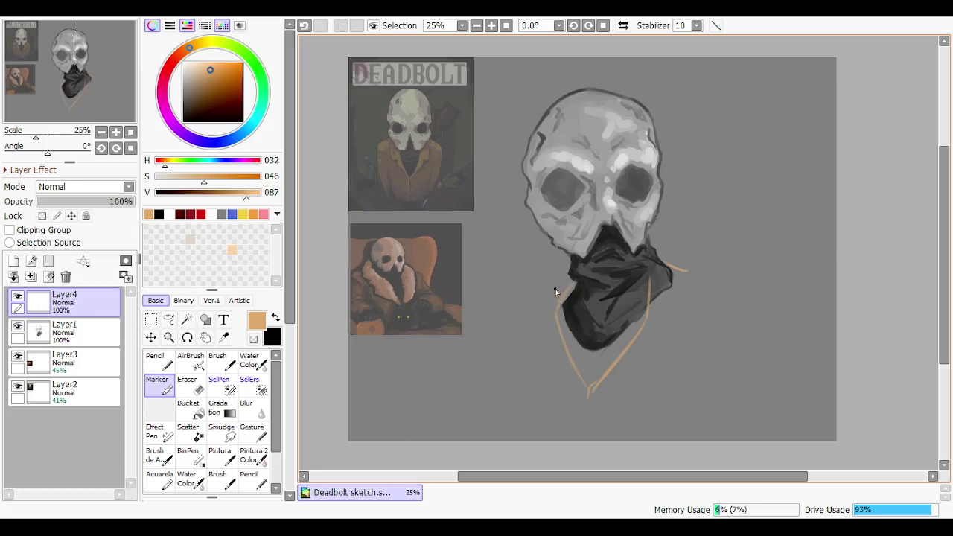
key("ctrl+z")
left_click_drag(572, 277, 553, 283)
key("ctrl+z")
key("ctrl+z")
mouse_move(554, 282)
left_mouse_down()
mouse_move(541, 314)
mouse_move(550, 314)
left_mouse_up()
key("ctrl+z")
key("ctrl+z")
key("ctrl+y")
key("ctrl+z")
Rework the left neckline between the jaw and the V's point, undoing unwanted strokes
mouse_move(565, 270)
left_mouse_down()
mouse_move(536, 308)
mouse_move(554, 308)
mouse_move(529, 314)
mouse_move(556, 316)
mouse_move(535, 308)
mouse_move(557, 320)
mouse_move(541, 327)
mouse_move(561, 326)
mouse_move(554, 312)
mouse_move(543, 334)
mouse_move(549, 318)
mouse_move(561, 352)
mouse_move(546, 343)
mouse_move(585, 388)
left_mouse_up()
key("ctrl+z")
key("ctrl+z")
key("ctrl+z")
key("ctrl+z")
key("ctrl+z")
key("ctrl+z")
Sketch the left collar flap, fanning out from the neckline with its lower edge meeting the V's point
left_click_drag(547, 337, 586, 389)
key("ctrl+z")
mouse_move(552, 317)
left_mouse_down()
mouse_move(537, 332)
mouse_move(561, 374)
mouse_move(594, 395)
left_mouse_up()
key("ctrl+z")
left_click_drag(539, 338, 580, 379)
key("ctrl+z")
key("ctrl+z")
mouse_move(553, 317)
left_mouse_down()
mouse_move(528, 341)
mouse_move(584, 390)
left_mouse_up()
key("ctrl+z")
key("ctrl+z")
left_click_drag(528, 352, 586, 393)
key("ctrl+z")
Sketch the right collar flap from the V's point out to a corner and back up to the neckline
left_click_drag(590, 395, 686, 357)
left_click_drag(655, 321, 686, 358)
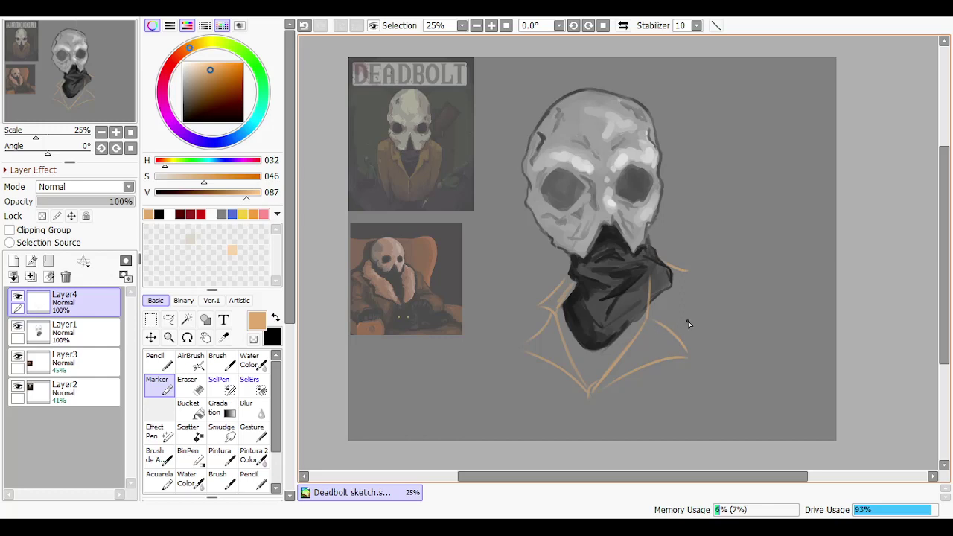
key("ctrl+z")
Sketch the back of the collar on the right, closing it between the scarf's corner and the shoulder
left_click_drag(652, 312, 704, 305)
key("ctrl+z")
key("ctrl+z")
left_click_drag(686, 272, 703, 299)
key("ctrl+z")
key("ctrl+z")
Reinforce the left collar edge and draw the jacket's front opening line down from the V's point
left_click_drag(563, 280, 569, 296)
left_click_drag(589, 414, 590, 428)
key("ctrl+z")
Sketch the jacket's left shoulder and the outer and inner lines of the left upper arm
mouse_move(551, 309)
left_mouse_down()
mouse_move(517, 332)
mouse_move(550, 309)
mouse_move(508, 355)
mouse_move(531, 323)
mouse_move(507, 339)
mouse_move(507, 378)
mouse_move(519, 360)
mouse_move(521, 391)
left_mouse_up()
key("ctrl+z")
key("ctrl+z")
key("ctrl+z")
key("ctrl+z")
key("ctrl+z")
key("ctrl+z")
left_click_drag(511, 348, 509, 392)
key("ctrl+z")
key("ctrl+z")
key("ctrl+z")
left_click_drag(514, 348, 510, 392)
Sketch the bust's curved lower edge from the left arm to the front opening
mouse_move(510, 350)
left_mouse_down()
mouse_move(501, 386)
mouse_move(554, 424)
mouse_move(567, 425)
mouse_move(505, 387)
mouse_move(578, 426)
left_mouse_up()
key("ctrl+z")
key("ctrl+z")
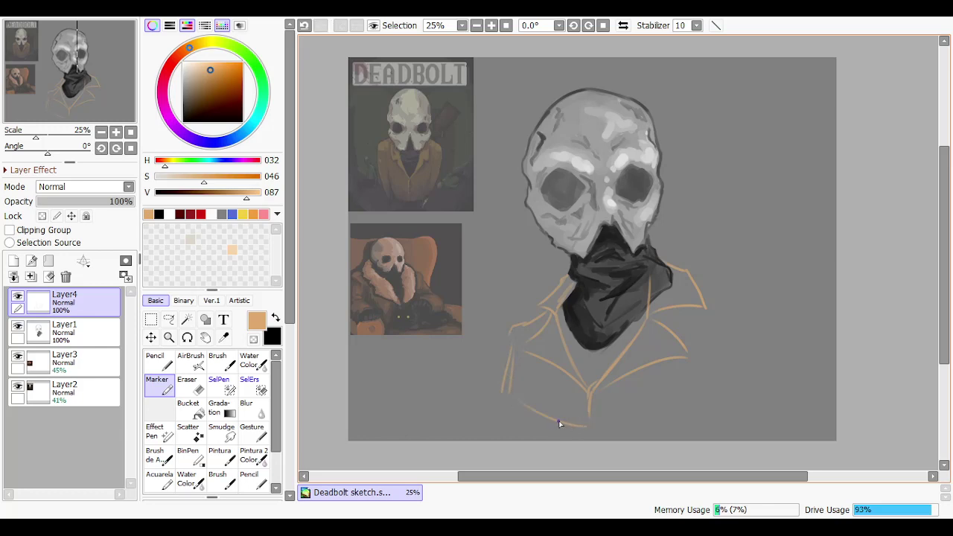
key("ctrl+z")
left_click_drag(510, 396, 583, 426)
key("ctrl+z")
Sketch the jacket's right shoulder sloping down from the collar toward the arm
mouse_move(705, 310)
left_mouse_down()
mouse_move(728, 322)
mouse_move(706, 323)
mouse_move(711, 306)
left_mouse_up()
key("ctrl+z")
key("ctrl+z")
mouse_move(693, 344)
left_mouse_down()
mouse_move(704, 306)
mouse_move(716, 315)
left_mouse_up()
key("ctrl+z")
left_click_drag(717, 320, 730, 380)
key("ctrl+z")
key("ctrl+z")
Sketch the bust's curved lower edge from the front opening toward the right arm
left_click_drag(604, 425, 727, 391)
key("ctrl+z")
key("ctrl+z")
Sketch the outer contour of the right upper arm down to the bust's lower edge
left_click_drag(717, 316, 732, 348)
key("ctrl+z")
key("ctrl+z")
left_click_drag(715, 312, 748, 381)
key("ctrl+z")
key("ctrl+z")
key("ctrl+z")
key("ctrl+z")
Sketch fold lines inside the right arm and on the right side of the jacket's chest
mouse_move(723, 333)
left_mouse_down()
mouse_move(740, 396)
mouse_move(741, 379)
mouse_move(720, 397)
mouse_move(735, 363)
mouse_move(732, 394)
mouse_move(679, 413)
left_mouse_up()
key("ctrl+z")
key("ctrl+z")
key("ctrl+z")
key("ctrl+z")
key("ctrl+z")
left_click_drag(664, 369, 668, 406)
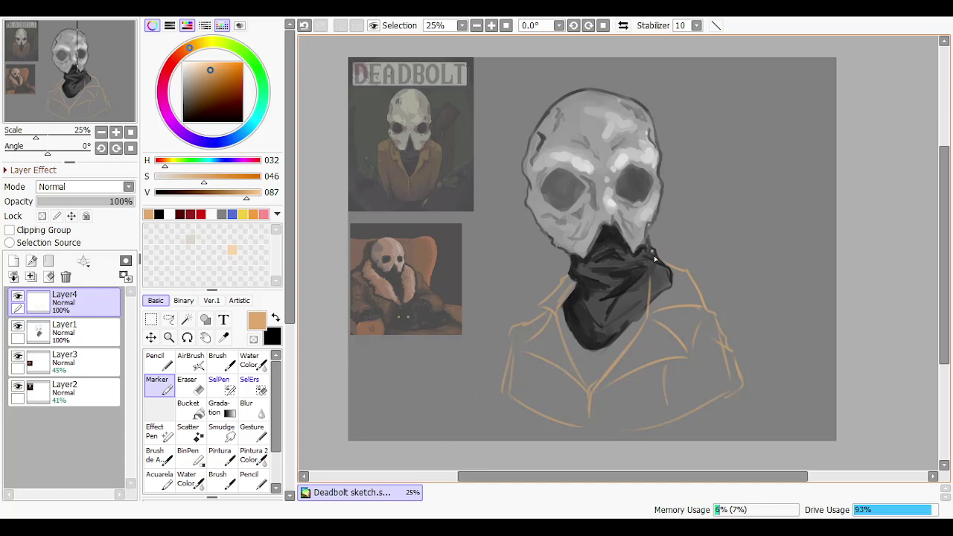
Redraw the jacket collar's edge where it meets the scarf on the right side, retrying the stroke as needed
key("ctrl+z")
left_click_drag(655, 258, 651, 286)
key("ctrl+z")
key("ctrl+z")
left_click_drag(578, 282, 559, 320)
key("ctrl+z")
key("ctrl+z")
key("ctrl+z")
key("ctrl+z")
left_click_drag(654, 259, 651, 284)
key("ctrl+z")
key("ctrl+z")
key("ctrl+z")
key("ctrl+y")
key("ctrl+z")
key("ctrl+y")
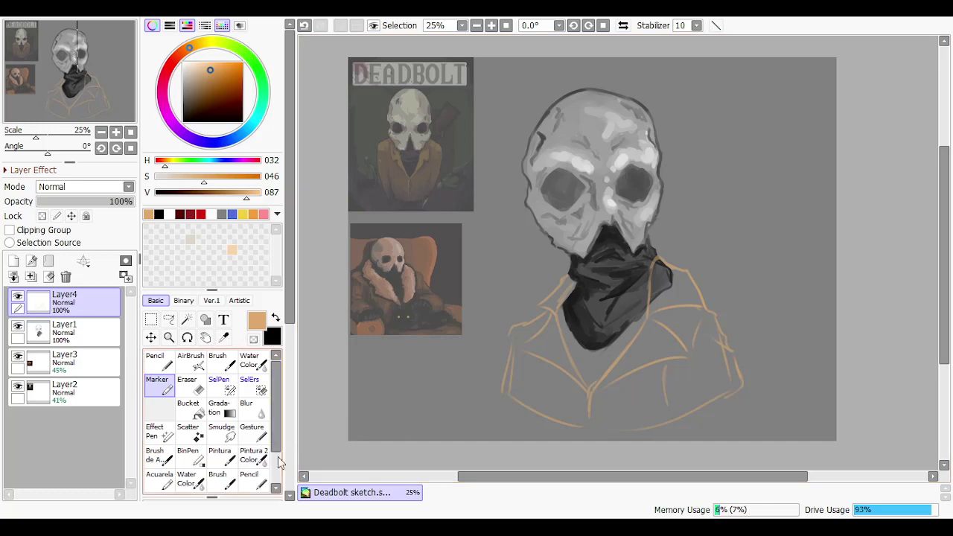
Block in the whole jacket with a translucent tan base using the Marker at brush size 120
scroll(292, 462, "down", 5)
left_click(257, 470)
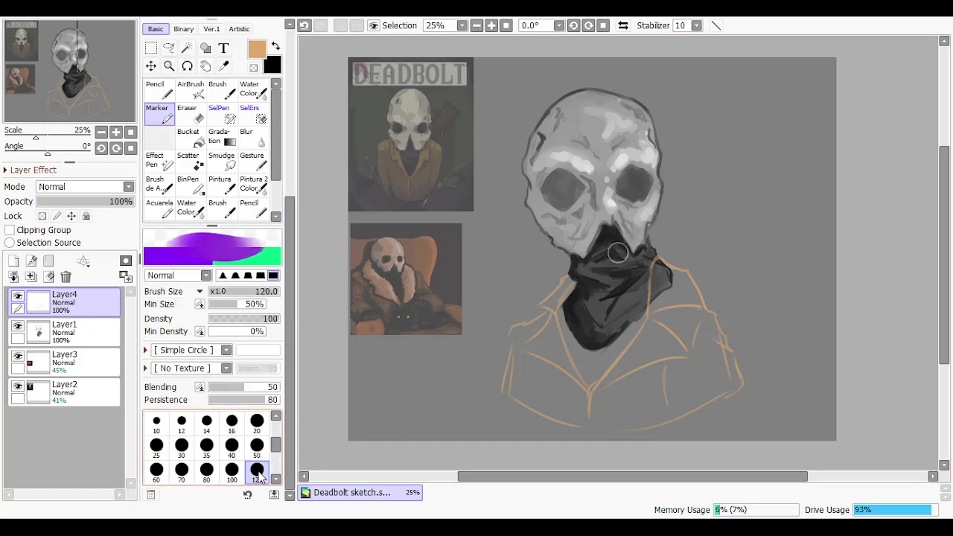
mouse_move(619, 370)
left_mouse_down()
mouse_move(643, 340)
mouse_move(604, 396)
mouse_move(669, 340)
mouse_move(655, 342)
mouse_move(653, 332)
mouse_move(660, 270)
mouse_move(664, 287)
mouse_move(693, 291)
mouse_move(696, 323)
mouse_move(696, 298)
mouse_move(725, 373)
mouse_move(727, 360)
left_mouse_up()
key("ctrl+z")
mouse_move(712, 388)
left_mouse_down()
mouse_move(676, 407)
mouse_move(698, 377)
mouse_move(689, 359)
mouse_move(686, 386)
mouse_move(659, 413)
mouse_move(633, 426)
mouse_move(576, 420)
mouse_move(662, 415)
mouse_move(632, 423)
mouse_move(659, 388)
mouse_move(562, 411)
mouse_move(618, 419)
mouse_move(560, 416)
mouse_move(576, 416)
mouse_move(513, 384)
mouse_move(523, 394)
mouse_move(520, 333)
mouse_move(521, 362)
mouse_move(534, 376)
mouse_move(547, 367)
mouse_move(564, 412)
mouse_move(552, 367)
mouse_move(569, 393)
mouse_move(603, 398)
left_mouse_up()
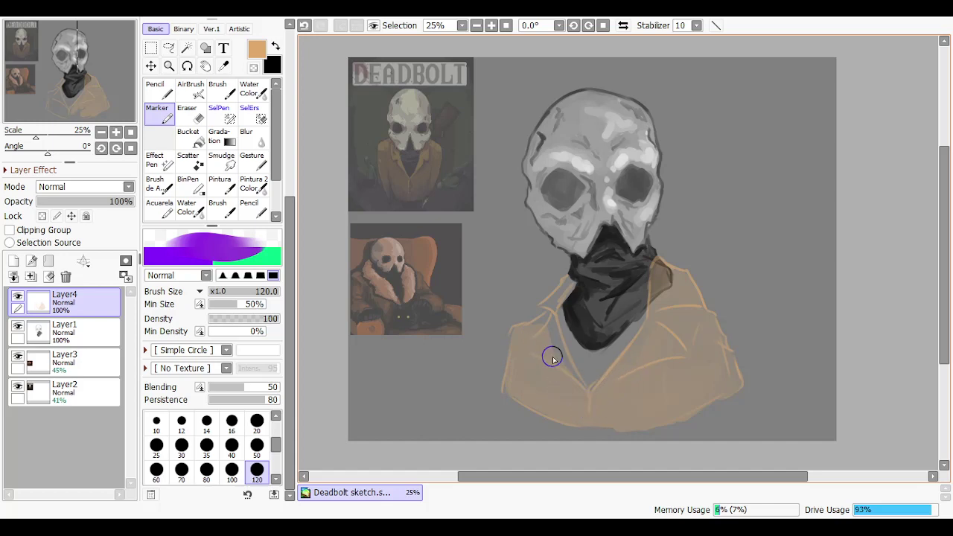
mouse_move(552, 357)
left_mouse_down()
mouse_move(581, 397)
mouse_move(557, 355)
mouse_move(560, 366)
left_mouse_up()
left_click_drag(548, 327, 542, 325)
left_click_drag(565, 286, 558, 300)
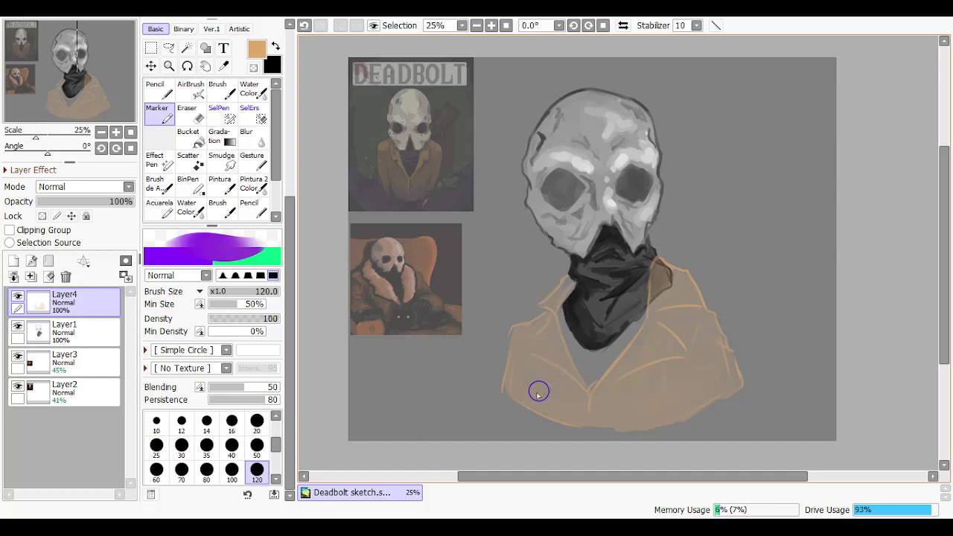
Reduce the Marker to size 50 and touch up the tan on the left collar flap and shoulder
key("ctrl+z")
left_click(256, 449)
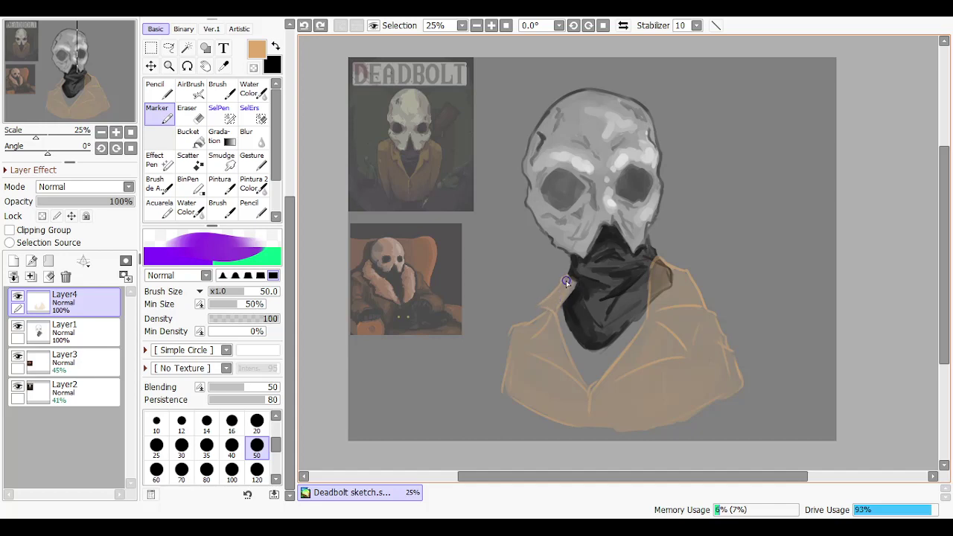
left_click_drag(557, 298, 530, 333)
mouse_move(553, 300)
left_mouse_down()
mouse_move(571, 281)
mouse_move(553, 298)
left_mouse_up()
key("ctrl+z")
key("ctrl+z")
left_click_drag(622, 371, 649, 332)
key("ctrl+z")
mouse_move(617, 370)
left_mouse_down()
mouse_move(661, 333)
mouse_move(644, 324)
mouse_move(671, 346)
left_mouse_up()
key("ctrl+z")
key("ctrl+z")
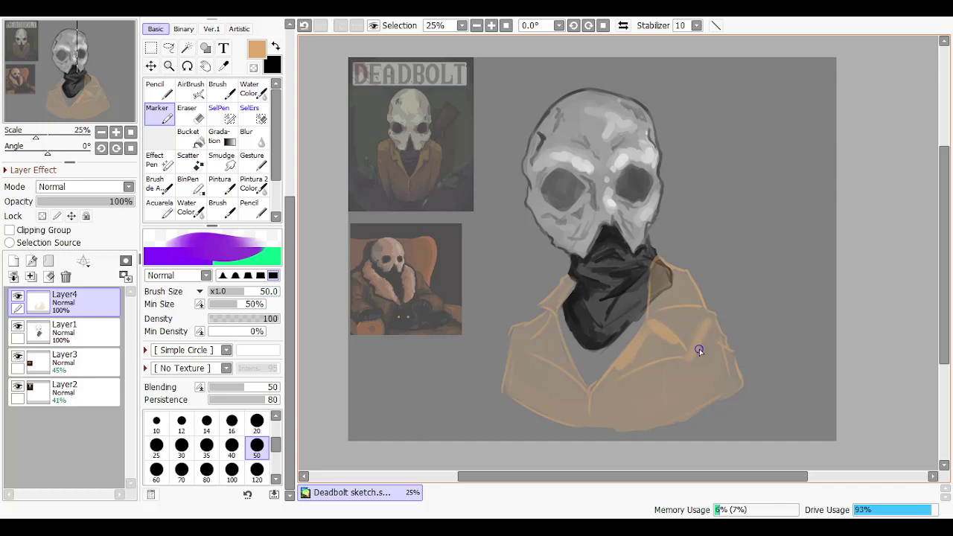
key("ctrl+z")
key("ctrl+z")
key("ctrl+z")
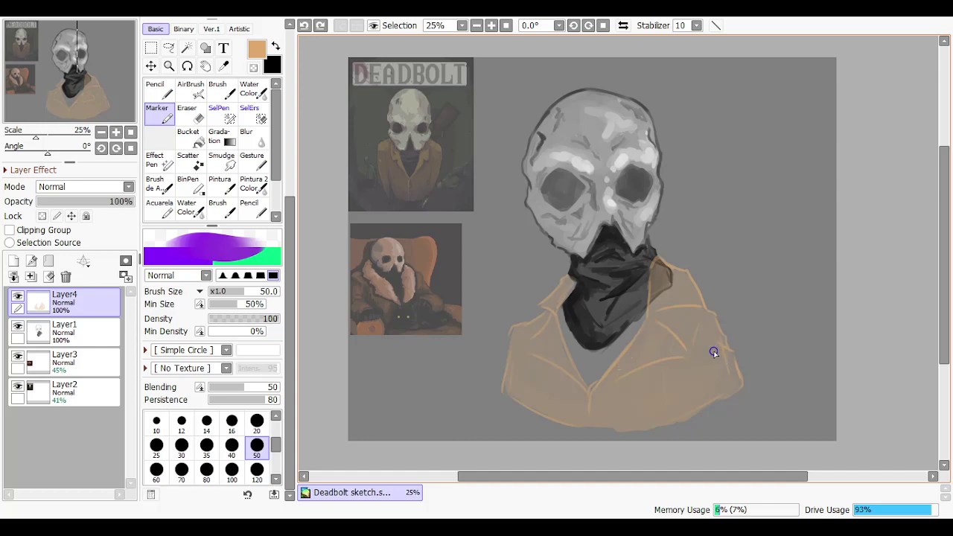
Paint denser tan strokes on the right shoulder fold and along the right collar's upper edge
mouse_move(721, 350)
left_mouse_down()
mouse_move(698, 378)
mouse_move(691, 370)
mouse_move(710, 319)
mouse_move(696, 348)
left_mouse_up()
key("ctrl+z")
key("ctrl+z")
key("ctrl+z")
left_click_drag(684, 271, 694, 296)
key("ctrl+z")
key("ctrl+z")
mouse_move(657, 260)
left_mouse_down()
mouse_move(682, 274)
mouse_move(691, 295)
mouse_move(684, 276)
mouse_move(700, 305)
mouse_move(686, 281)
left_mouse_up()
key("ctrl+z")
key("ctrl+z")
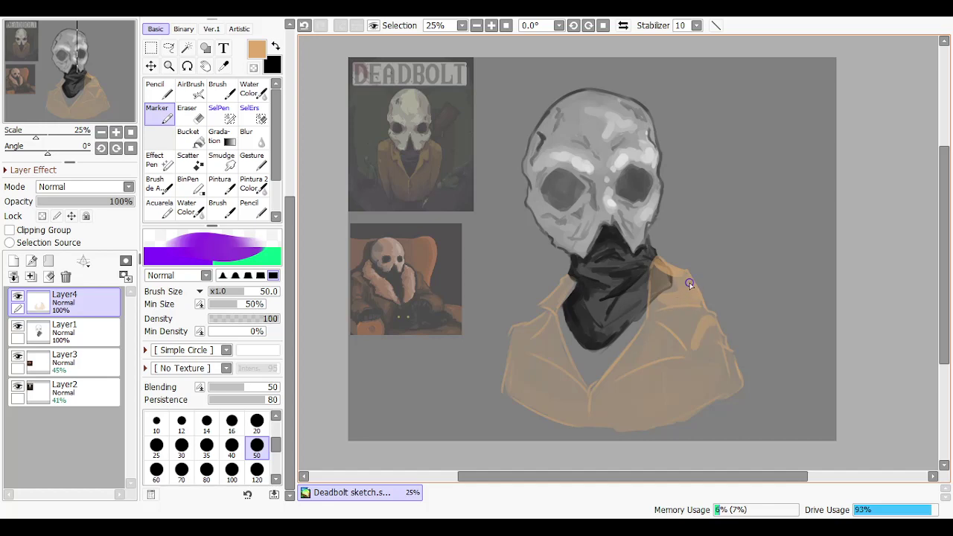
key("ctrl+z")
Build up tan strokes on the right lapel, following its folds down toward the front opening
mouse_move(678, 305)
left_mouse_down()
mouse_move(669, 304)
mouse_move(679, 347)
left_mouse_up()
key("ctrl+z")
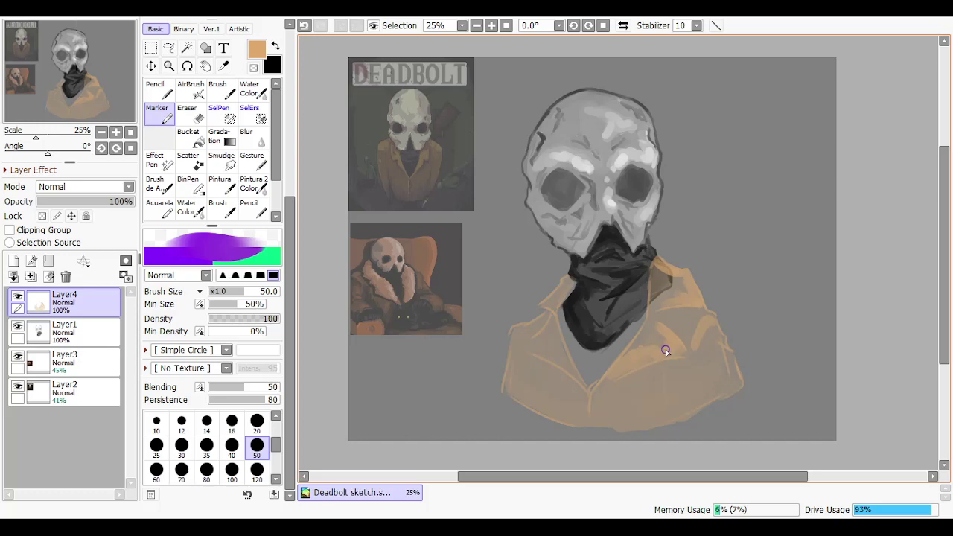
key("ctrl+z")
left_click_drag(642, 360, 629, 368)
key("ctrl+z")
Paint denser tan on the right arm's outer side, then add a curved chest fold and cover the lower front
mouse_move(717, 347)
left_mouse_down()
mouse_move(723, 357)
mouse_move(708, 345)
left_mouse_up()
key("ctrl+z")
left_click_drag(737, 380, 714, 402)
key("ctrl+z")
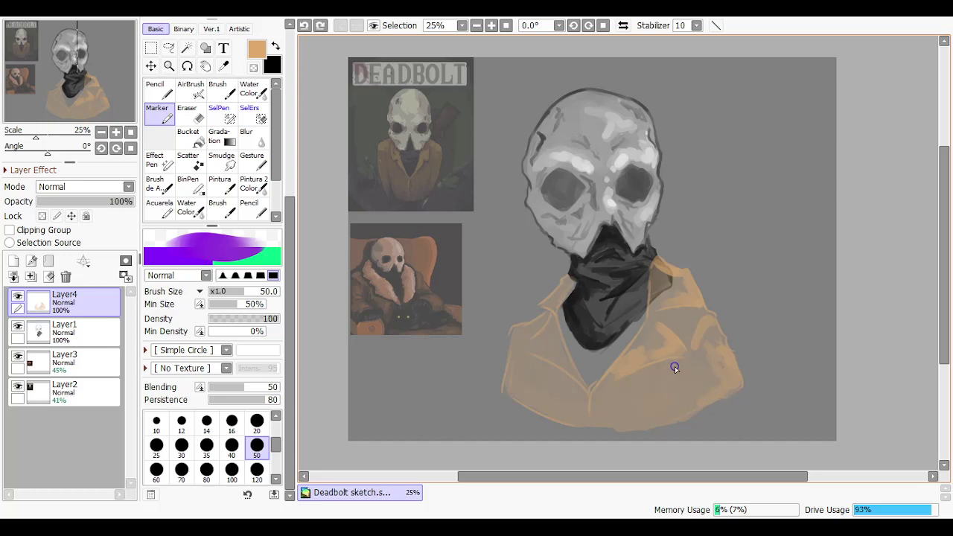
mouse_move(675, 368)
left_mouse_down()
mouse_move(685, 419)
mouse_move(665, 393)
mouse_move(676, 365)
mouse_move(671, 401)
left_mouse_up()
key("ctrl+z")
left_click(628, 398)
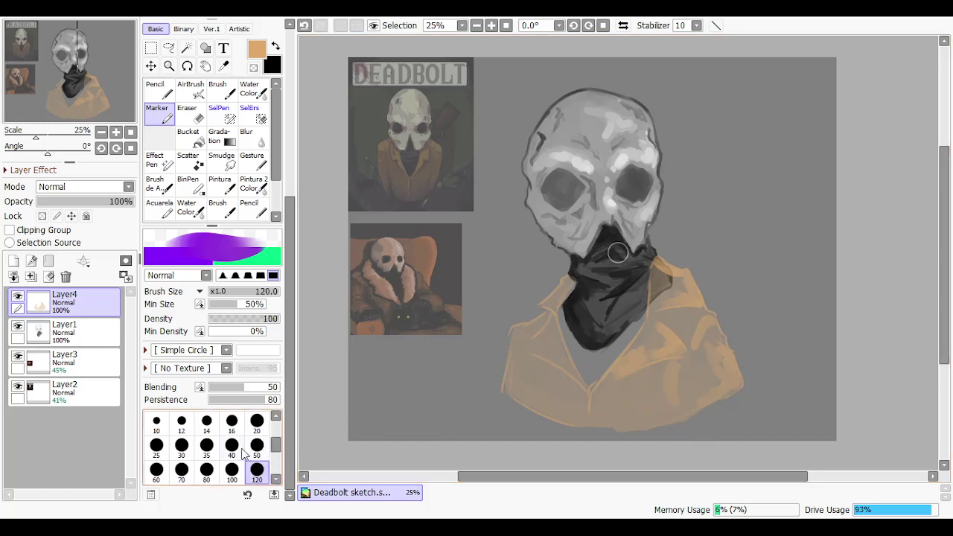
Set the Marker to size 35 and strengthen the tan on the right lapel's tip and the collar's lower edge
left_click(206, 445)
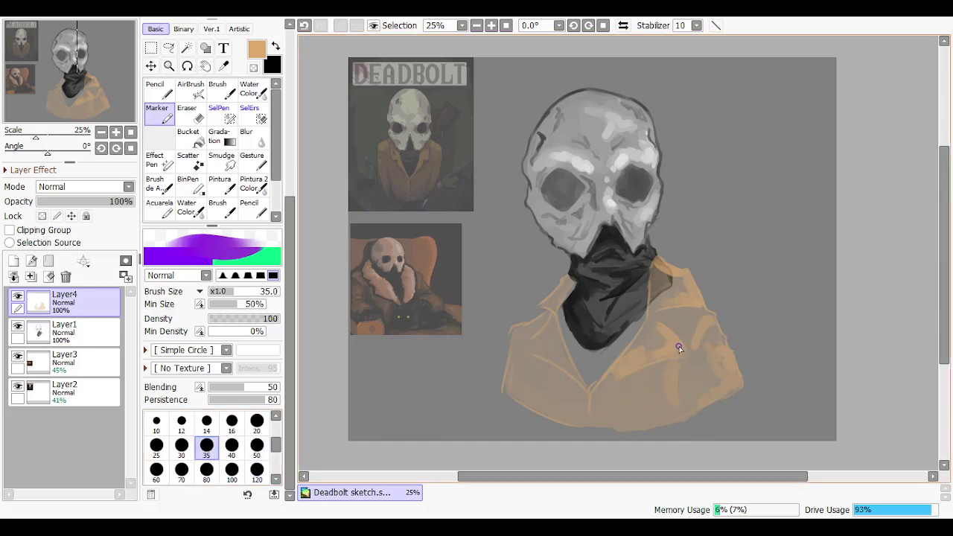
left_click_drag(676, 353, 682, 346)
left_click_drag(662, 304, 690, 301)
key("ctrl+z")
Reinforce the bust's lower edge from the front opening to the right, and the right upper arm's outer contour, with tan strokes
left_click_drag(587, 425, 685, 409)
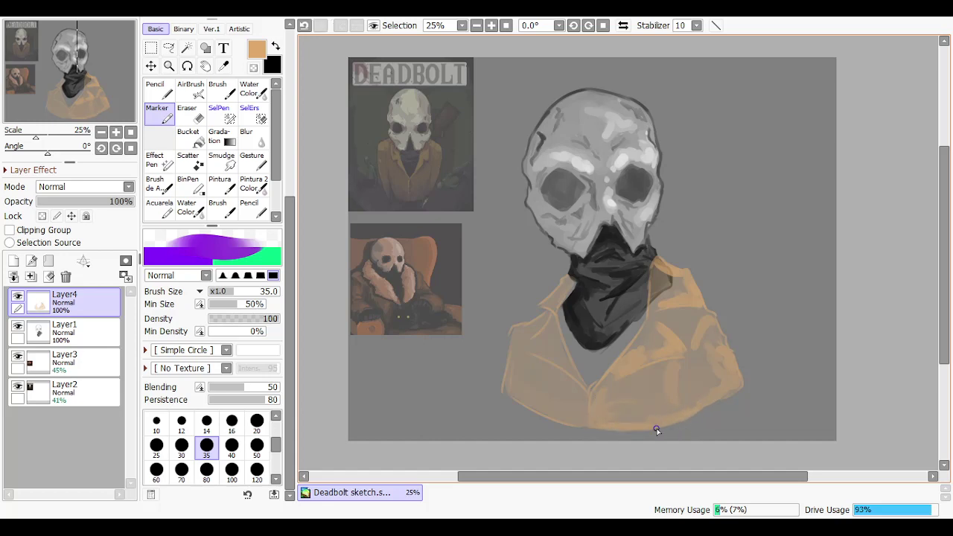
key("ctrl+z")
key("ctrl+z")
left_click_drag(639, 425, 701, 401)
key("ctrl+z")
left_click_drag(644, 428, 697, 402)
key("ctrl+z")
left_click_drag(649, 426, 695, 405)
key("ctrl+z")
key("ctrl+y")
key("ctrl+z")
key("ctrl+y")
key("ctrl+z")
key("ctrl+y")
key("ctrl+z")
key("ctrl+y")
key("ctrl+z")
key("ctrl+y")
key("ctrl+z")
key("ctrl+y")
key("ctrl+z")
key("ctrl+y")
key("ctrl+z")
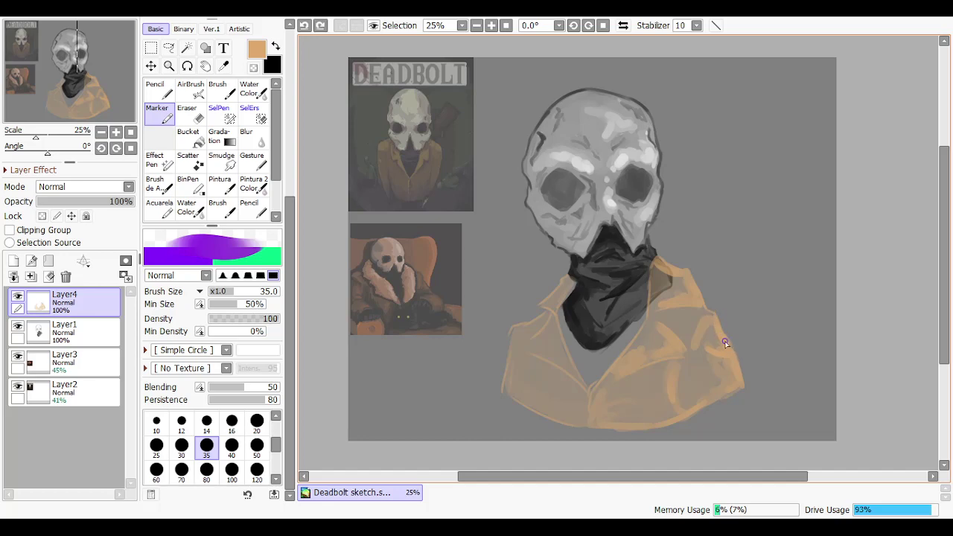
key("ctrl+y")
key("ctrl+z")
left_click_drag(707, 307, 735, 355)
key("ctrl+z")
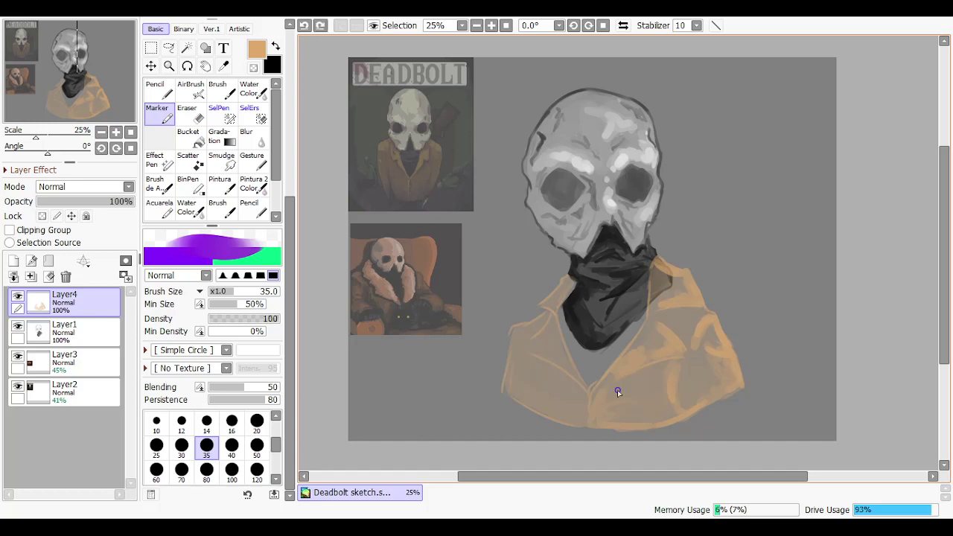
Define the right lapel's outline and the collar's lower point with thin tan lines at brush size 14
left_click(206, 422)
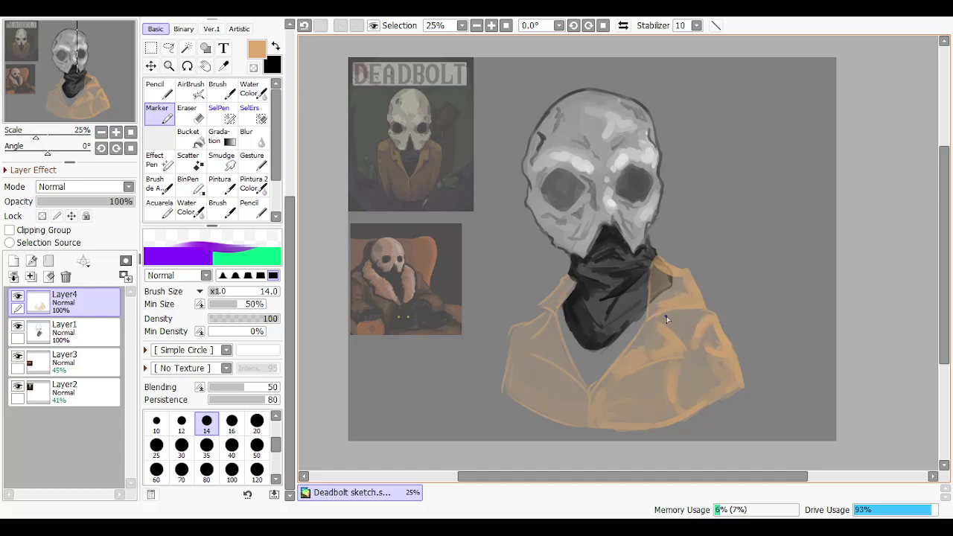
key("ctrl+z")
mouse_move(699, 302)
left_mouse_down()
mouse_move(696, 309)
mouse_move(704, 305)
left_mouse_up()
key("ctrl+z")
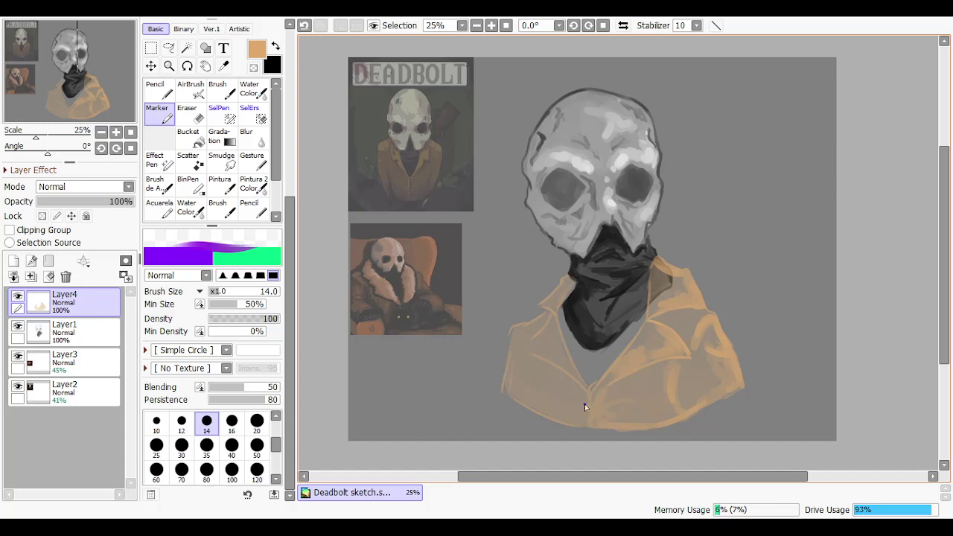
Refine the right lapel's lower line up from the front opening and the right collar's outer edge with thin tan strokes
key("ctrl+z")
mouse_move(592, 401)
left_mouse_down()
mouse_move(613, 395)
mouse_move(616, 384)
mouse_move(600, 393)
mouse_move(652, 358)
left_mouse_up()
key("ctrl+z")
key("ctrl+z")
key("ctrl+z")
key("ctrl+z")
left_click_drag(691, 279, 705, 307)
key("ctrl+z")
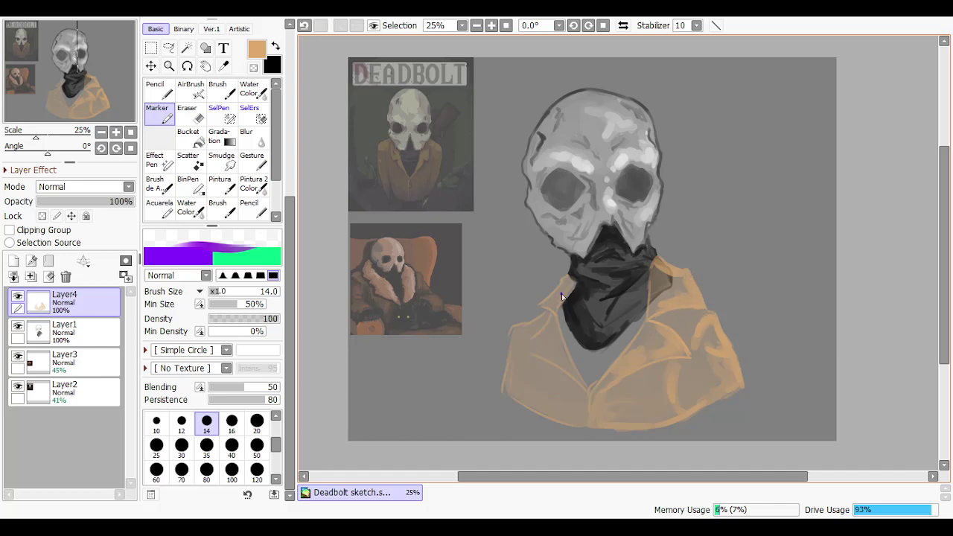
Fill the right collar with tan at brush size 50, covering the scarf's protruding end
left_click(256, 445)
left_click_drag(666, 304, 657, 268)
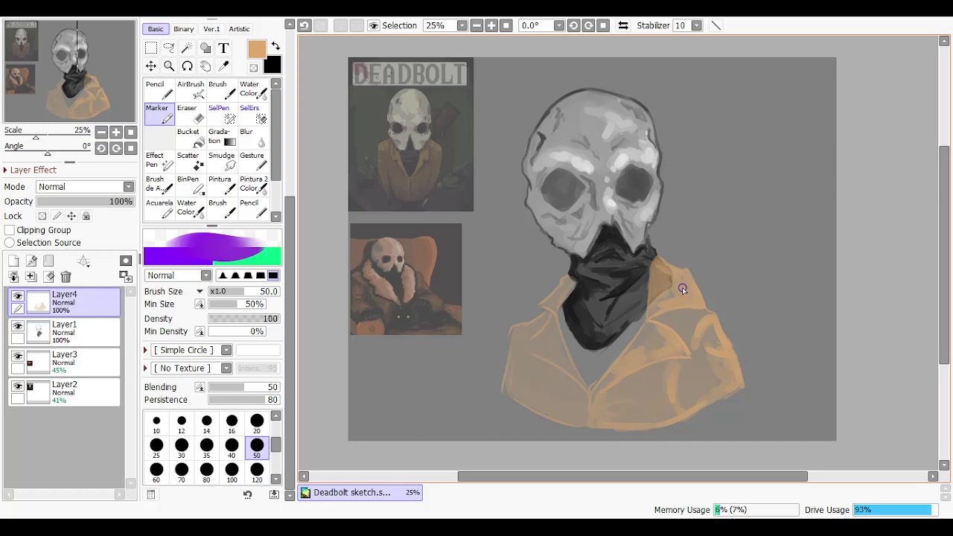
mouse_move(667, 295)
left_mouse_down()
mouse_move(653, 307)
mouse_move(656, 292)
left_mouse_up()
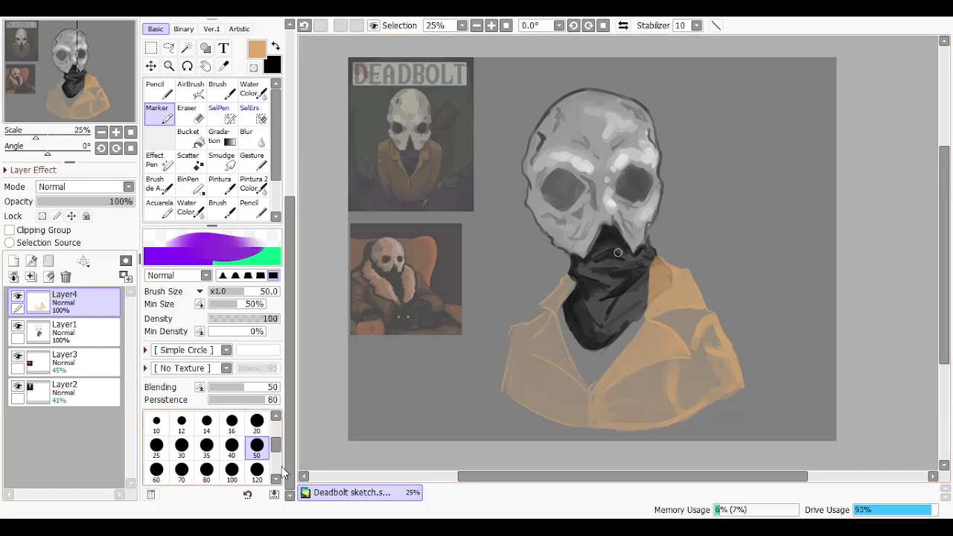
Fill the jacket's right half and lower center with denser tan using the Marker at size 80
left_click(256, 472)
left_click(207, 470)
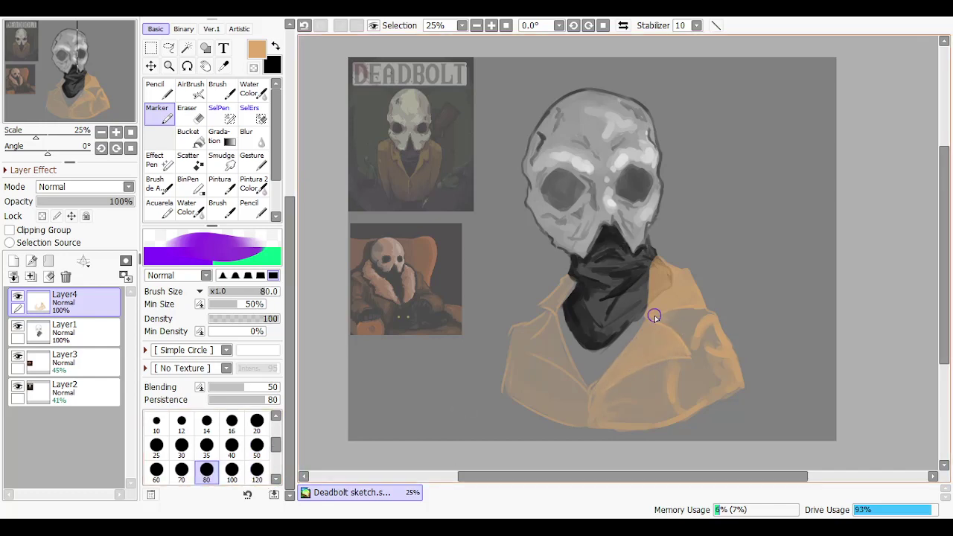
mouse_move(660, 326)
left_mouse_down()
mouse_move(682, 304)
mouse_move(694, 304)
mouse_move(693, 341)
mouse_move(699, 315)
mouse_move(714, 326)
mouse_move(702, 337)
mouse_move(718, 393)
mouse_move(707, 392)
mouse_move(698, 361)
mouse_move(703, 380)
mouse_move(688, 400)
mouse_move(720, 385)
mouse_move(712, 389)
mouse_move(700, 365)
mouse_move(649, 407)
mouse_move(641, 397)
mouse_move(672, 360)
mouse_move(687, 357)
mouse_move(641, 368)
mouse_move(598, 407)
mouse_move(607, 392)
mouse_move(666, 407)
mouse_move(644, 419)
mouse_move(643, 408)
mouse_move(621, 401)
mouse_move(572, 414)
mouse_move(594, 417)
mouse_move(584, 418)
mouse_move(537, 398)
left_mouse_up()
mouse_move(528, 402)
left_mouse_down()
mouse_move(514, 365)
mouse_move(520, 326)
mouse_move(521, 363)
mouse_move(513, 347)
mouse_move(537, 367)
mouse_move(510, 363)
mouse_move(532, 377)
mouse_move(541, 362)
mouse_move(575, 395)
mouse_move(526, 340)
mouse_move(557, 360)
mouse_move(596, 433)
left_mouse_up()
key("ctrl+z")
key("ctrl+z")
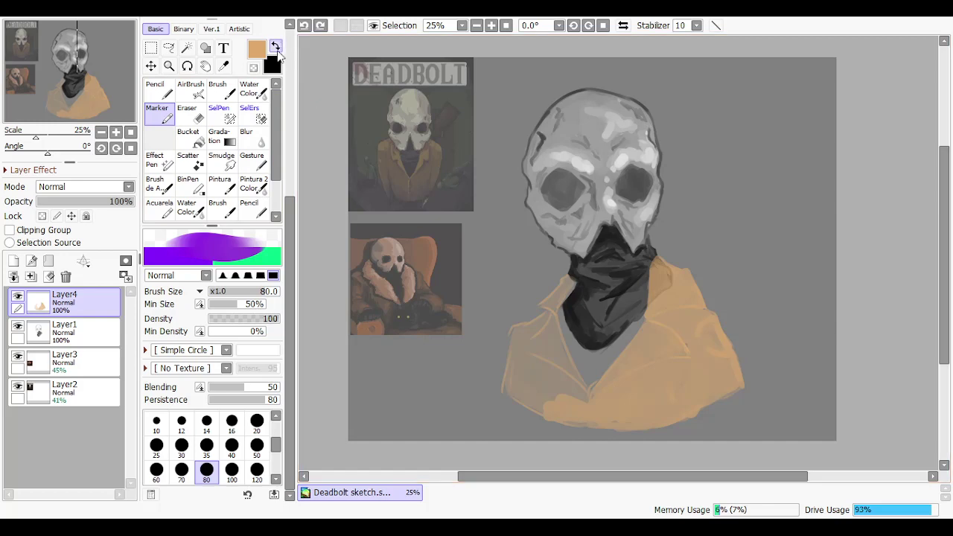
Set the colour to brown (H 032, S 046, V 071), reduce the Marker to size 20 and try shading the left lapel's lower edge
scroll(287, 69, "up", 3)
left_click(150, 213)
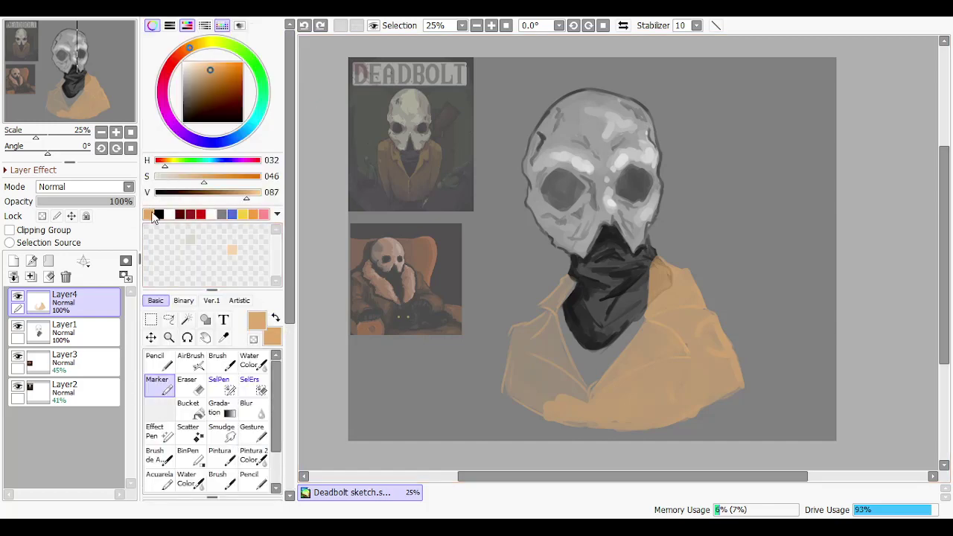
left_click(236, 196)
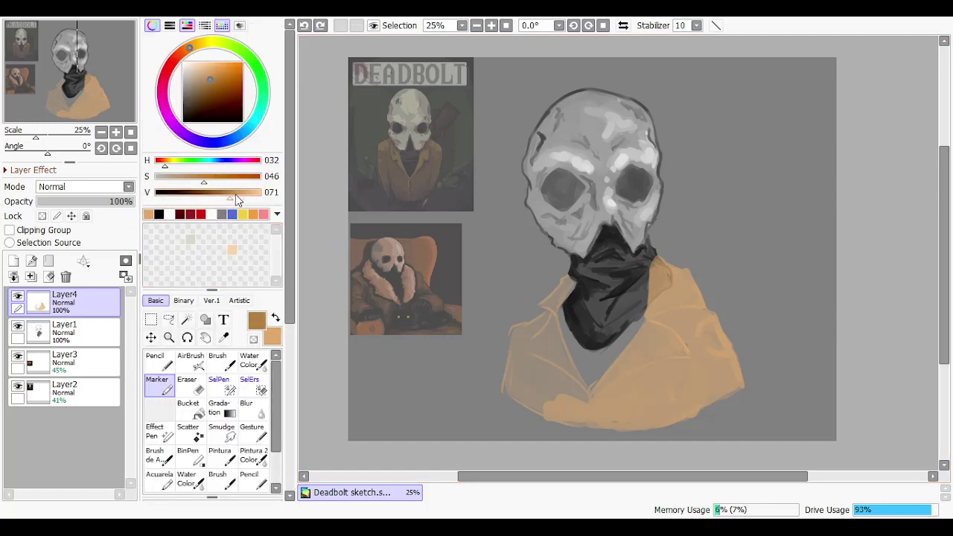
scroll(292, 416, "down", 3)
left_click(256, 446)
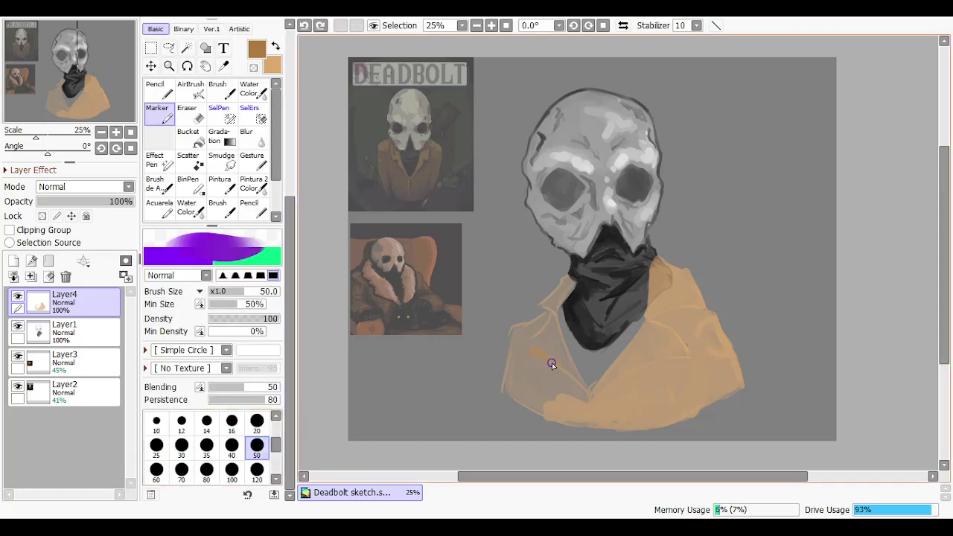
key("bracketleft")
key("bracketleft")
key("bracketleft")
key("bracketleft")
key("bracketleft")
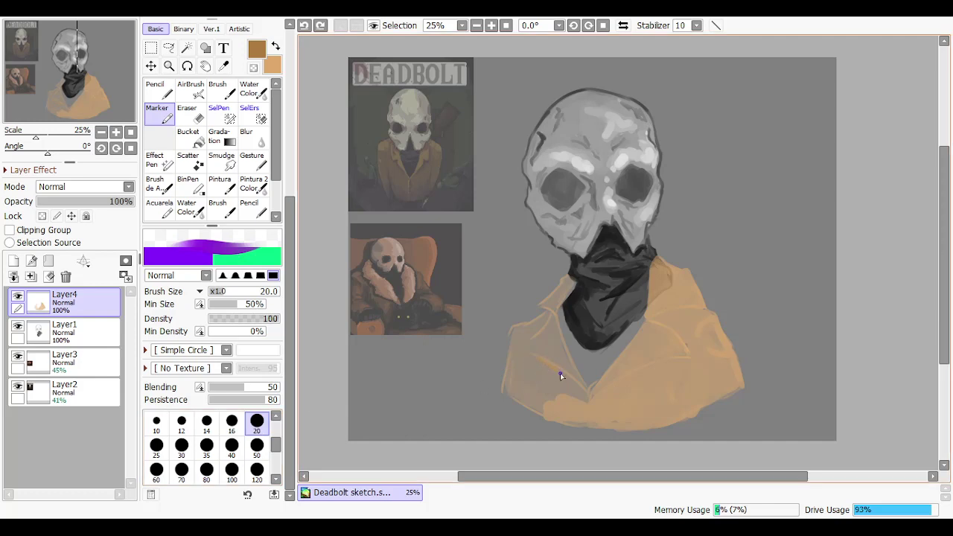
key("ctrl+z")
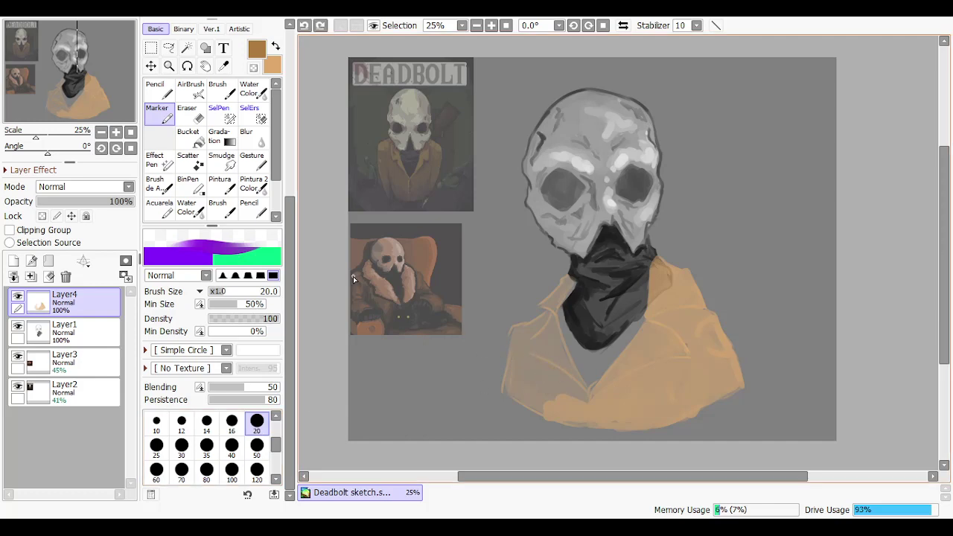
Choose a darker brown (H 032, S 041, V 052) and paint the left lapel's lower edge and the adjoining arm fold
left_click(289, 127)
left_click_drag(211, 86, 207, 91)
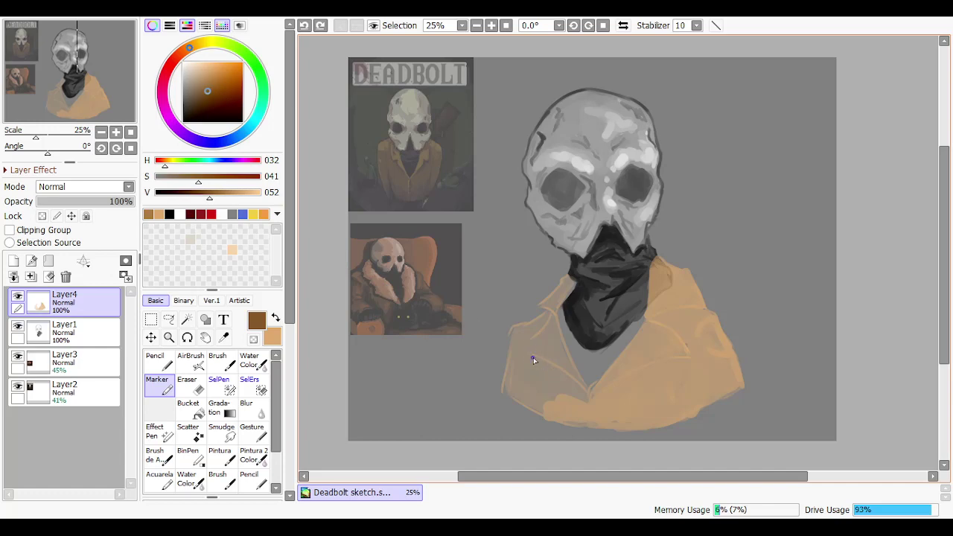
mouse_move(529, 356)
left_mouse_down()
mouse_move(558, 385)
mouse_move(547, 365)
left_mouse_up()
key("ctrl+z")
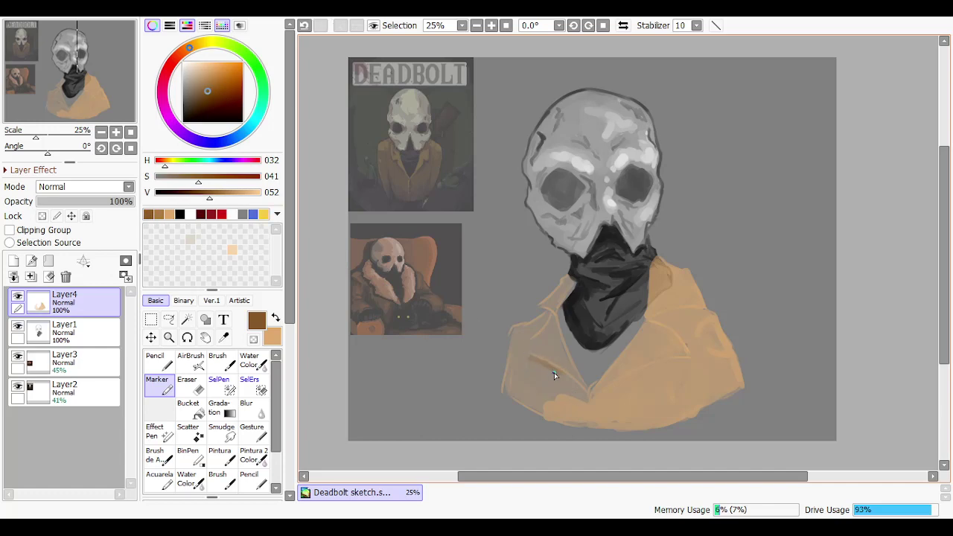
key("ctrl+z")
left_click_drag(542, 368, 536, 359)
key("ctrl+z")
left_click_drag(527, 358, 509, 350)
key("ctrl+z")
key("ctrl+z")
key("ctrl+z")
Choose a warmer brown (H 032, S 051, V 066) and try shading strokes on the left shoulder
left_click(214, 83)
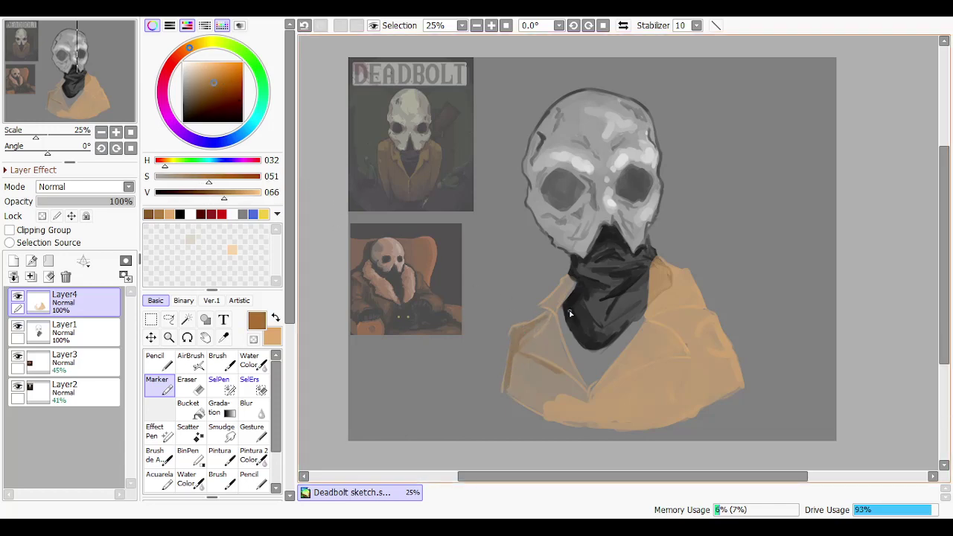
left_click_drag(523, 333, 518, 344)
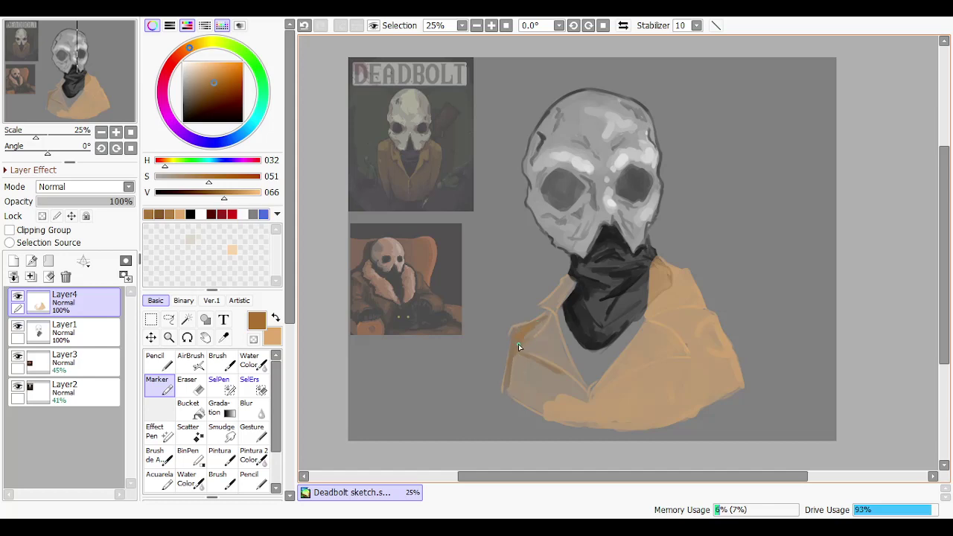
key("ctrl+z")
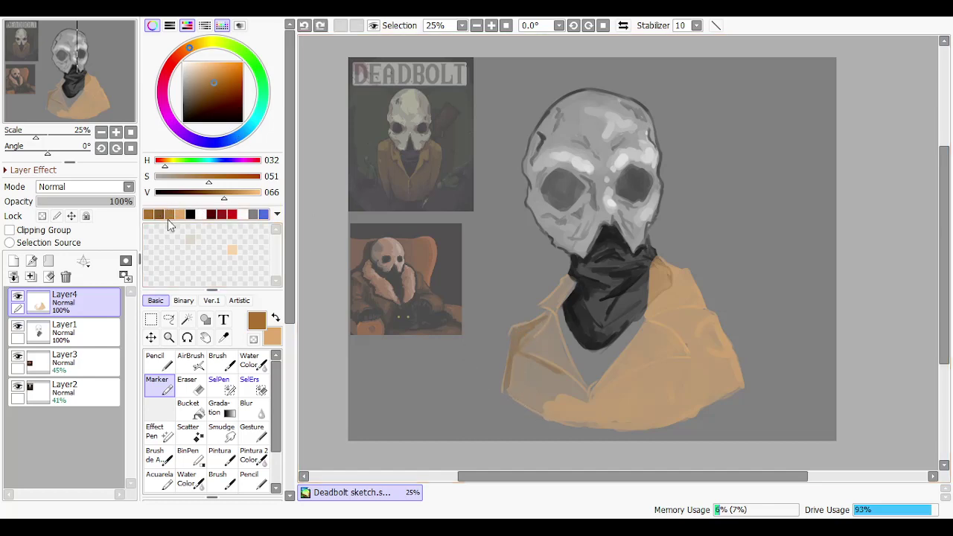
Try shading the left shoulder and sleeve edge with browns at H 032, S 046, V 071 and V 060
left_click(289, 372)
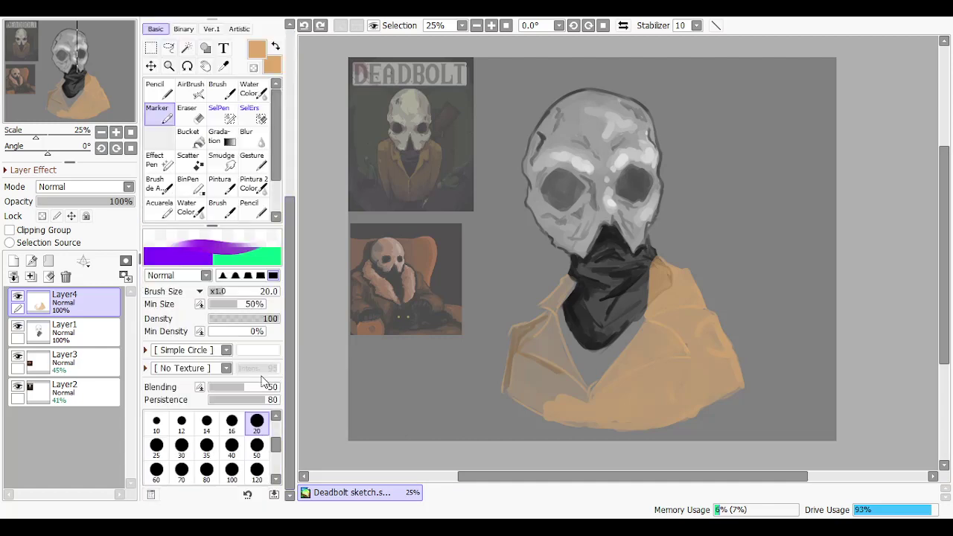
left_click(291, 203)
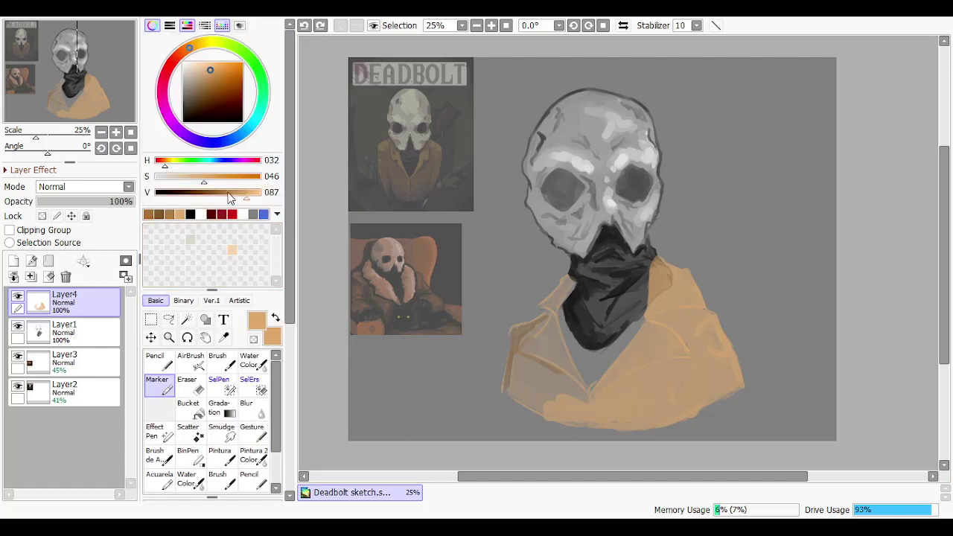
left_click(230, 194)
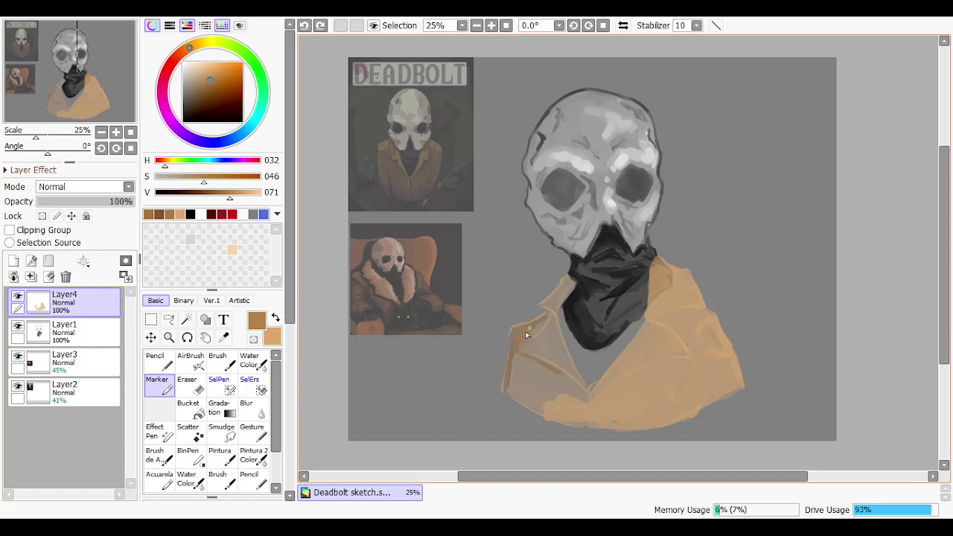
key("ctrl+z")
mouse_move(525, 331)
left_mouse_down()
mouse_move(514, 349)
mouse_move(525, 332)
mouse_move(516, 378)
left_mouse_up()
left_click(218, 193)
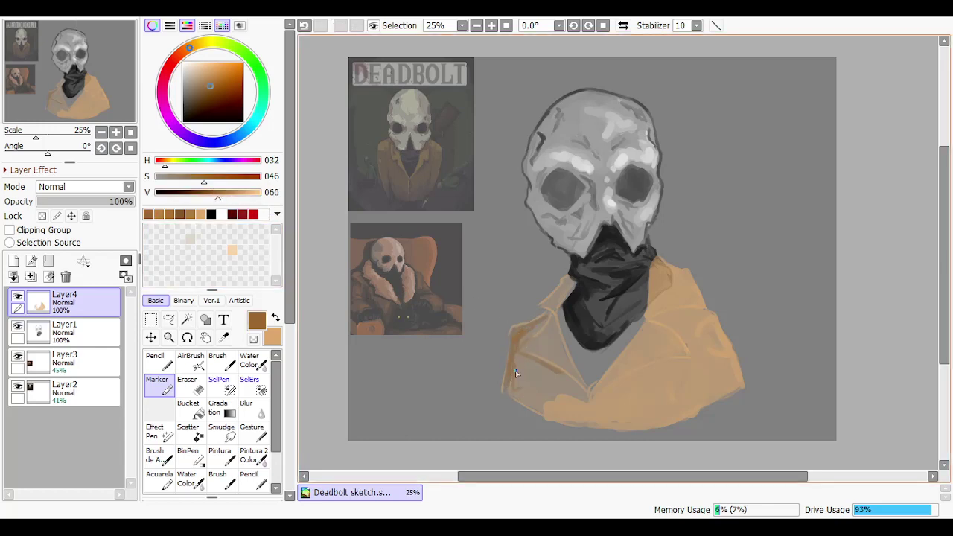
key("ctrl+z")
key("ctrl+z")
key("ctrl+z")
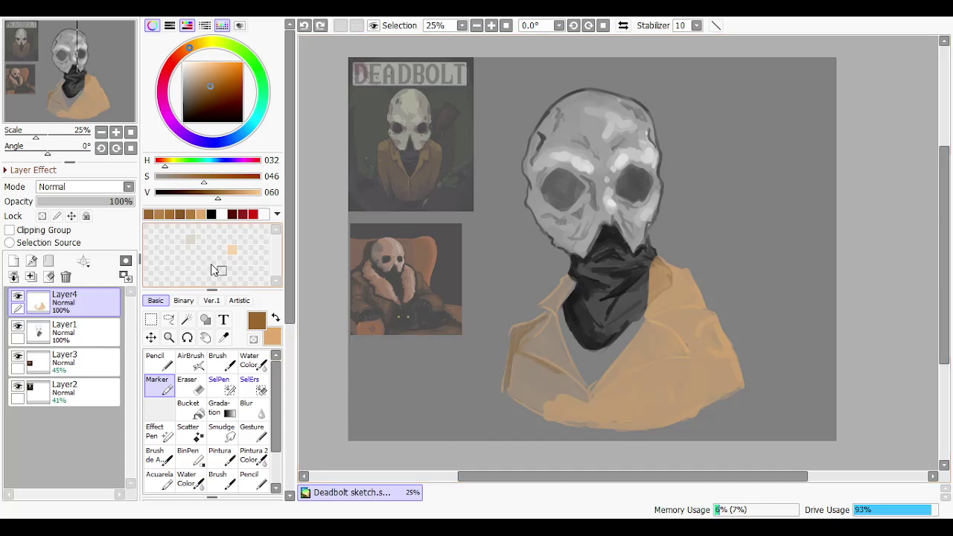
Try other recent browns on the left shoulder and a darker one (H 032, S 041, V 052) on the left lapel's lower edge
left_click(170, 212)
mouse_move(546, 318)
left_mouse_down()
mouse_move(519, 347)
mouse_move(517, 330)
mouse_move(538, 325)
left_mouse_up()
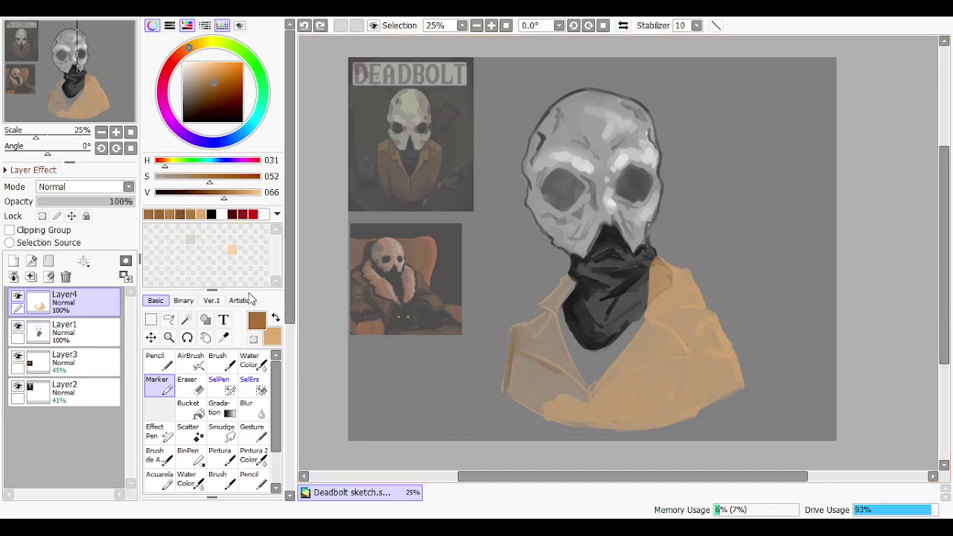
left_click(195, 214)
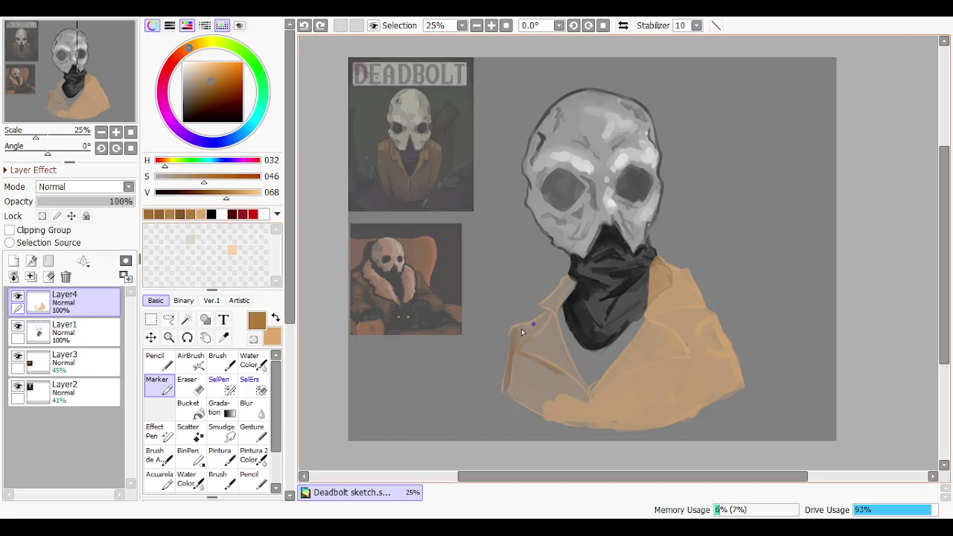
mouse_move(519, 328)
left_mouse_down()
mouse_move(512, 352)
mouse_move(516, 343)
left_mouse_up()
left_click(193, 214)
key("ctrl+z")
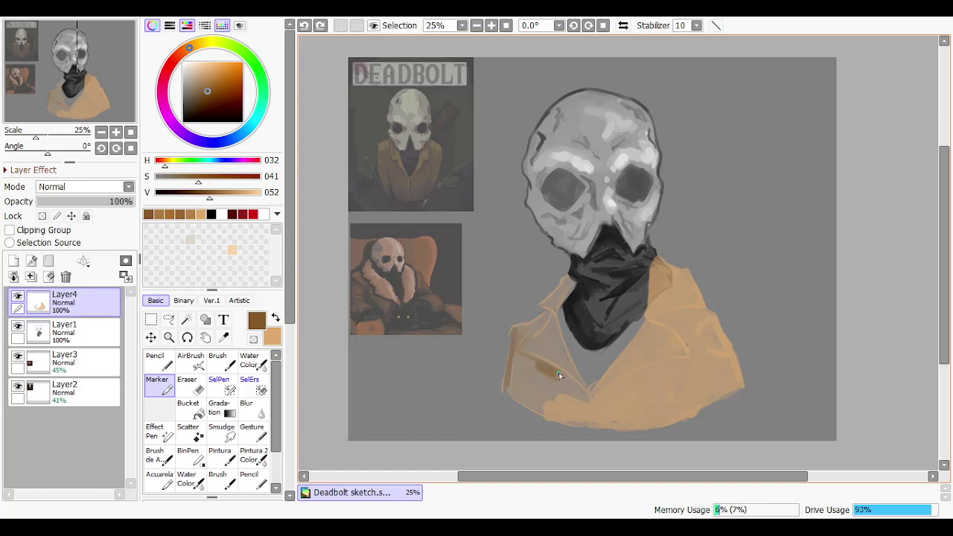
key("ctrl+z")
left_click_drag(559, 373, 565, 375)
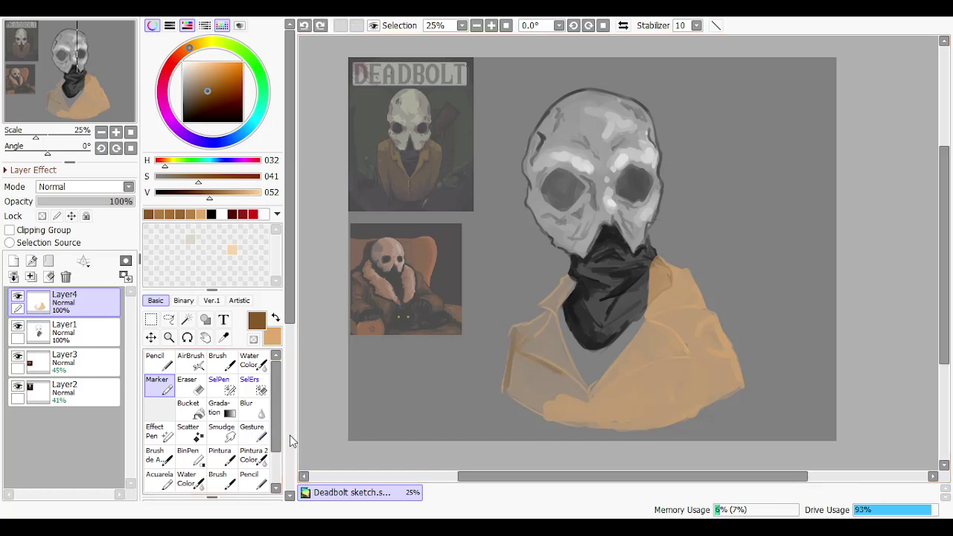
Enlarge the Marker to size 40 and try dark brown strokes below the left lapel and on the arm
left_click(291, 438)
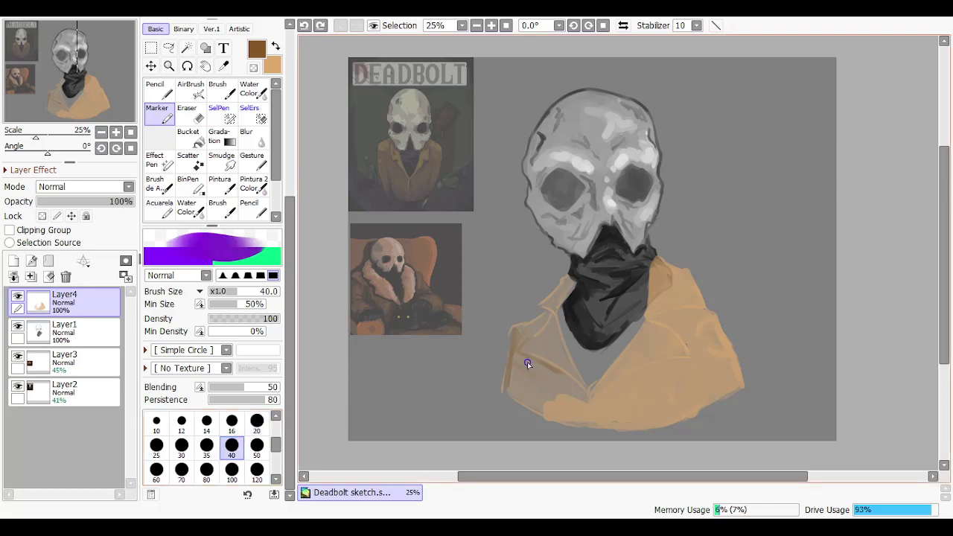
left_click_drag(513, 361, 523, 364)
key("ctrl+z")
left_click_drag(542, 372, 543, 397)
key("ctrl+z")
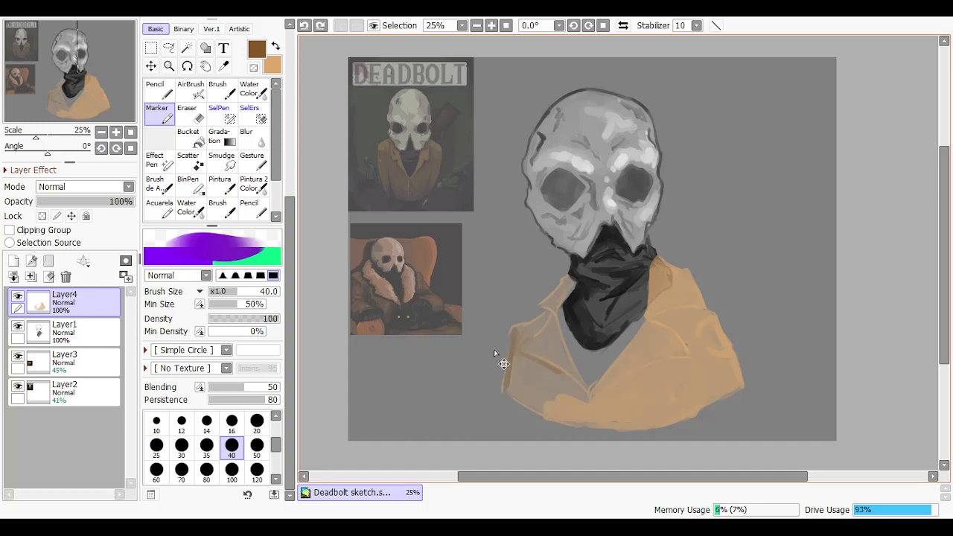
Choose a richer brown (H 032, S 050, V 051) and shade the left shoulder, collar and lapel with the size 40 Marker
scroll(246, 208, "up", 5)
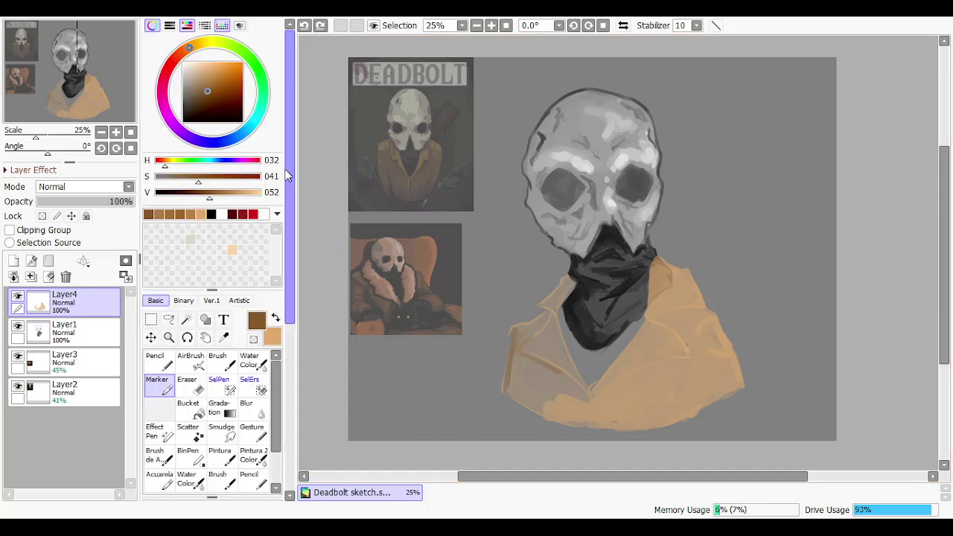
left_click(212, 92)
key("ctrl+z")
mouse_move(521, 361)
left_mouse_down()
mouse_move(518, 338)
mouse_move(532, 329)
mouse_move(516, 339)
left_mouse_up()
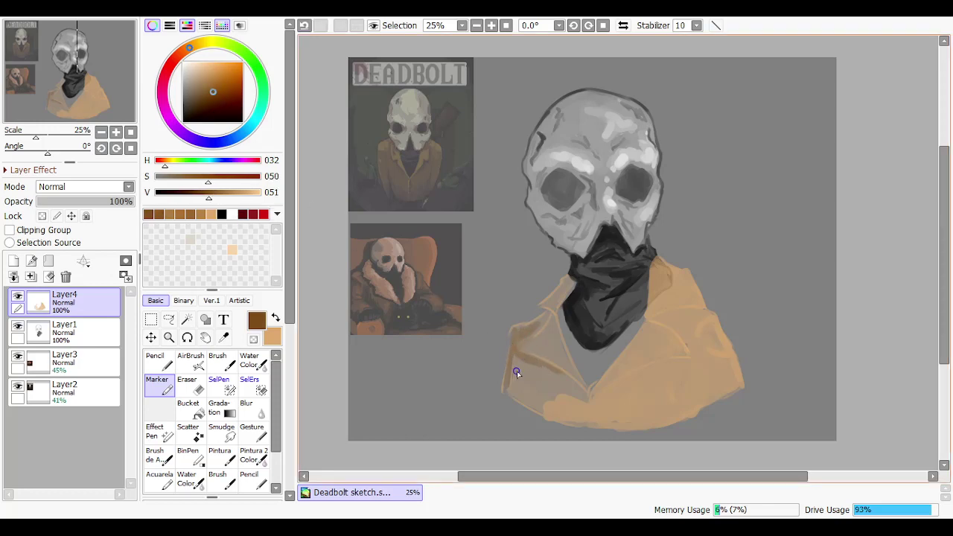
key("ctrl+z")
key("ctrl+z")
mouse_move(556, 299)
left_mouse_down()
mouse_move(562, 289)
mouse_move(550, 309)
left_mouse_up()
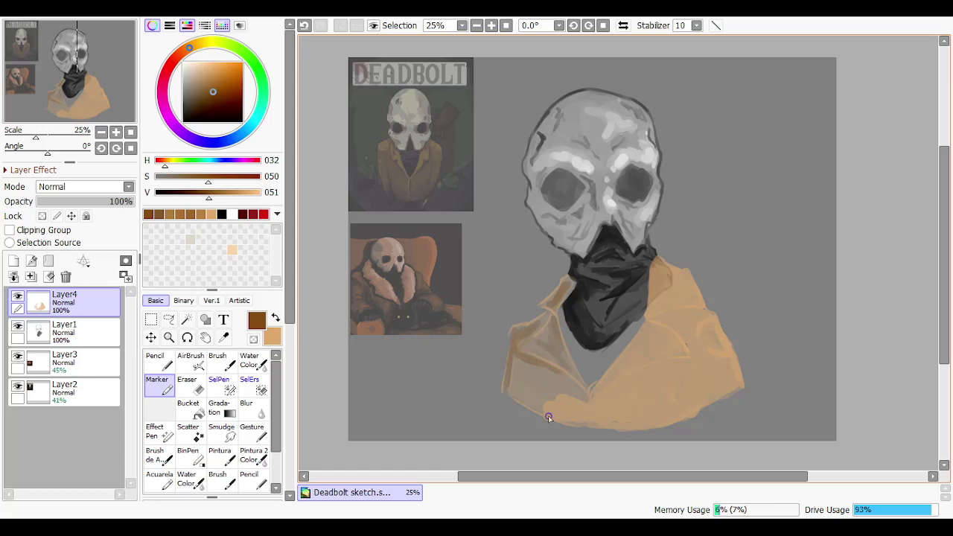
key("ctrl+z")
left_click_drag(517, 374, 533, 393)
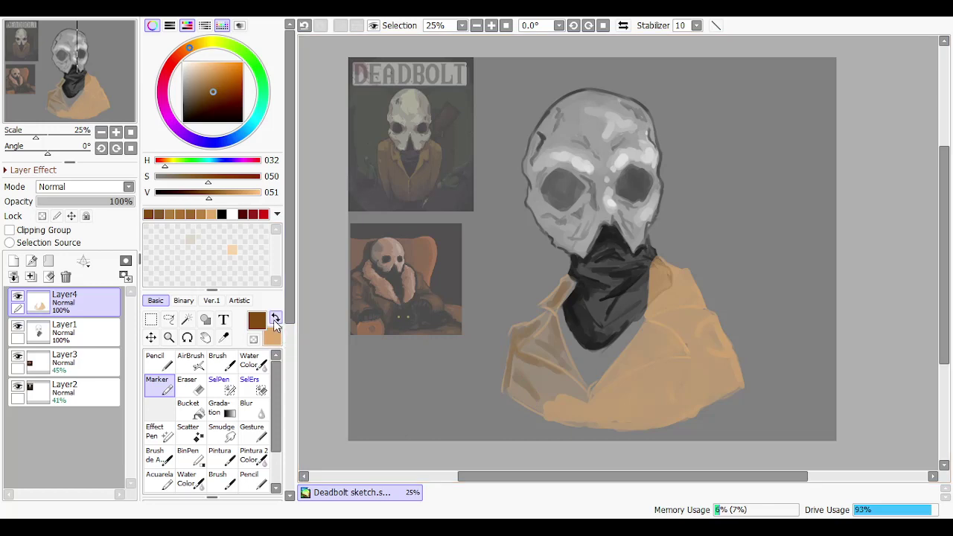
Switch to the tan (H 032, S 046, V 087) and blend it over the jacket's left half and left collar
key("x")
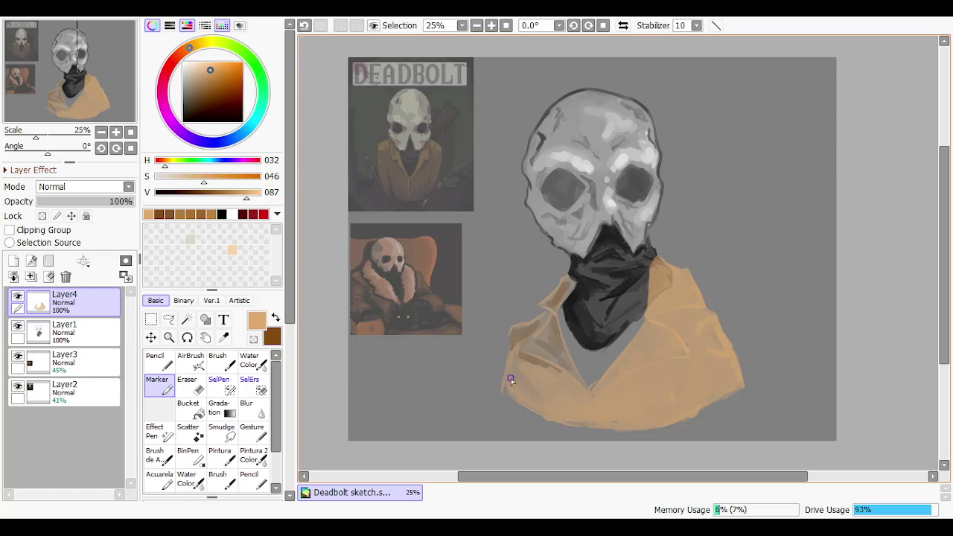
left_click_drag(521, 361, 546, 374)
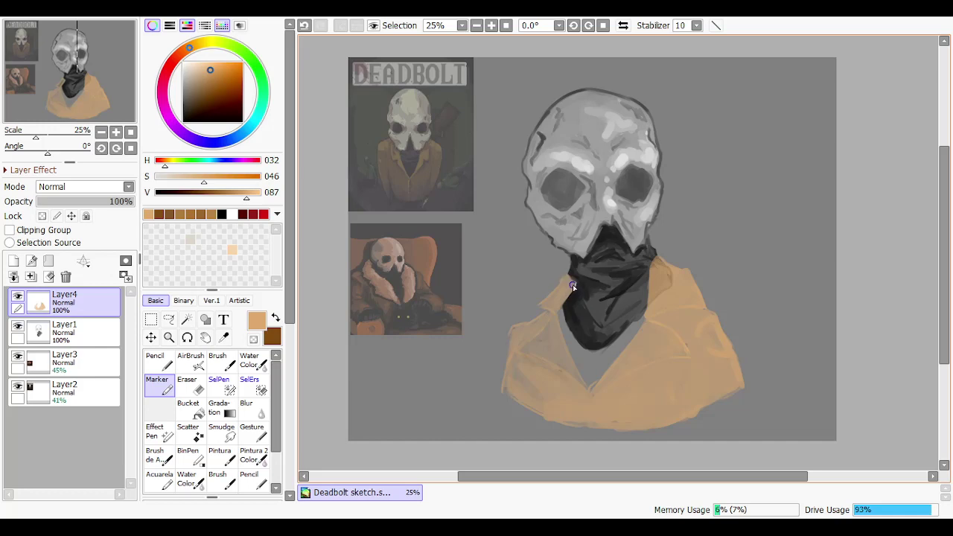
left_click_drag(573, 284, 550, 304)
Switch back to the brown and draw the jacket's centre seam from neckline to hem with the Marker at size 14
left_click(277, 316)
left_click(291, 445)
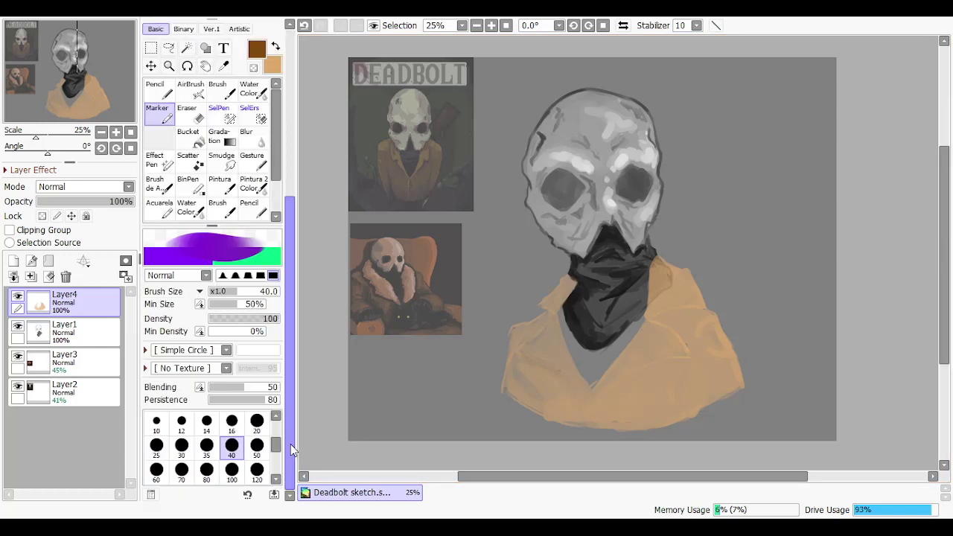
left_click(208, 425)
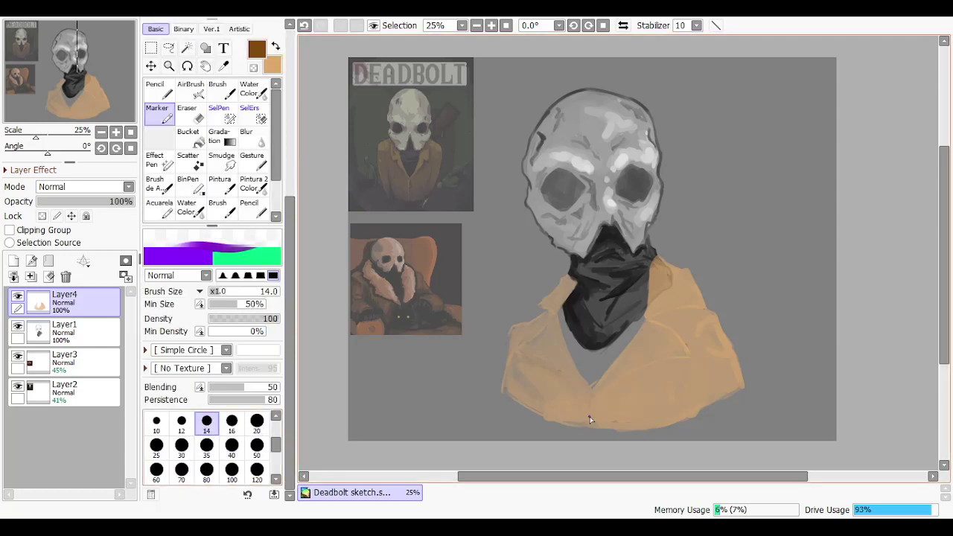
left_click_drag(592, 395, 589, 428)
key("ctrl+z")
key("ctrl+z")
key("ctrl+z")
mouse_move(594, 389)
left_mouse_down()
mouse_move(605, 409)
mouse_move(590, 430)
left_mouse_up()
key("ctrl+z")
key("ctrl+z")
key("ctrl+z")
left_click_drag(593, 388, 590, 426)
key("ctrl+z")
key("ctrl+z")
Draw the right edge of the jacket's opening down to the seam in brown, raising the Marker to size 20
left_click_drag(617, 360, 594, 388)
key("ctrl+z")
key("ctrl+z")
mouse_move(636, 340)
left_mouse_down()
mouse_move(592, 410)
mouse_move(625, 346)
mouse_move(543, 437)
mouse_move(589, 407)
left_mouse_up()
key("ctrl+z")
key("ctrl+z")
left_click(258, 423)
key("ctrl+z")
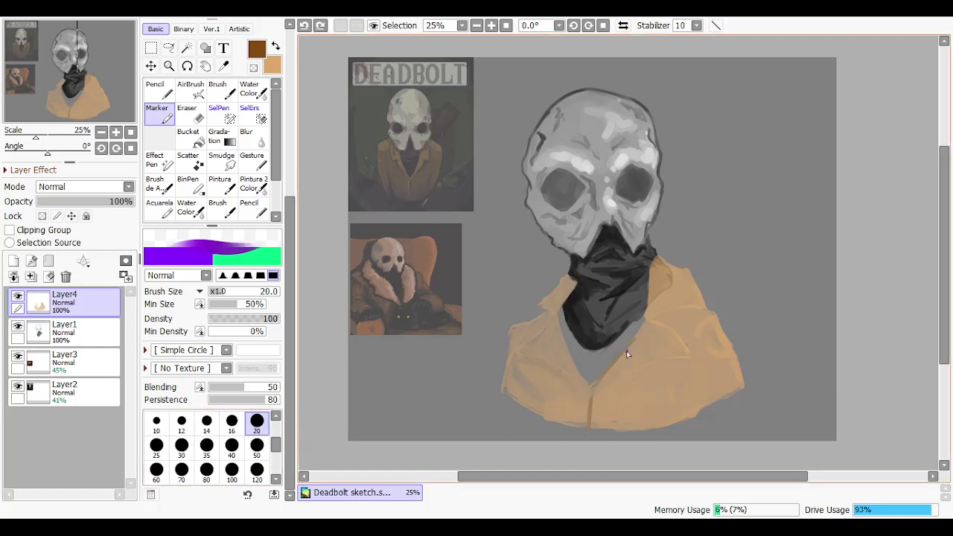
left_click_drag(628, 350, 591, 403)
key("ctrl+z")
Set the Marker to size 16 and draw the left edge of the jacket's opening and the left lapel's lower fold
left_click(232, 422)
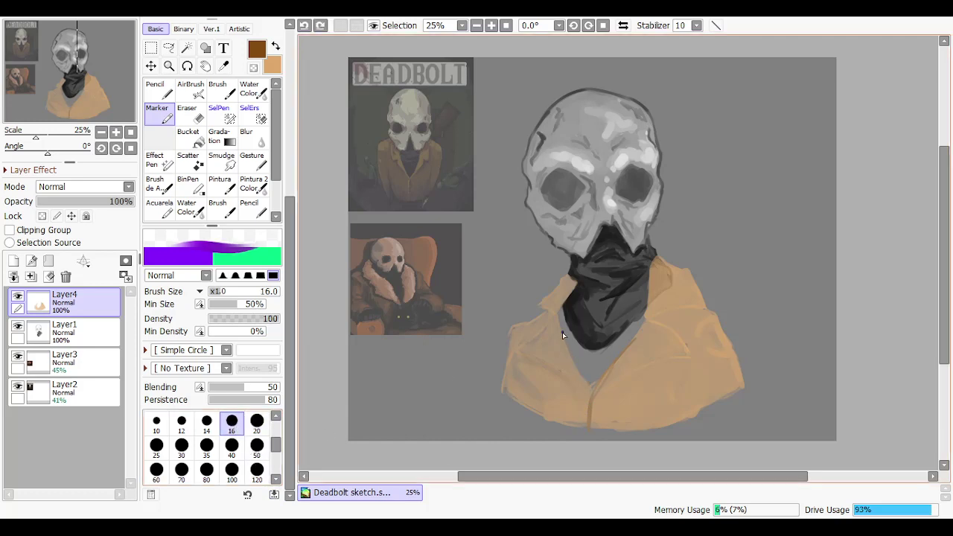
key("ctrl+z")
left_click_drag(561, 331, 586, 379)
key("ctrl+z")
left_click_drag(561, 331, 585, 380)
key("ctrl+z")
key("ctrl+y")
key("ctrl+z")
key("ctrl+y")
key("ctrl+z")
key("ctrl+y")
key("ctrl+z")
key("ctrl+y")
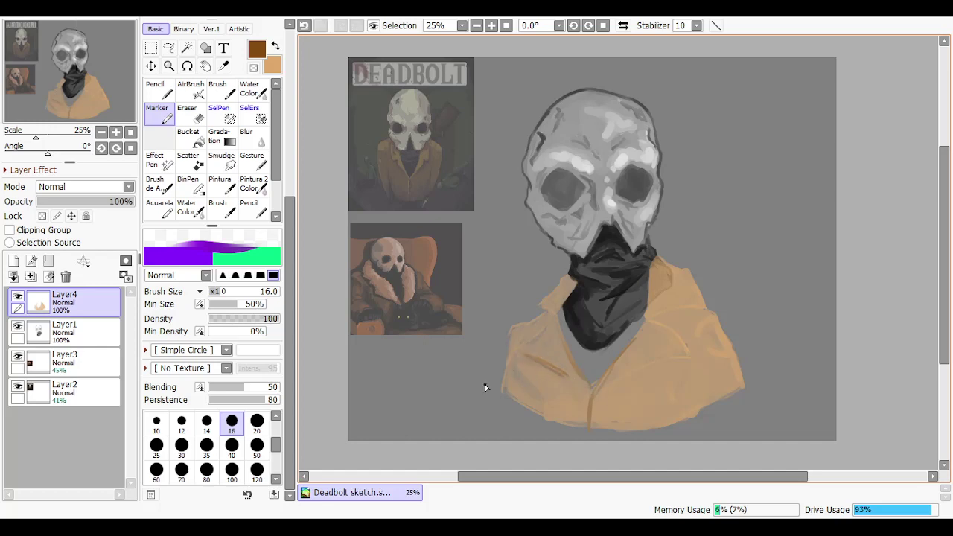
Try thickening the left lapel's lower fold in brown with the Marker at size 20
left_click(257, 422)
key("ctrl+z")
key("ctrl+y")
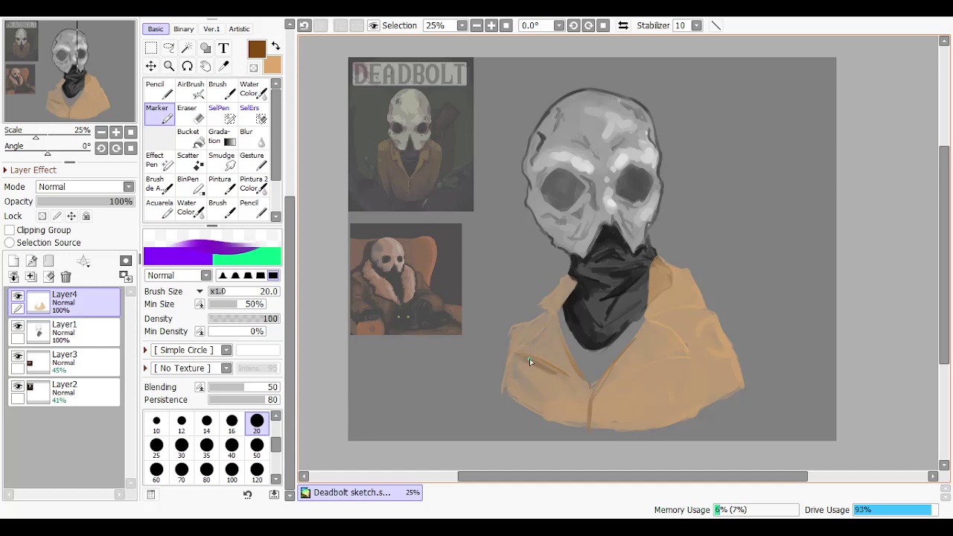
key("ctrl+z")
key("ctrl+y")
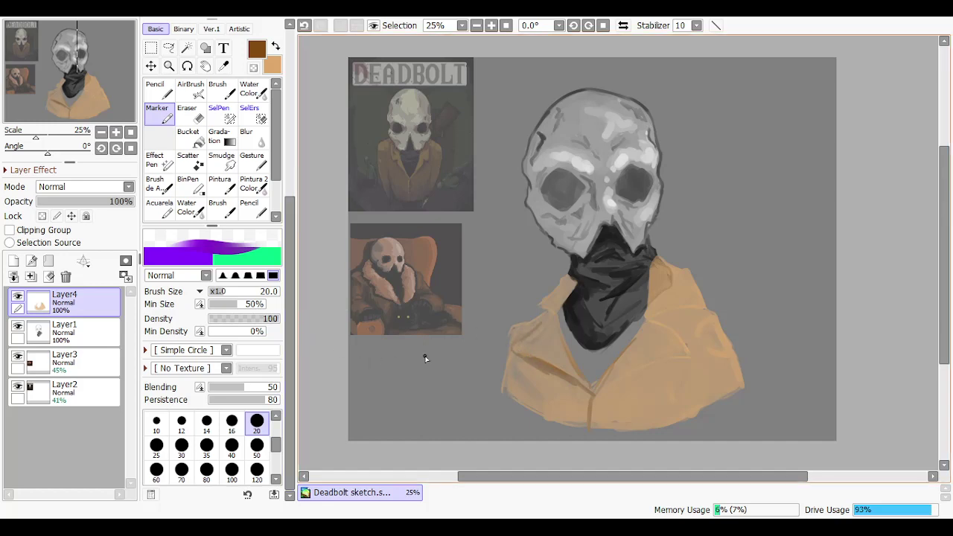
key("ctrl+z")
key("ctrl+z")
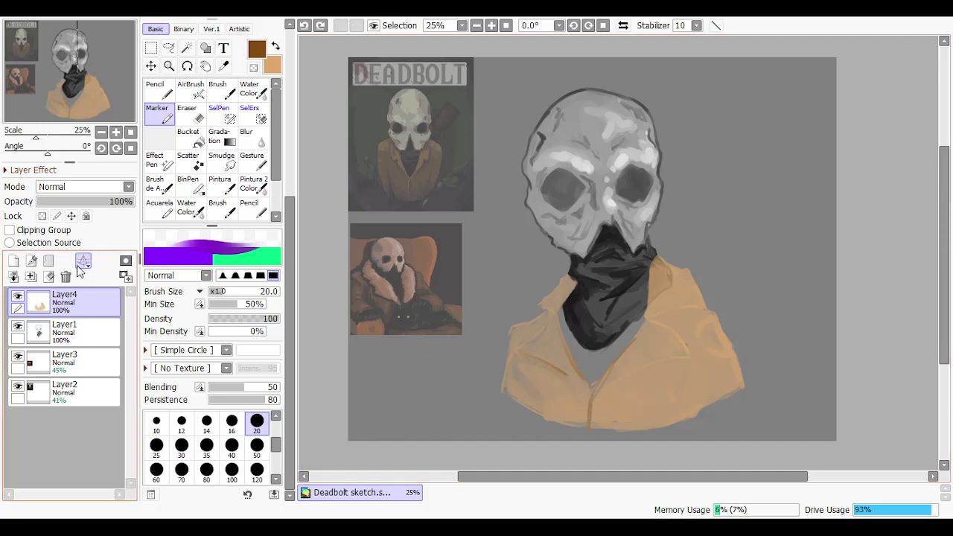
Add a new layer above the jacket and paint the left lapel's lower edge in brown with the size 50 Marker
left_click(14, 261)
left_click(257, 445)
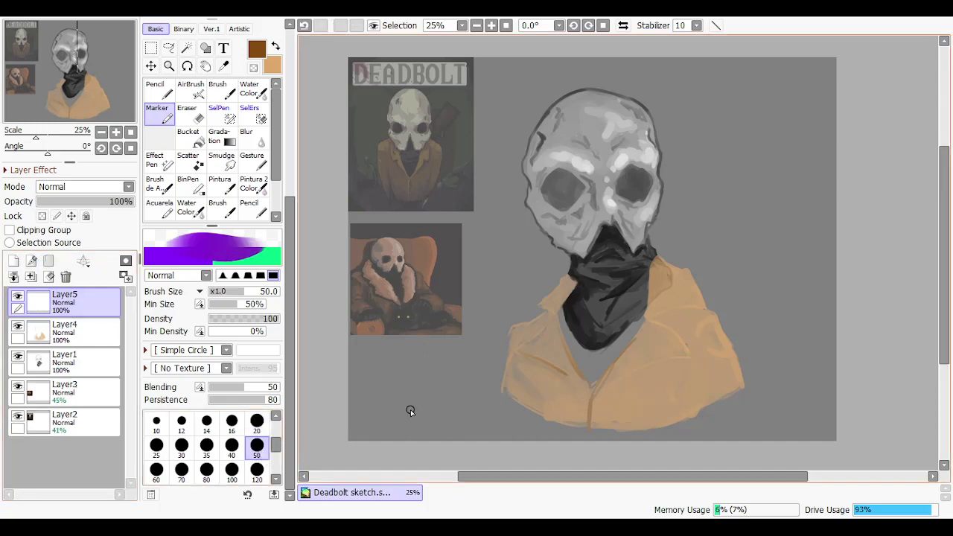
key("ctrl+z")
left_click_drag(529, 363, 588, 394)
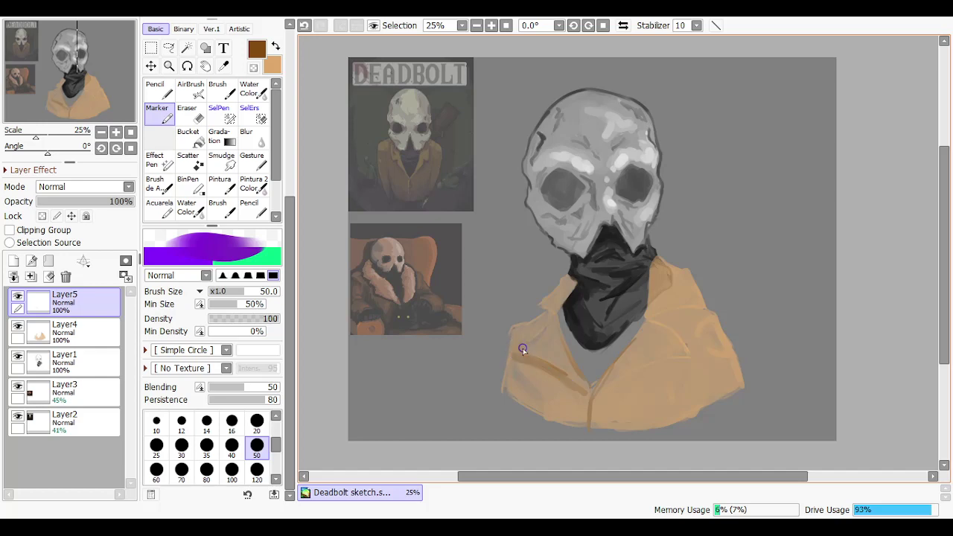
key("ctrl+z")
Shade the left collar, lapel, shoulder, sleeve edge and lower hem in brown on the new layer
left_click_drag(515, 344, 530, 342)
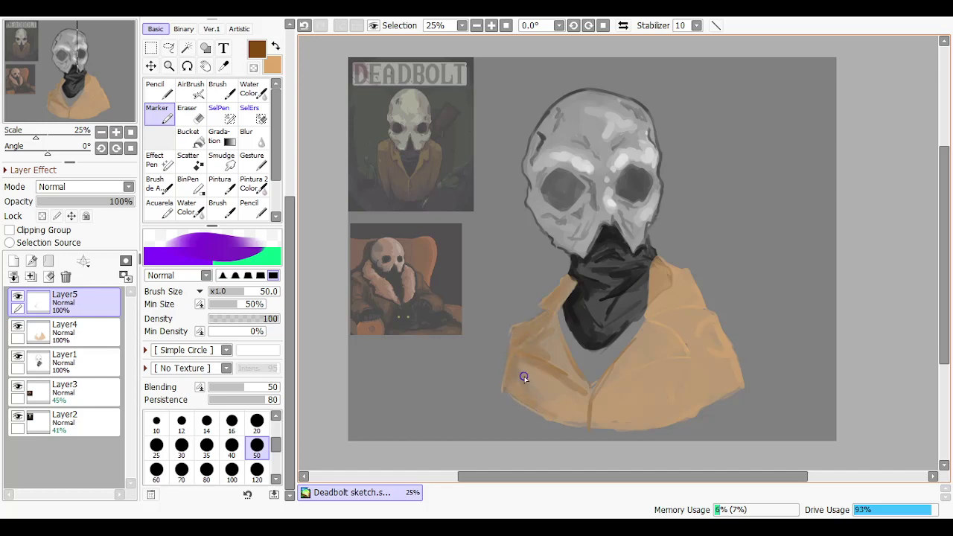
mouse_move(530, 399)
left_mouse_down()
mouse_move(569, 422)
mouse_move(554, 415)
mouse_move(586, 425)
left_mouse_up()
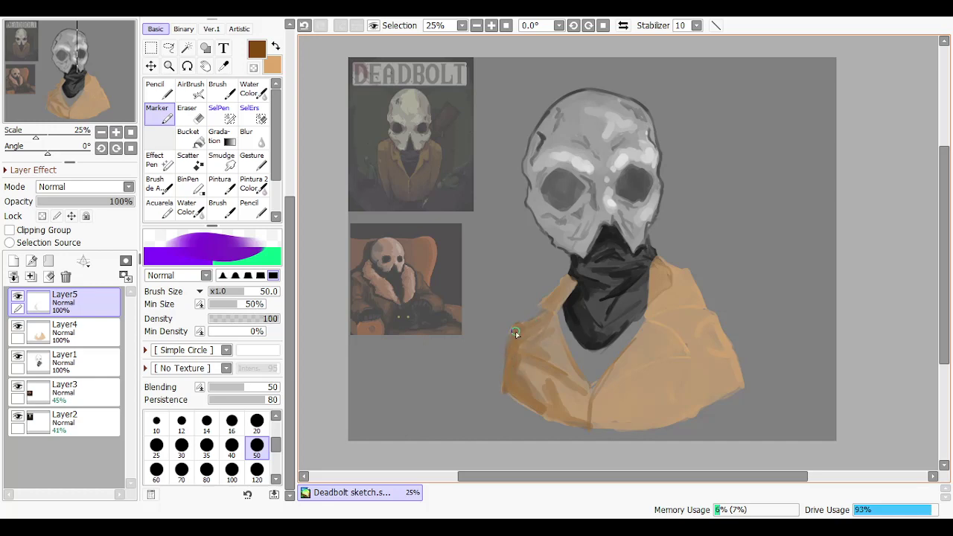
left_click_drag(516, 337, 509, 378)
Try a thin brown fold line on the left shoulder with the Marker at sizes 20 and 12
left_click(257, 421)
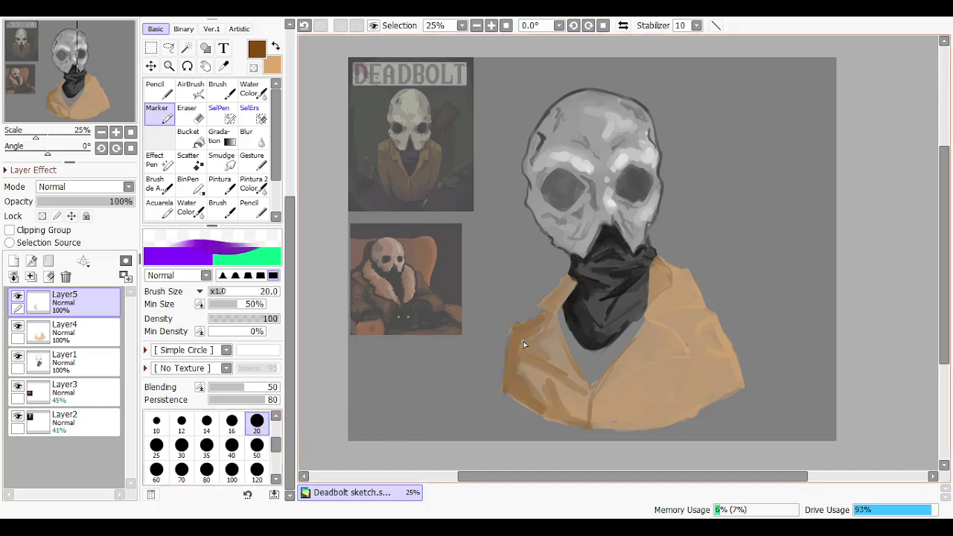
key("ctrl+z")
left_click_drag(527, 340, 539, 330)
key("ctrl+z")
left_click(182, 423)
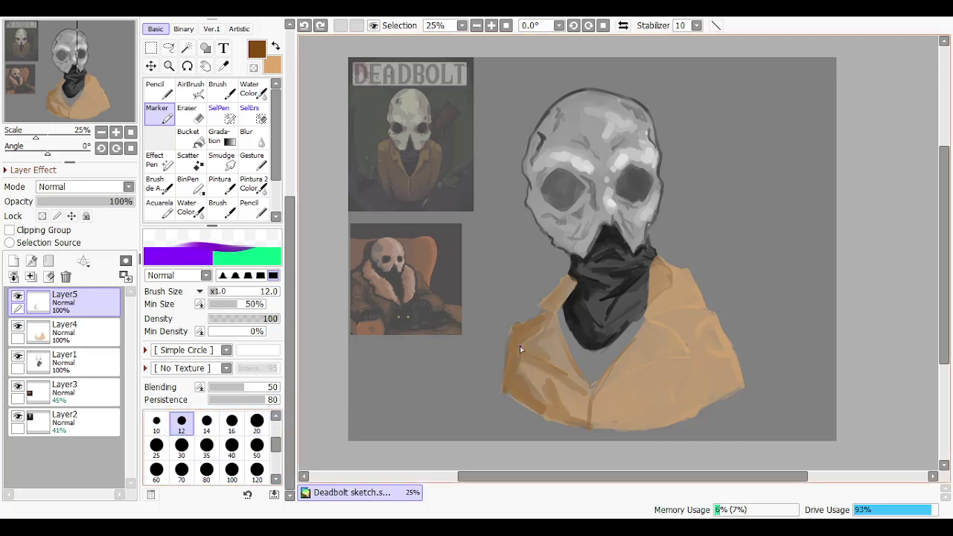
key("ctrl+y")
key("ctrl+z")
Try a thin tan highlight along the left shoulder fold on Layer4, and return to the brown
key("x")
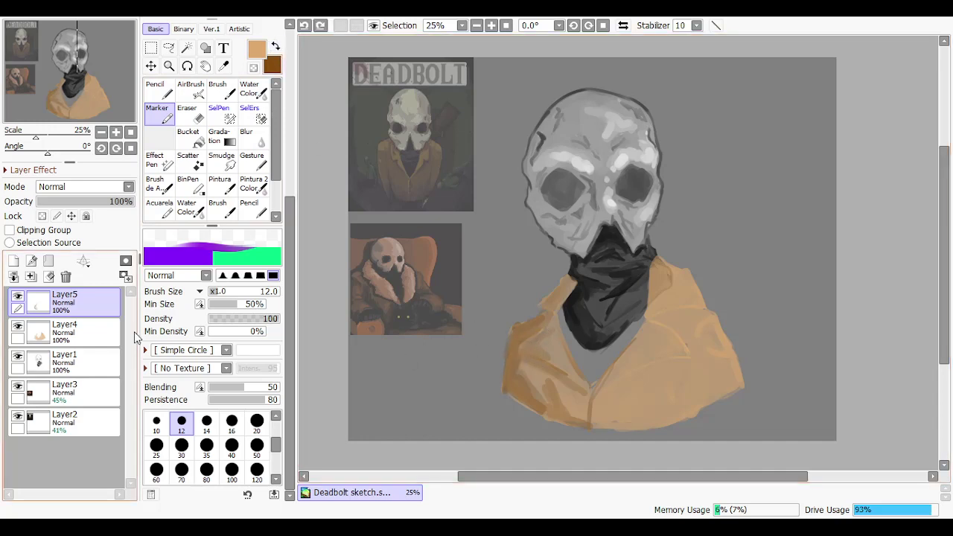
left_click(86, 332)
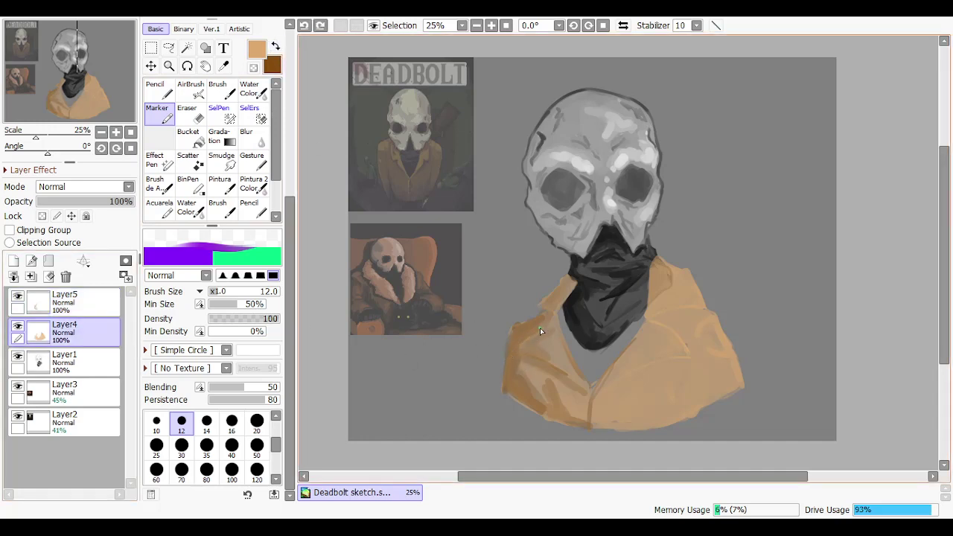
mouse_move(540, 328)
left_mouse_down()
mouse_move(510, 355)
mouse_move(537, 356)
mouse_move(510, 350)
mouse_move(540, 332)
mouse_move(511, 349)
mouse_move(548, 365)
mouse_move(521, 346)
left_mouse_up()
key("ctrl+z")
key("ctrl+z")
key("ctrl+z")
key("ctrl+z")
key("ctrl+y")
key("ctrl+z")
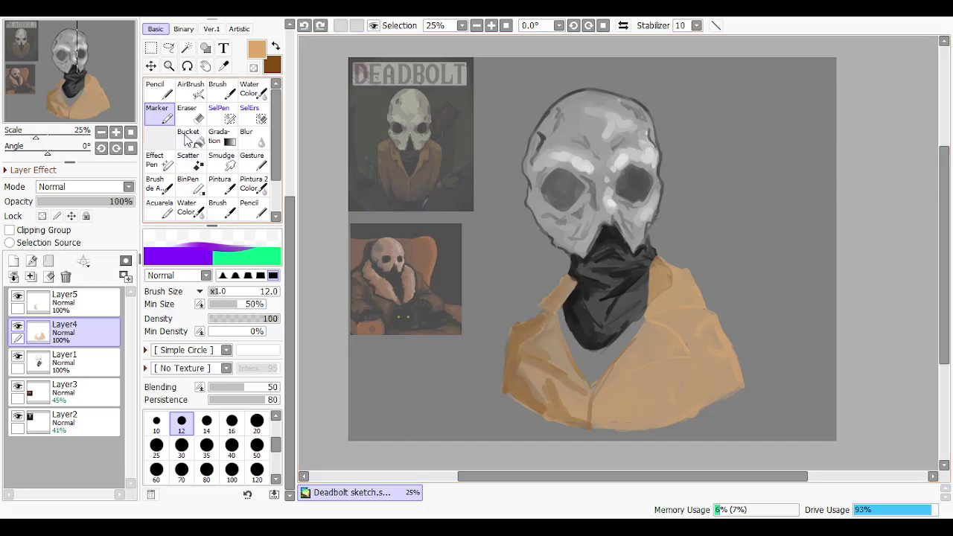
left_click(275, 46)
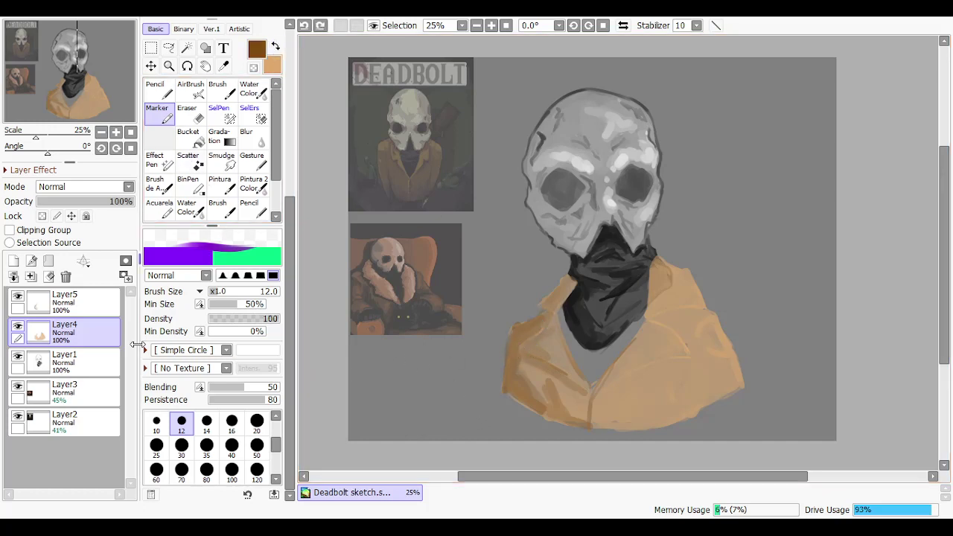
On Layer5, clean up the left shoulder shading with the Eraser and paint a thin brown fold below the collar with the size 12 Marker
left_click(65, 298)
key("e")
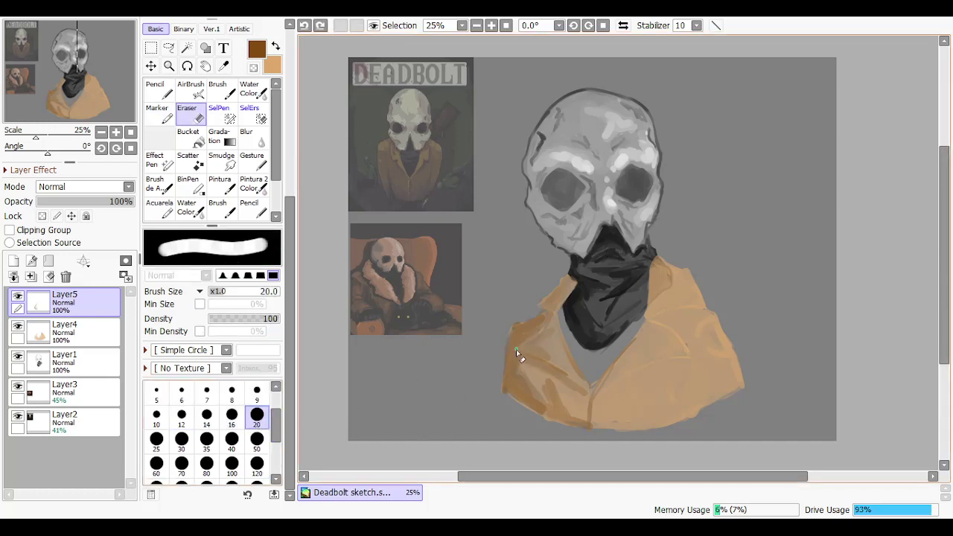
mouse_move(515, 353)
left_mouse_down()
mouse_move(541, 326)
mouse_move(521, 350)
left_mouse_up()
key("e")
key("ctrl+z")
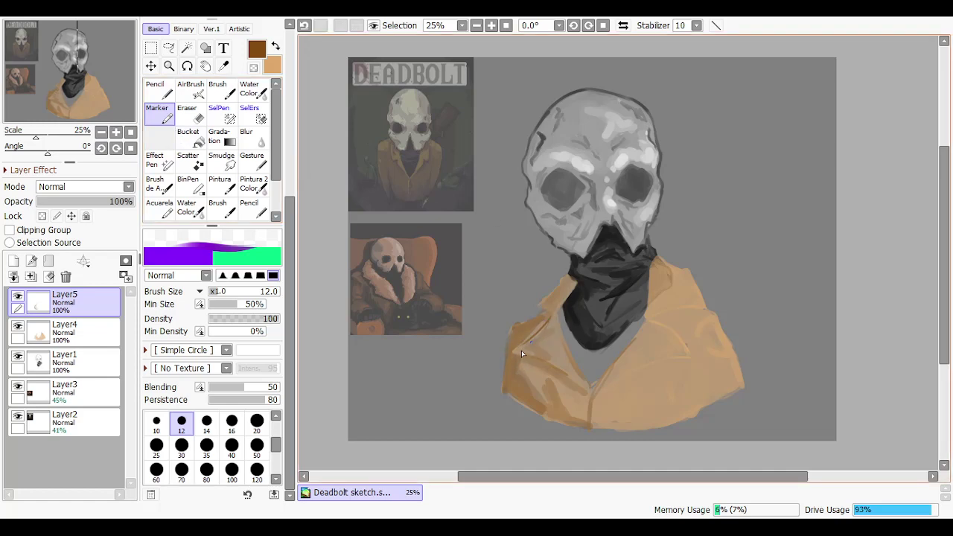
key("ctrl+z")
mouse_move(541, 309)
left_mouse_down()
mouse_move(548, 319)
mouse_move(562, 310)
left_mouse_up()
key("ctrl+z")
key("ctrl+z")
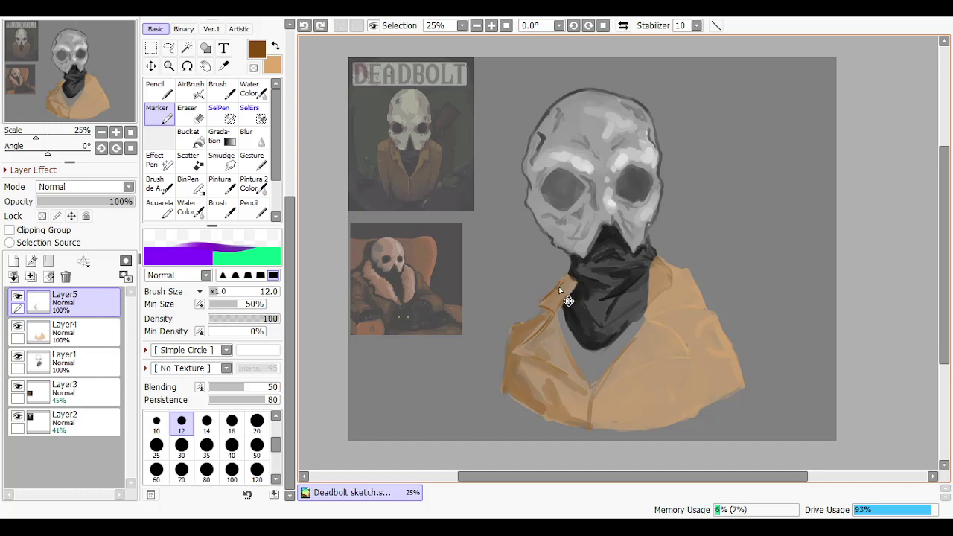
Outline the left collar flap in brown with the size 12 Marker
left_click(559, 287)
key("ctrl+z")
key("ctrl+y")
key("ctrl+z")
Paint brown fold lines across the left lapel from the collar with the Marker at sizes 20 and 12
left_click(256, 421)
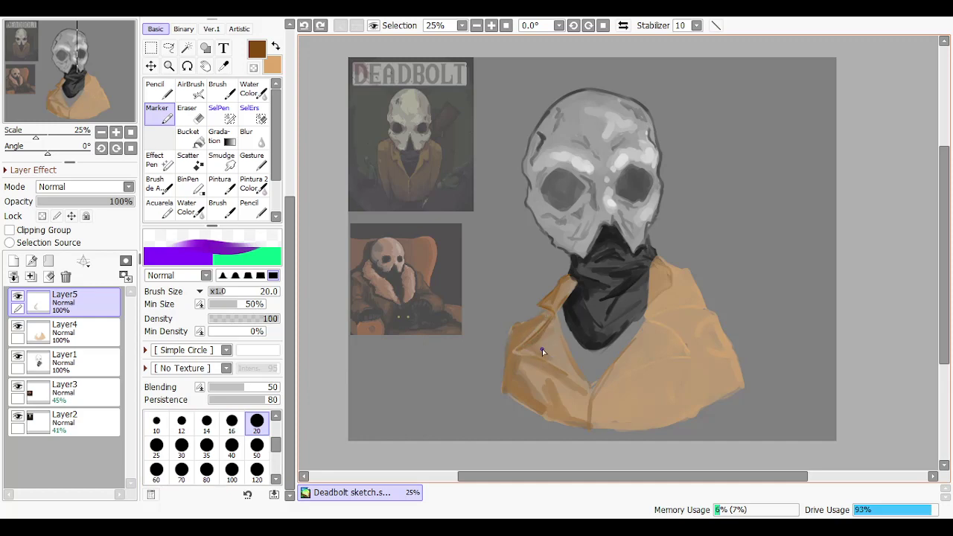
mouse_move(542, 329)
left_mouse_down()
mouse_move(555, 350)
mouse_move(514, 370)
left_mouse_up()
left_click_drag(547, 329, 552, 355)
left_click(181, 423)
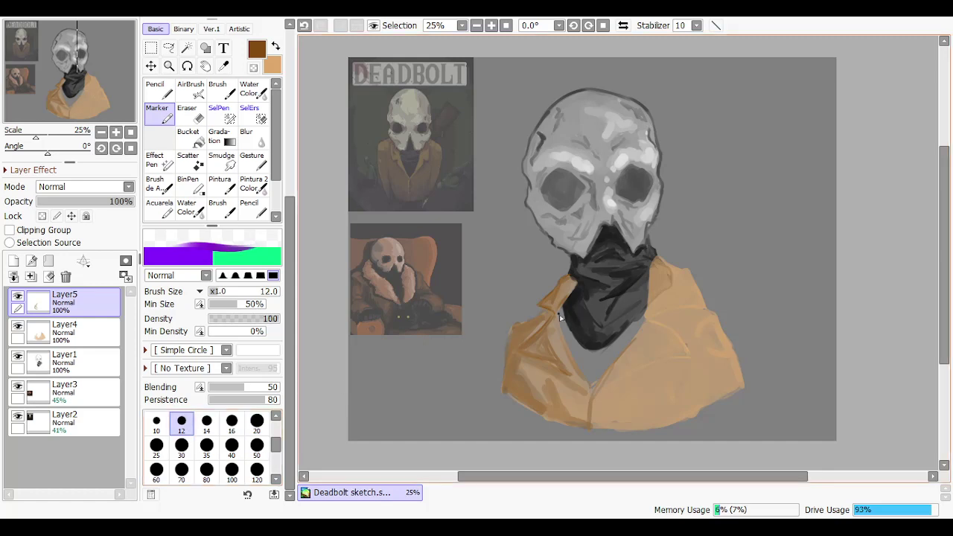
key("ctrl+z")
left_click_drag(534, 337, 531, 340)
key("ctrl+z")
Line the left lapel's lower and inner edges in brown down to the front opening with the size 12 Marker
mouse_move(522, 358)
left_mouse_down()
mouse_move(541, 362)
mouse_move(515, 356)
mouse_move(585, 387)
mouse_move(571, 379)
mouse_move(578, 384)
left_mouse_up()
key("ctrl+z")
key("ctrl+z")
key("ctrl+z")
key("ctrl+z")
key("ctrl+z")
key("ctrl+z")
key("ctrl+z")
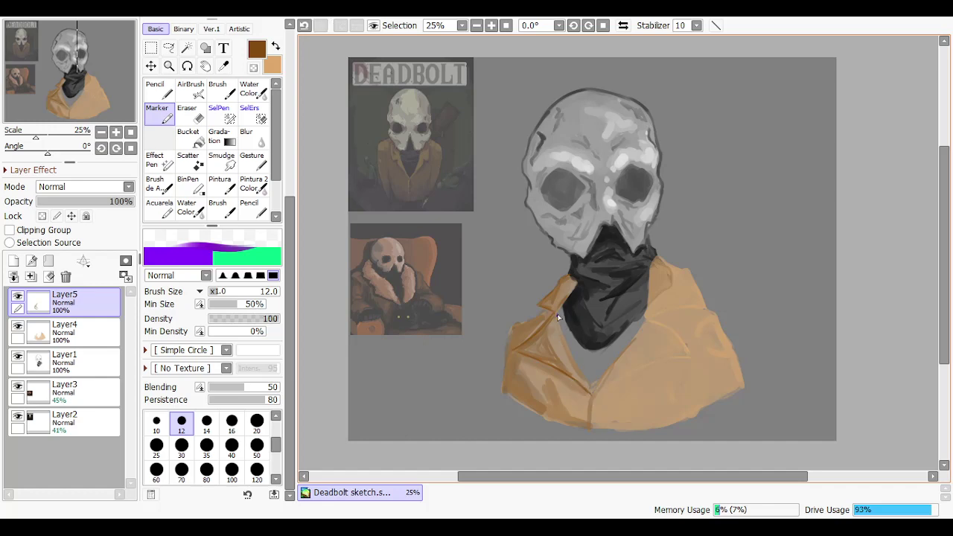
key("ctrl+z")
left_click_drag(558, 316, 587, 384)
Darken the folds beneath the left lapel in brown with the size 20 Marker
left_click(256, 420)
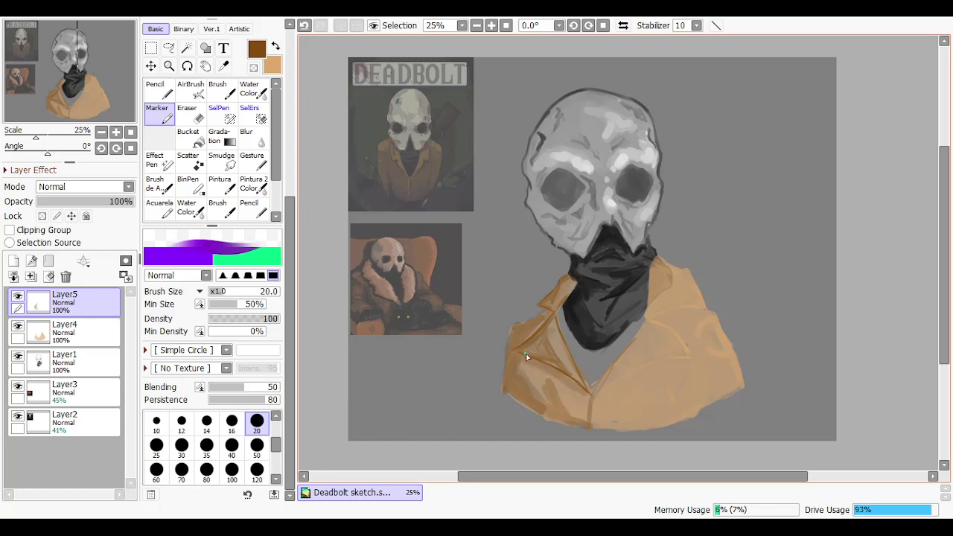
key("ctrl+z")
left_click_drag(525, 353, 539, 351)
key("ctrl+z")
left_click_drag(551, 392, 551, 392)
key("ctrl+z")
left_click_drag(513, 363, 539, 373)
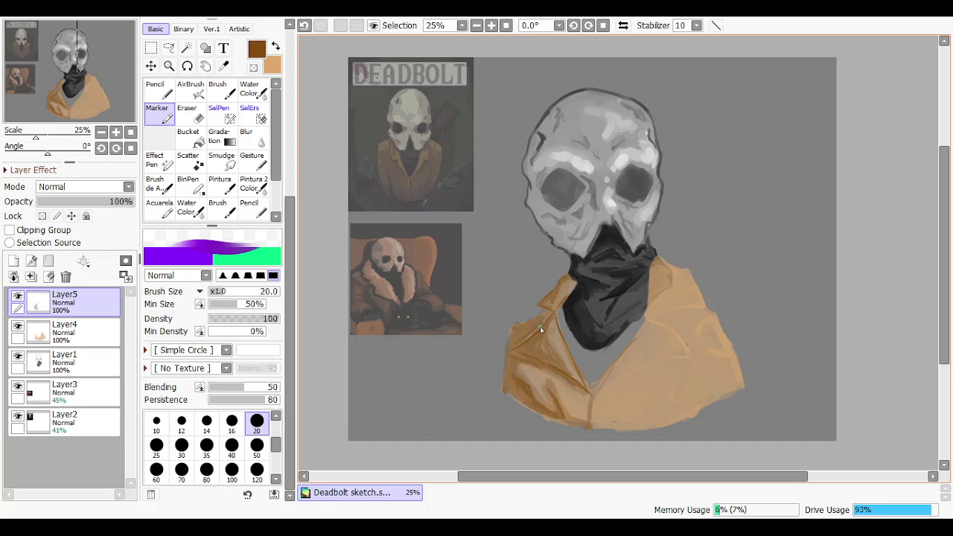
Shade the left shoulder and its outer edge in brown with the Marker at sizes 20 and 14
key("ctrl+z")
left_click_drag(519, 335, 513, 334)
key("ctrl+z")
left_click_drag(516, 340, 508, 358)
left_click(206, 422)
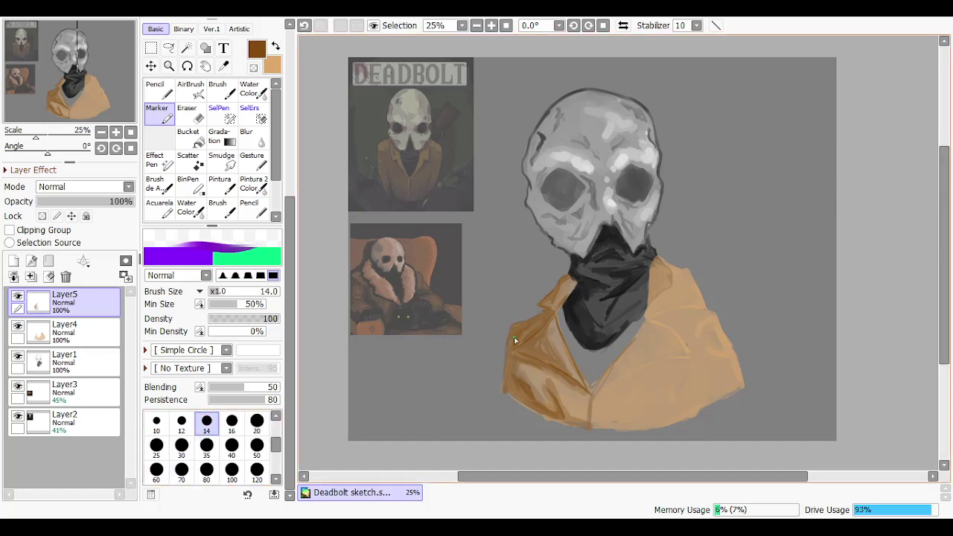
mouse_move(511, 336)
left_mouse_down()
mouse_move(515, 385)
mouse_move(517, 340)
left_mouse_up()
key("ctrl+z")
key("ctrl+z")
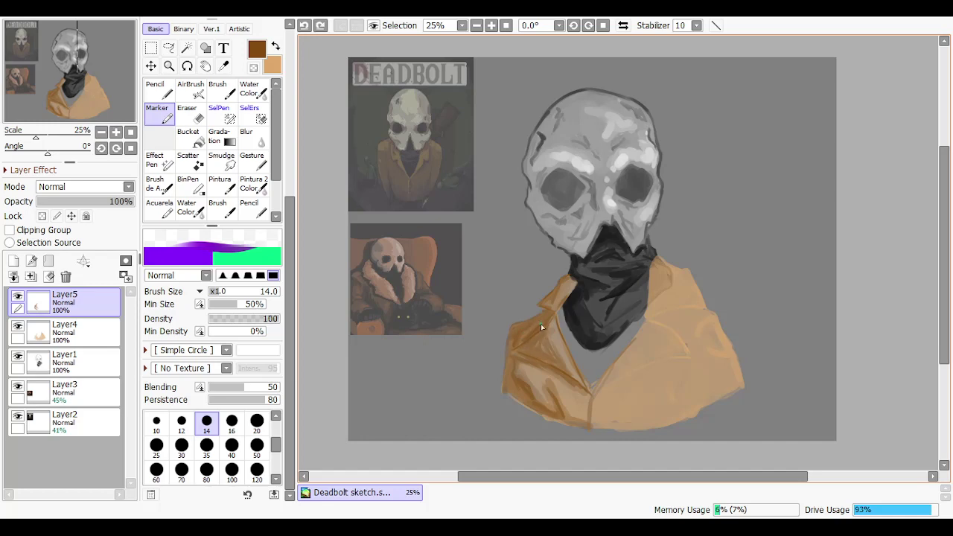
key("ctrl+y")
key("ctrl+z")
Add brown strokes to the left collar's edge and the fold beside the lapel with the size 14 Marker
left_click_drag(562, 303, 575, 285)
key("ctrl+z")
key("ctrl+z")
left_click_drag(515, 350, 531, 358)
key("ctrl+z")
key("ctrl+z")
key("ctrl+z")
key("ctrl+z")
key("ctrl+y")
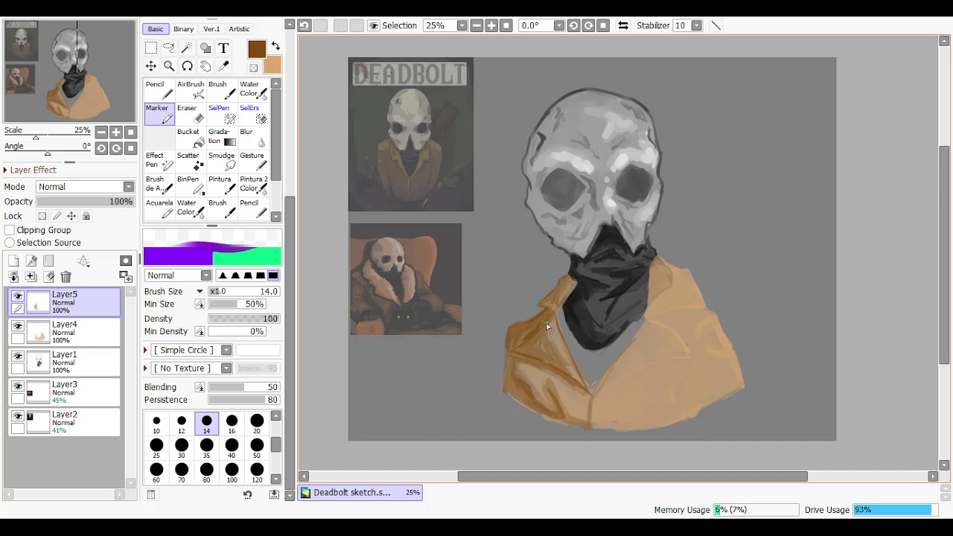
Compare the left shoulder shading with and without the last brown stroke
key("ctrl+z")
key("ctrl+y")
key("ctrl+z")
key("ctrl+y")
key("ctrl+z")
key("ctrl+y")
key("ctrl+z")
key("ctrl+y")
key("ctrl+z")
key("ctrl+y")
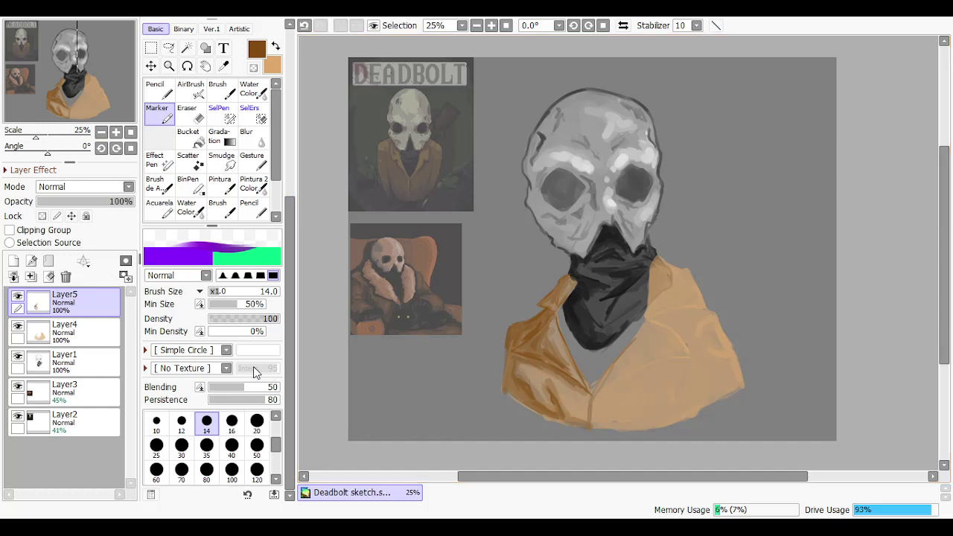
Deepen the brown fold on the jacket's lower left front with the size 20 Marker
left_click(257, 422)
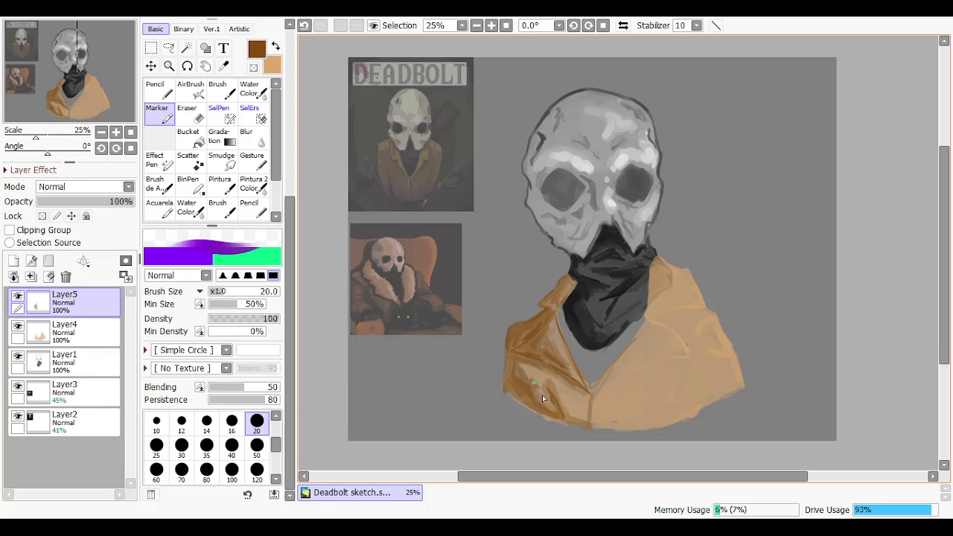
mouse_move(542, 395)
left_mouse_down()
mouse_move(536, 370)
mouse_move(567, 412)
left_mouse_up()
mouse_move(605, 412)
left_mouse_down()
mouse_move(595, 411)
mouse_move(612, 390)
left_mouse_up()
key("ctrl+z")
key("ctrl+z")
On Layer4, paint a brown diagonal fold across the right chest, trying the Marker at size 50 and then size 20
left_click(96, 335)
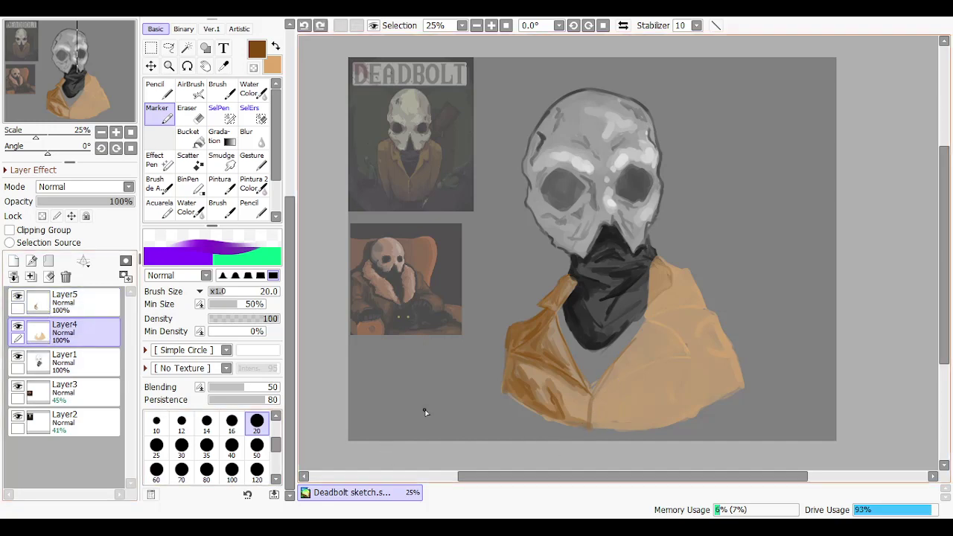
left_click(257, 445)
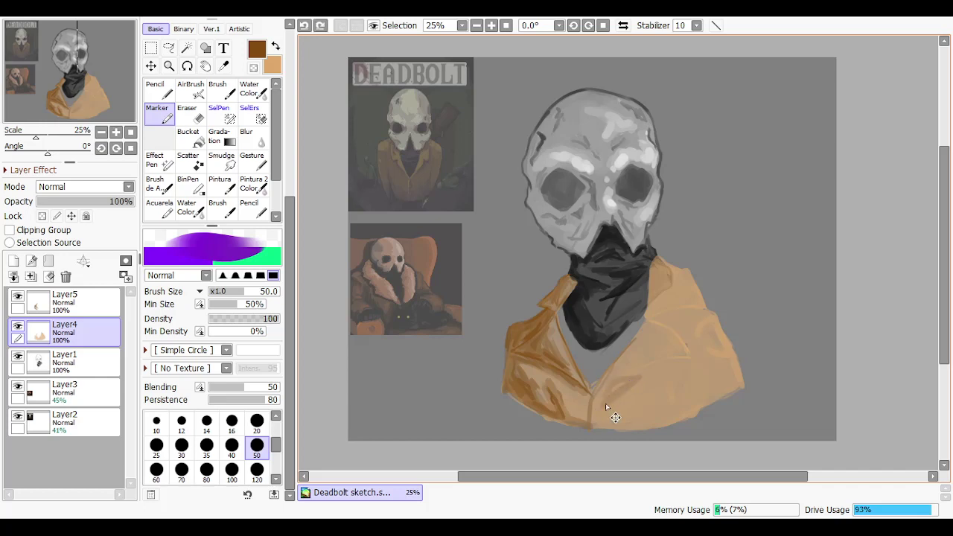
left_click_drag(605, 403, 647, 373)
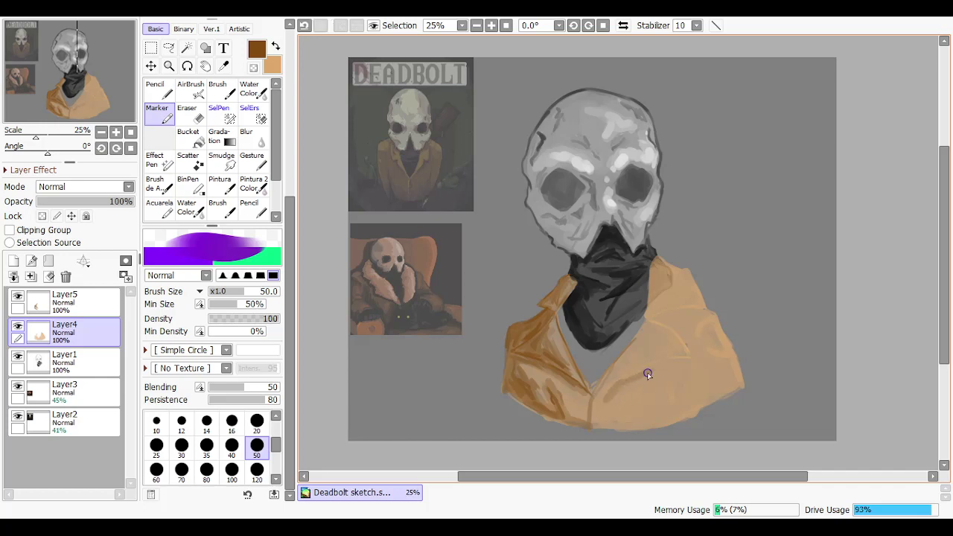
key("ctrl+z")
left_click(257, 422)
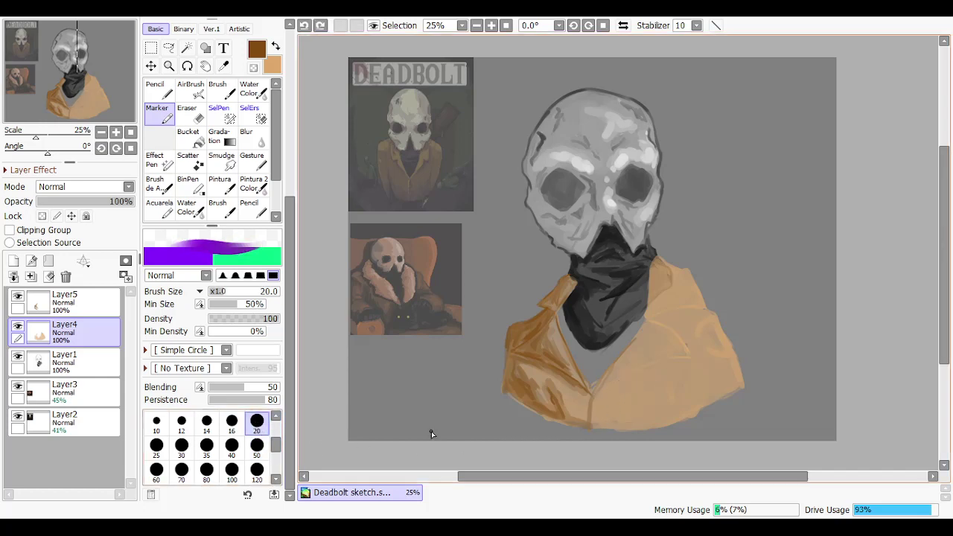
left_click(621, 381)
key("ctrl+z")
left_click_drag(672, 358, 677, 363)
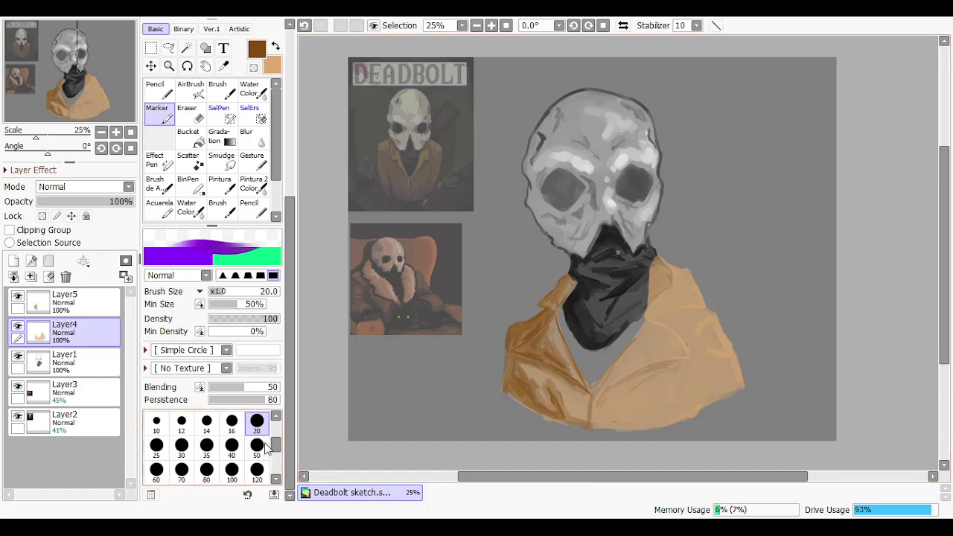
Widen and soften the right chest fold in brown with the size 40 Marker
left_click(232, 445)
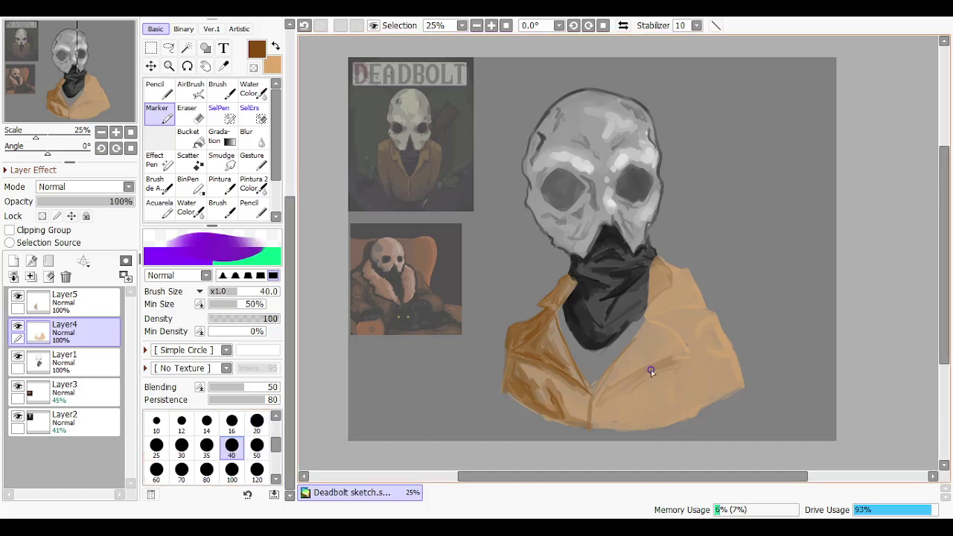
key("ctrl+z")
left_click(631, 380)
key("ctrl+z")
left_click_drag(647, 370, 626, 388)
key("ctrl+z")
key("ctrl+z")
left_click_drag(646, 372, 621, 395)
Refine the right chest fold and paint a brown crease beside the front opening with the size 20 Marker
left_click(256, 422)
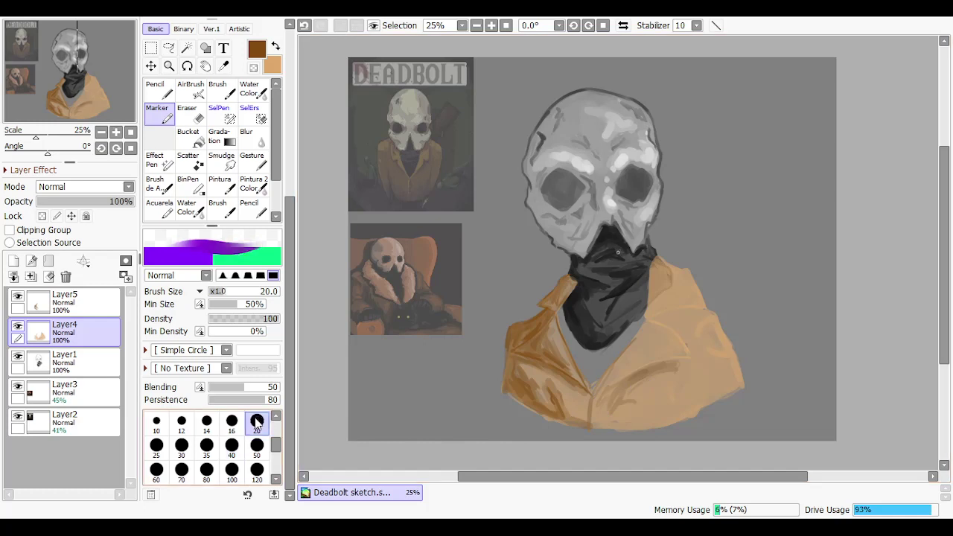
mouse_move(625, 383)
left_mouse_down()
mouse_move(611, 400)
mouse_move(660, 368)
left_mouse_up()
key("ctrl+z")
key("ctrl+z")
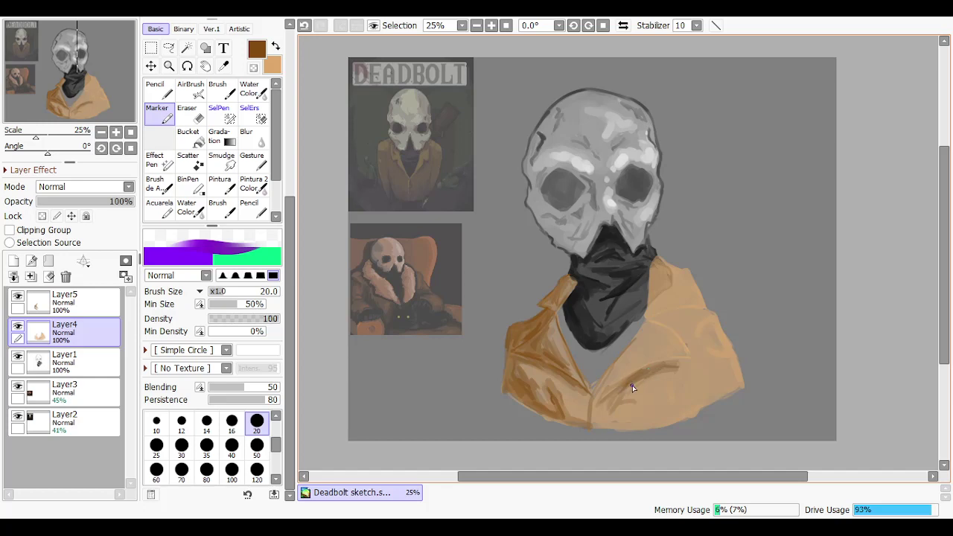
key("ctrl+z")
left_click_drag(596, 406, 591, 421)
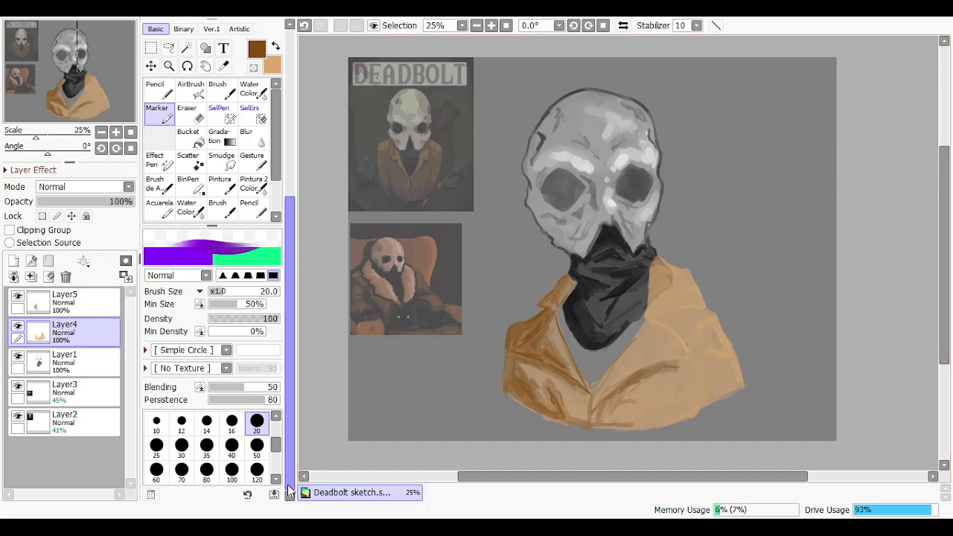
Shade the jacket's lower hem and left sleeve edge in brown with the size 35 Marker
left_click(207, 446)
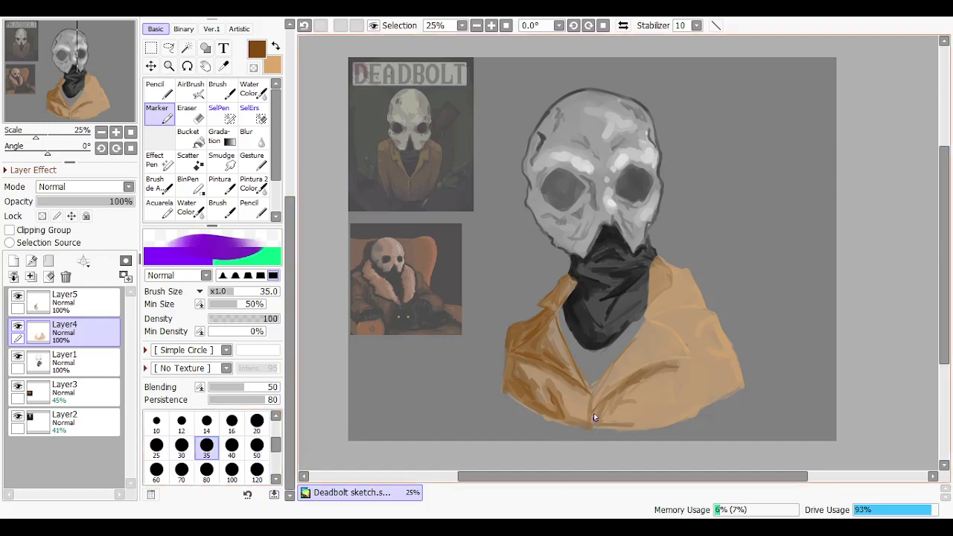
key("ctrl+z")
left_click_drag(589, 421, 663, 422)
key("ctrl+z")
left_click_drag(575, 424, 524, 405)
key("ctrl+z")
left_click_drag(515, 401, 539, 414)
mouse_move(509, 361)
left_mouse_down()
mouse_move(506, 380)
mouse_move(523, 402)
left_mouse_up()
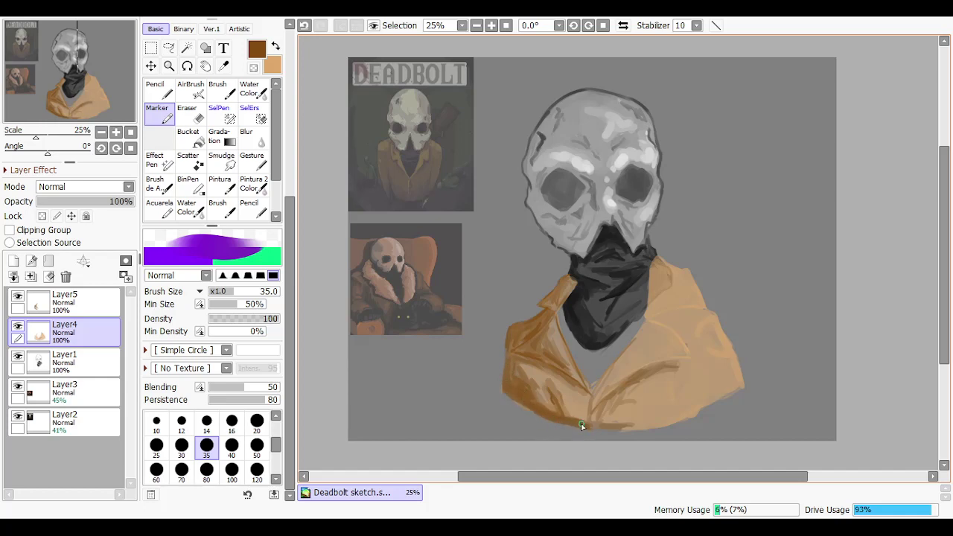
mouse_move(582, 426)
left_mouse_down()
mouse_move(589, 416)
mouse_move(595, 438)
mouse_move(599, 421)
mouse_move(583, 426)
mouse_move(643, 426)
mouse_move(561, 415)
left_mouse_up()
key("ctrl+z")
key("ctrl+z")
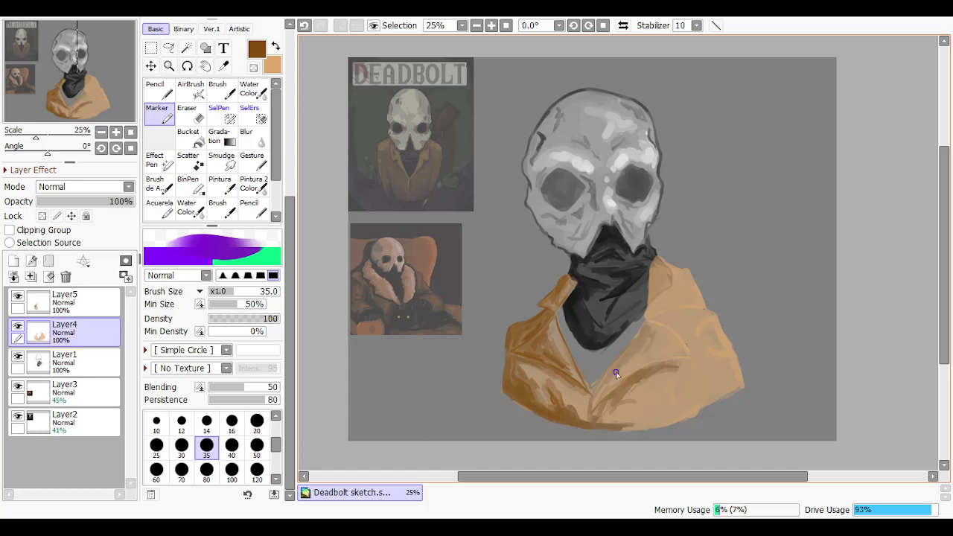
Add brown shading along the right lapel's edge and the top of the right collar with the size 35 Marker
key("ctrl+z")
left_click_drag(624, 356, 634, 355)
key("ctrl+z")
key("ctrl+z")
key("ctrl+z")
left_click_drag(657, 261, 656, 273)
key("ctrl+z")
left_click_drag(662, 274, 660, 276)
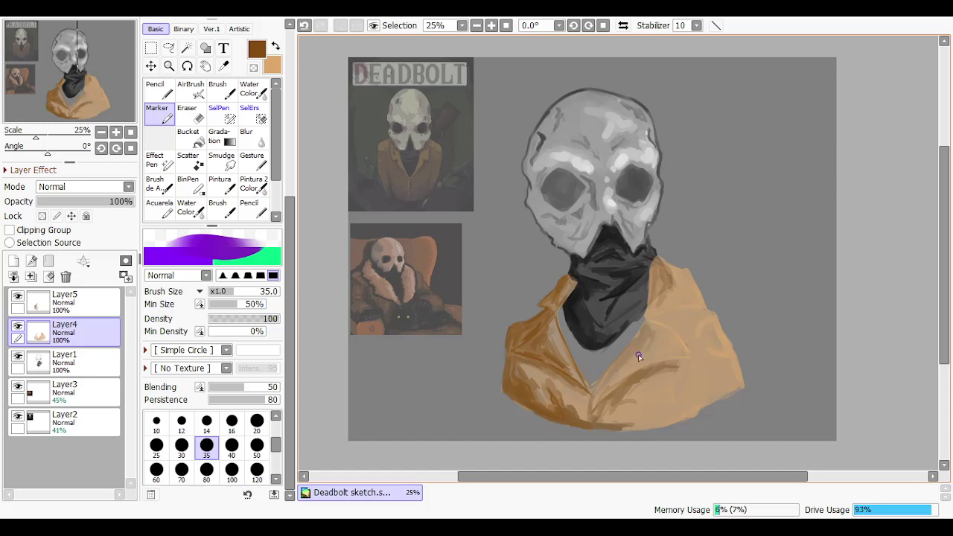
key("ctrl+z")
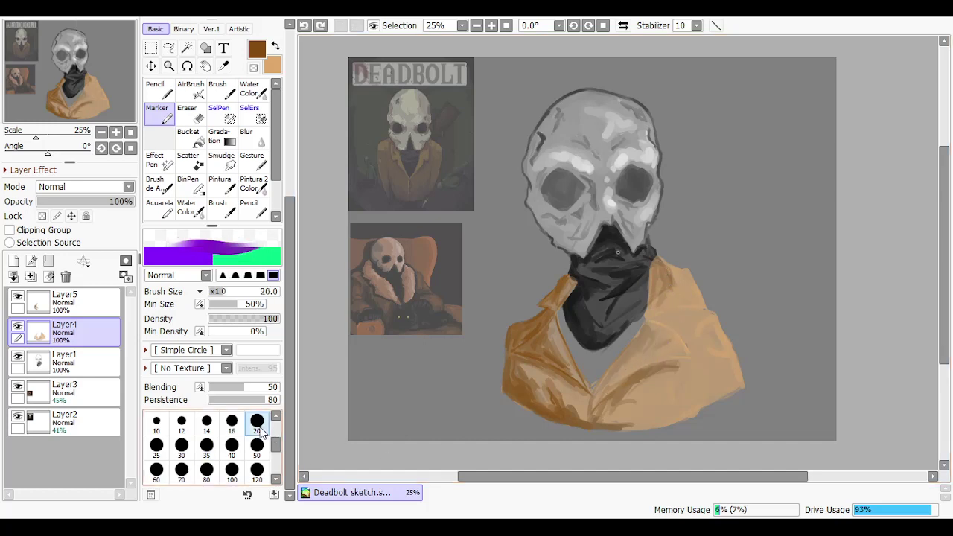
Paint a brown fold on the upper part of the right lapel with the size 20 Marker
left_click(257, 421)
mouse_move(616, 371)
left_mouse_down()
mouse_move(628, 364)
mouse_move(611, 382)
mouse_move(653, 345)
left_mouse_up()
key("ctrl+z")
key("ctrl+z")
key("ctrl+z")
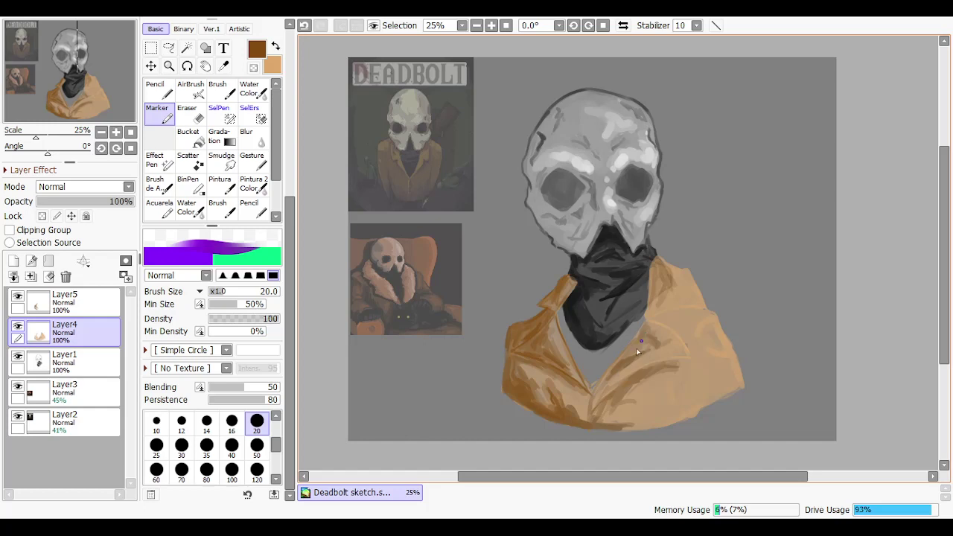
Darken the right lapel's edge down to the front opening, comparing the jacket with and without the strokes
key("ctrl+z")
key("ctrl+y")
key("ctrl+z")
key("ctrl+y")
key("ctrl+z")
key("ctrl+y")
key("ctrl+z")
key("ctrl+y")
key("ctrl+z")
key("ctrl+y")
key("ctrl+z")
key("ctrl+y")
key("ctrl+z")
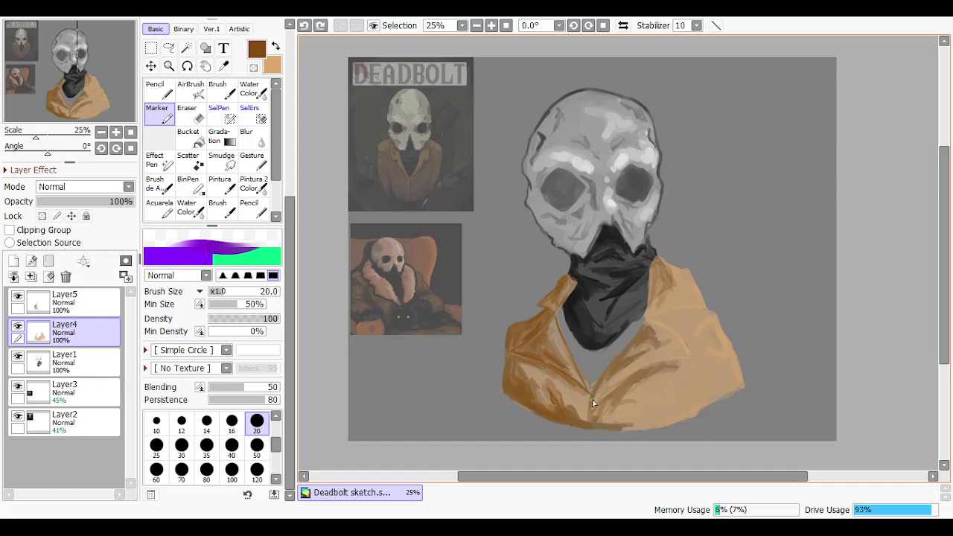
Shade the point where the lapels meet and the left lapel's inner edge in brown with the size 20 Marker
key("ctrl+y")
key("ctrl+z")
key("ctrl+y")
key("ctrl+z")
key("ctrl+y")
key("ctrl+z")
key("ctrl+y")
left_click_drag(581, 396, 591, 389)
key("ctrl+z")
key("ctrl+y")
key("ctrl+z")
key("ctrl+y")
left_click_drag(557, 339, 571, 368)
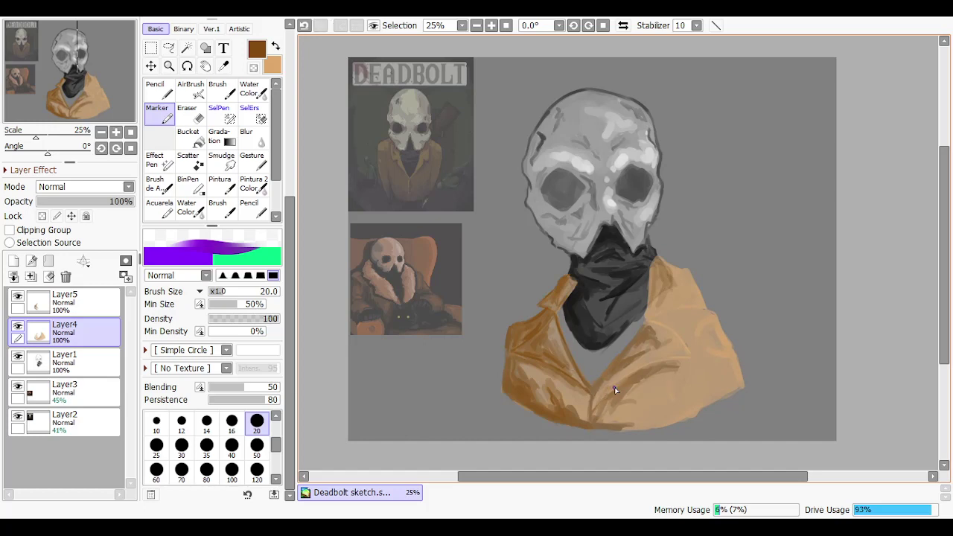
Compare the lapel shading with and without the last stroke, and darken the right collar's inner edge beside the scarf
key("ctrl+z")
key("ctrl+y")
key("ctrl+z")
key("ctrl+y")
key("ctrl+z")
key("ctrl+y")
key("ctrl+z")
key("ctrl+y")
key("ctrl+z")
key("ctrl+y")
key("ctrl+z")
key("ctrl+y")
key("ctrl+z")
key("ctrl+y")
left_click_drag(655, 274, 648, 308)
key("ctrl+z")
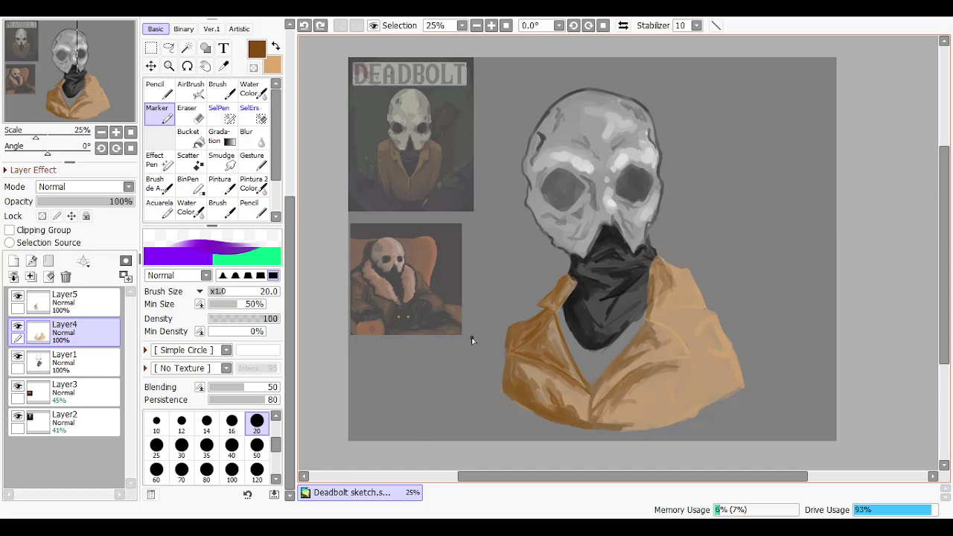
Darken the right collar's inner fold in brown on Layer5, comparing the collar with and without the stroke
left_click(509, 356, "ctrl")
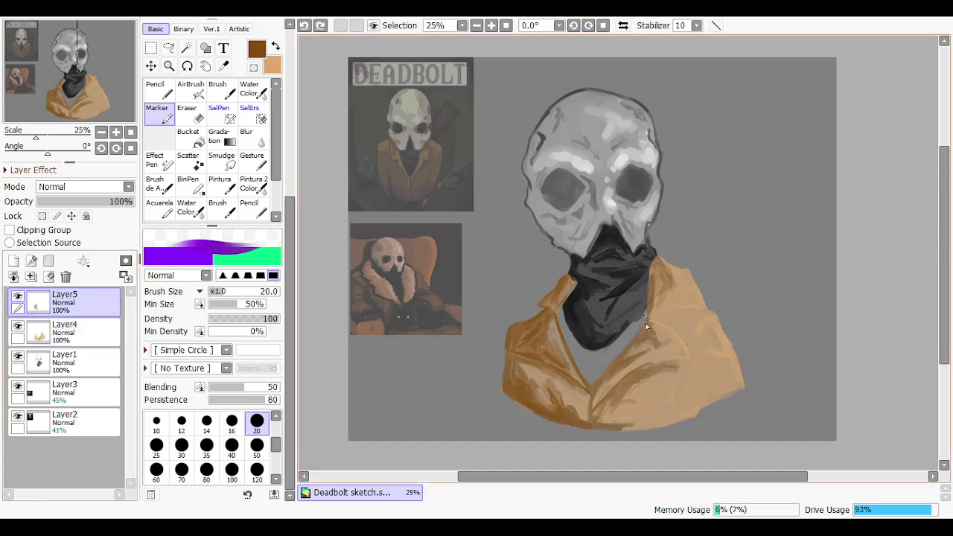
key("ctrl+y")
key("ctrl+z")
key("ctrl+y")
key("ctrl+z")
key("ctrl+y")
key("ctrl+z")
key("ctrl+y")
key("ctrl+z")
key("ctrl+y")
key("ctrl+z")
Switch to the tan, deepen it to saturation 68 and value 81, and try strokes on the right collar and lapel
left_click(275, 46)
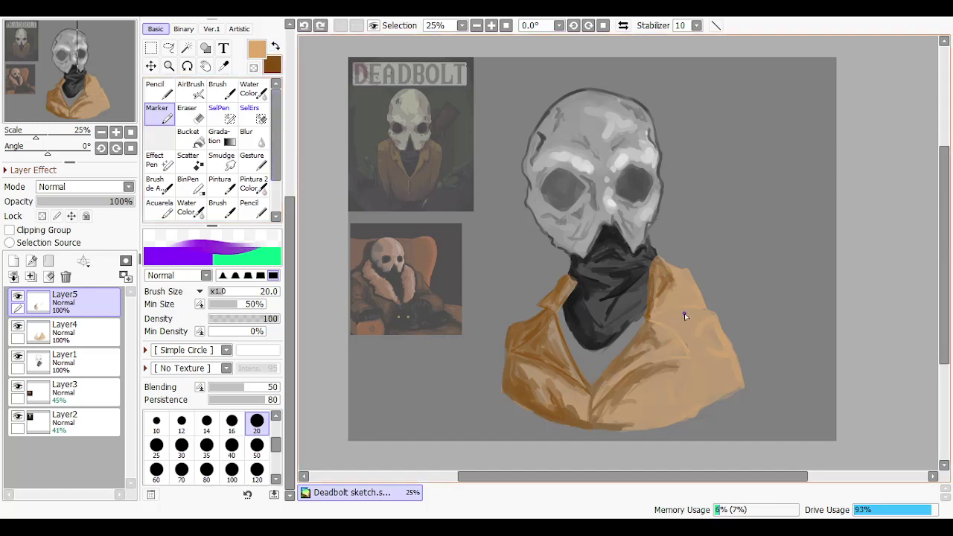
left_click_drag(684, 301, 692, 300)
key("ctrl+z")
scroll(293, 93, "up", 5)
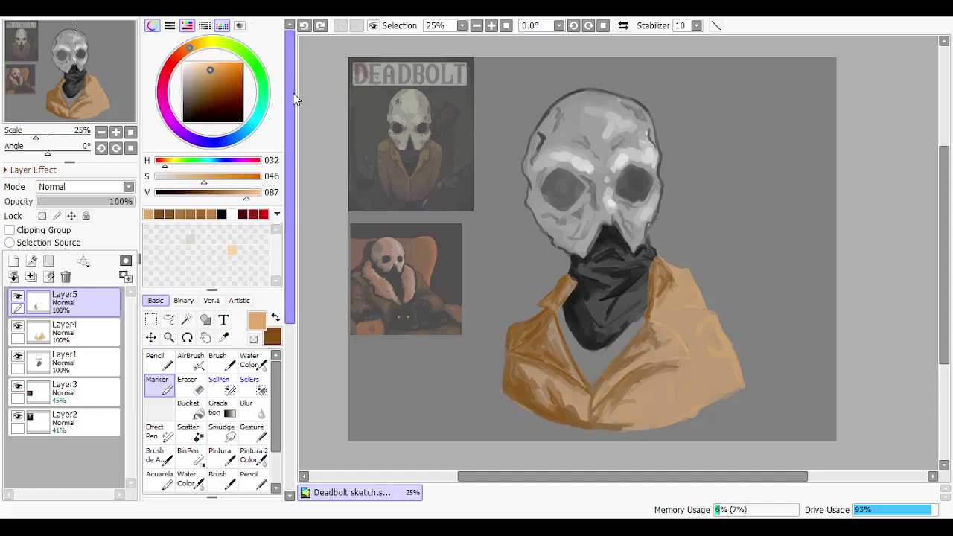
left_click(225, 71)
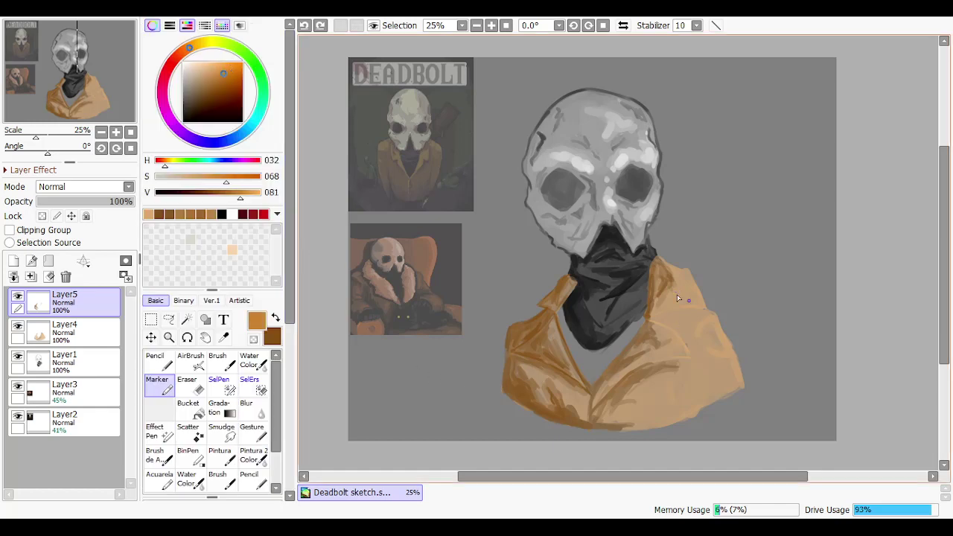
left_click_drag(677, 294, 692, 301)
key("ctrl+z")
key("ctrl+y")
key("ctrl+z")
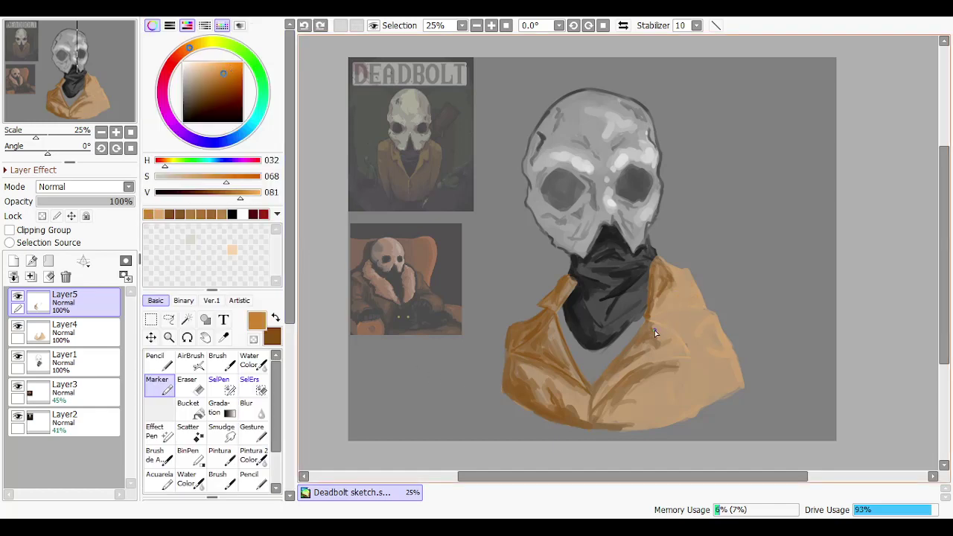
left_click_drag(668, 341, 660, 345)
key("ctrl+z")
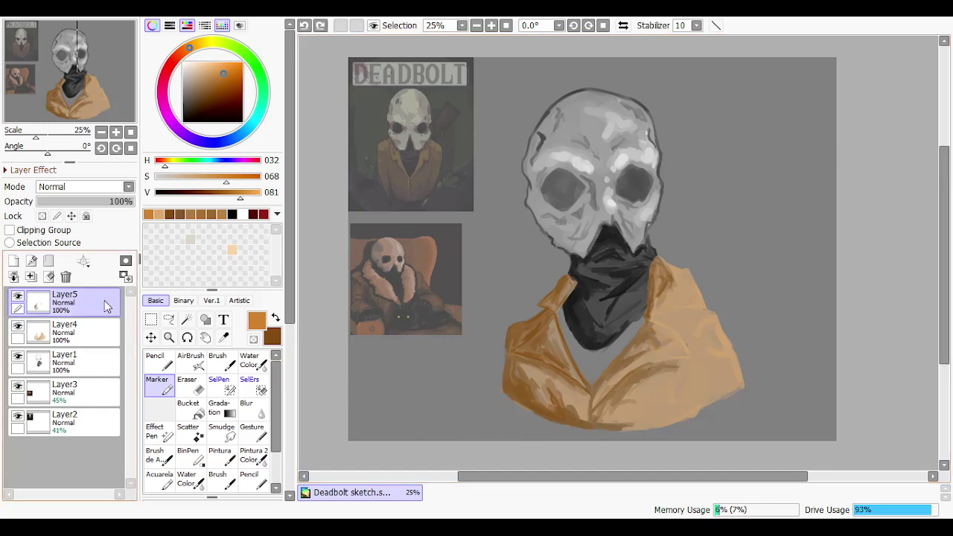
Work orange-brown strokes into the right lapel, front opening and right collar on Layer4
left_click(104, 326)
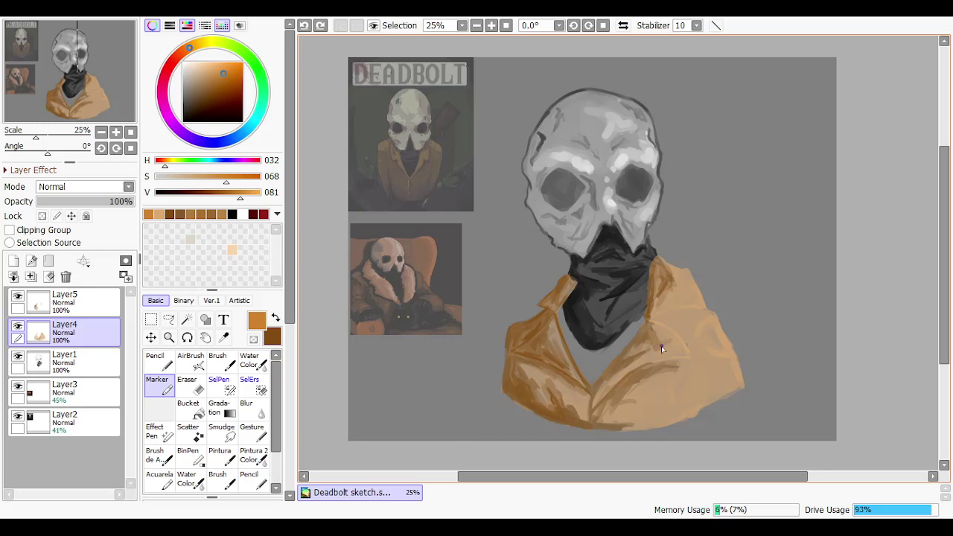
left_click_drag(661, 346, 665, 350)
key("ctrl+z")
left_click_drag(600, 396, 608, 414)
key("ctrl+z")
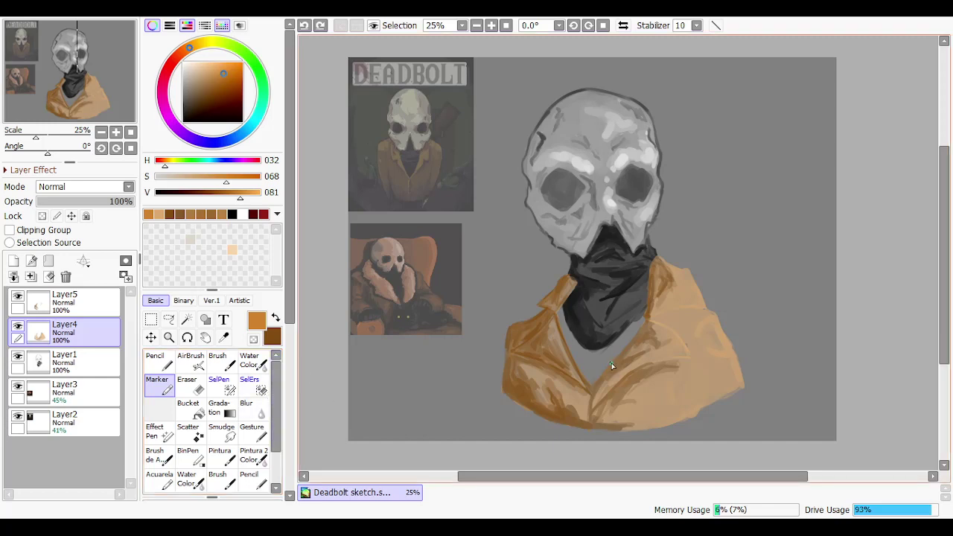
key("ctrl+z")
mouse_move(654, 254)
left_mouse_down()
mouse_move(700, 309)
mouse_move(693, 300)
left_mouse_up()
key("ctrl+z")
key("ctrl+z")
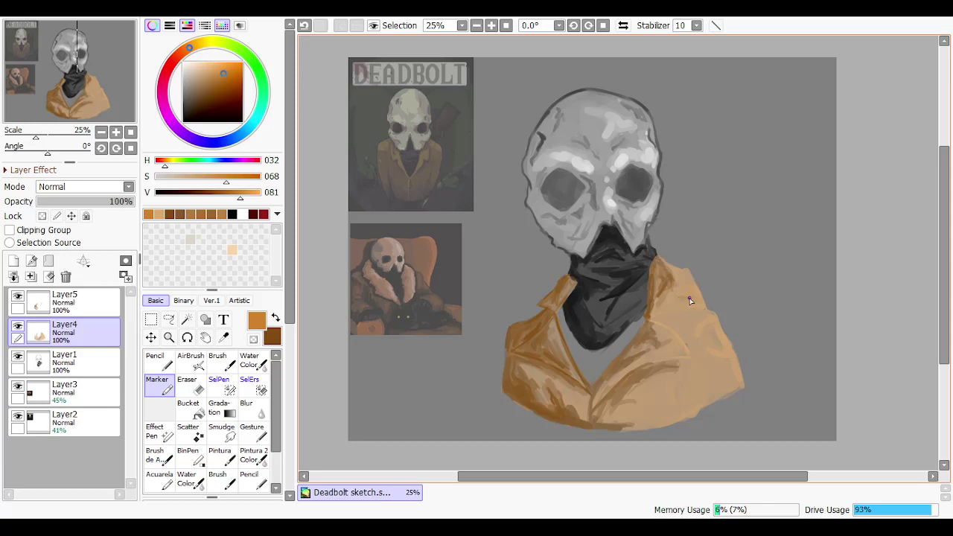
key("ctrl+z")
left_click_drag(686, 291, 683, 304)
key("ctrl+z")
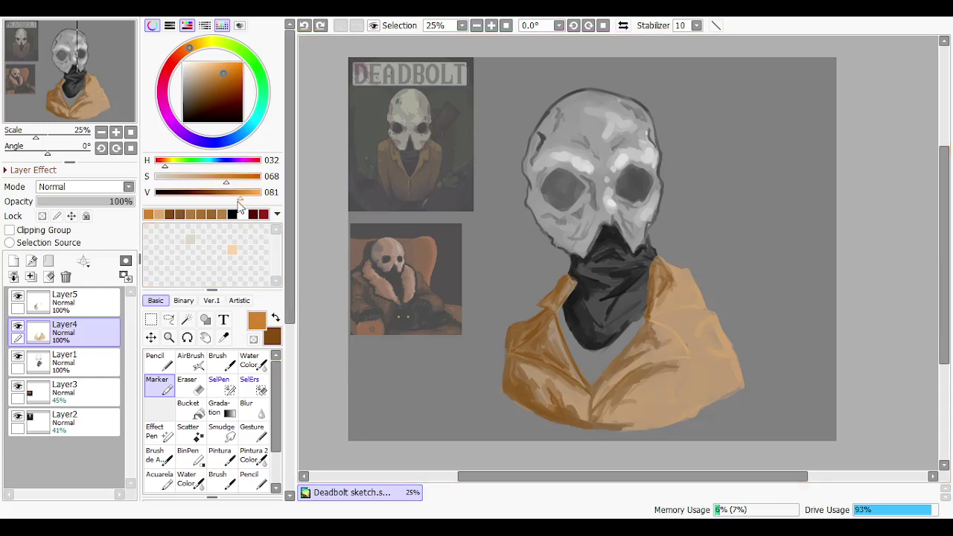
Highlight the right collar in light tan (saturation 32, value 95) with the size 35 Marker
left_click_drag(239, 203, 255, 201)
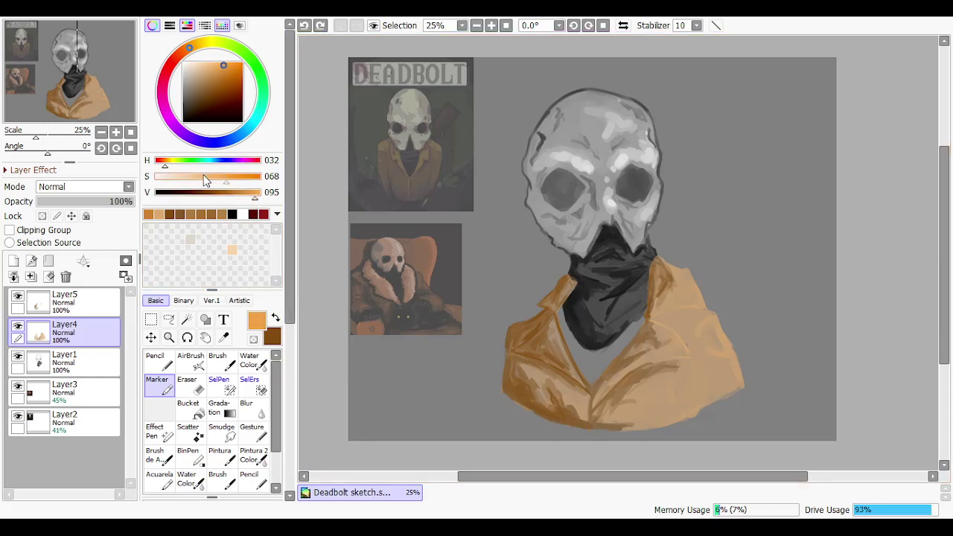
left_click_drag(206, 180, 190, 180)
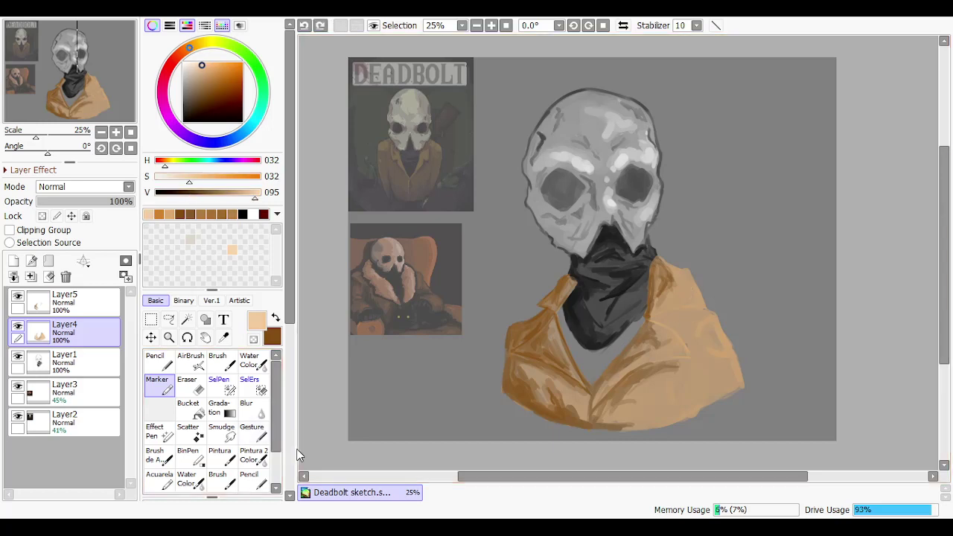
scroll(210, 446, "down", 5)
left_click(207, 446)
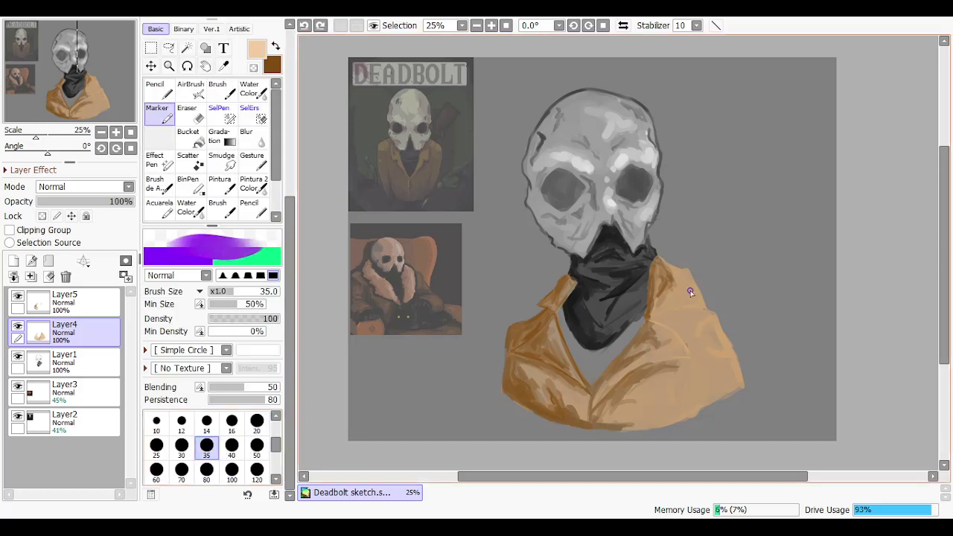
key("ctrl+z")
mouse_move(685, 304)
left_mouse_down()
mouse_move(675, 305)
mouse_move(683, 301)
left_mouse_up()
key("ctrl+z")
key("ctrl+y")
Try a light tan with saturation 44 on the right shoulder
left_click(290, 128)
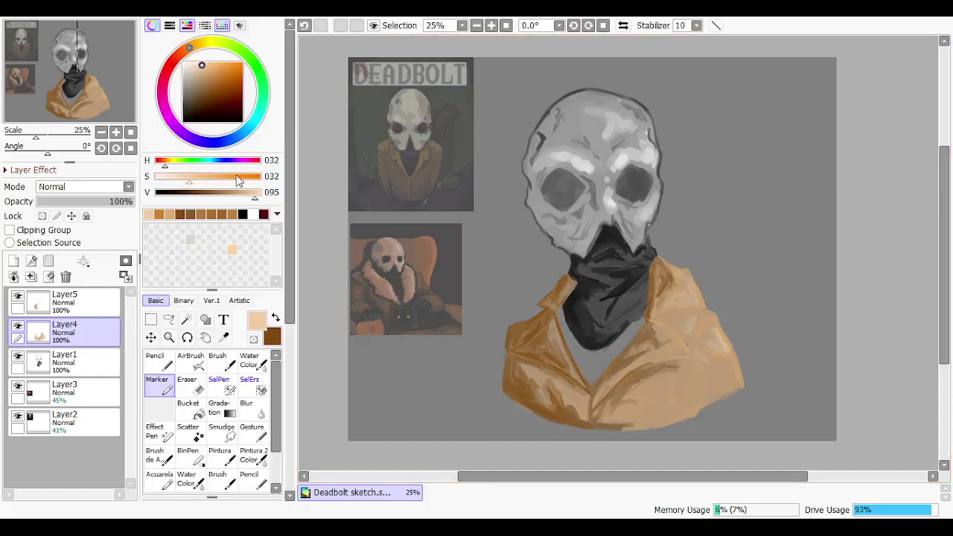
left_click(195, 180)
left_click_drag(197, 184, 202, 184)
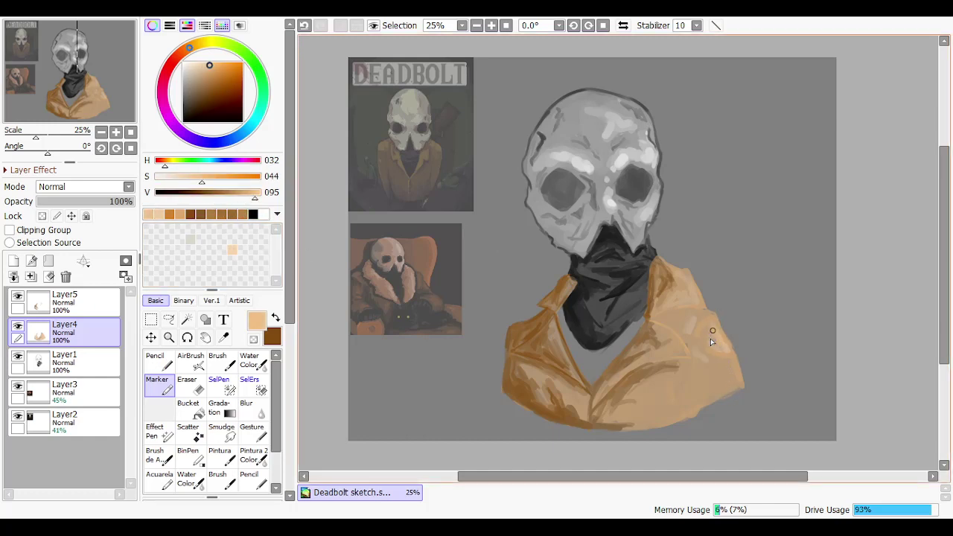
key("ctrl+z")
Highlight the right shoulder's outer edge, the seam below the collar and the collar tip in light tan with saturation 38
left_click(196, 176)
left_click_drag(714, 342, 735, 365)
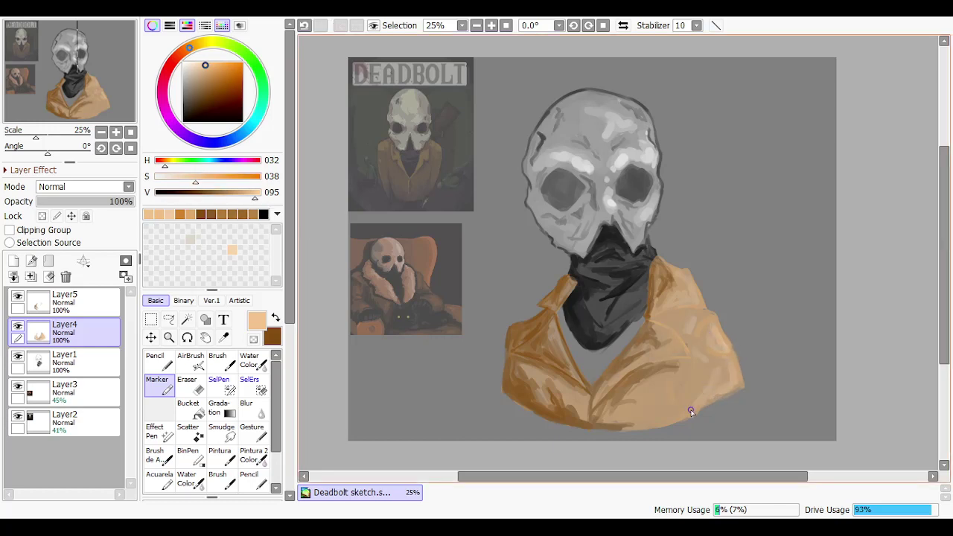
key("ctrl+z")
left_click_drag(722, 338, 735, 369)
key("ctrl+z")
mouse_move(704, 314)
left_mouse_down()
mouse_move(693, 316)
mouse_move(701, 313)
left_mouse_up()
key("ctrl+z")
left_click_drag(690, 295, 693, 298)
key("ctrl+z")
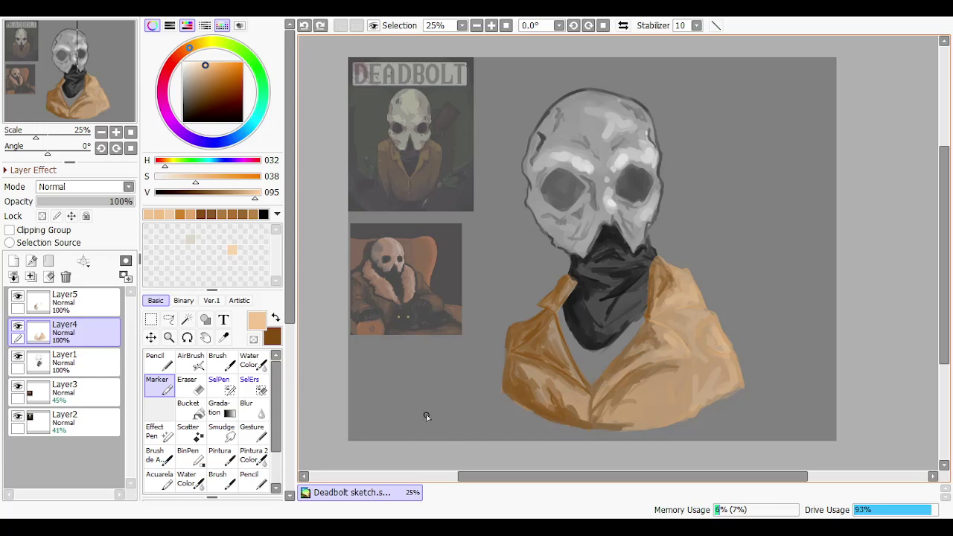
Highlight the right lapel's edge and upper fold in light tan with the size 14 Marker
scroll(272, 420, "down", 5)
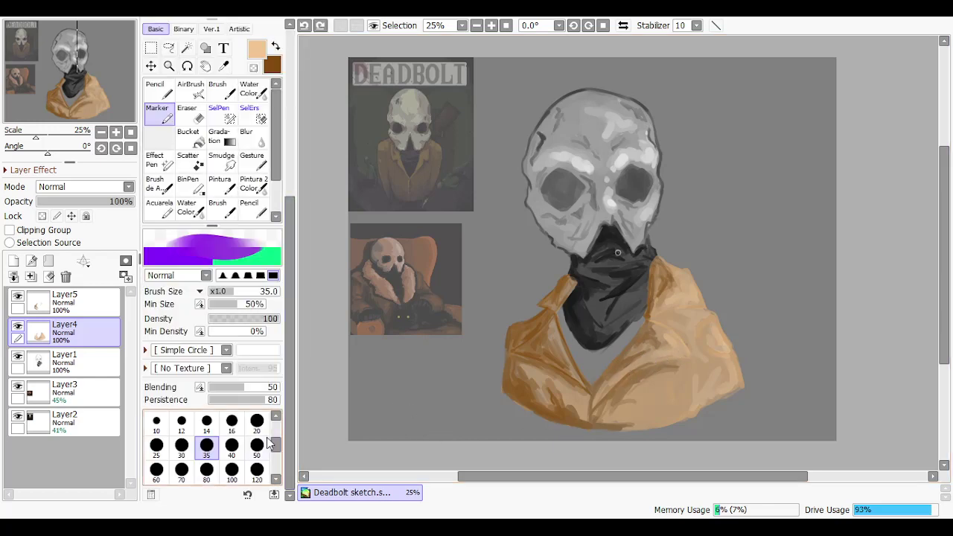
left_click(207, 422)
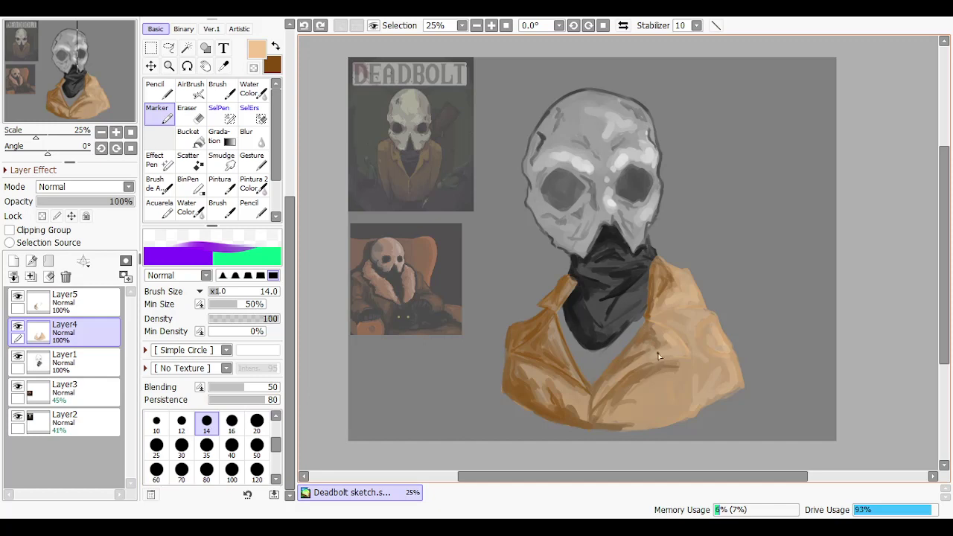
mouse_move(659, 354)
left_mouse_down()
mouse_move(615, 397)
mouse_move(644, 367)
mouse_move(613, 388)
left_mouse_up()
key("ctrl+z")
key("ctrl+z")
key("ctrl+z")
key("ctrl+z")
key("ctrl+z")
key("ctrl+z")
key("ctrl+z")
left_click(667, 333)
left_click_drag(677, 342, 683, 350)
key("ctrl+z")
Refine the light tan highlights where the right lapel meets the collar with the size 16 Marker
left_click(232, 421)
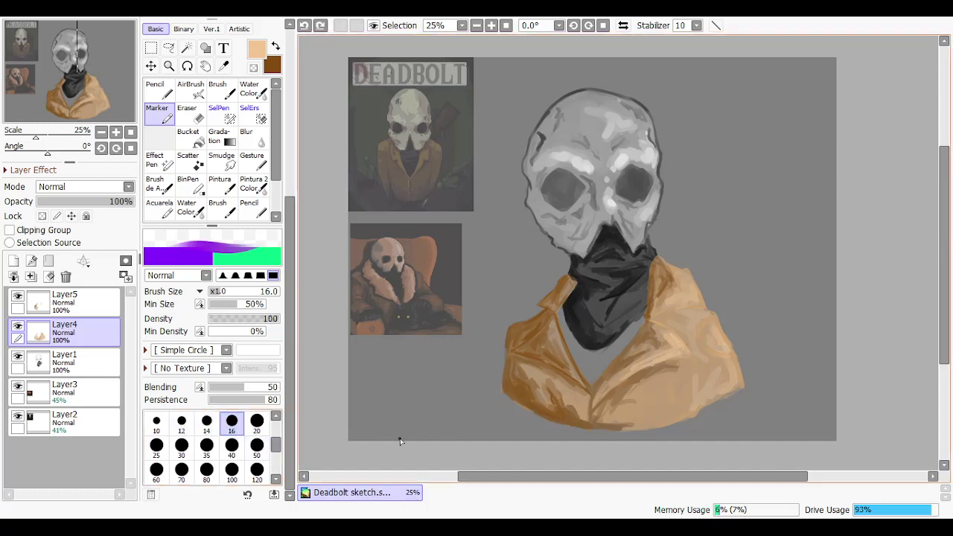
left_click(670, 339)
key("ctrl+z")
left_click(681, 355)
key("ctrl+z")
left_click(664, 327)
key("ctrl+z")
left_click_drag(672, 332, 698, 370)
key("ctrl+z")
left_click(669, 332)
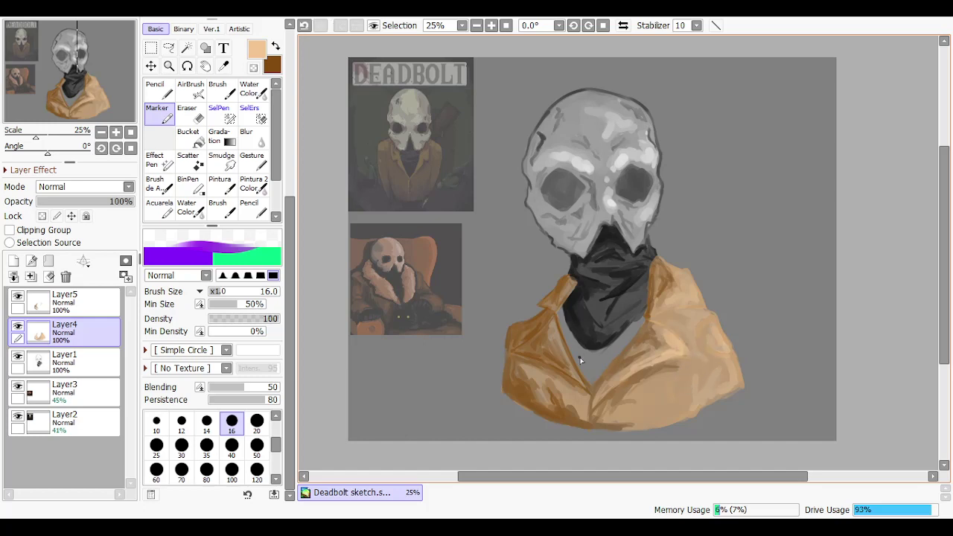
key("ctrl+z")
Add light tan strokes to the lower right chest of the jacket with the size 16 Marker
left_click(679, 407)
key("ctrl+z")
left_click(672, 391)
key("ctrl+z")
left_click(674, 396)
key("ctrl+z")
left_click(703, 401)
Rework the lower right chest highlight with the size 20 Marker
left_click(257, 421)
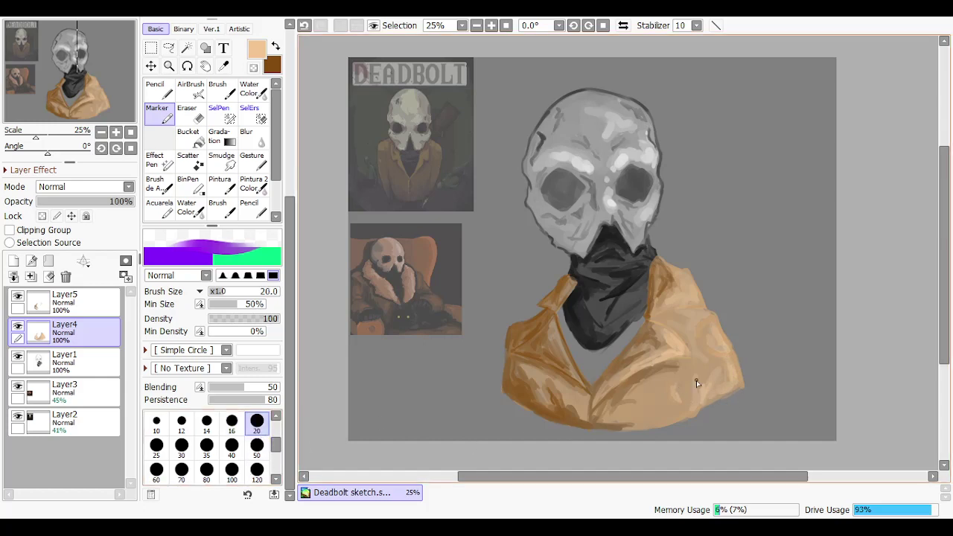
key("ctrl+z")
key("ctrl+z")
mouse_move(685, 392)
left_mouse_down()
mouse_move(685, 367)
mouse_move(685, 413)
left_mouse_up()
key("ctrl+z")
Paint an orange fold (saturation 62, value 95) on the lower right chest and try light tan over it
left_click_drag(290, 216, 290, 82)
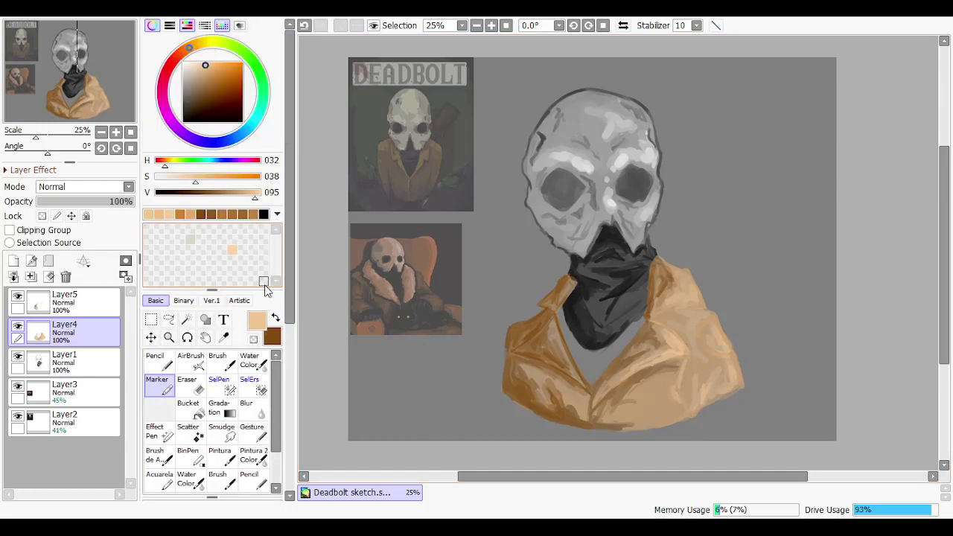
left_click(275, 318)
left_click(149, 216)
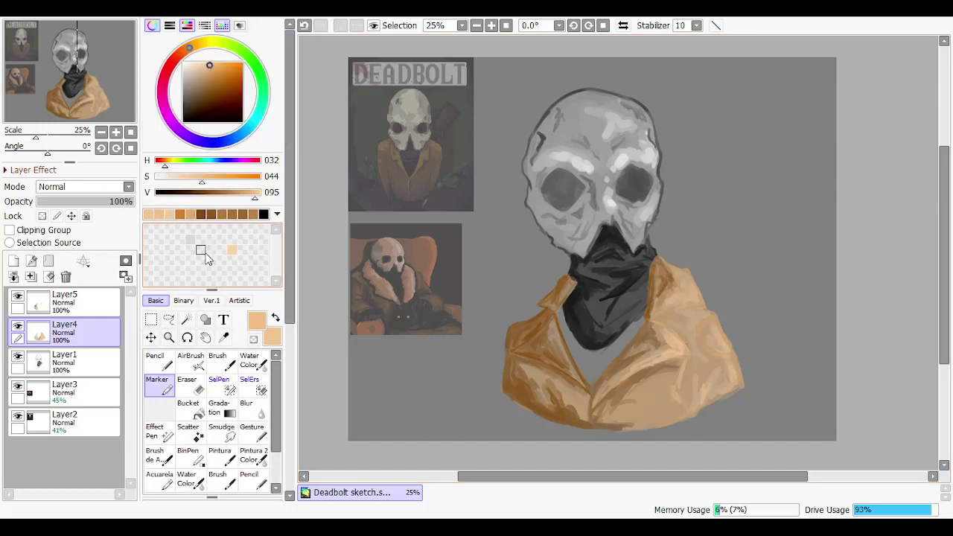
left_click(220, 176)
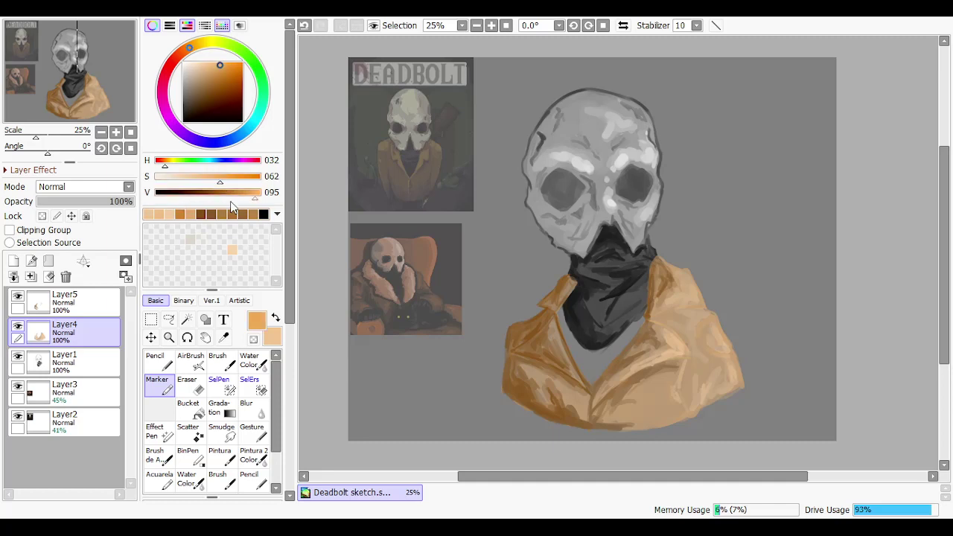
left_click_drag(683, 382, 685, 399)
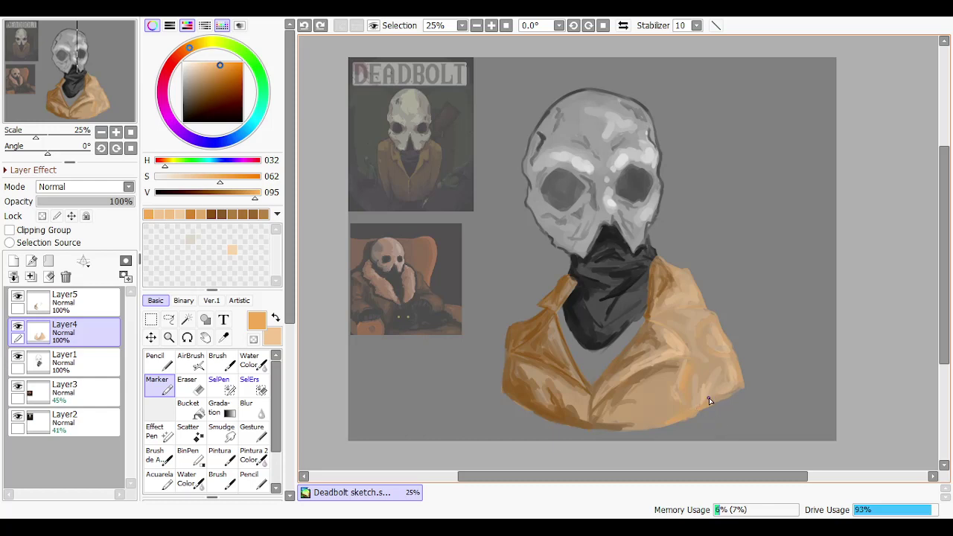
left_click(275, 318)
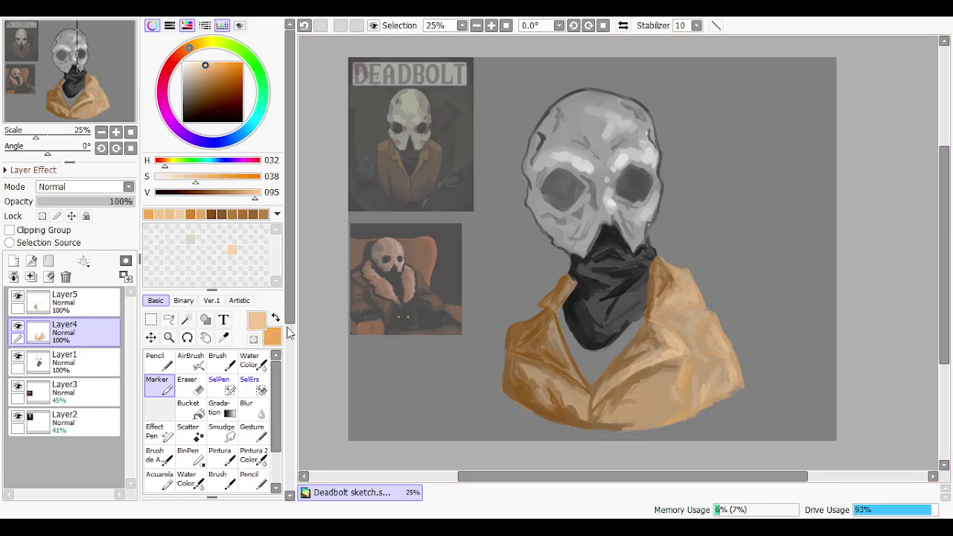
left_click_drag(689, 375, 688, 401)
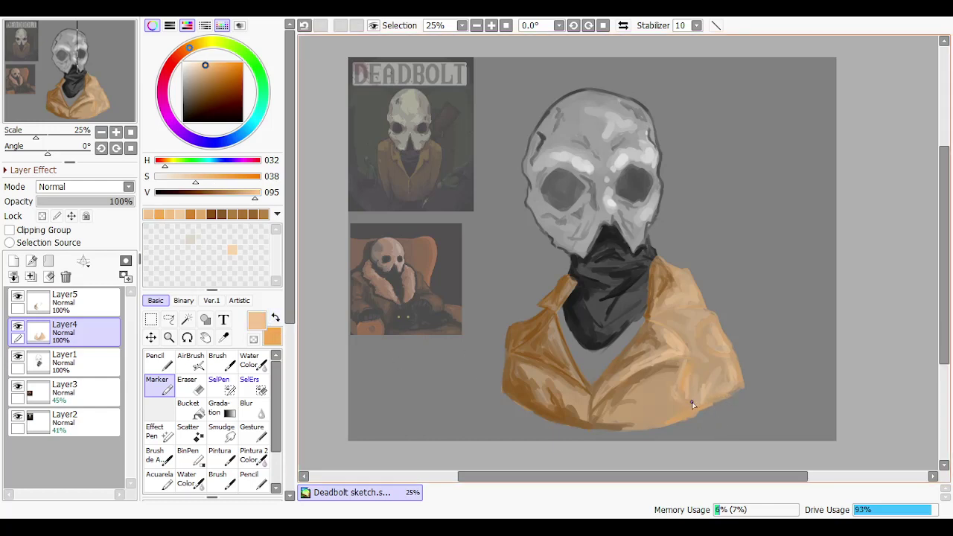
key("ctrl+z")
Paint orange strokes from the top of the right lapel along the seam below the collar
left_click(275, 318)
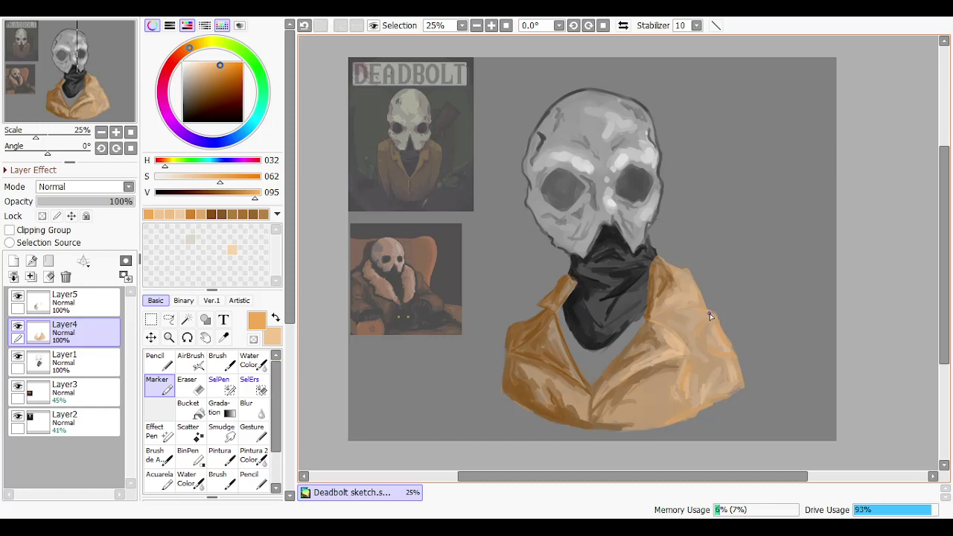
left_click_drag(665, 323, 703, 309)
key("ctrl+z")
key("ctrl+z")
Highlight the right collar tip and the seam below it in light tan with saturation 38
left_click(274, 318)
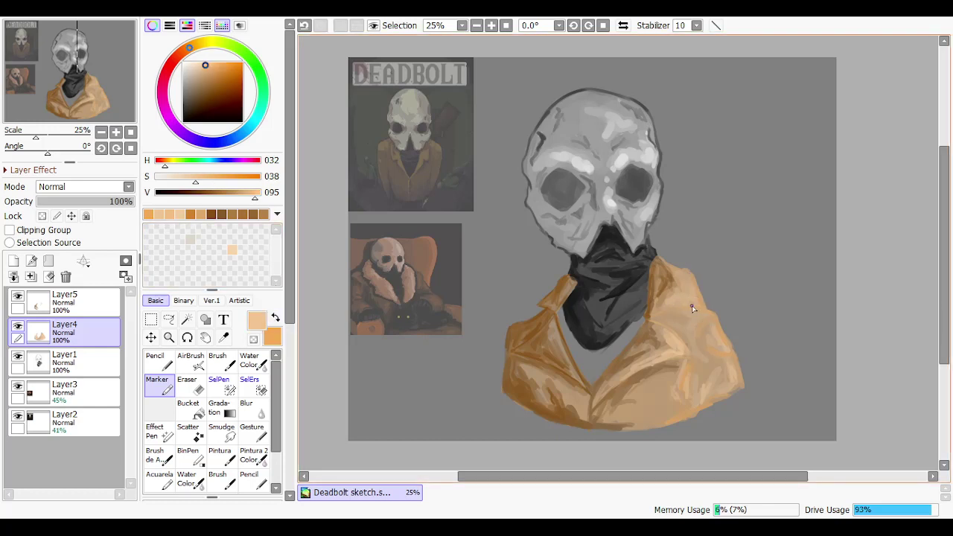
key("ctrl+z")
left_click_drag(701, 308, 692, 291)
key("ctrl+z")
left_click_drag(708, 311, 696, 320)
key("ctrl+z")
Highlight the right shoulder's outer edge in light tan, comparing the jacket with and without the stroke
mouse_move(722, 335)
left_mouse_down()
mouse_move(725, 347)
mouse_move(722, 333)
left_mouse_up()
key("ctrl+z")
key("ctrl+z")
key("ctrl+y")
key("ctrl+z")
key("ctrl+y")
key("ctrl+z")
key("ctrl+y")
key("ctrl+z")
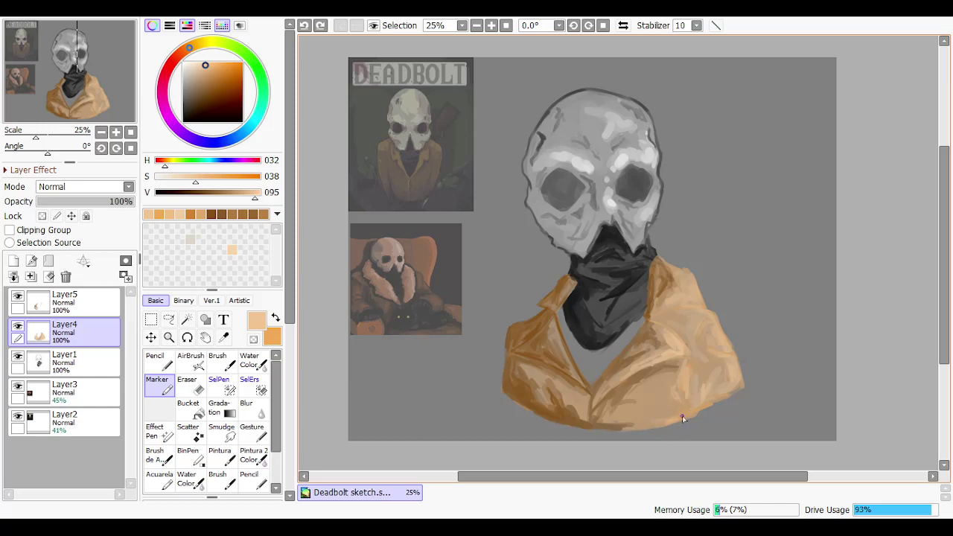
key("ctrl+y")
Add light tan strokes to the right collar and the lower right sleeve, comparing the sleeve with and without the stroke
left_click_drag(679, 273, 689, 306)
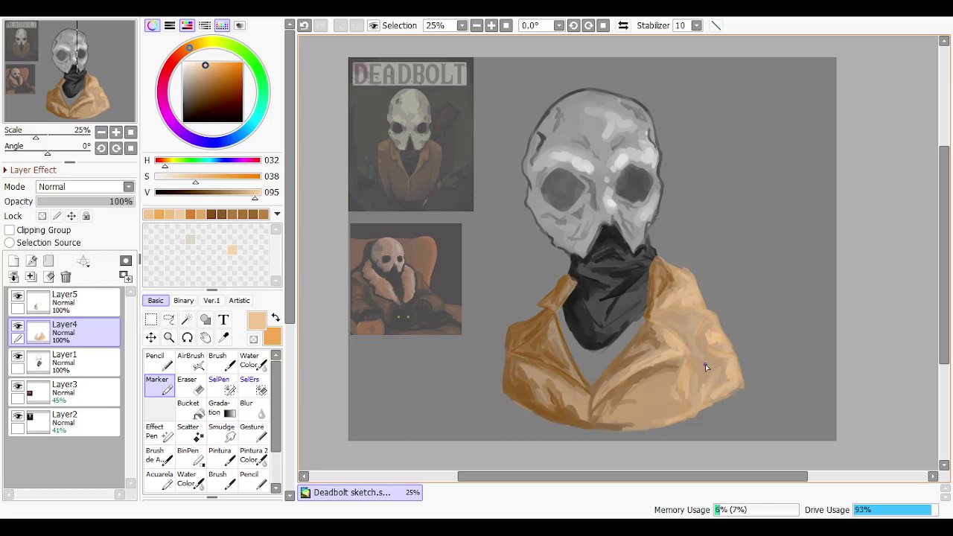
key("ctrl+z")
left_click_drag(699, 390, 705, 390)
key("ctrl+z")
key("ctrl+y")
key("ctrl+z")
key("ctrl+y")
Lower the tan's saturation to 26 and brighten the right shoulder's folds with the size 20 Marker
left_click_drag(189, 176, 185, 185)
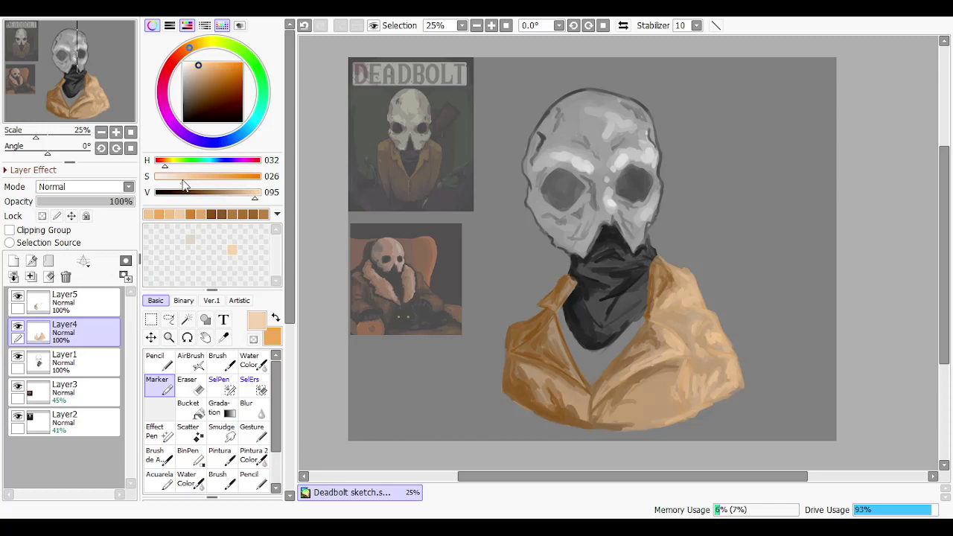
left_click(288, 430)
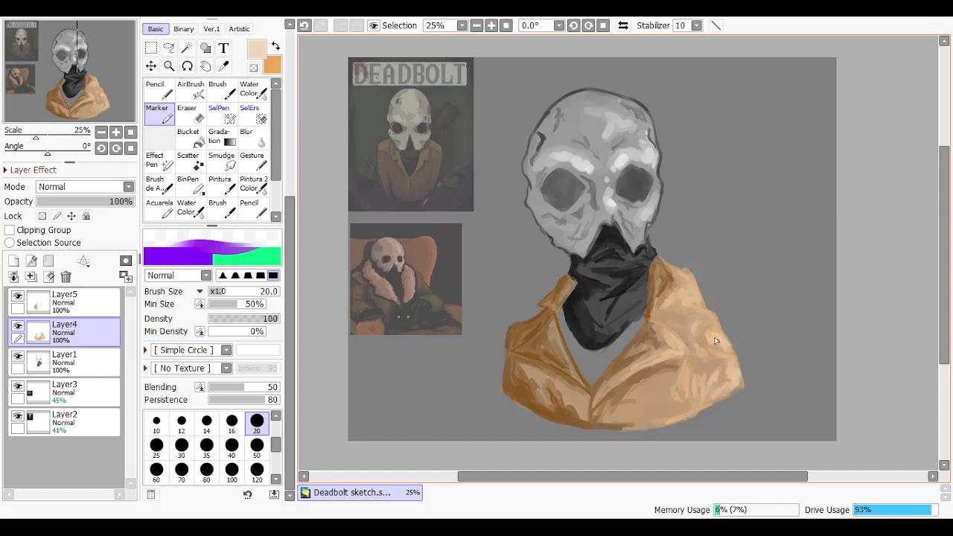
key("ctrl+z")
left_click_drag(715, 339, 721, 347)
key("ctrl+z")
key("ctrl+y")
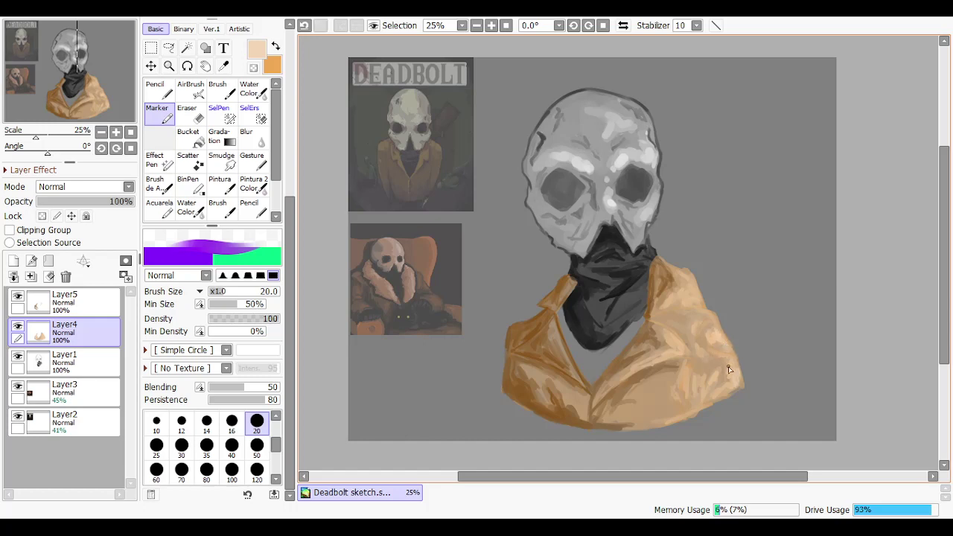
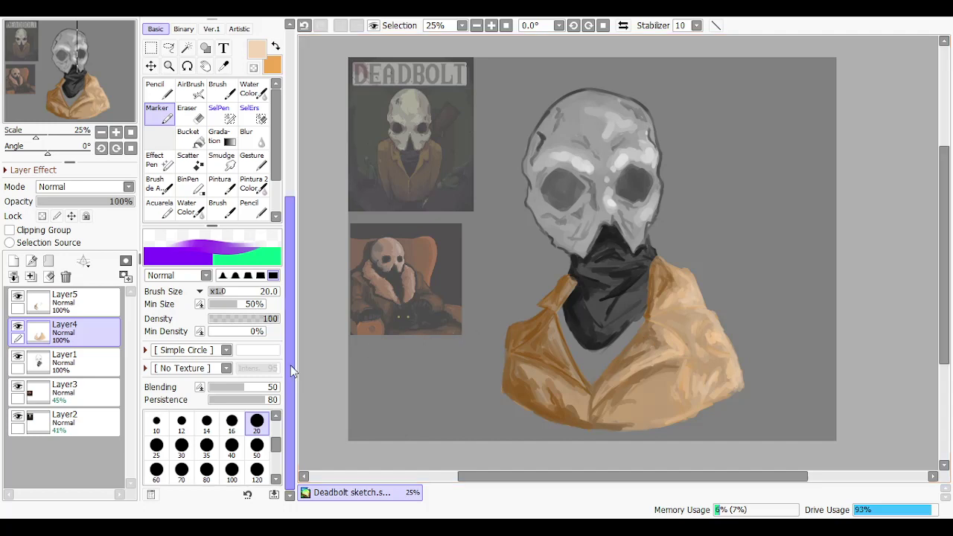
Copy the skull and scarf artwork from Layer1 and paste it as a new layer above it
left_click(67, 363)
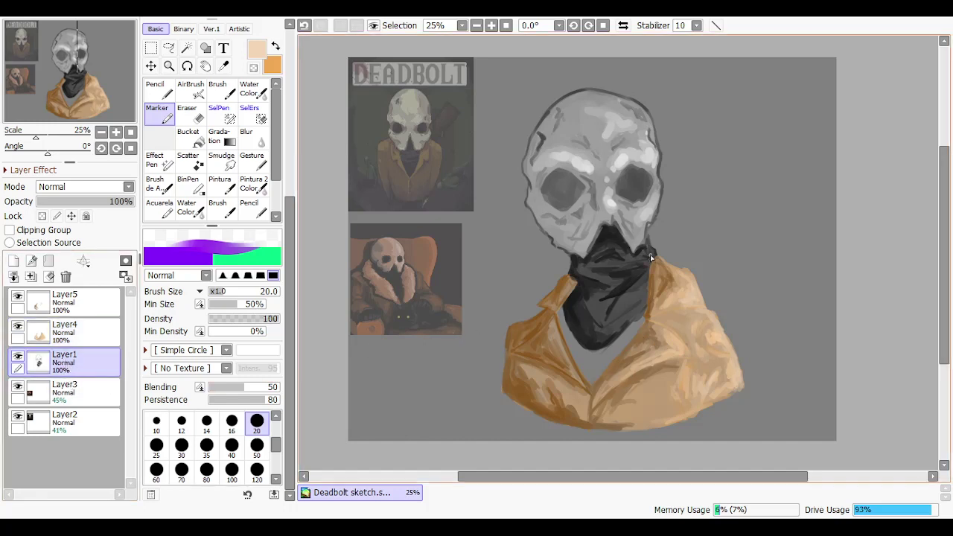
left_click(151, 48)
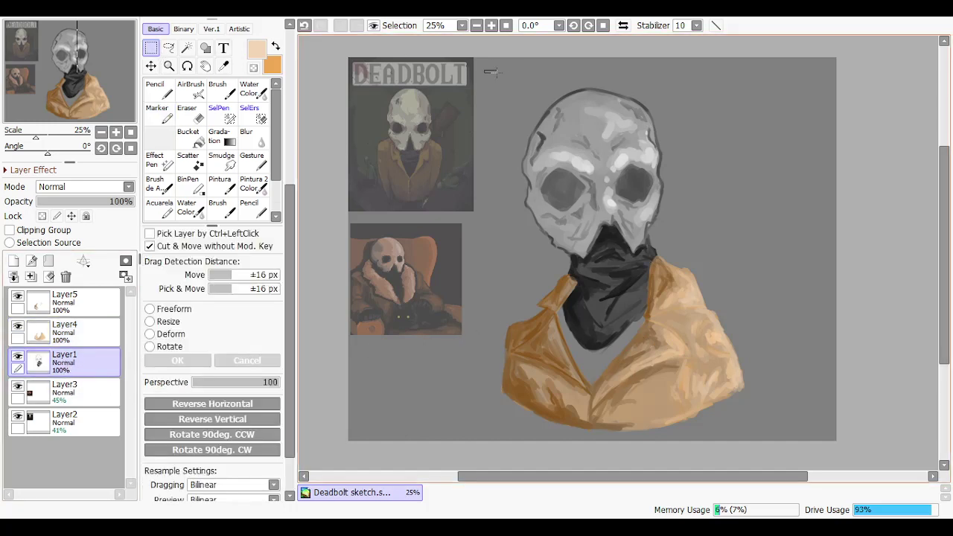
left_click_drag(485, 70, 754, 397)
key("ctrl+c")
key("ctrl+v")
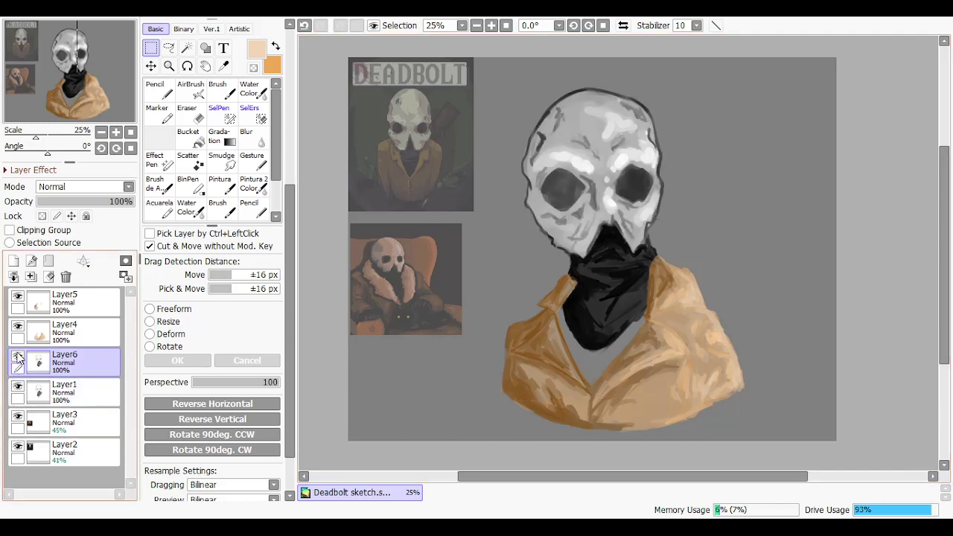
Compare the painting with and without the pasted skull and scarf copy, and merge the copy down into Layer1
left_click(17, 359)
left_click(17, 358)
left_click(17, 358)
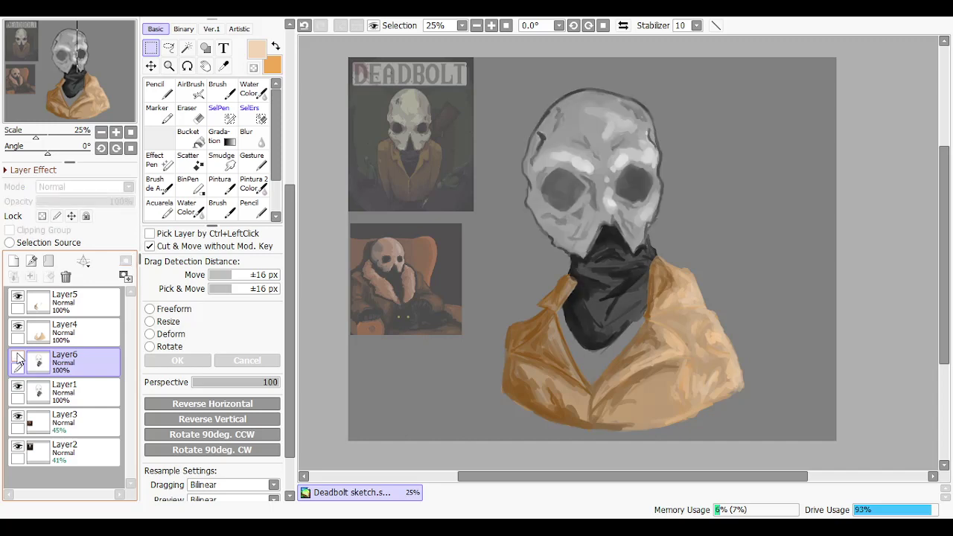
left_click(17, 358)
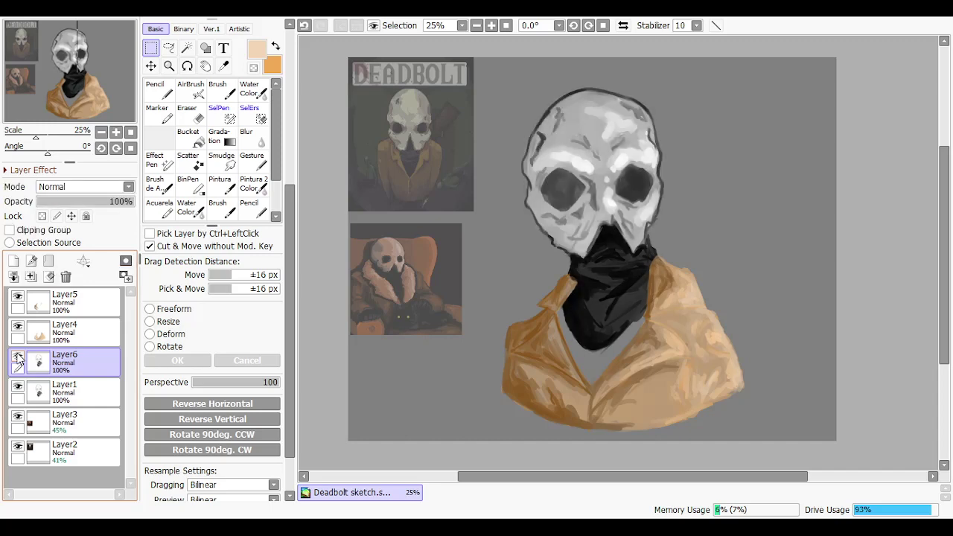
left_click(30, 279)
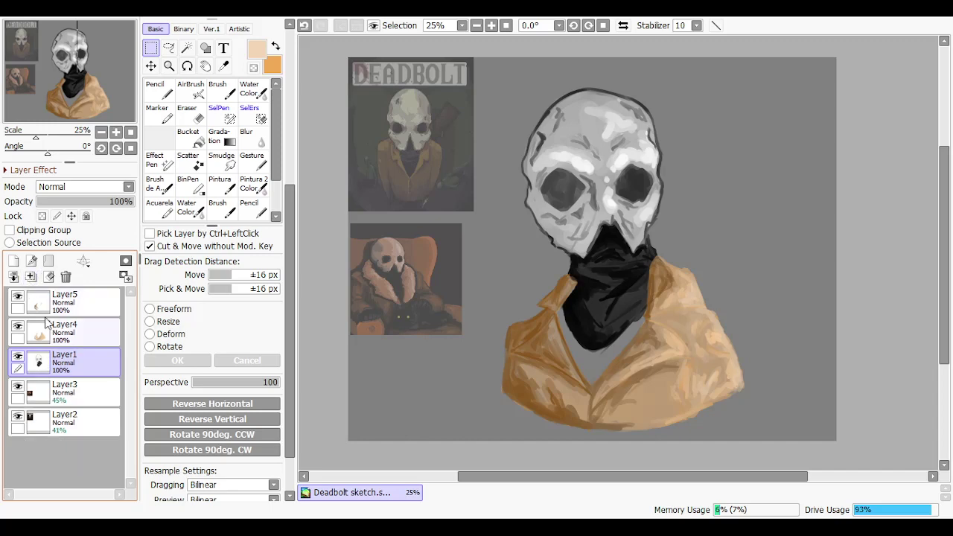
Keep another copy of the skull and scarf as a hidden layer directly beneath Layer1
key("b")
key("ctrl+z")
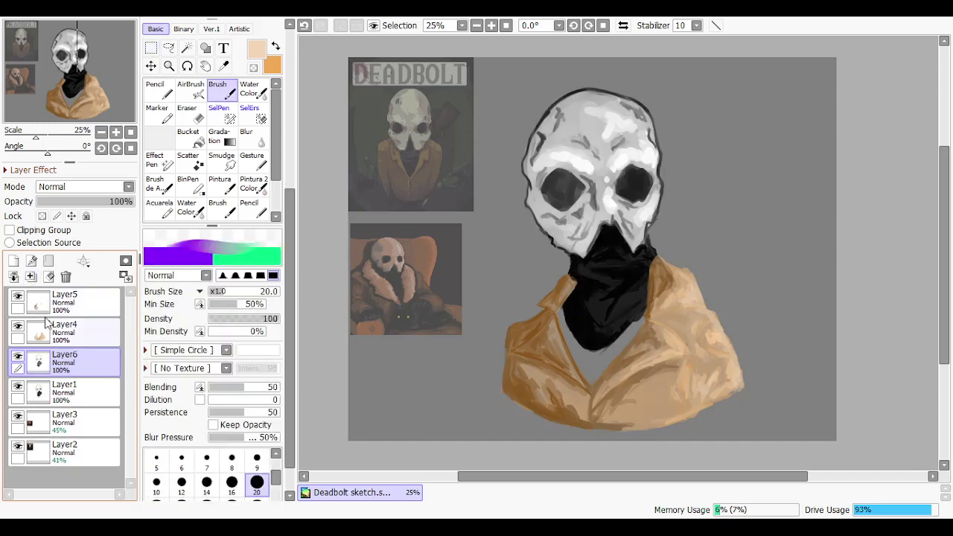
left_click(18, 356)
left_click_drag(55, 358, 56, 405)
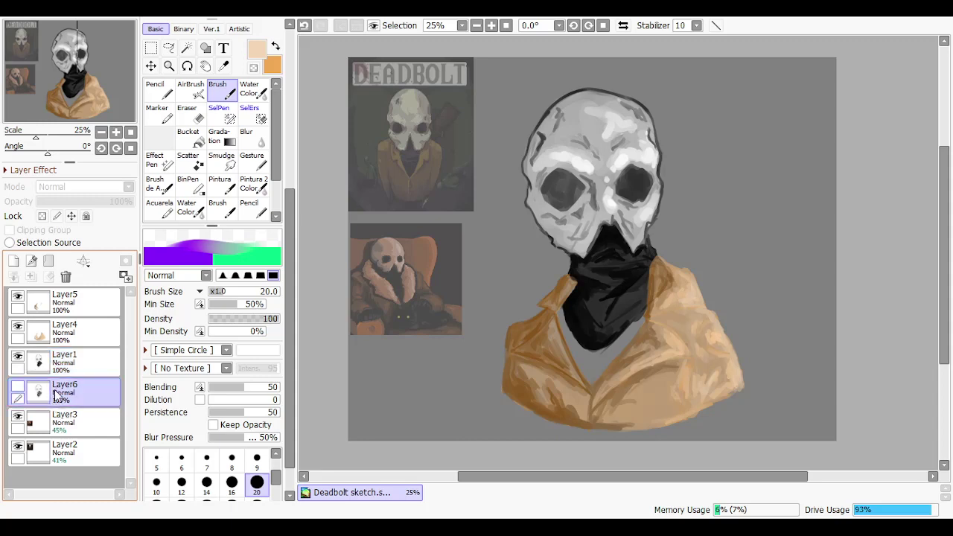
Merge Layer5 down into the jacket's Layer4
left_click(72, 341)
left_click(52, 313)
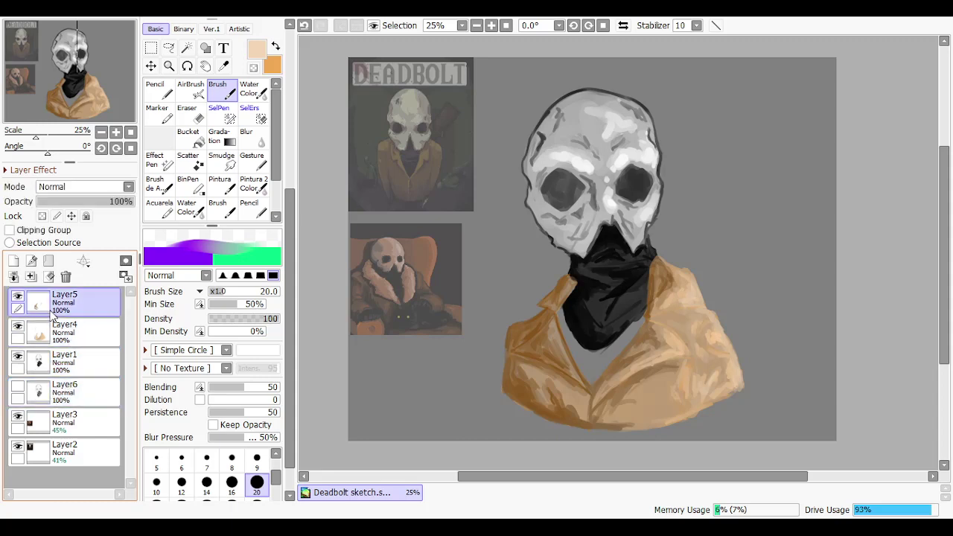
left_click(31, 276)
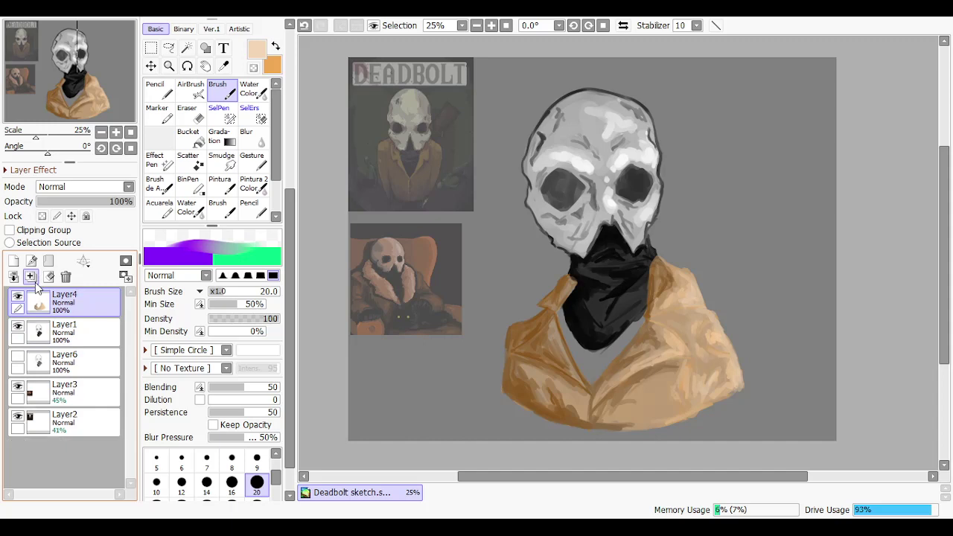
Copy the jacket from Layer4, paste it as a new layer and merge that copy down into Layer4
key("ctrl+t")
left_click_drag(399, 114, 804, 447)
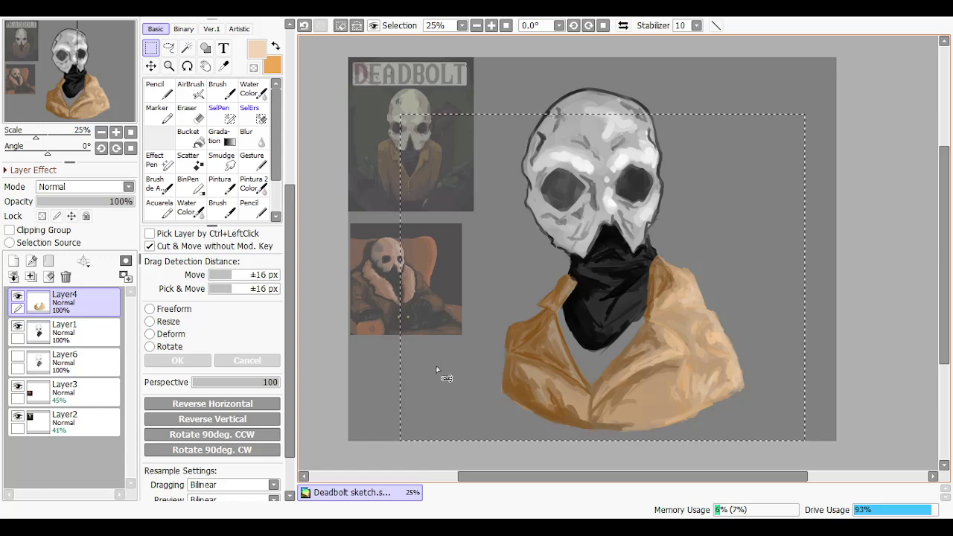
key("ctrl+c")
key("ctrl+v")
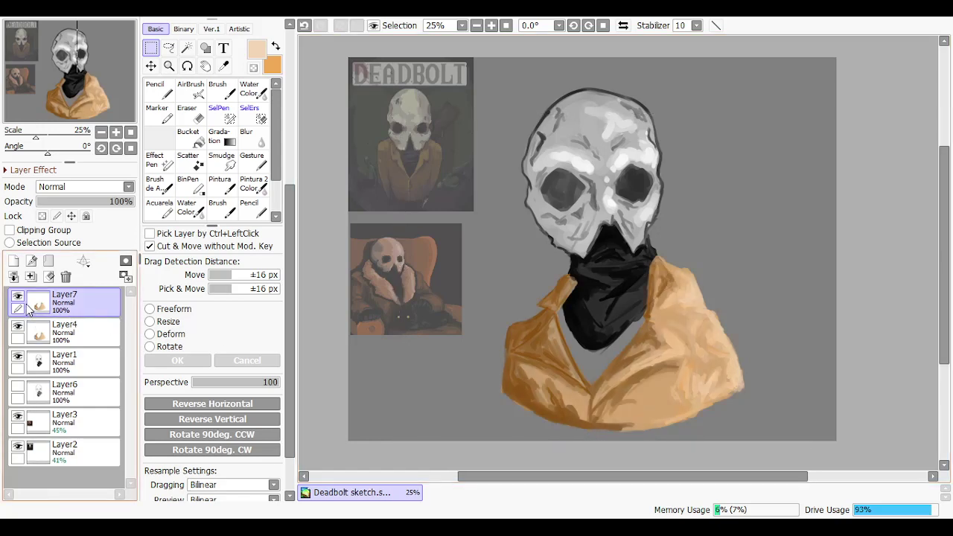
left_click(30, 276)
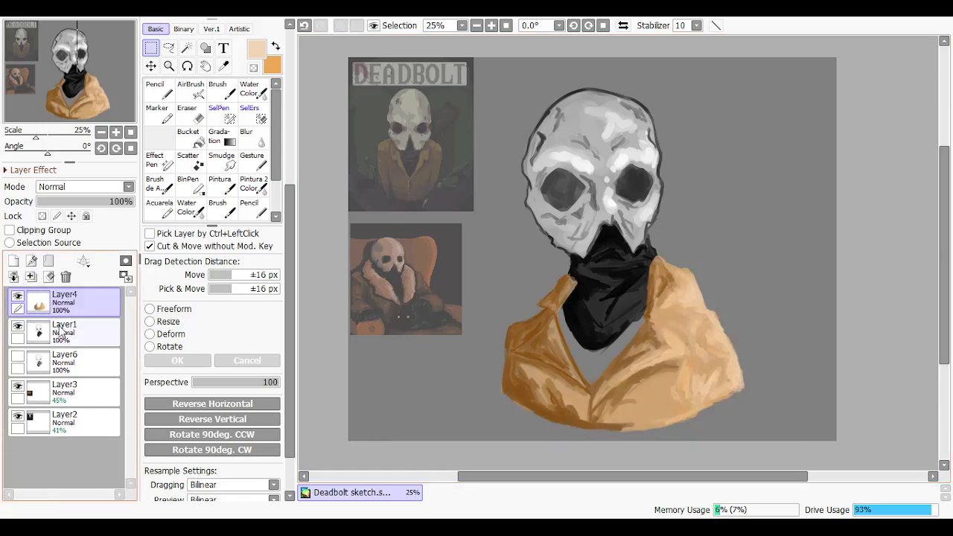
Keep another copy of the jacket as a hidden layer beneath the hidden skull layer
key("ctrl+z")
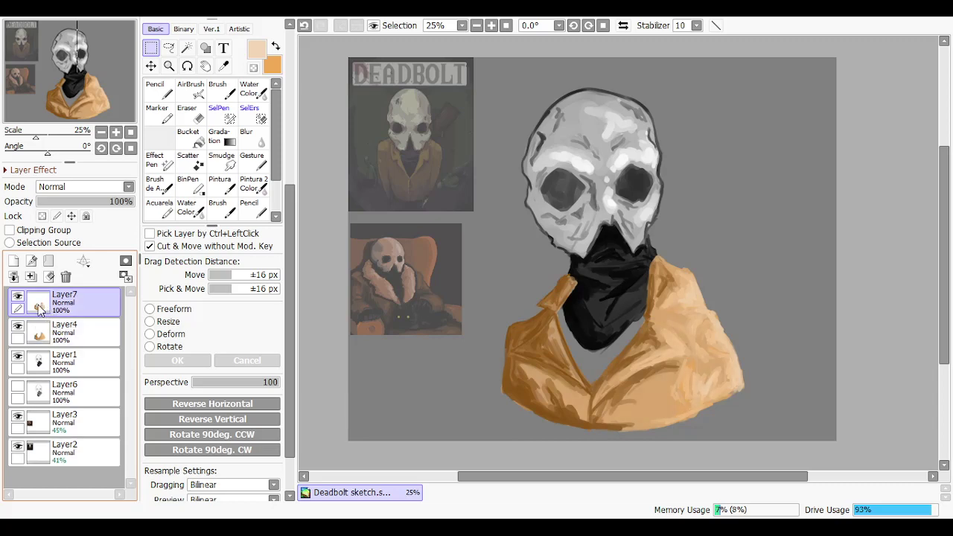
left_click_drag(47, 313, 61, 402)
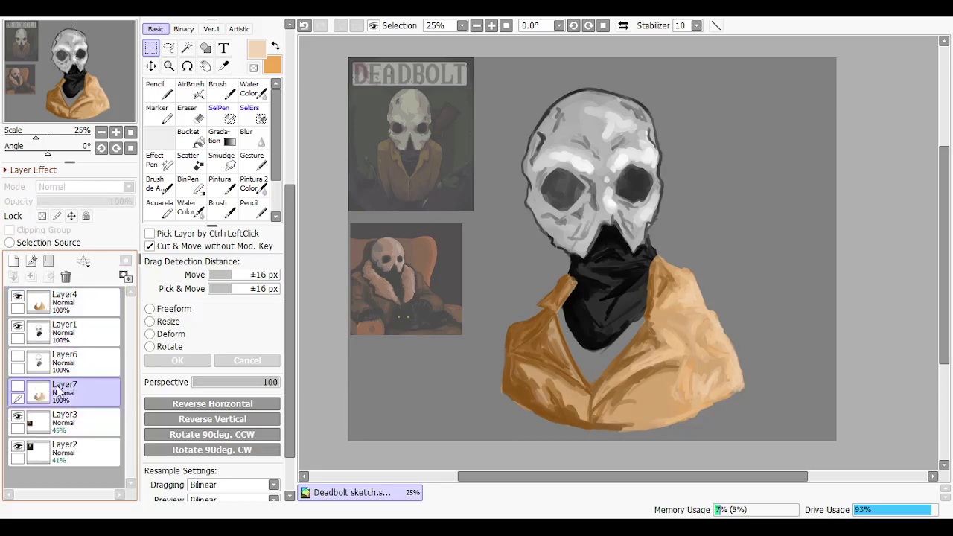
Erase Layer1's stray paint around the right collar with the size 50 Eraser, hiding the jacket layer to check beneath it
left_click(61, 337)
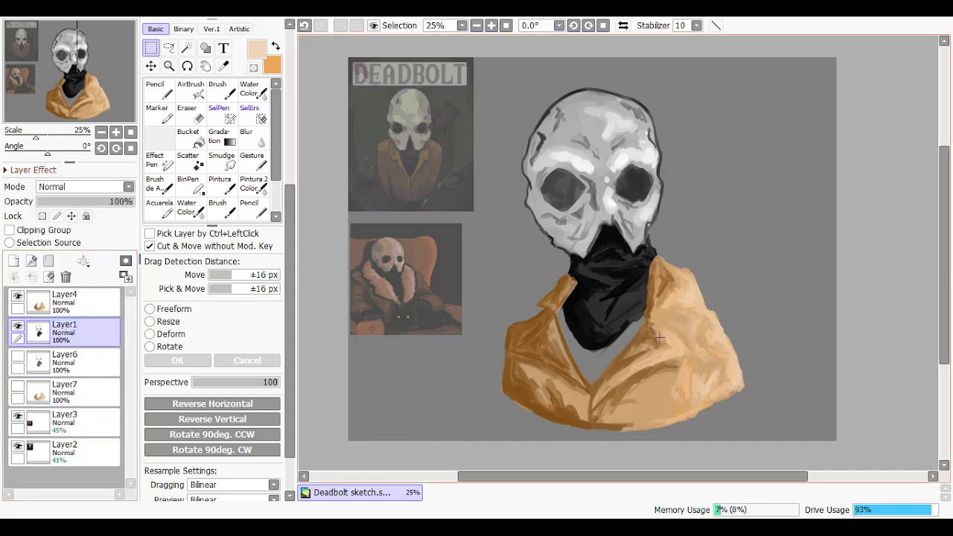
key("e")
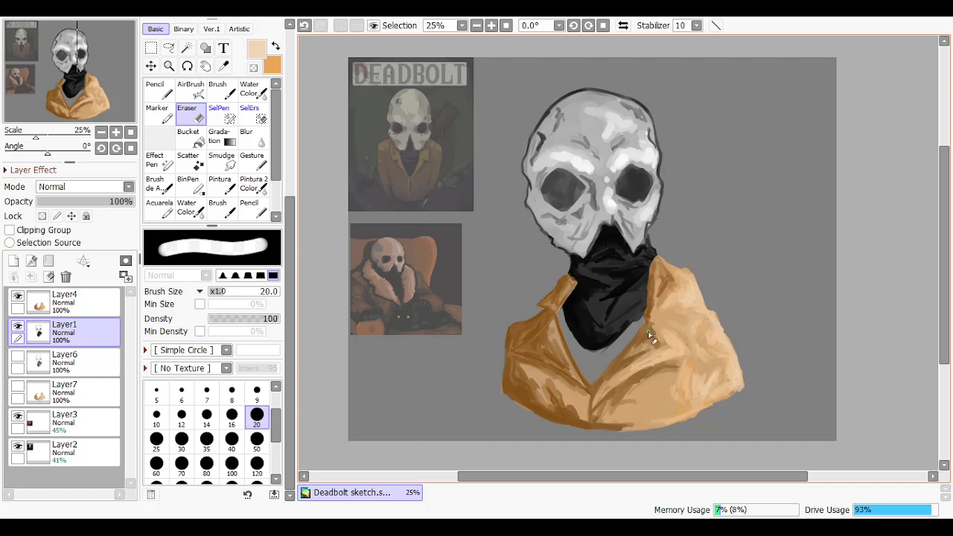
left_click(263, 450)
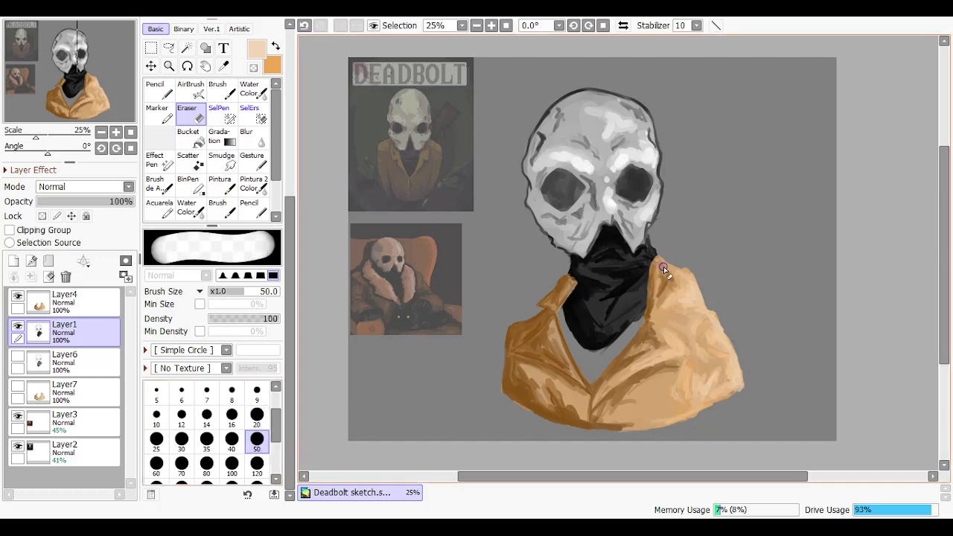
left_click_drag(663, 267, 672, 287)
left_click(17, 297)
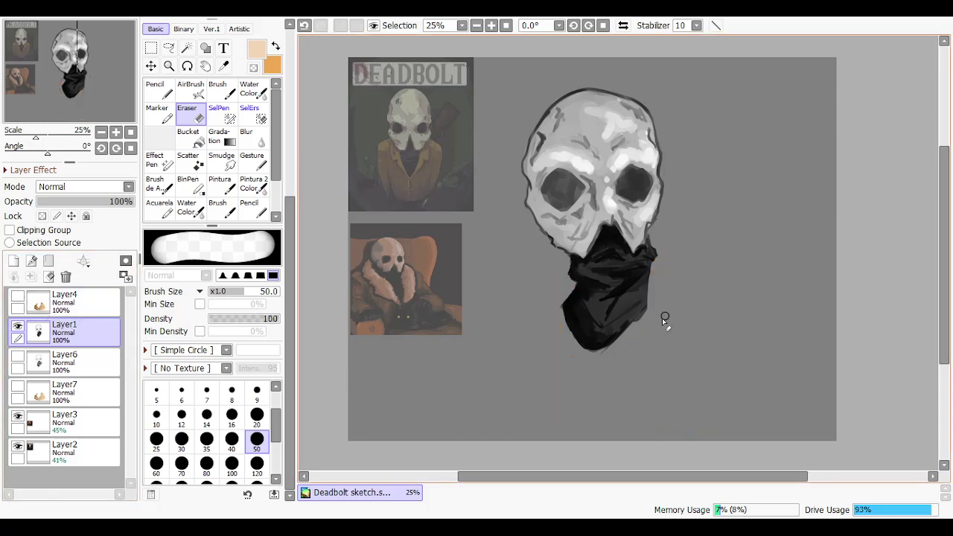
left_click(17, 296)
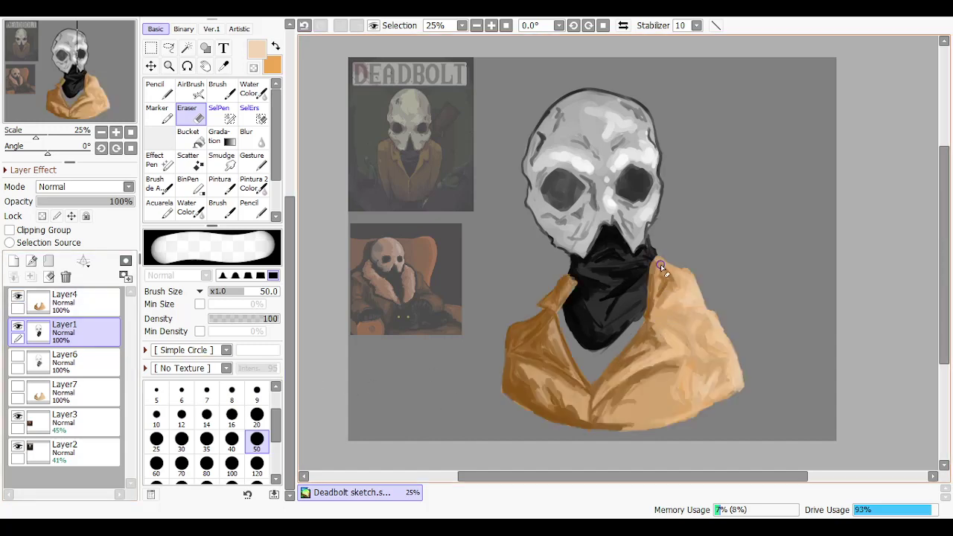
Lower the jacket layer's opacity to 52% to reveal the scarf paint beneath the left collar
scroll(575, 289, "up", 3)
scroll(575, 289, "up", 1)
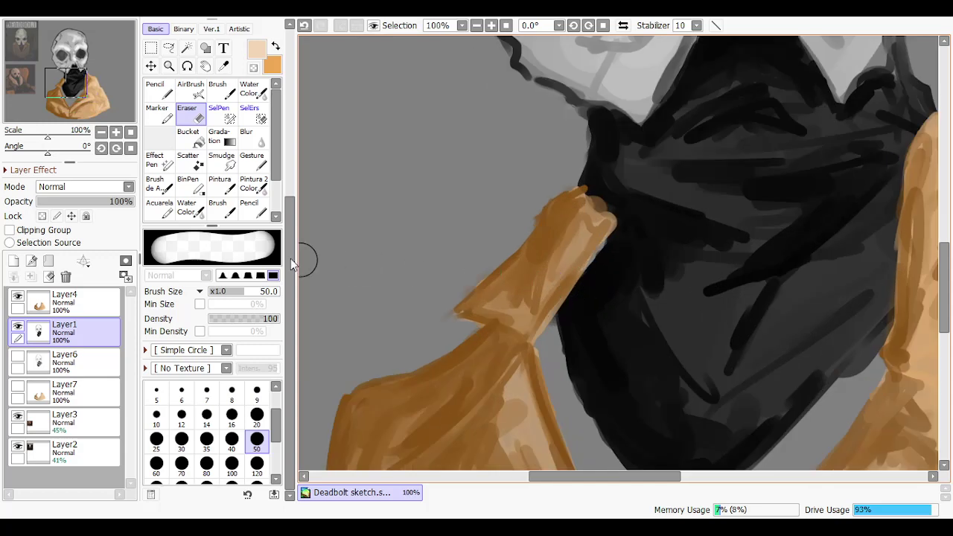
left_click(67, 305)
left_click(89, 202)
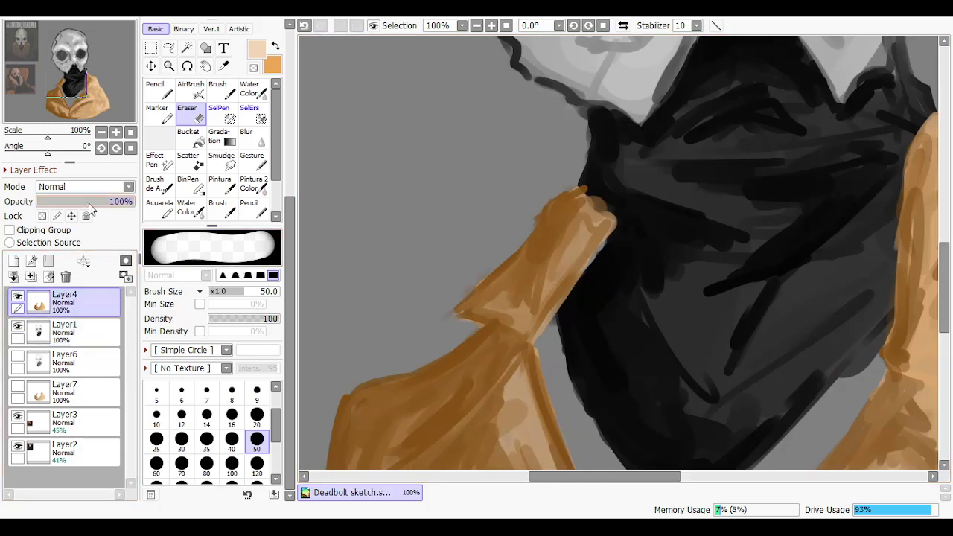
left_click_drag(88, 202, 87, 203)
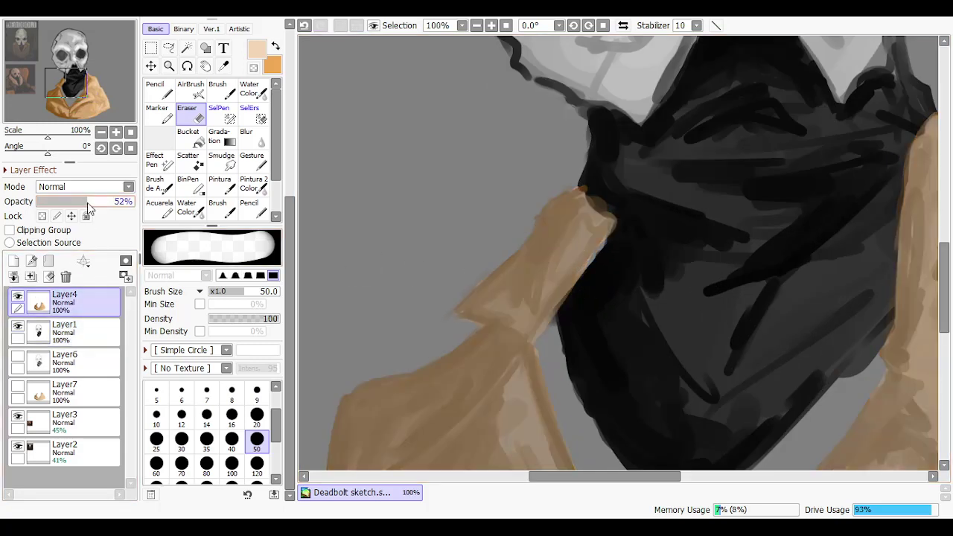
Erase Layer1's paint showing through the left collar with the size 50 Eraser, comparing the collar with and without the stroke
left_click(67, 331)
scroll(524, 235, "up", 1)
mouse_move(523, 235)
left_mouse_down()
mouse_move(602, 265)
mouse_move(606, 206)
mouse_move(625, 215)
mouse_move(613, 221)
mouse_move(591, 193)
mouse_move(614, 218)
mouse_move(609, 240)
mouse_move(613, 228)
mouse_move(580, 264)
mouse_move(615, 221)
mouse_move(609, 212)
mouse_move(626, 236)
left_mouse_up()
left_click_drag(591, 165, 588, 191)
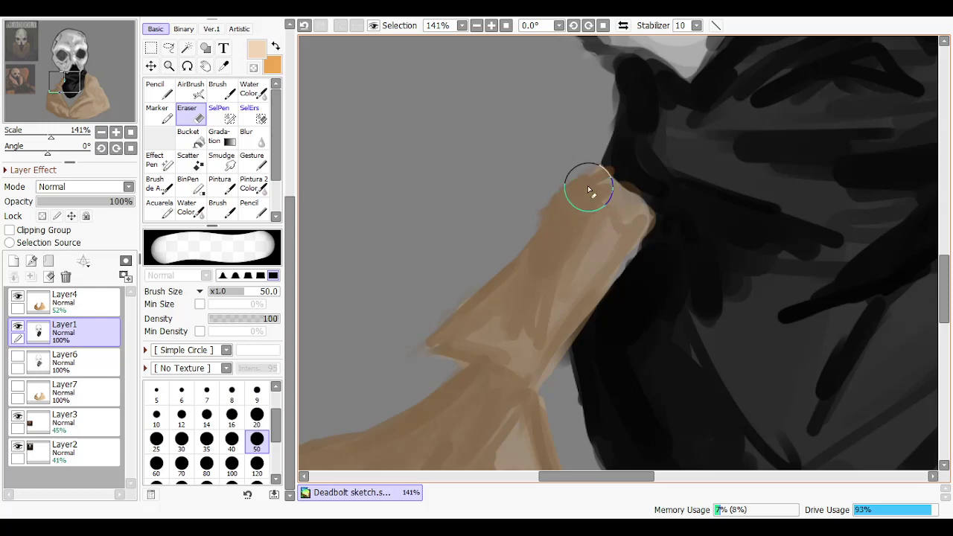
key("ctrl+z")
key("ctrl+y")
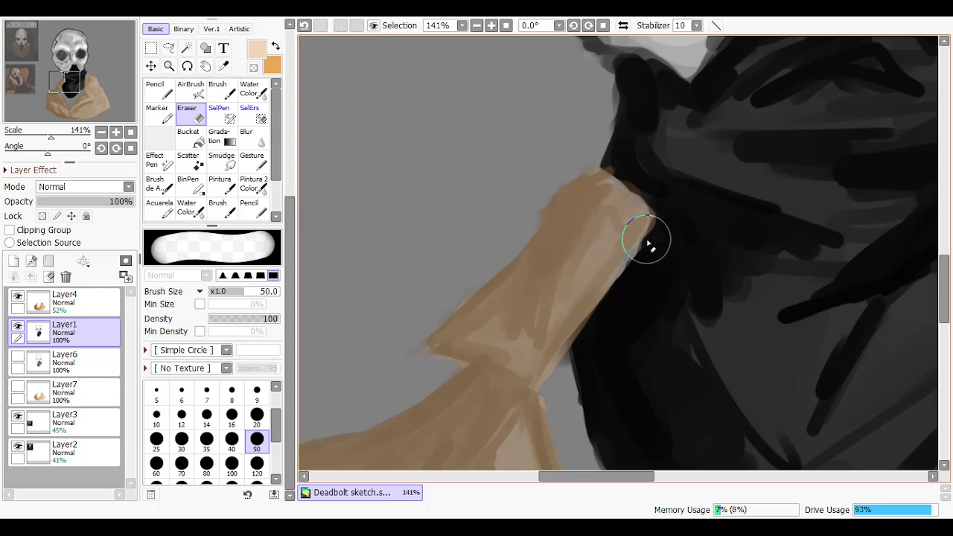
key("ctrl+z")
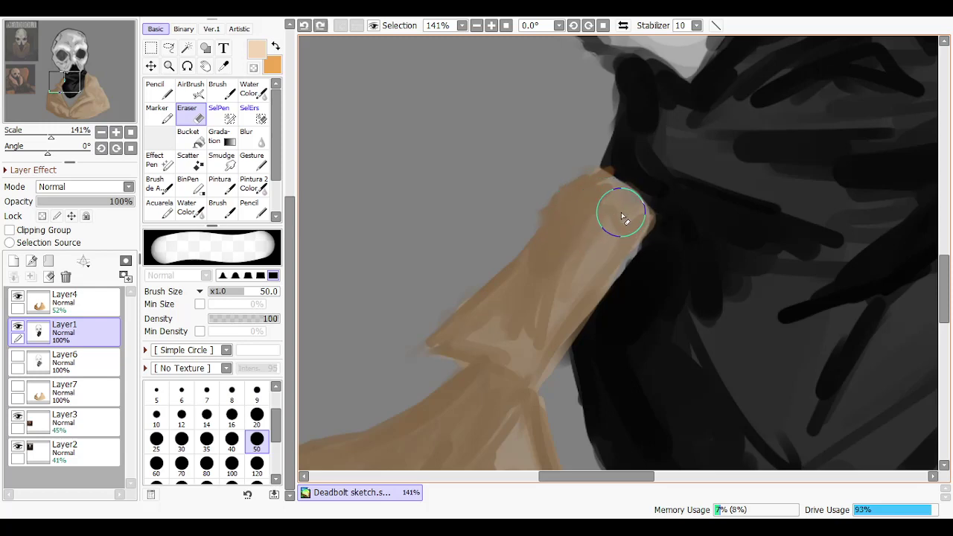
key("ctrl+y")
scroll(472, 257, "down", 5)
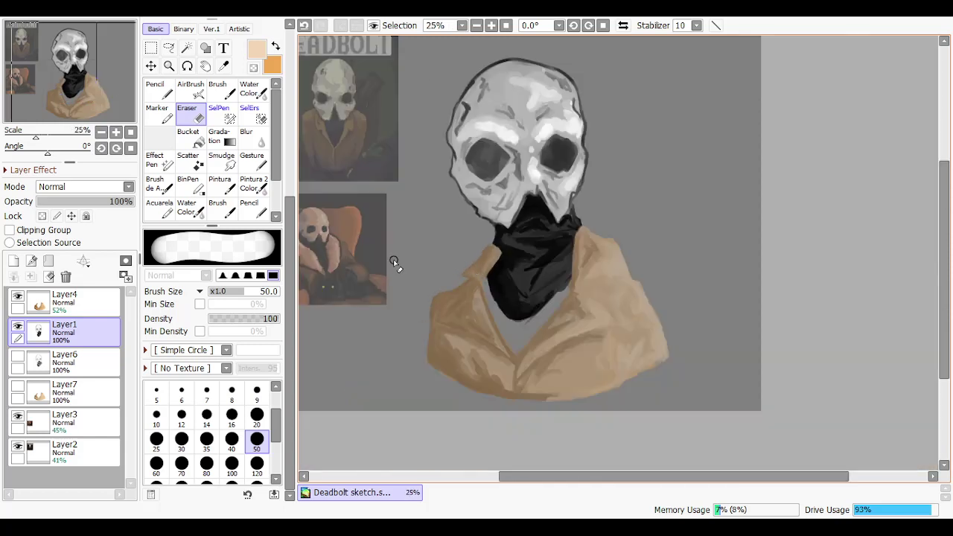
Restore the jacket layer's opacity to 100%
scroll(394, 262, "up", 2)
left_click(74, 301)
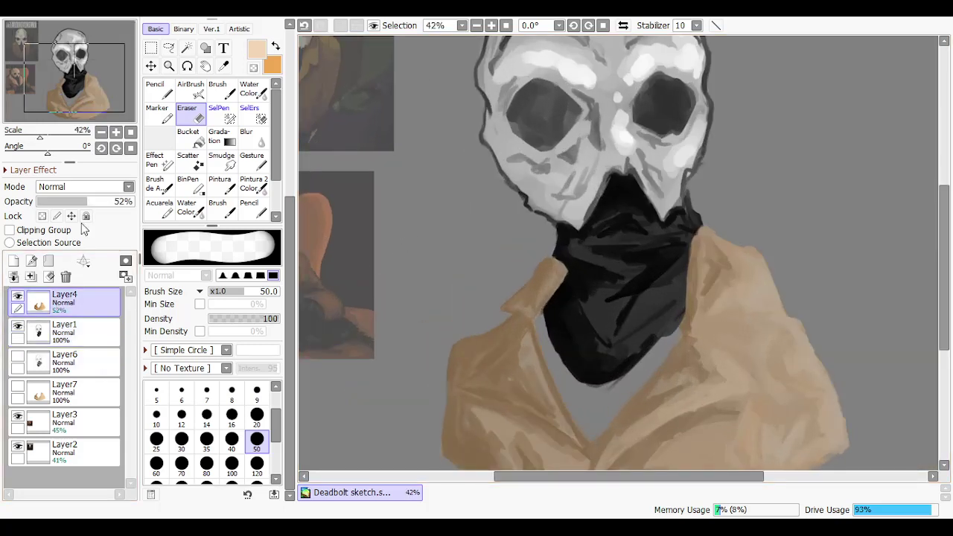
left_click_drag(84, 201, 134, 201)
Set up the Marker on Layer1 with white as the main colour and black as the secondary colour
scroll(585, 297, "up", 1)
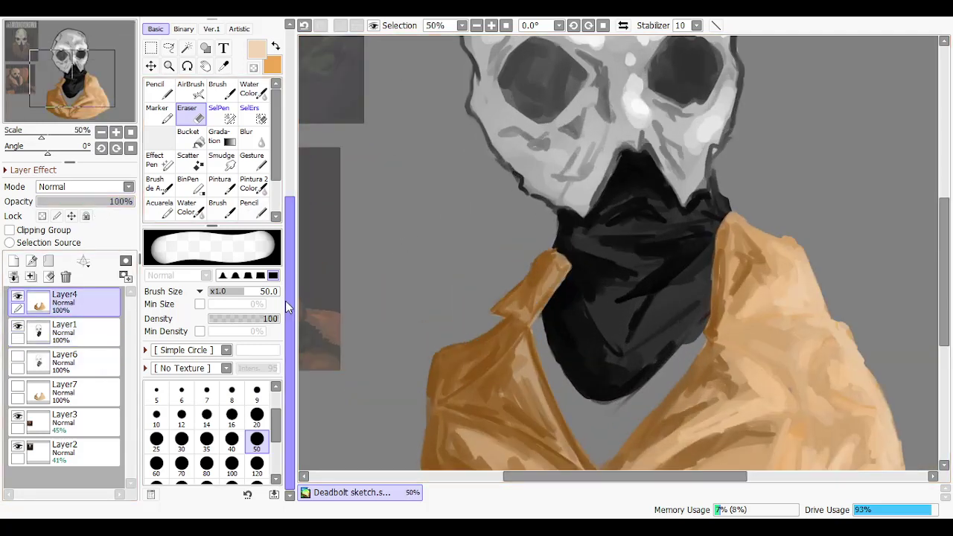
left_click(75, 333)
left_click(157, 111)
scroll(290, 100, "up", 5)
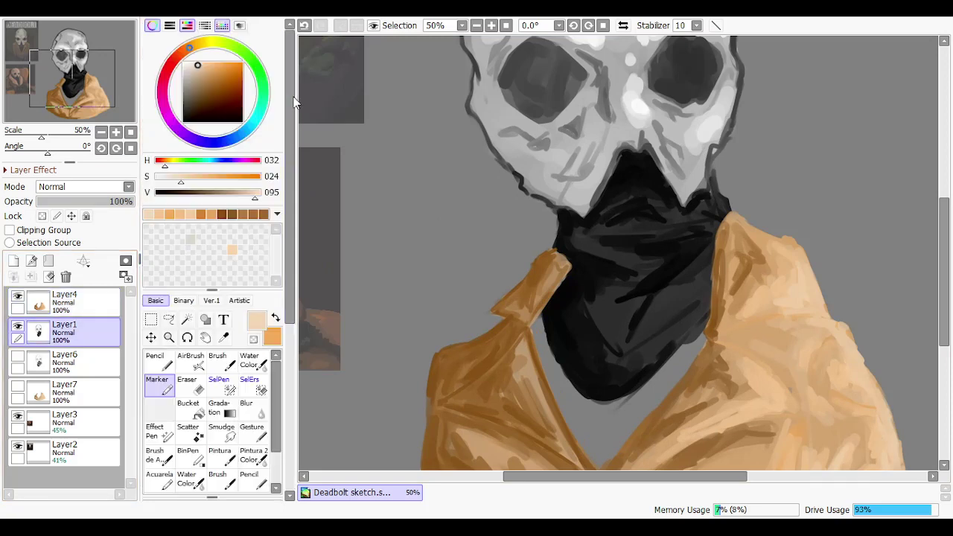
left_click(183, 121)
scroll(548, 299, "up", 1)
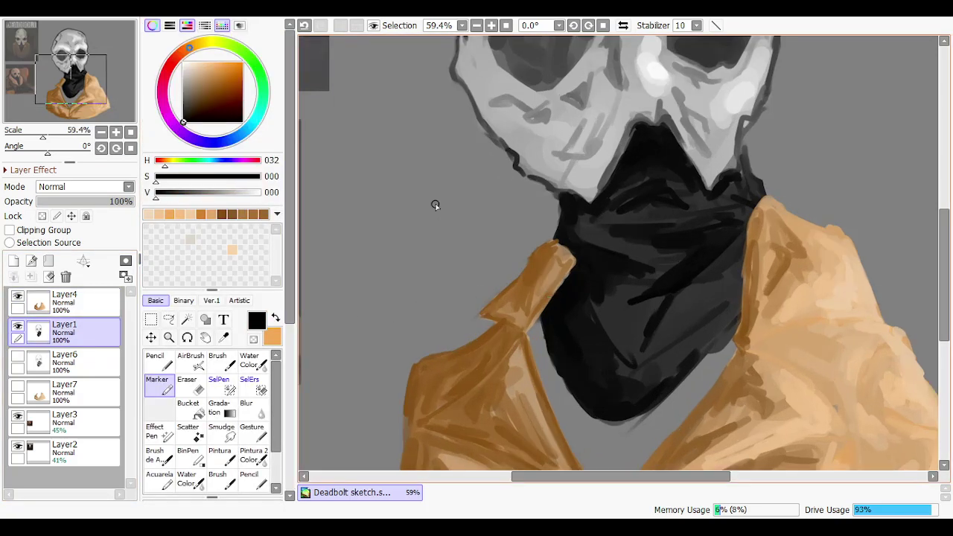
left_click(274, 314)
left_click_drag(203, 93, 164, 51)
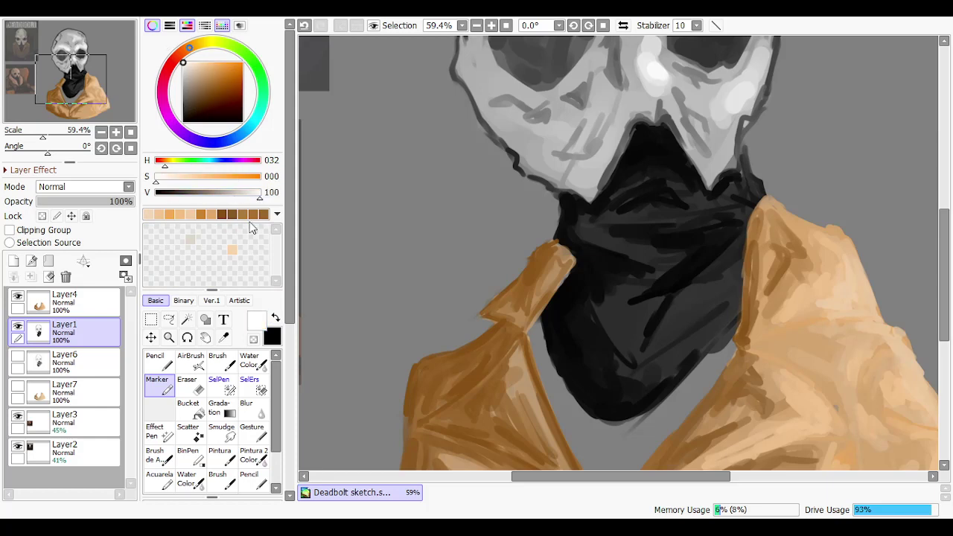
Switch to black and paint the scarf's edge with the Marker beside and below the small collar flap
left_click(276, 318)
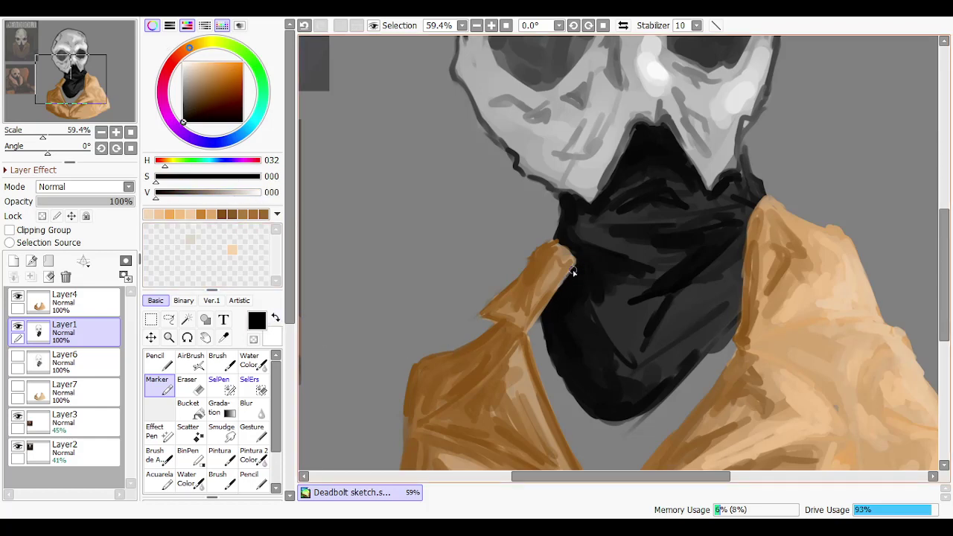
left_click_drag(572, 274, 559, 331)
key("ctrl+z")
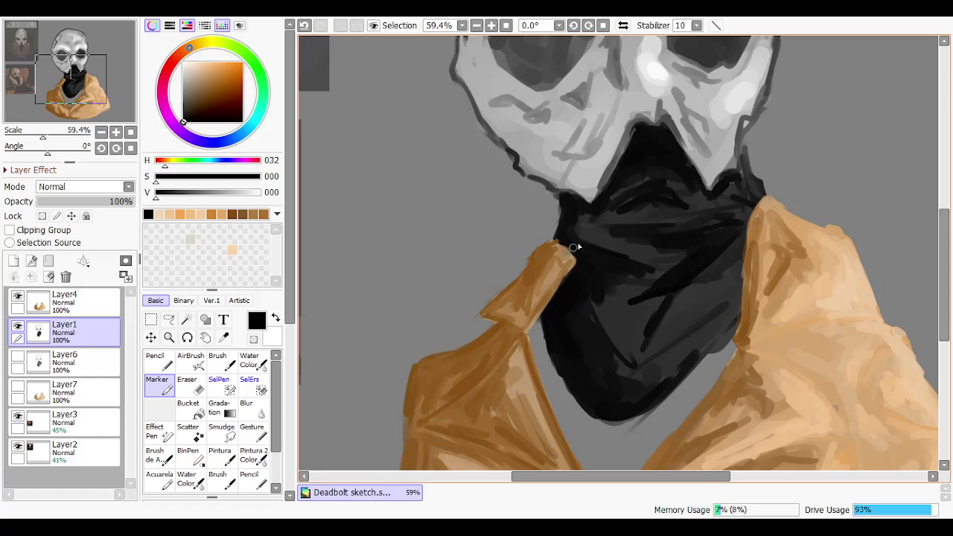
key("ctrl+z")
left_click_drag(557, 244, 578, 255)
key("ctrl+z")
mouse_move(533, 334)
left_mouse_down()
mouse_move(542, 323)
mouse_move(533, 341)
mouse_move(541, 323)
mouse_move(542, 340)
mouse_move(530, 343)
mouse_move(546, 383)
mouse_move(530, 337)
mouse_move(559, 384)
left_mouse_up()
Set the Marker size to 50 and fill the coat's neck opening below the scarf with black
scroll(559, 383, "down", 3)
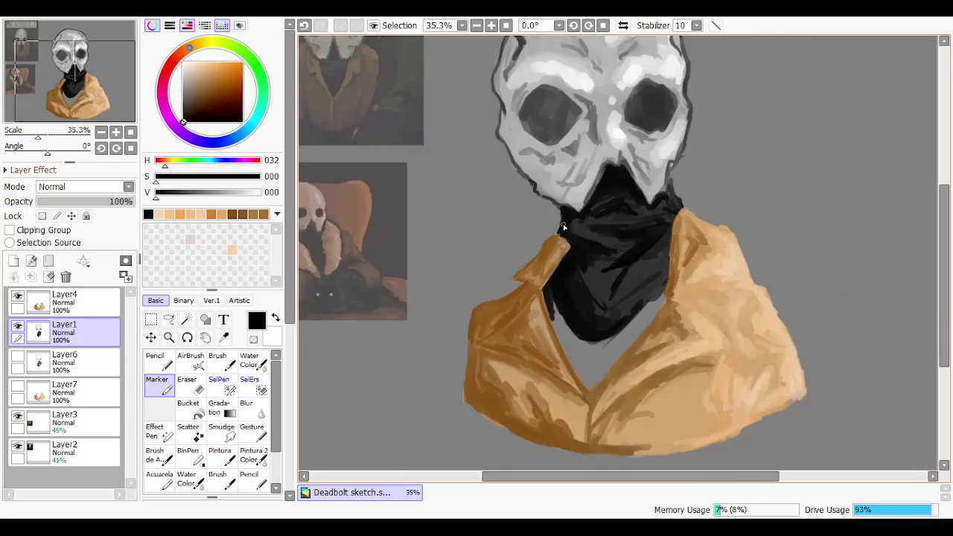
scroll(551, 345, "up", 1)
scroll(290, 453, "down", 5)
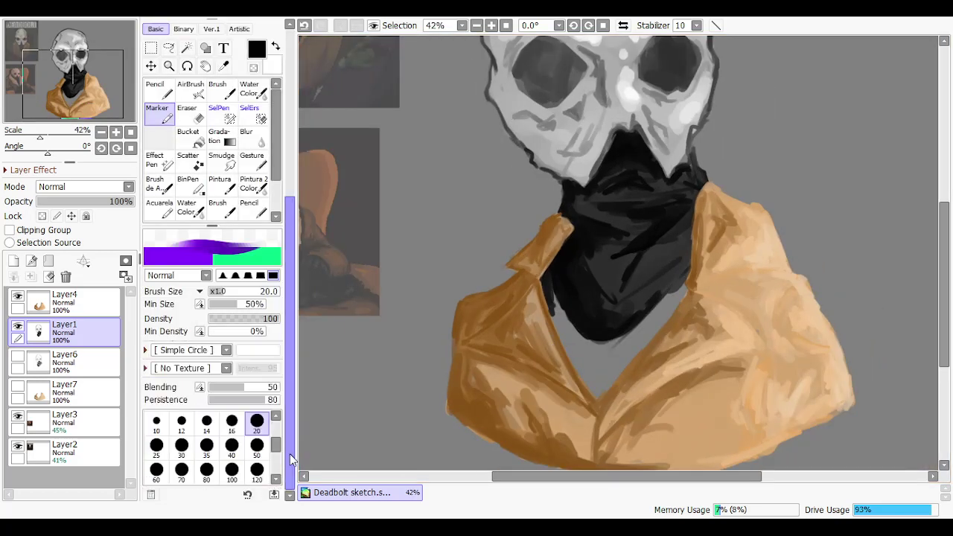
left_click(257, 444)
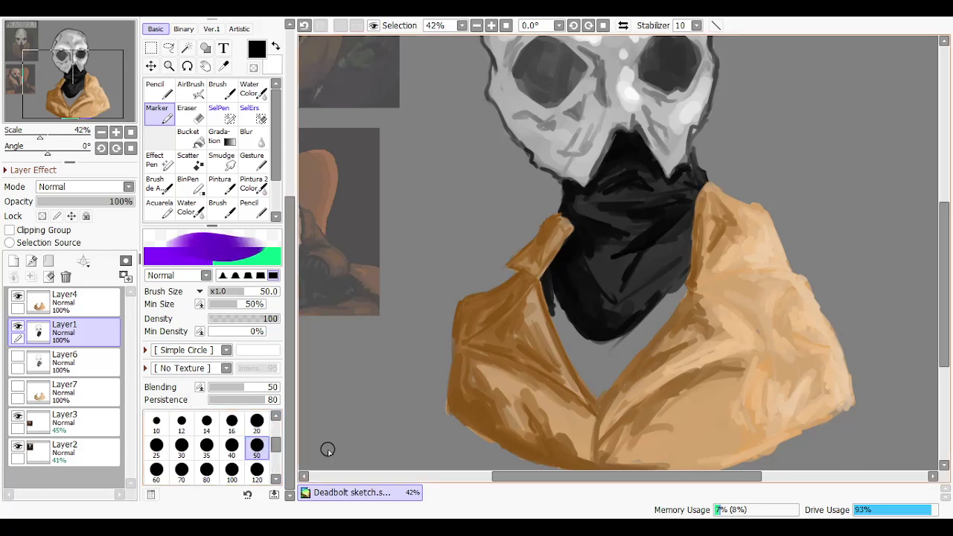
mouse_move(555, 284)
left_mouse_down()
mouse_move(572, 351)
mouse_move(570, 343)
mouse_move(583, 358)
mouse_move(552, 289)
mouse_move(597, 392)
mouse_move(684, 285)
mouse_move(621, 357)
mouse_move(602, 364)
mouse_move(583, 324)
left_mouse_up()
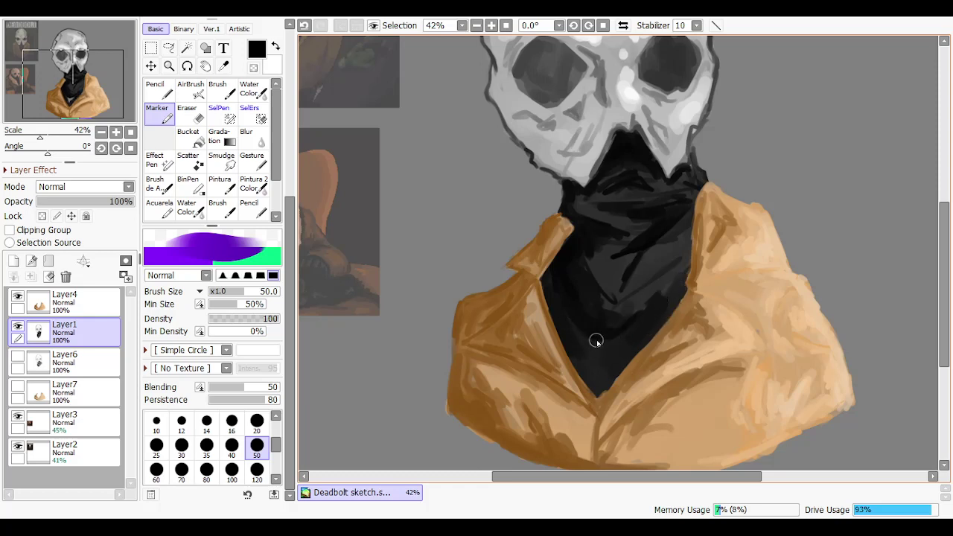
Set the Marker size to 20 and shade dark strokes into the lower scarf down to the coat's V-neck
left_click(257, 421)
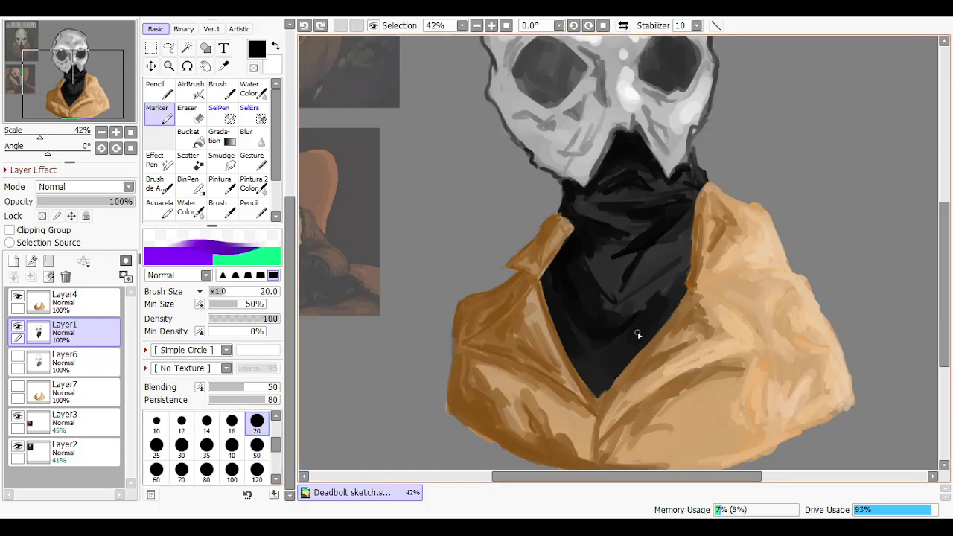
left_click_drag(656, 320, 619, 362)
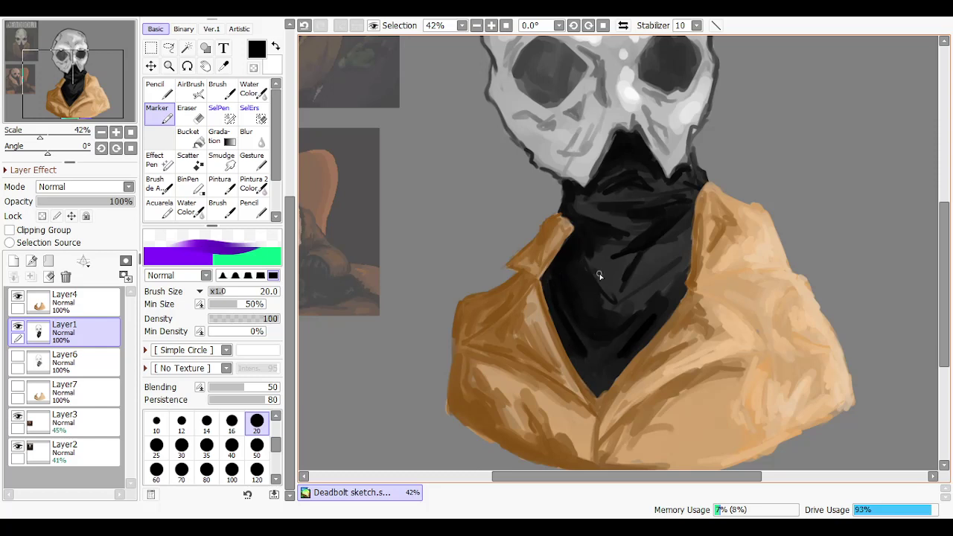
key("ctrl+z")
key("ctrl+y")
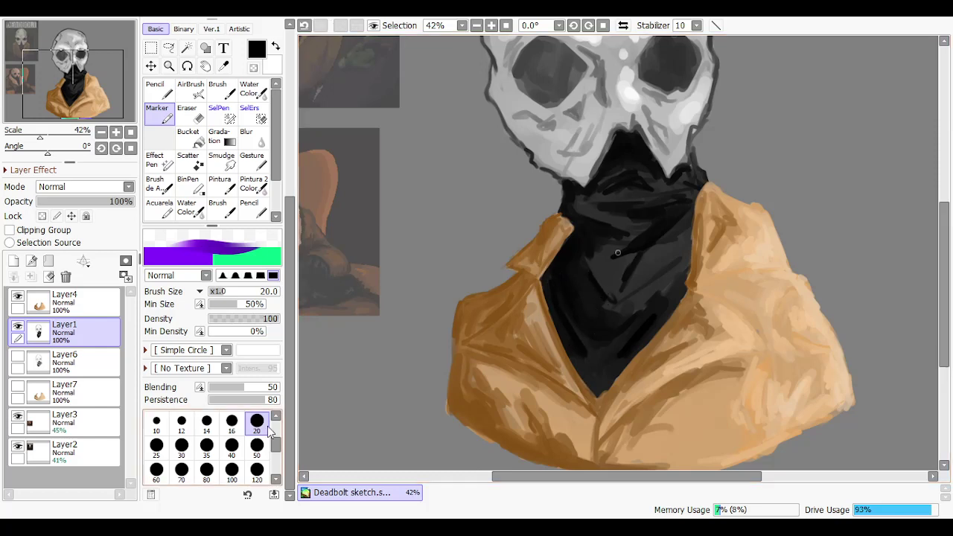
Set the Marker size to 16 and refine the dark folds across the middle of the scarf
left_click(232, 421)
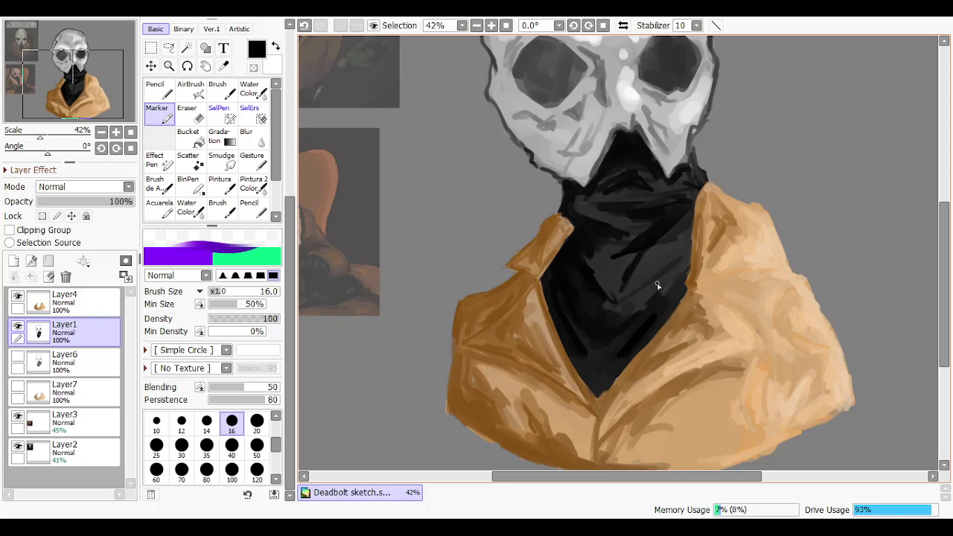
mouse_move(634, 301)
left_mouse_down()
mouse_move(668, 268)
mouse_move(650, 286)
left_mouse_up()
key("ctrl+z")
key("ctrl+z")
key("ctrl+y")
key("ctrl+z")
key("ctrl+y")
key("ctrl+z")
key("ctrl+z")
Darken the scarf's upper edge beside the skull's jaw, above the larger collar
left_click_drag(692, 149, 694, 170)
key("ctrl+z")
key("ctrl+y")
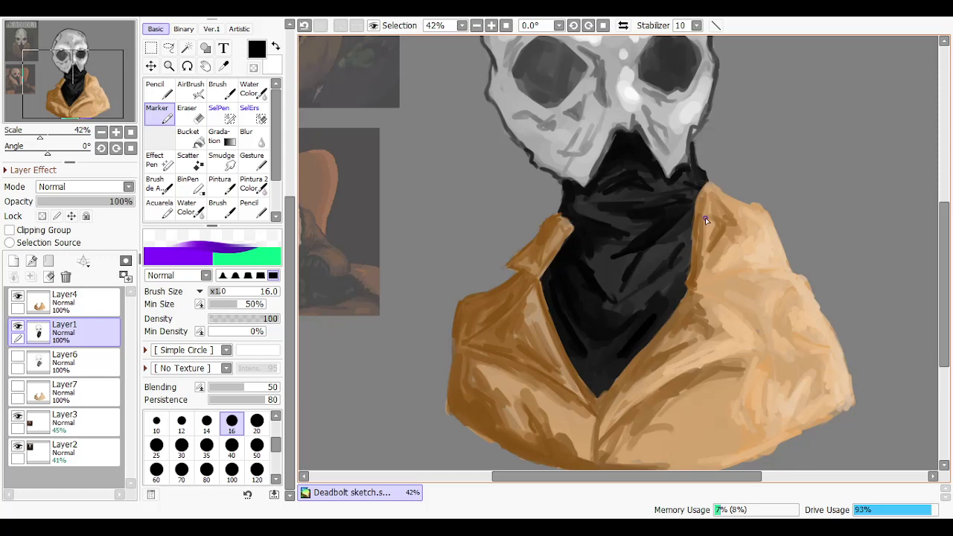
key("ctrl+z")
key("ctrl+y")
key("ctrl+z")
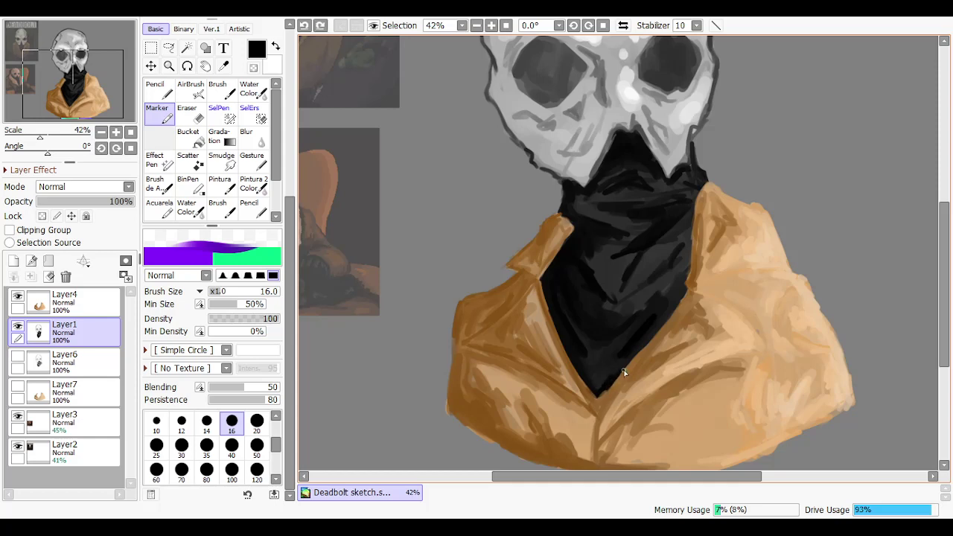
Set the Marker size to 50 and darken the lower scarf from the V-neck upward
left_click(256, 445)
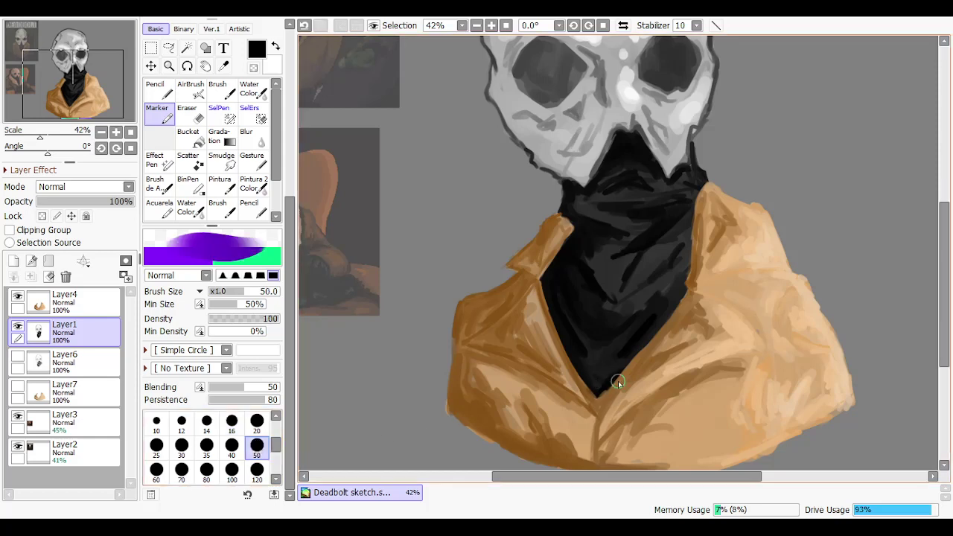
mouse_move(599, 381)
left_mouse_down()
mouse_move(565, 331)
mouse_move(580, 363)
mouse_move(579, 294)
left_mouse_up()
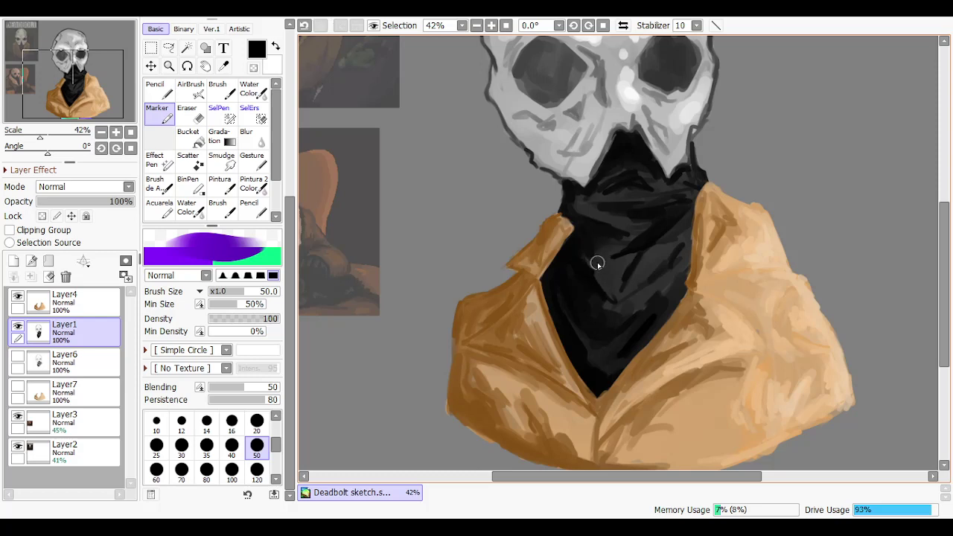
key("ctrl+z")
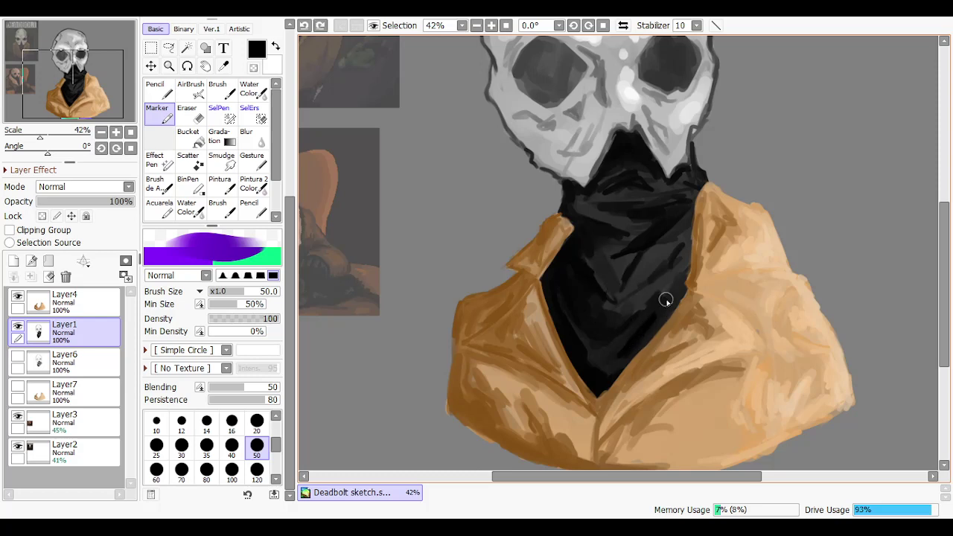
Reduce the Marker size to 20 and paint dark strokes on the scarf along the larger collar
key("bracketleft")
key("bracketleft")
key("bracketleft")
key("bracketleft")
key("bracketleft")
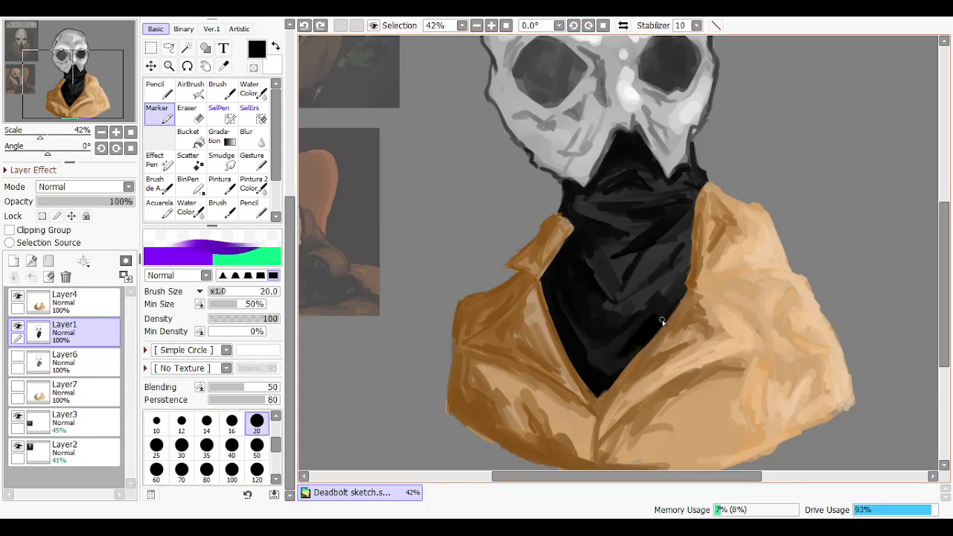
mouse_move(669, 299)
left_mouse_down()
mouse_move(683, 271)
mouse_move(688, 247)
mouse_move(669, 298)
mouse_move(684, 286)
mouse_move(691, 214)
left_mouse_up()
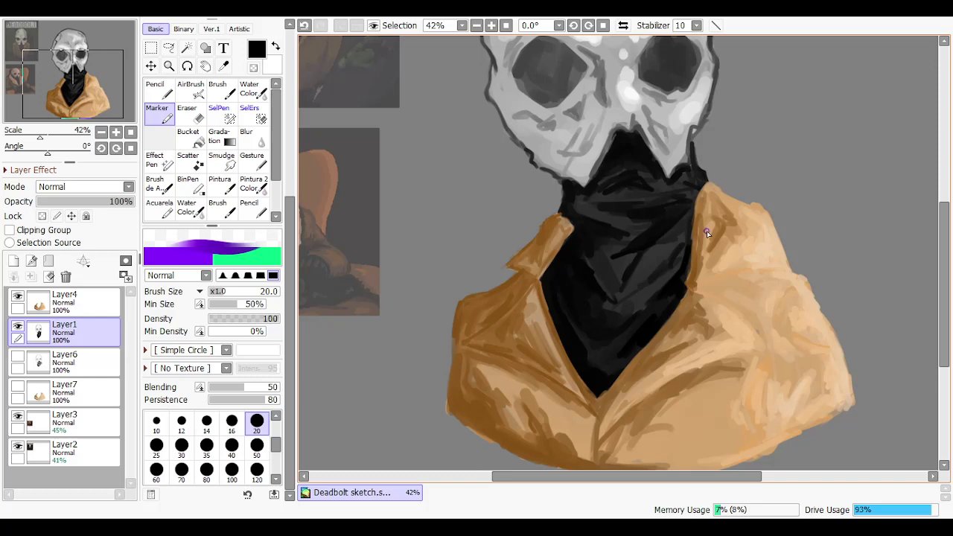
key("e")
key("ctrl+z")
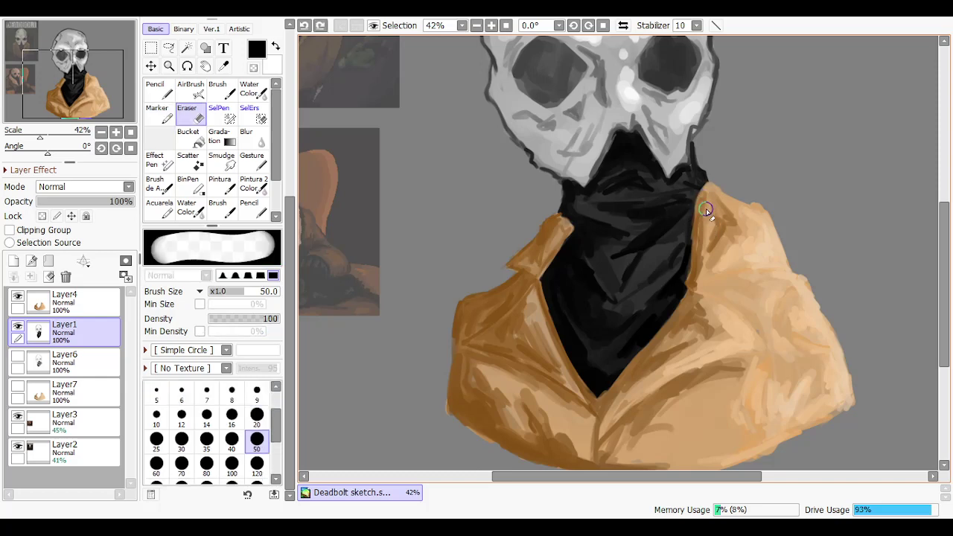
key("ctrl+y")
scroll(632, 293, "down", 2)
scroll(761, 298, "up", 1)
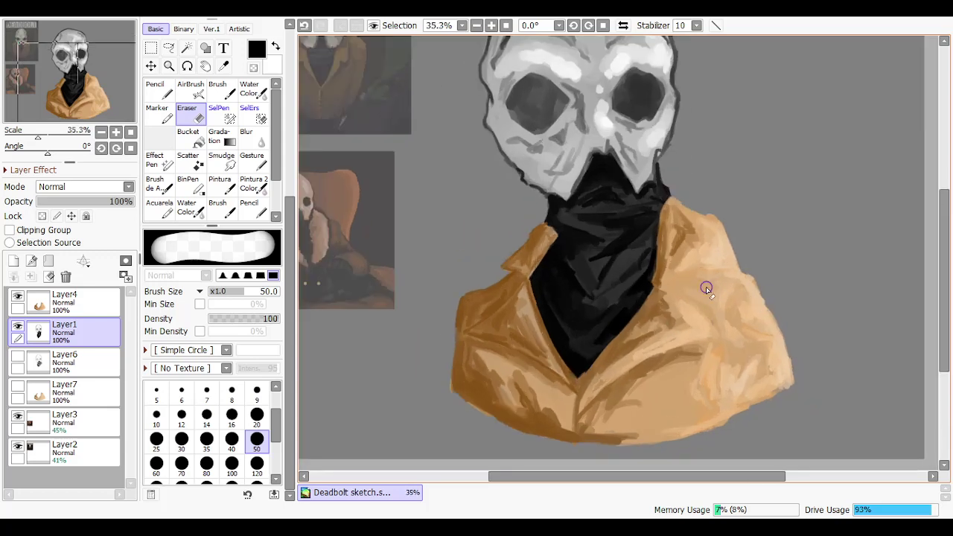
Select Layer4 and set the two paint colours to orange (H 032, S 062, V 095) and its darker shade with V 079
left_click(64, 298)
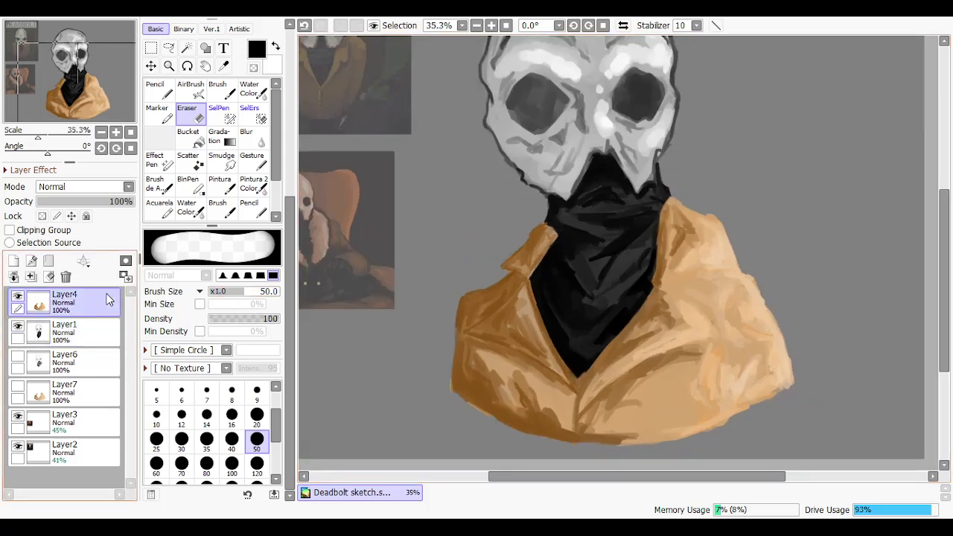
left_click(288, 67)
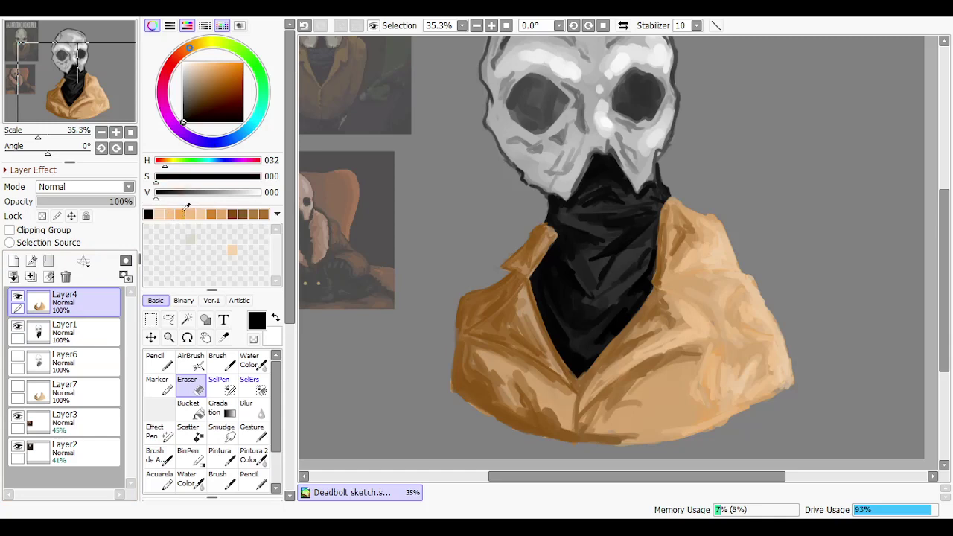
left_click(187, 213)
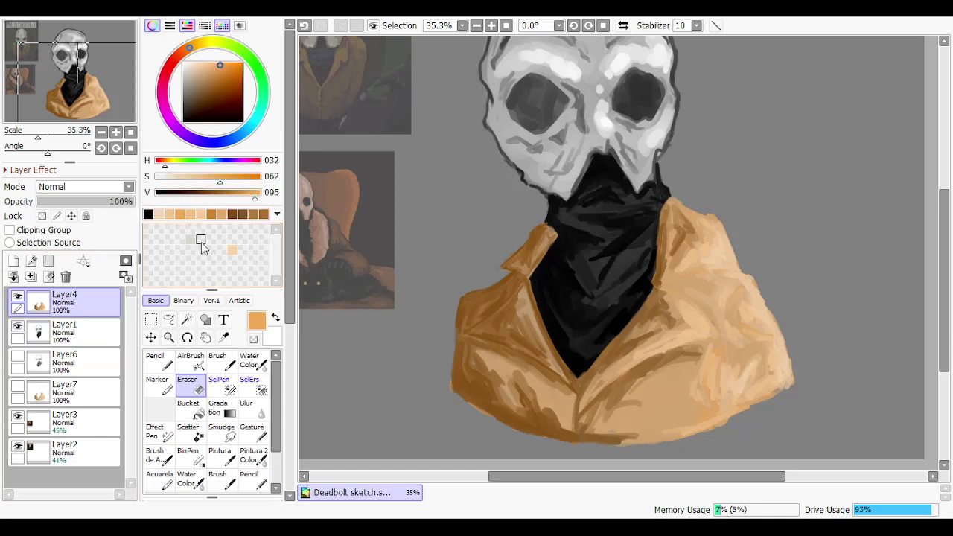
left_click(276, 318)
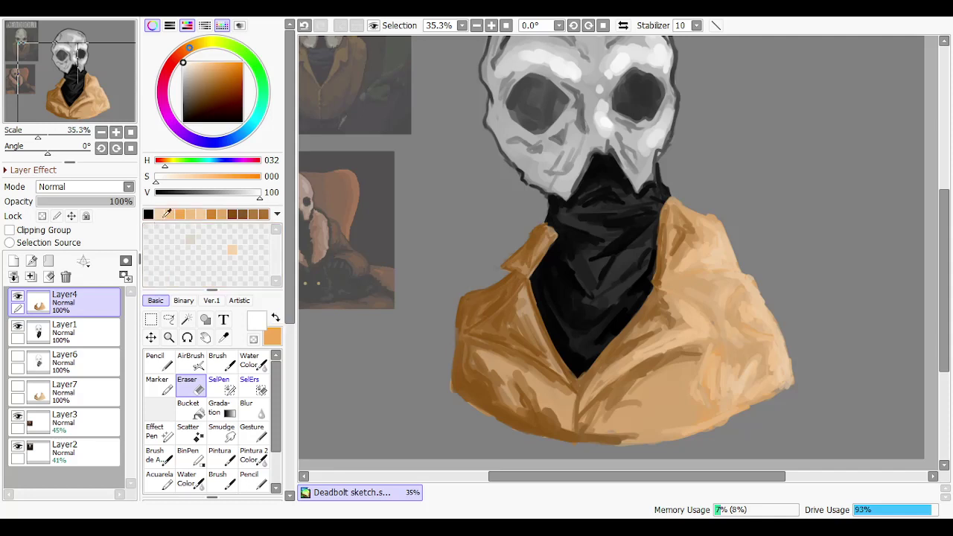
left_click(180, 214)
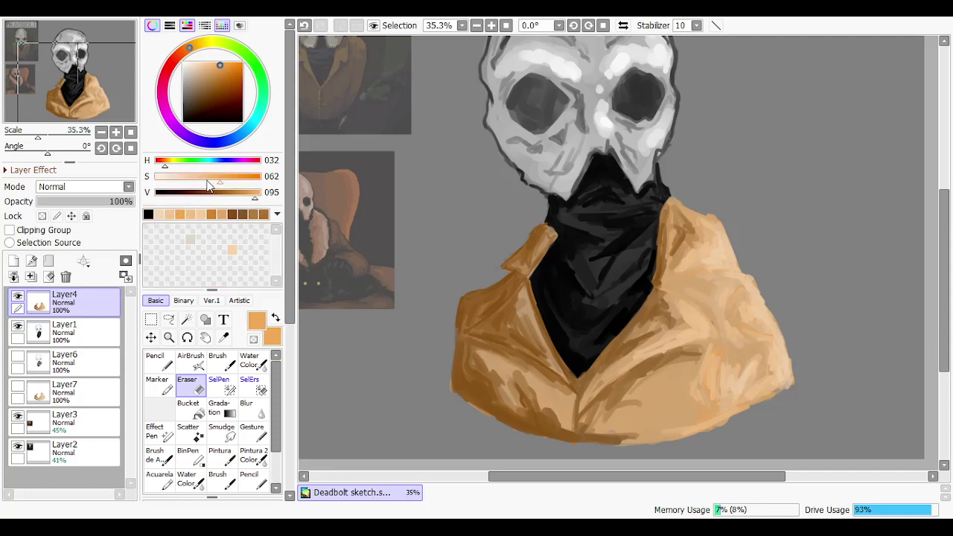
left_click(241, 198)
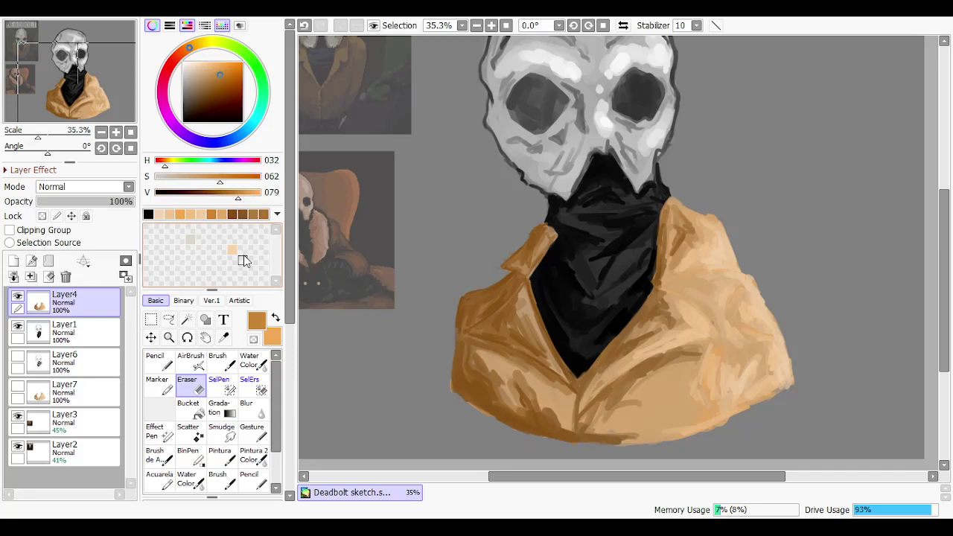
left_click(275, 318)
Paint creases on the coat's lighter shoulder and sleeve with the Marker at size 14 in the darker orange
left_click(157, 384)
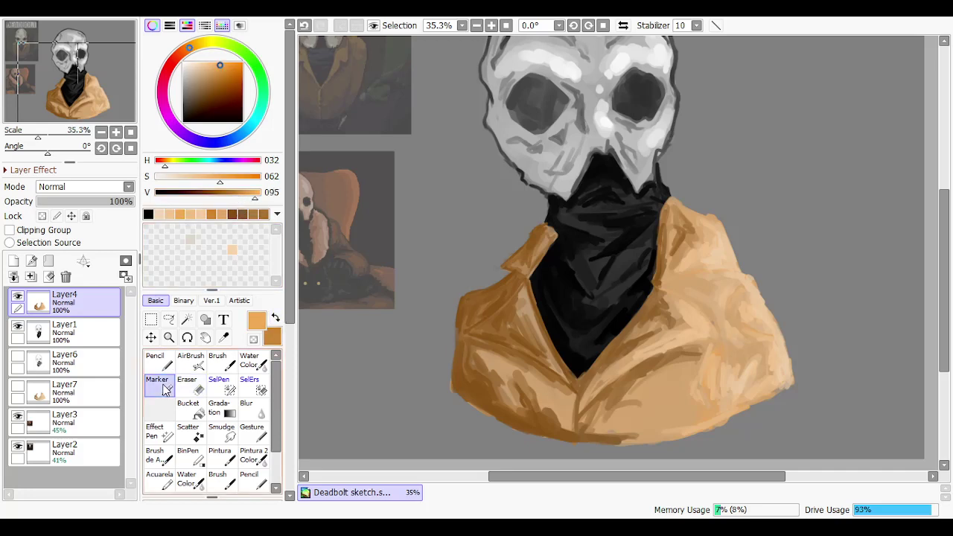
left_click(289, 438)
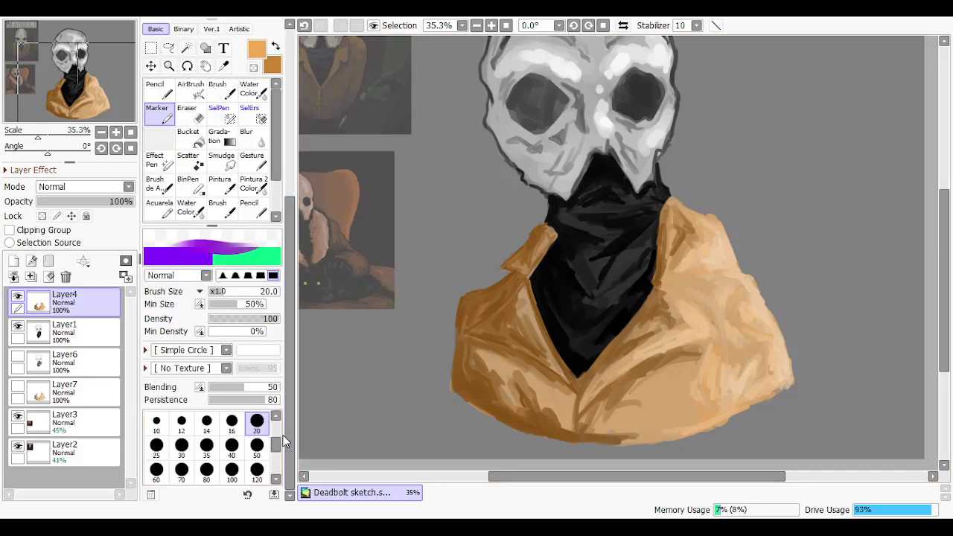
left_click(231, 425)
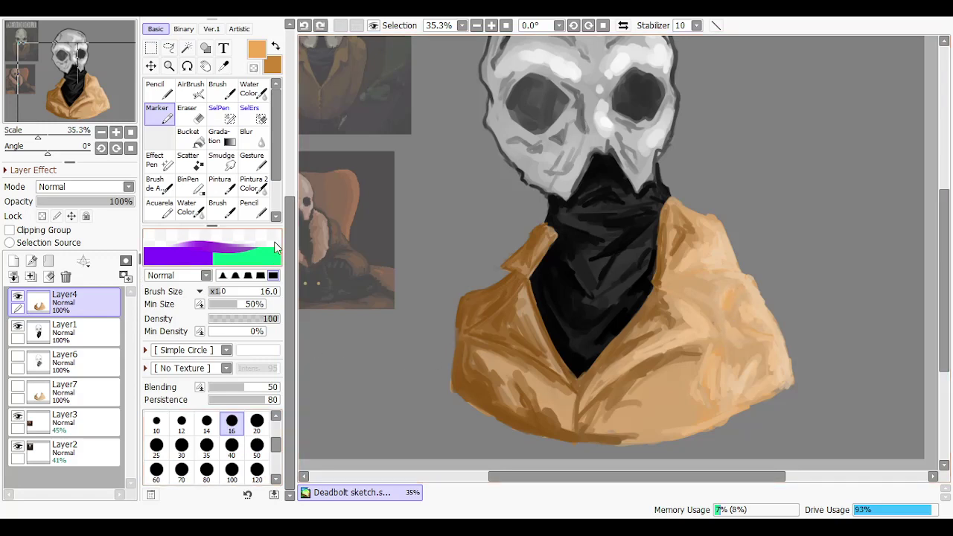
left_click(275, 47)
left_click(182, 423)
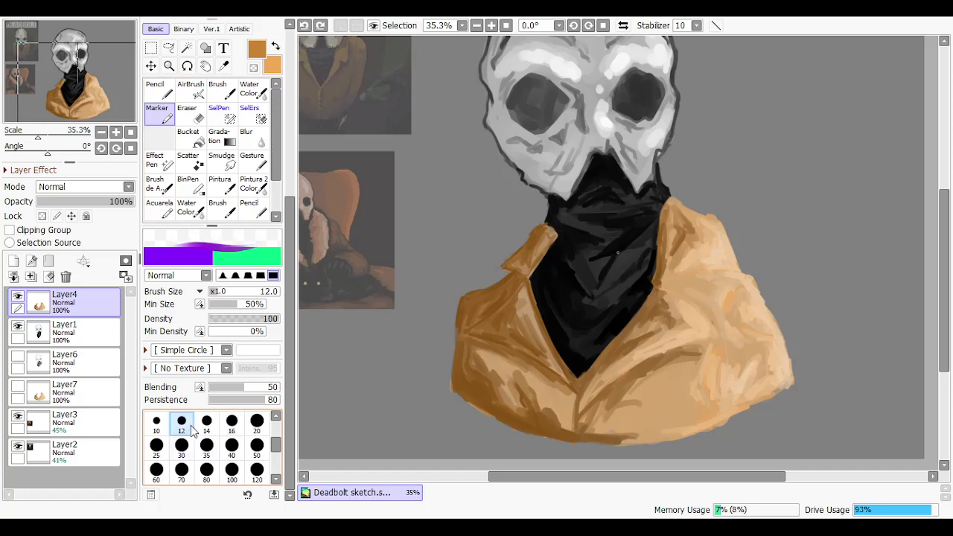
left_click(206, 423)
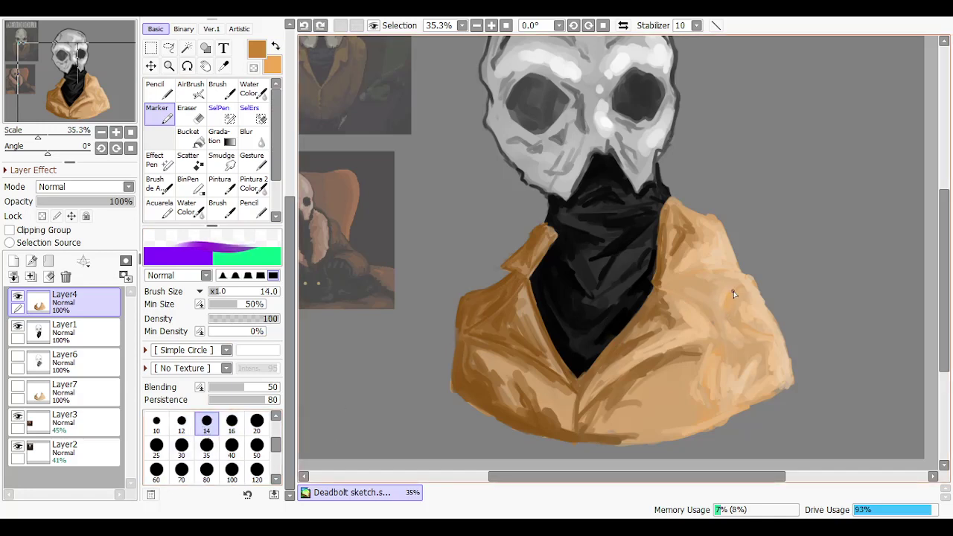
mouse_move(727, 300)
left_mouse_down()
mouse_move(742, 283)
mouse_move(726, 304)
mouse_move(758, 336)
mouse_move(732, 306)
left_mouse_up()
key("ctrl+z")
key("ctrl+z")
key("ctrl+z")
key("ctrl+z")
key("ctrl+z")
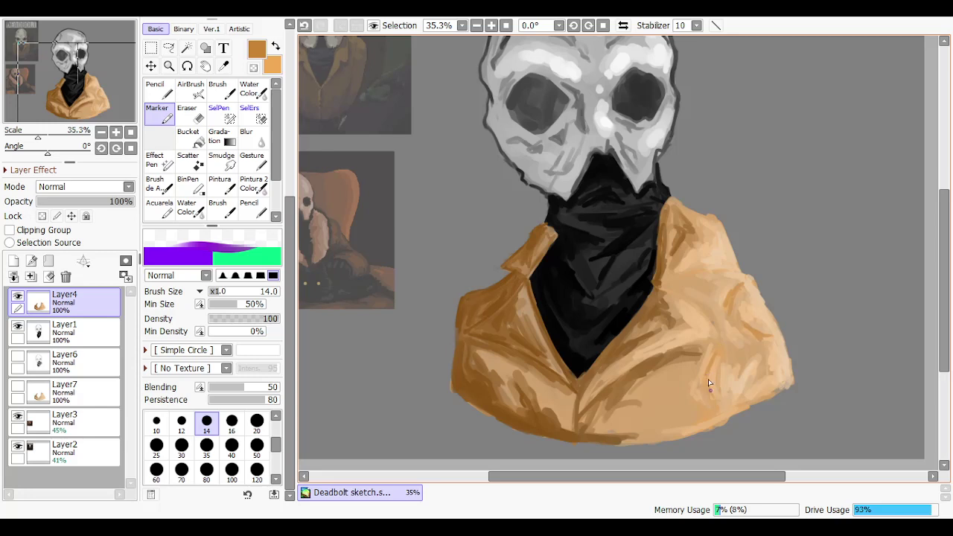
key("ctrl+z")
left_click_drag(706, 375, 709, 377)
Try to paint a lapel edge curving from the larger collar's base across the coat's lighter chest
left_click_drag(698, 316, 712, 334)
key("ctrl+z")
mouse_move(688, 301)
left_mouse_down()
mouse_move(721, 344)
mouse_move(711, 333)
left_mouse_up()
key("ctrl+z")
key("ctrl+z")
key("ctrl+z")
mouse_move(659, 289)
left_mouse_down()
mouse_move(689, 301)
mouse_move(714, 336)
left_mouse_up()
key("ctrl+z")
key("ctrl+z")
key("ctrl+z")
key("ctrl+z")
key("ctrl+z")
mouse_move(691, 306)
left_mouse_down()
mouse_move(721, 330)
mouse_move(716, 344)
left_mouse_up()
key("ctrl+z")
key("ctrl+z")
key("ctrl+z")
Sample dark brown from the coat and paint the long fold running from the V-neck across the lighter chest
left_click_drag(606, 390, 639, 375)
key("ctrl+z")
left_click_drag(574, 419, 643, 372)
key("ctrl+z")
left_click(591, 385, "alt")
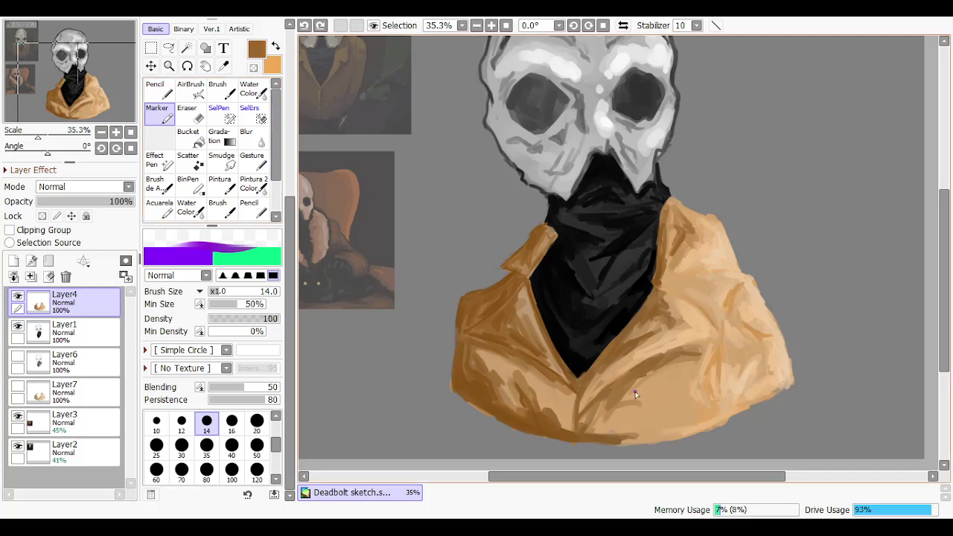
key("ctrl+z")
mouse_move(662, 349)
left_mouse_down()
mouse_move(685, 346)
mouse_move(655, 356)
mouse_move(692, 343)
left_mouse_up()
key("ctrl+z")
key("ctrl+z")
key("ctrl+z")
key("ctrl+z")
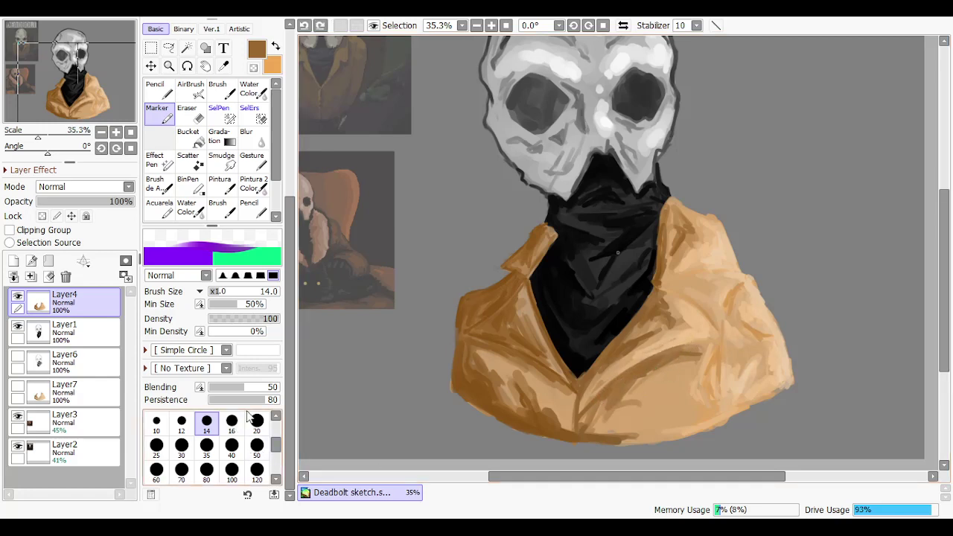
Set the Marker size to 10 and define the lapel's edges and tip on the coat's lighter chest in dark brown
left_click(156, 423)
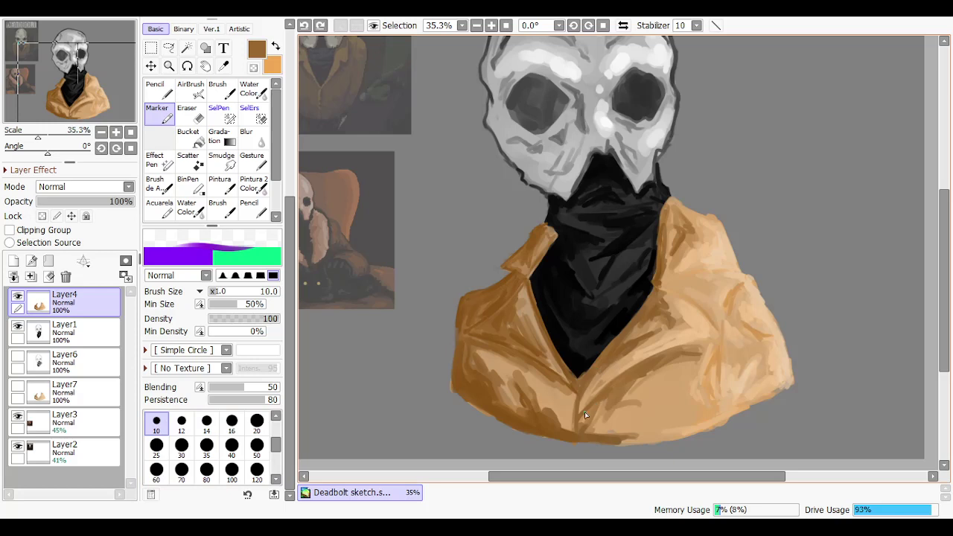
left_click_drag(638, 364, 620, 378)
key("ctrl+z")
left_click_drag(663, 352, 709, 340)
key("ctrl+z")
key("ctrl+z")
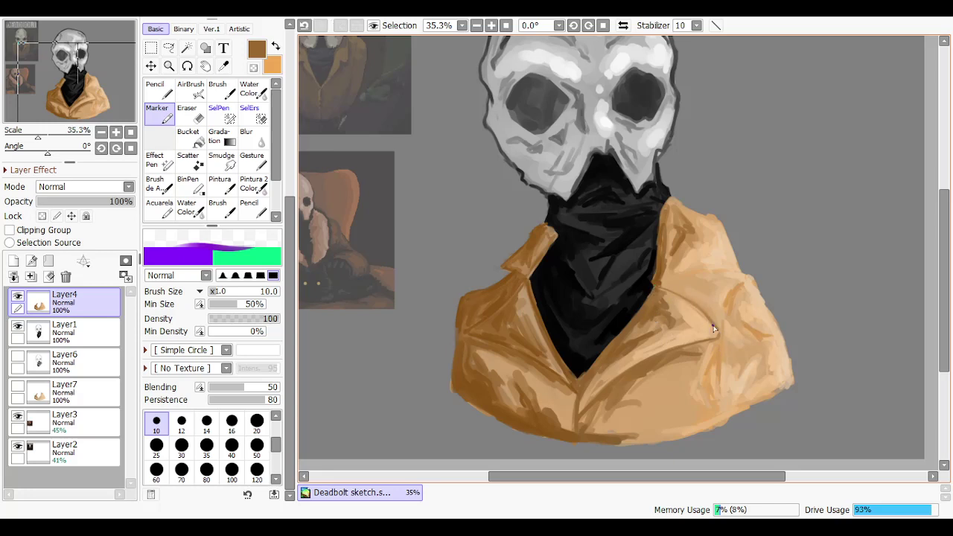
Refine the dark brown lapel edge and the larger collar's base on the lighter chest with the Marker at size 10
key("ctrl+z")
mouse_move(719, 332)
left_mouse_down()
mouse_move(660, 288)
mouse_move(685, 308)
left_mouse_up()
key("ctrl+z")
key("ctrl+z")
key("ctrl+z")
left_click_drag(661, 286, 675, 283)
key("ctrl+z")
key("ctrl+z")
key("ctrl+z")
key("ctrl+y")
key("ctrl+z")
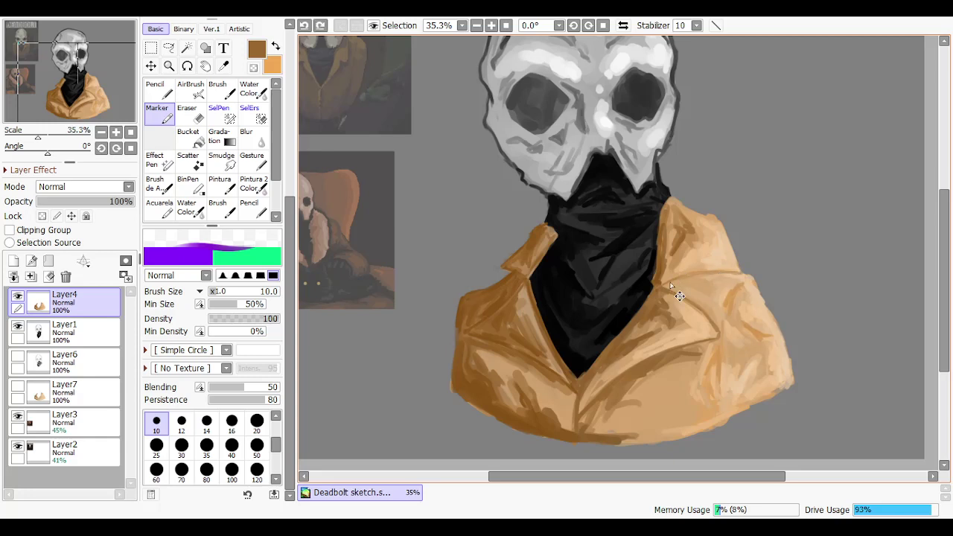
Compare the coat with and without the latest stroke at the larger collar's base
key("ctrl+y")
key("ctrl+z")
key("ctrl+y")
key("ctrl+z")
key("ctrl+y")
key("ctrl+z")
key("ctrl+y")
key("ctrl+z")
key("ctrl+y")
key("ctrl+z")
key("ctrl+y")
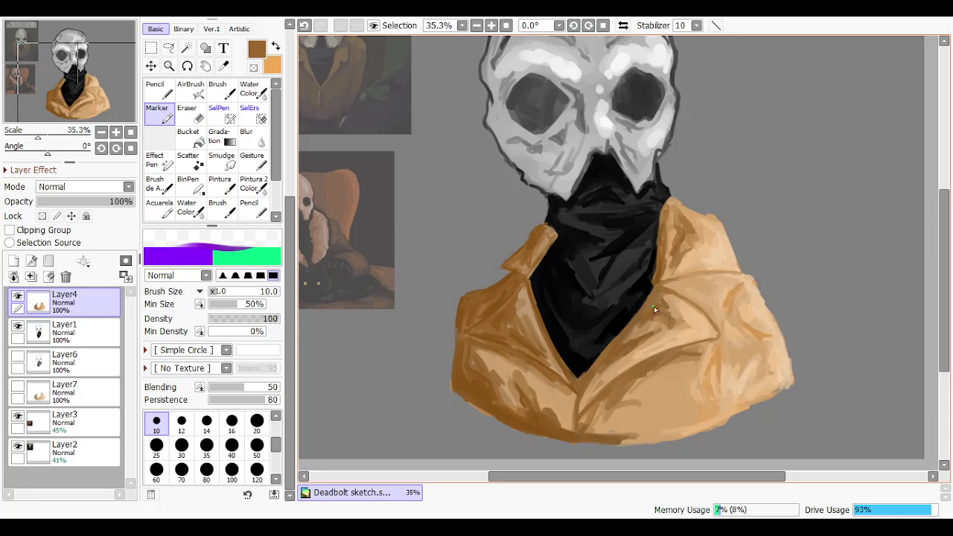
key("ctrl+z")
key("ctrl+y")
key("ctrl+z")
key("ctrl+y")
key("ctrl+z")
Shade the lapel below the larger collar in brown at Marker size 20 and trim the collar's outer corner with the Eraser
left_click(257, 422)
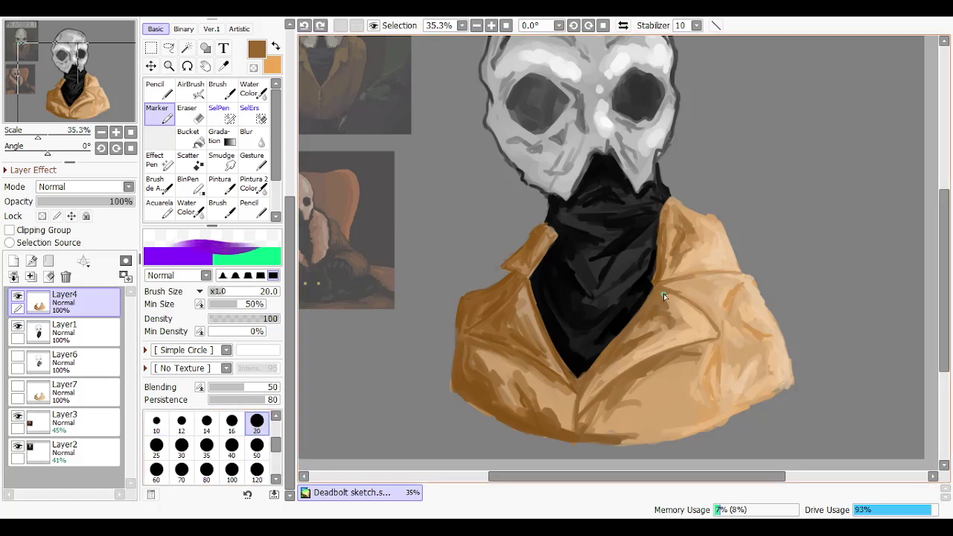
left_click_drag(661, 287, 684, 287)
key("ctrl+z")
key("ctrl+z")
key("ctrl+y")
key("ctrl+z")
key("ctrl+y")
key("e")
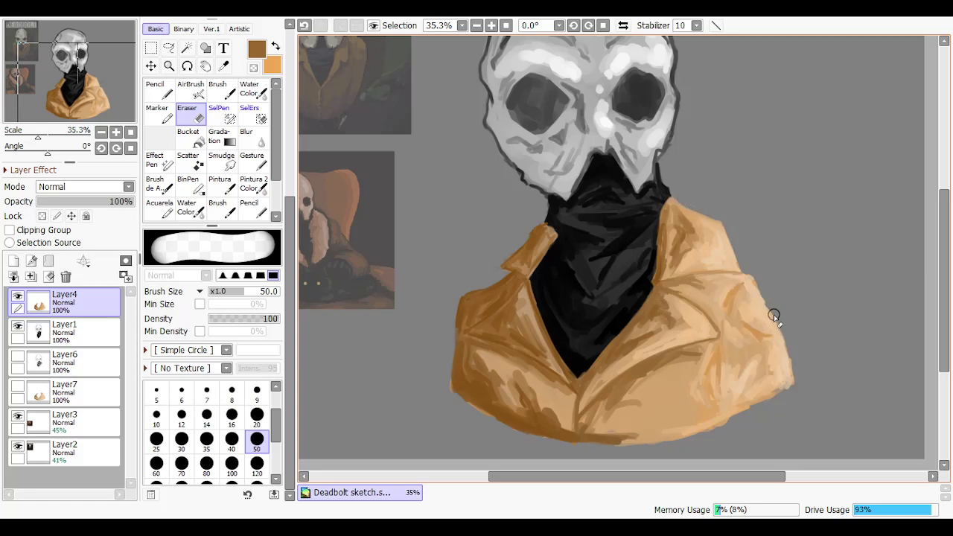
left_click(165, 111)
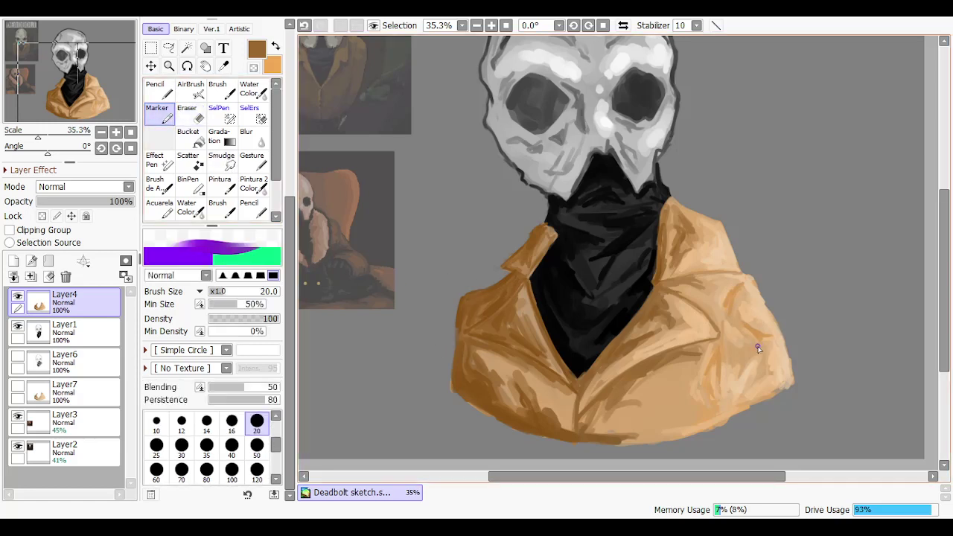
Paint brown creases on the lower part of the coat's lighter sleeve with the Marker at size 20
mouse_move(709, 377)
left_mouse_down()
mouse_move(718, 425)
mouse_move(728, 418)
left_mouse_up()
key("ctrl+z")
left_click(711, 381)
key("ctrl+z")
key("ctrl+z")
key("ctrl+z")
key("ctrl+z")
key("ctrl+z")
key("ctrl+z")
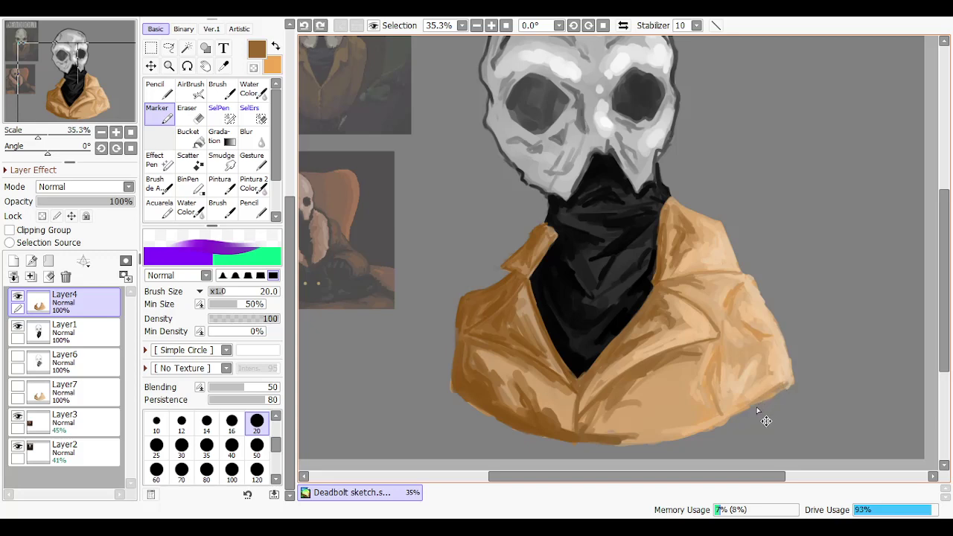
Shade the coat's lower hem in brown, from the lighter sleeve across to the darker front panel
left_click_drag(784, 386, 748, 406)
key("ctrl+z")
key("ctrl+z")
mouse_move(632, 445)
left_mouse_down()
mouse_move(651, 449)
mouse_move(621, 444)
mouse_move(640, 444)
mouse_move(666, 390)
mouse_move(650, 415)
left_mouse_up()
key("ctrl+z")
key("ctrl+z")
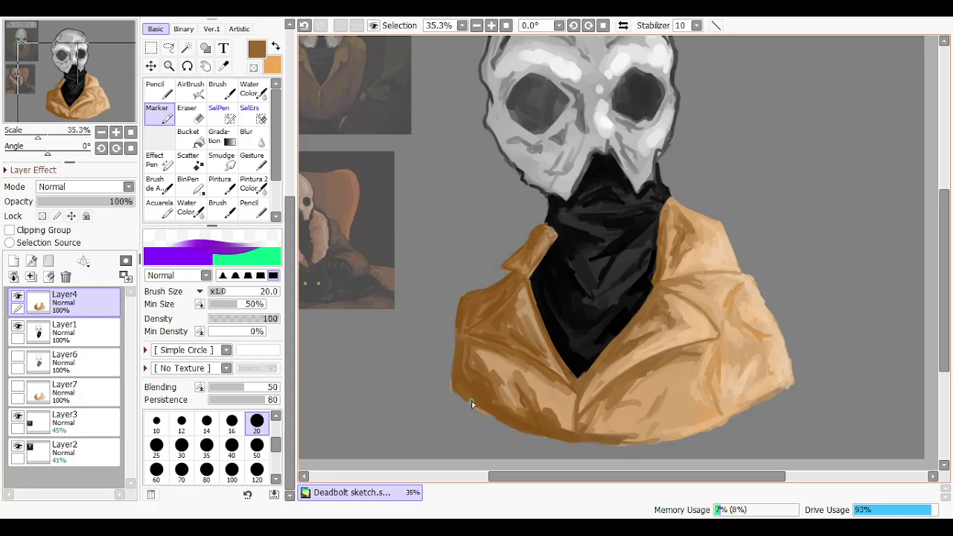
key("ctrl+z")
key("ctrl+z")
mouse_move(526, 400)
left_mouse_down()
mouse_move(532, 392)
mouse_move(559, 427)
left_mouse_up()
key("ctrl+z")
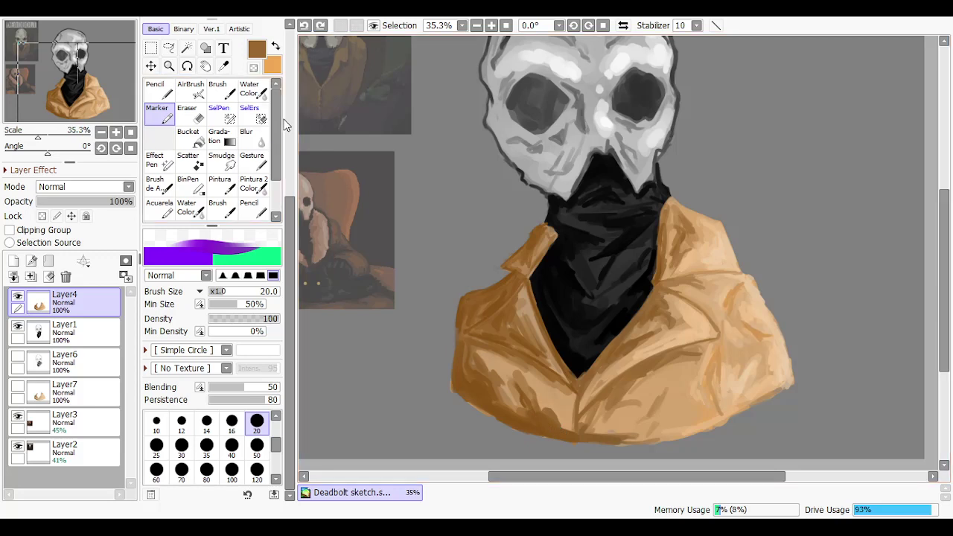
Pick the light tan (H 32, S 38, V 95) and paint highlights on the lower panel of the coat's lighter chest
scroll(279, 119, "up", 5)
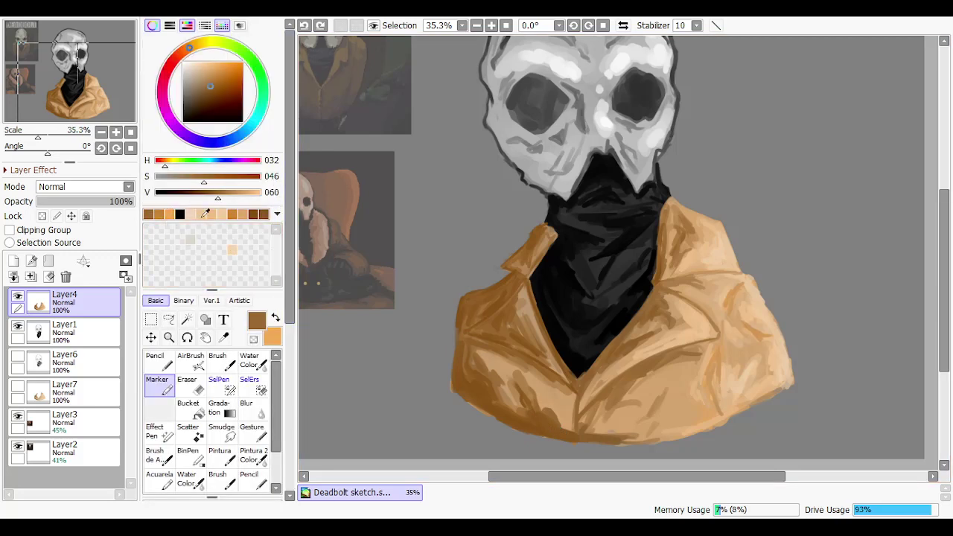
left_click(201, 214)
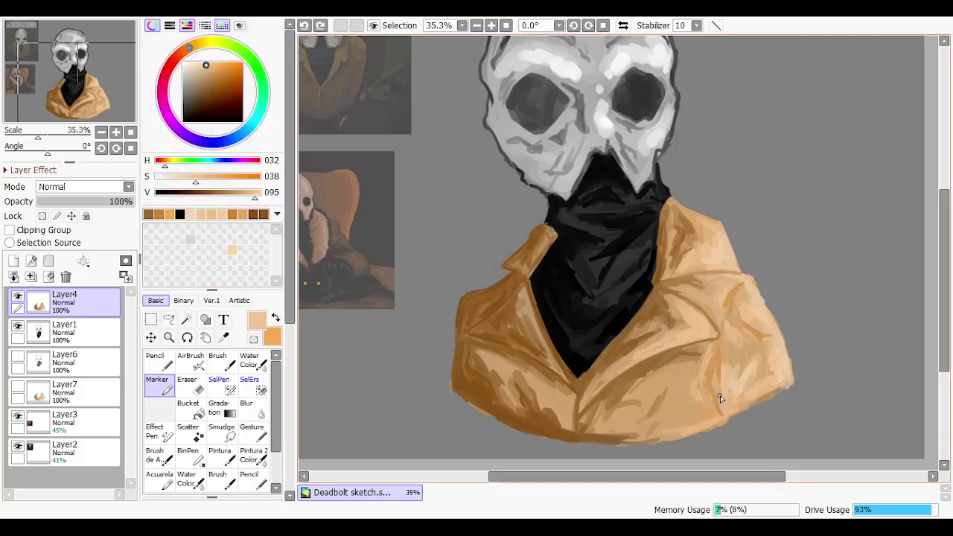
left_click_drag(691, 405, 684, 408)
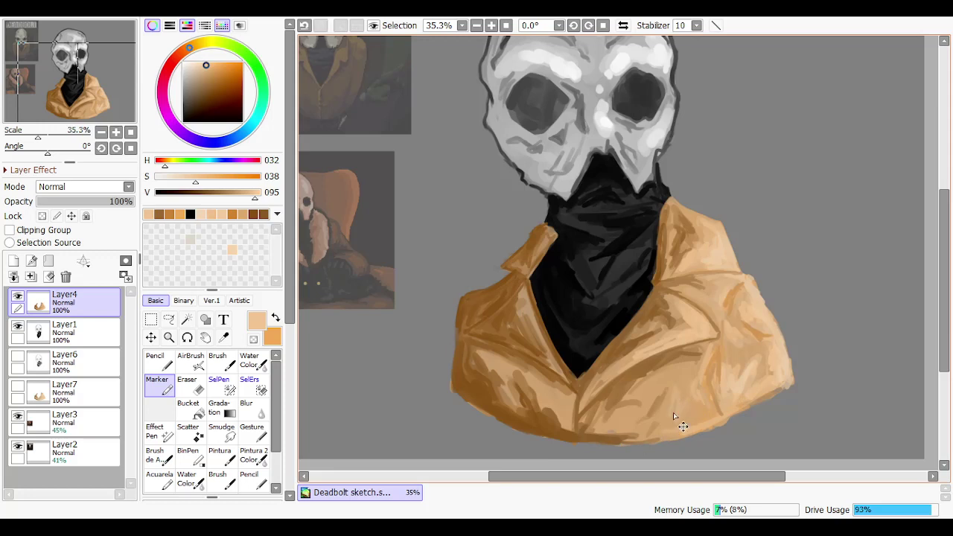
key("ctrl+z")
mouse_move(676, 417)
left_mouse_down()
mouse_move(685, 419)
mouse_move(677, 428)
left_mouse_up()
key("ctrl+z")
left_click_drag(681, 368, 657, 403)
Compare the lighter chest panel with and without its latest light tan stroke
key("ctrl+z")
key("ctrl+y")
key("ctrl+z")
key("ctrl+y")
key("ctrl+z")
key("ctrl+y")
key("ctrl+z")
key("ctrl+y")
key("ctrl+z")
key("ctrl+y")
key("ctrl+z")
key("ctrl+y")
key("ctrl+z")
key("ctrl+y")
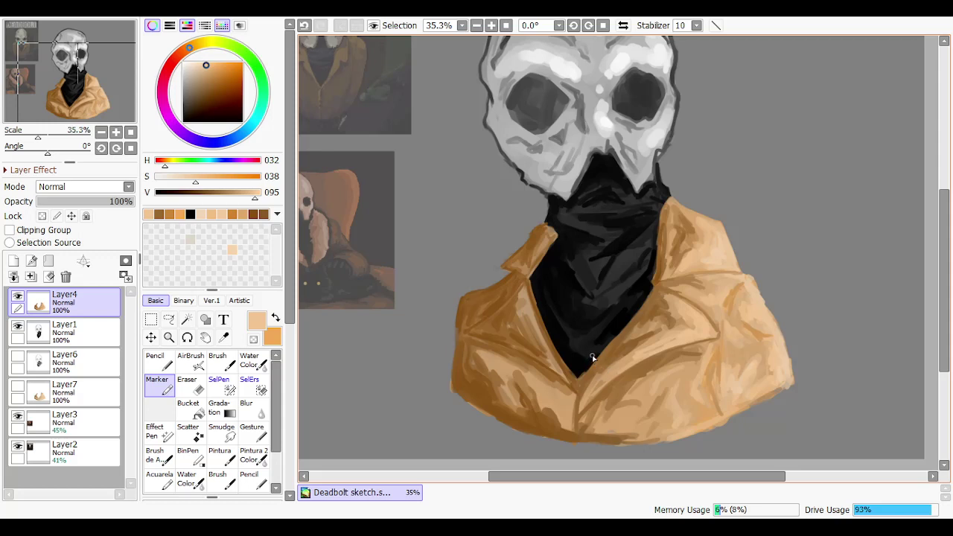
Clean up the edge of the smaller collar beside the scarf with the Eraser
key("e")
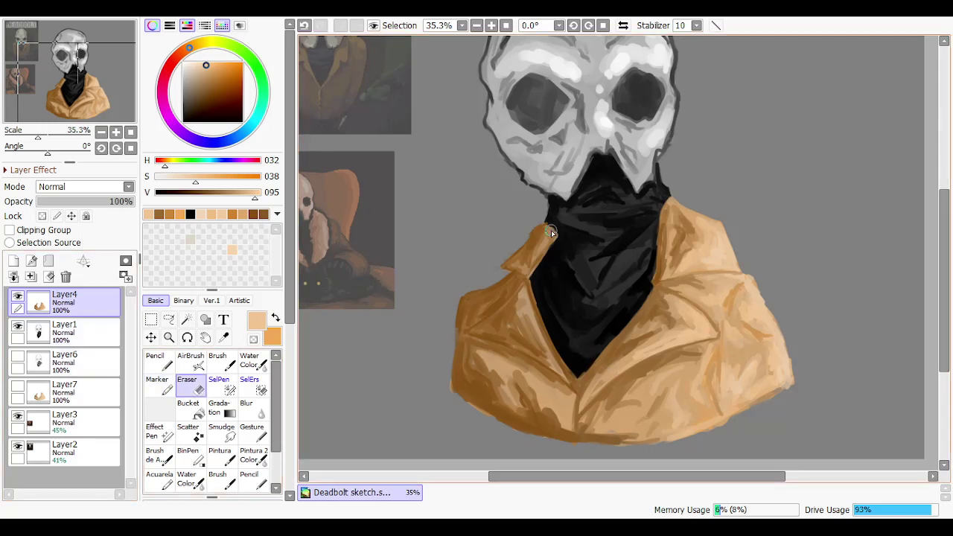
scroll(547, 218, "up", 5)
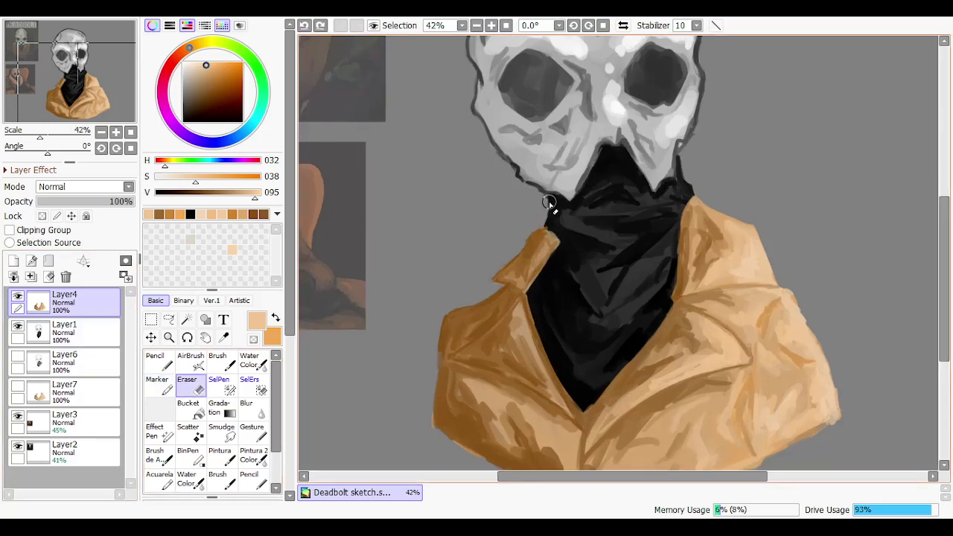
mouse_move(554, 251)
left_mouse_down()
mouse_move(593, 283)
mouse_move(551, 245)
mouse_move(600, 293)
left_mouse_up()
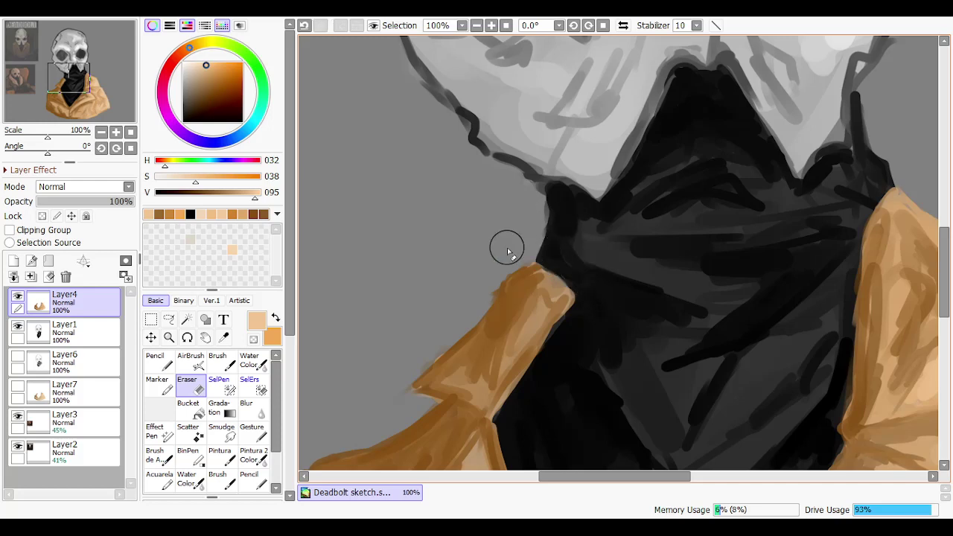
Sample dark brown from the smaller collar and outline its upper rim with the Marker at size 10
left_click(159, 386)
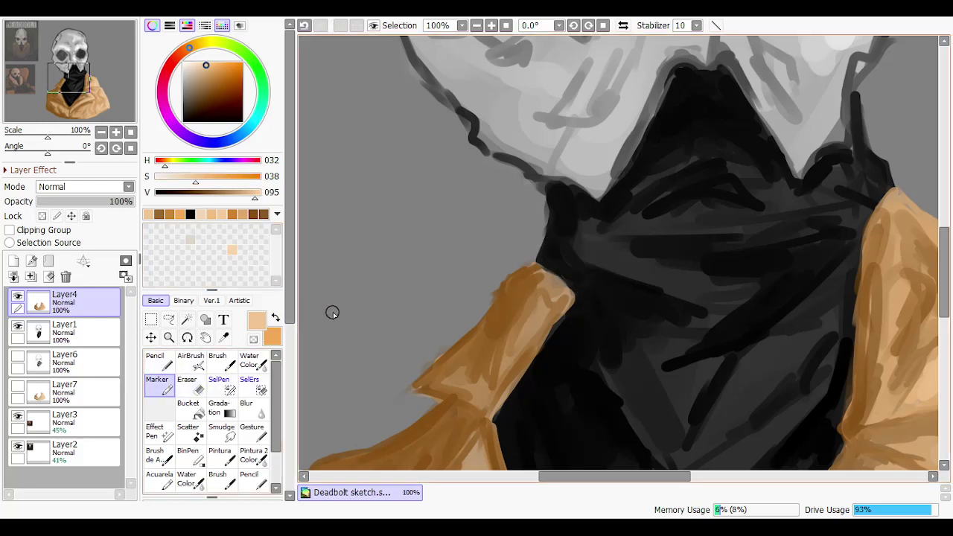
left_click(511, 291, "alt")
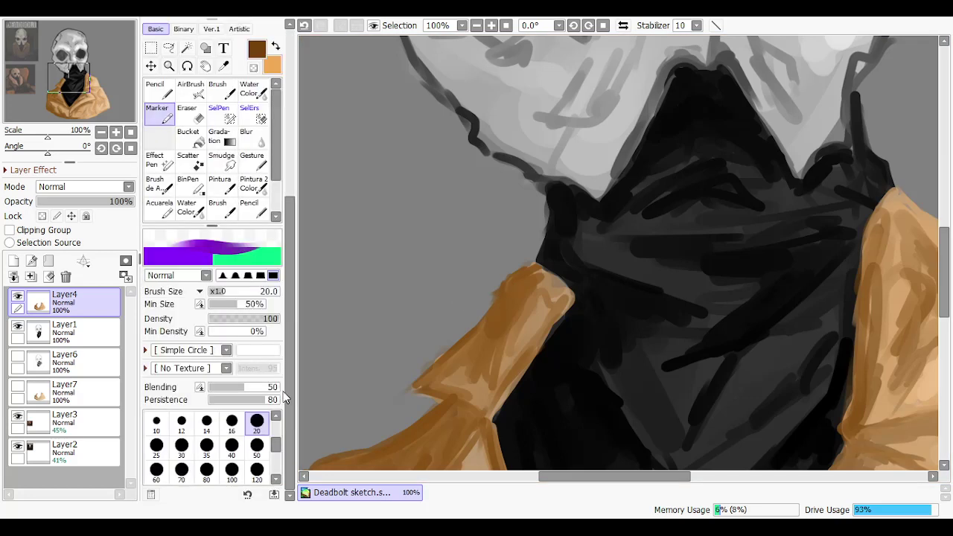
scroll(208, 357, "down", 5)
scroll(209, 444, "up", 1)
left_click(206, 444)
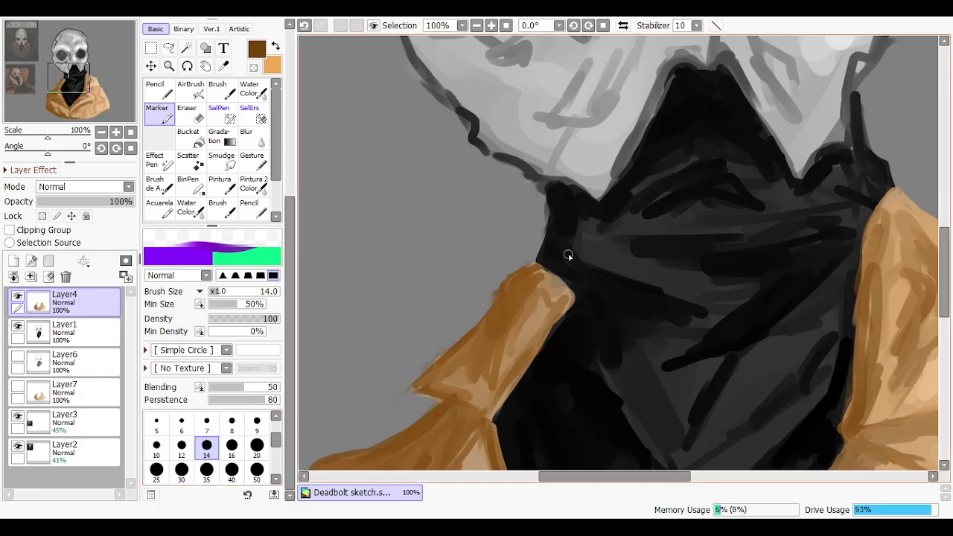
key("bracketleft")
key("bracketleft")
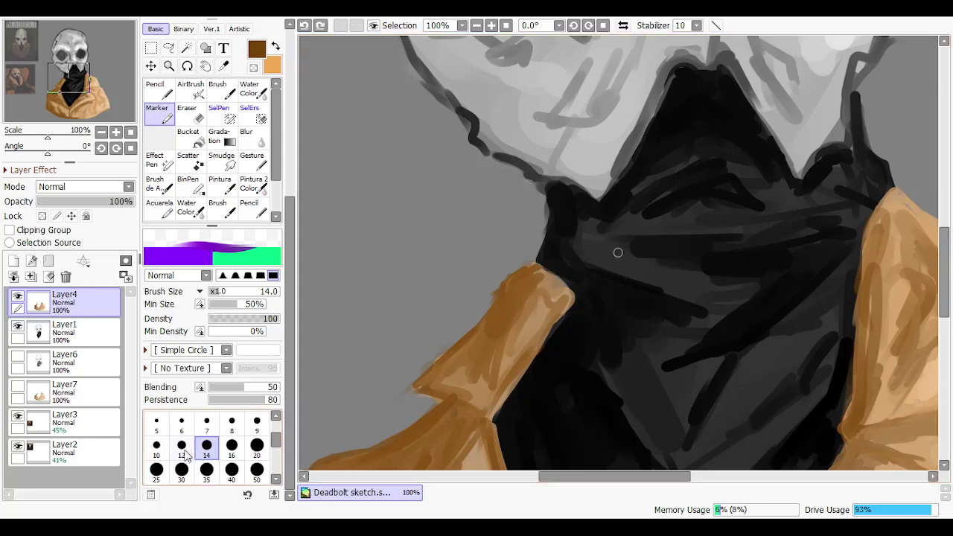
left_click_drag(530, 261, 562, 284)
key("ctrl+z")
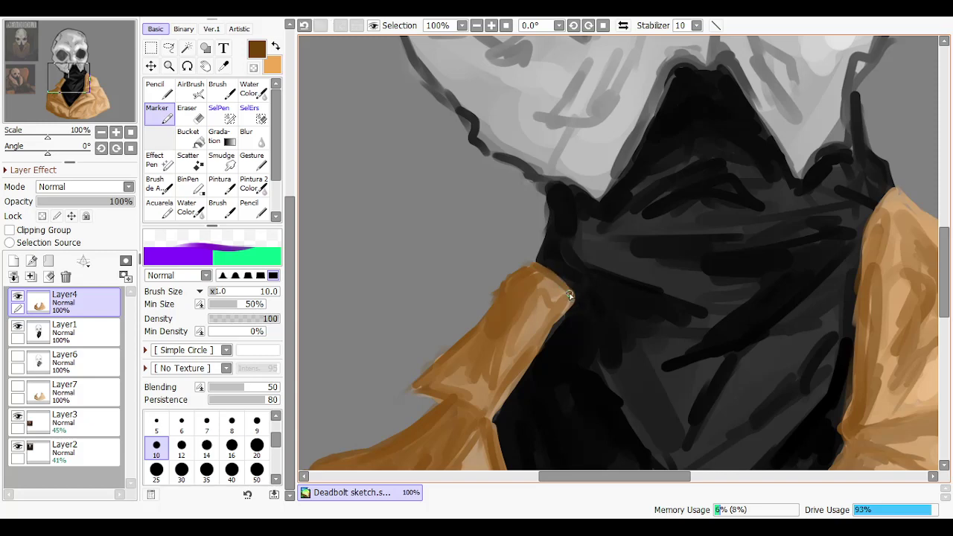
key("ctrl+z")
left_click_drag(561, 285, 537, 272)
Set the Marker size to 16 and shade the smaller collar's outer side and pointed tip in dark brown
left_click(255, 430)
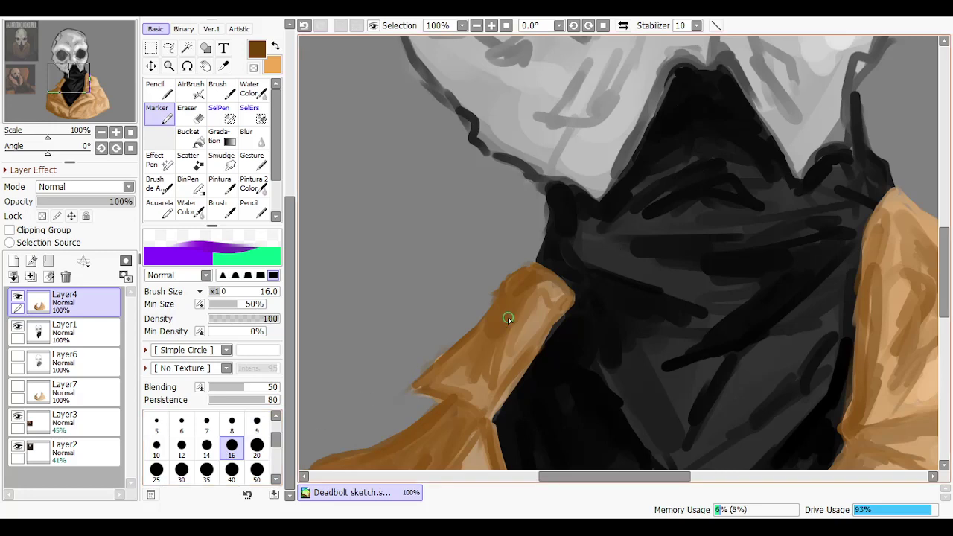
scroll(530, 279, "down", 3)
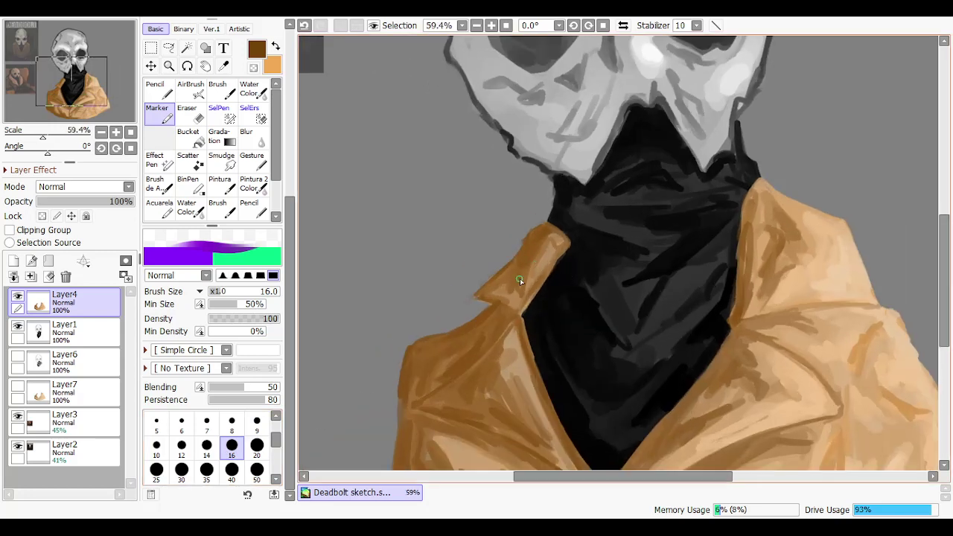
key("ctrl+z")
mouse_move(496, 281)
left_mouse_down()
mouse_move(524, 251)
mouse_move(522, 263)
mouse_move(529, 240)
mouse_move(510, 293)
mouse_move(534, 233)
left_mouse_up()
key("ctrl+z")
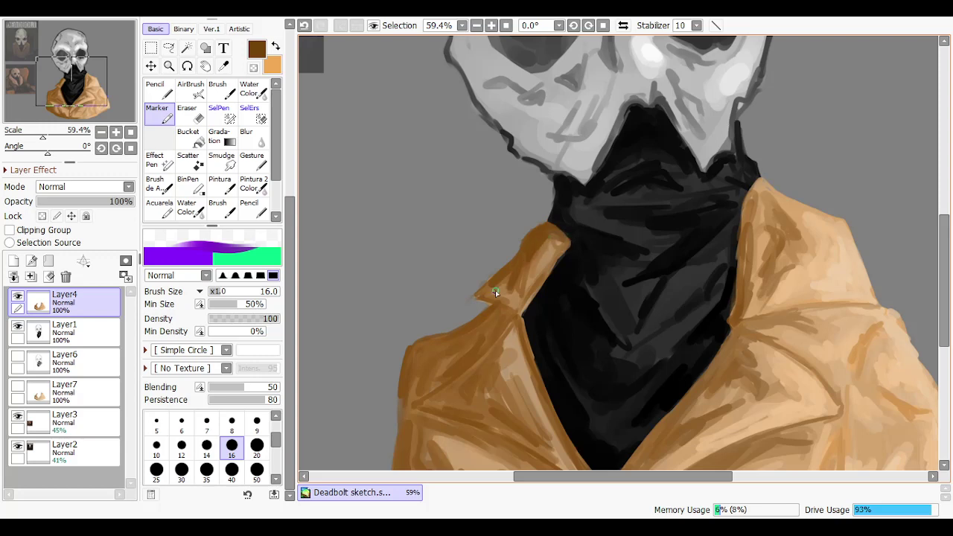
key("ctrl+z")
key("ctrl+y")
key("ctrl+z")
mouse_move(475, 295)
left_mouse_down()
mouse_move(497, 301)
mouse_move(503, 272)
mouse_move(482, 290)
left_mouse_up()
key("ctrl+z")
Compare the smaller collar with and without the latest stroke at its pointed tip
key("ctrl+z")
key("ctrl+y")
key("ctrl+z")
key("ctrl+y")
key("ctrl+z")
key("ctrl+y")
key("ctrl+z")
key("ctrl+y")
key("ctrl+z")
key("ctrl+y")
key("ctrl+z")
Darken the brown to a brightness of 32 and shade the smaller collar's upper fold and outer side
scroll(268, 134, "up", 5)
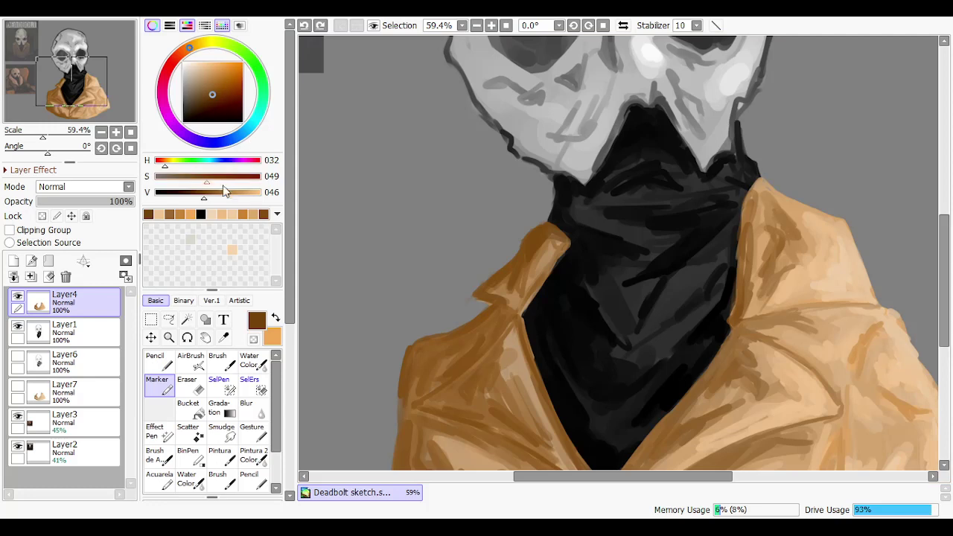
left_click_drag(205, 195, 189, 196)
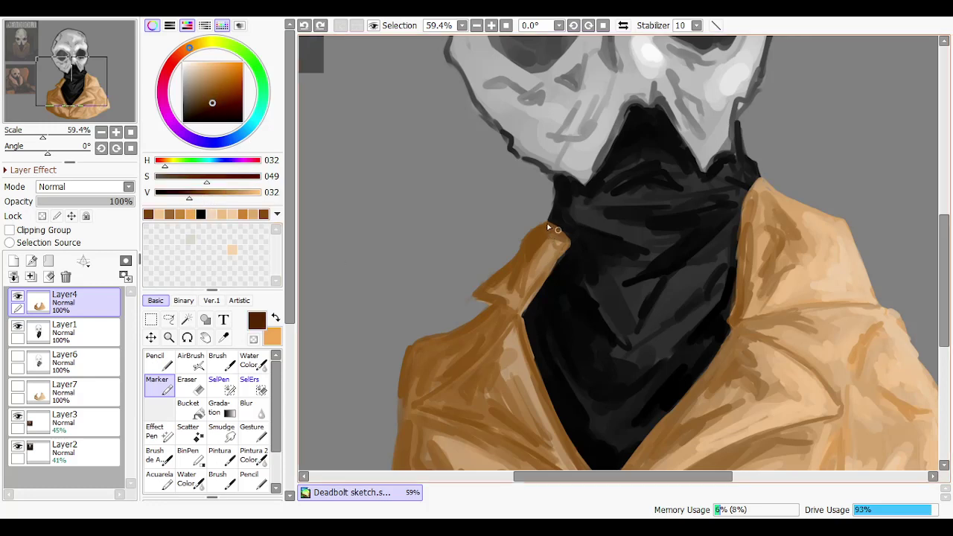
left_click_drag(557, 229, 514, 279)
left_click_drag(540, 235, 514, 268)
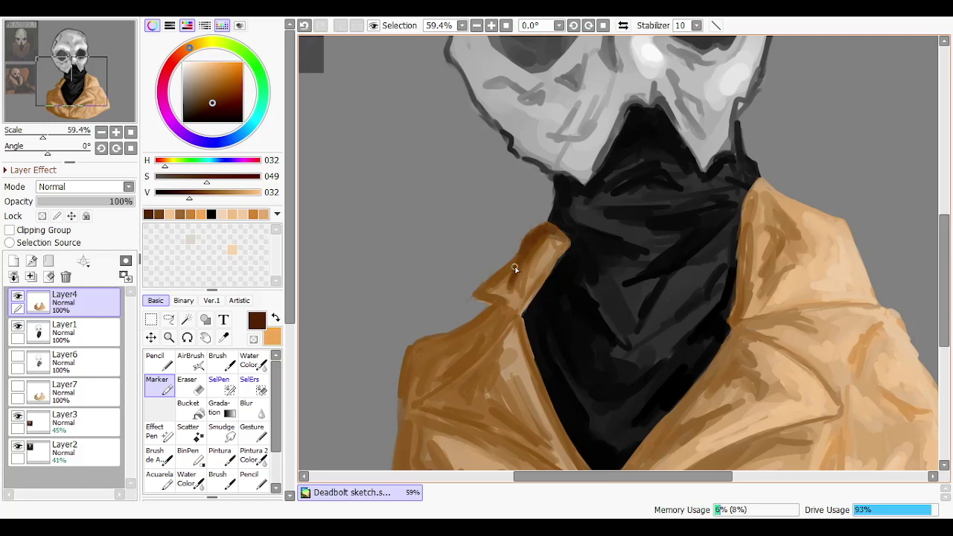
key("ctrl+z")
left_click_drag(510, 270, 478, 295)
key("ctrl+z")
Set the Marker size to 14 and paint deep brown shadows along the smaller collar's lower edge and tip
left_click(289, 442)
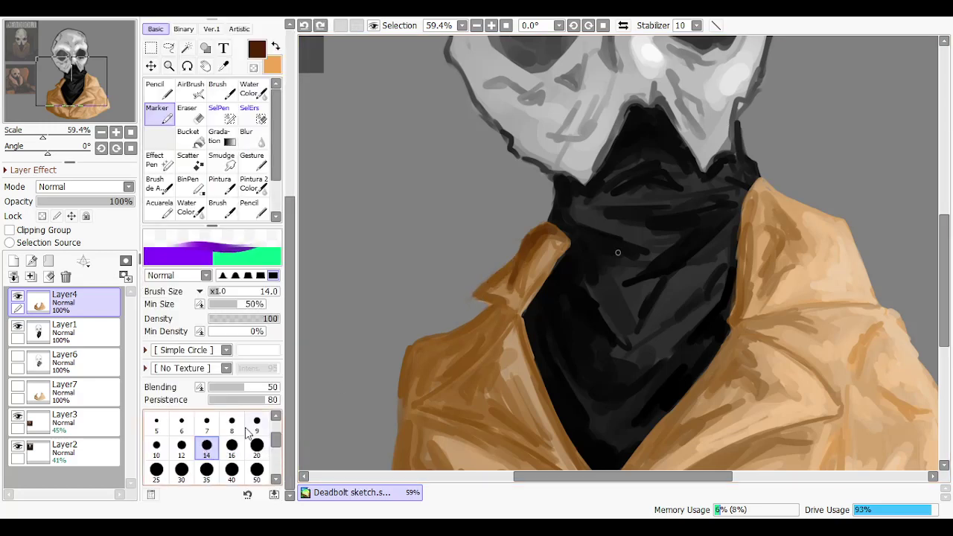
mouse_move(512, 262)
left_mouse_down()
mouse_move(478, 295)
mouse_move(509, 295)
mouse_move(493, 302)
mouse_move(505, 309)
left_mouse_up()
key("ctrl+z")
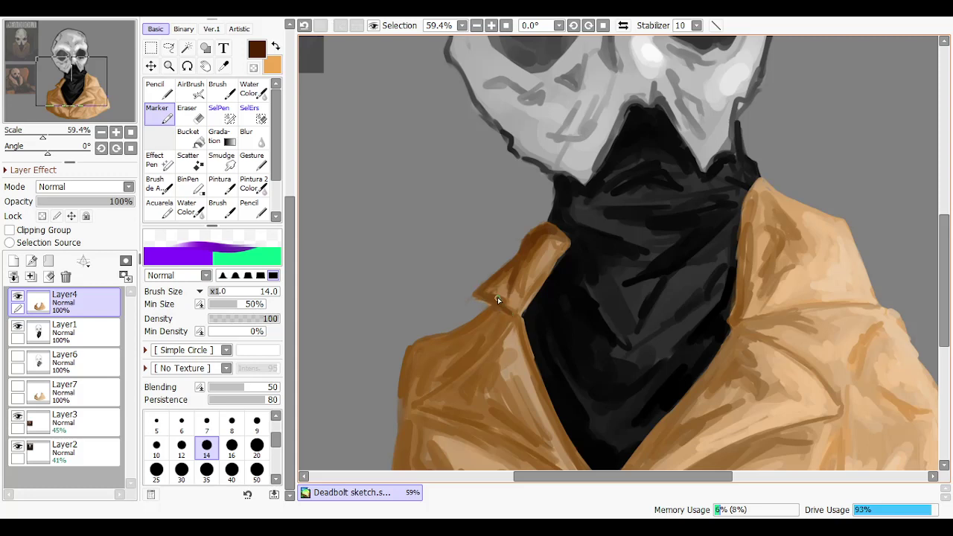
key("ctrl+z")
left_click_drag(518, 252, 515, 274)
key("ctrl+z")
left_click_drag(471, 297, 480, 297)
scroll(487, 198, "down", 2)
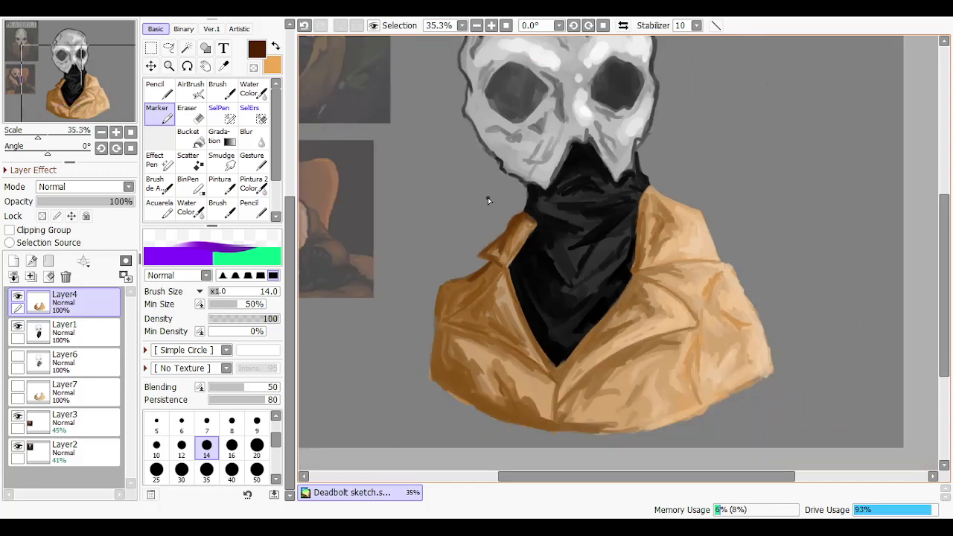
Paint a deep brown shadow along the top edge of the coat's darker shoulder
scroll(428, 227, "up", 1)
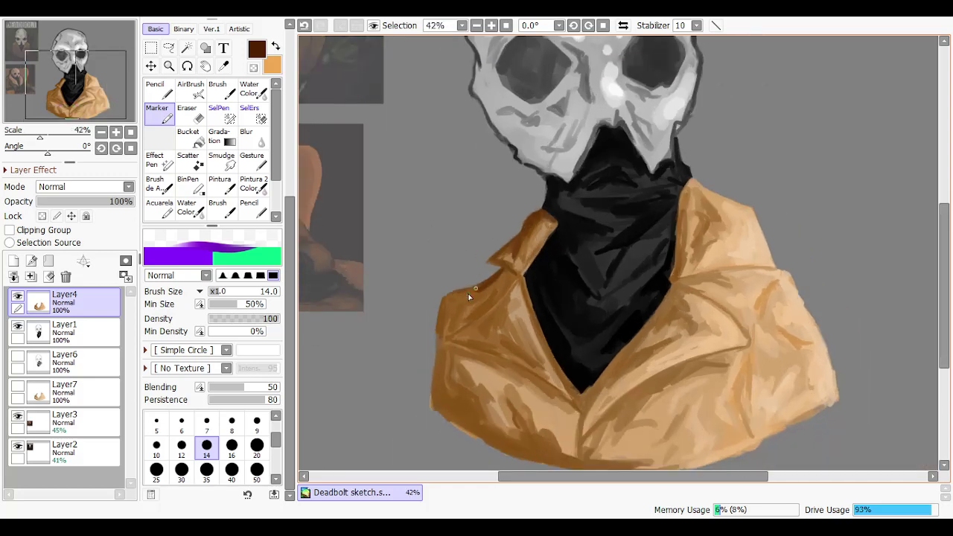
key("ctrl+z")
left_click_drag(450, 302, 485, 288)
Set the Marker size to 20 and shade the darker shoulder in deep brown, from its outer corner toward the lapel
left_click(257, 447)
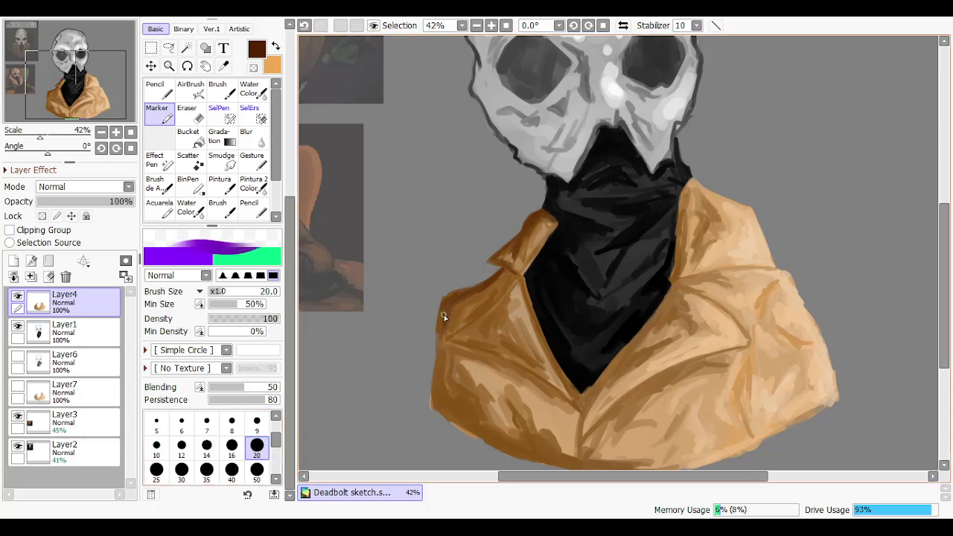
left_click_drag(440, 324, 463, 294)
key("ctrl+z")
key("ctrl+z")
left_click_drag(474, 301, 454, 325)
key("ctrl+z")
mouse_move(477, 310)
left_mouse_down()
mouse_move(462, 324)
mouse_move(494, 284)
left_mouse_up()
key("ctrl+z")
key("ctrl+z")
left_click_drag(500, 293, 445, 350)
key("ctrl+z")
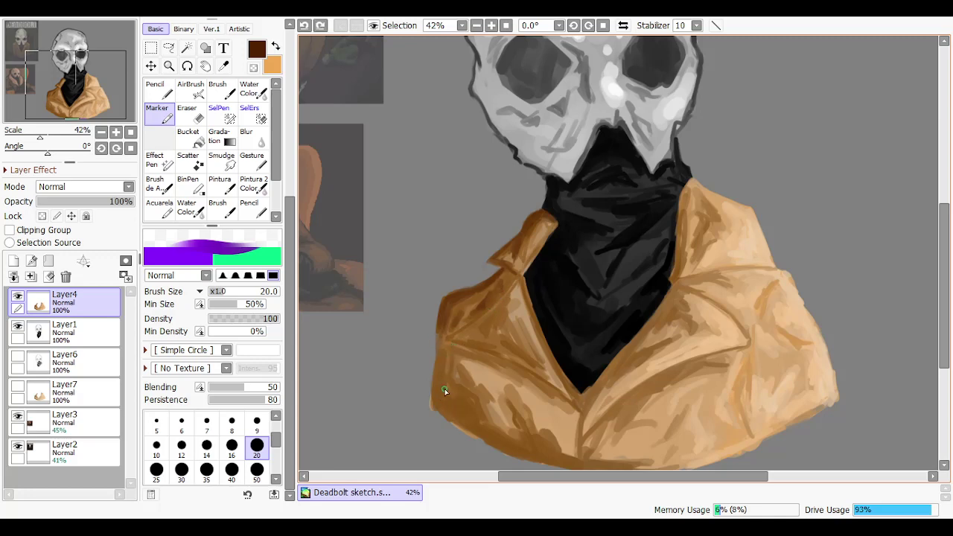
Shade the darker sleeve's outer edge and lower corner in deep brown with the Marker at size 20
mouse_move(445, 390)
left_mouse_down()
mouse_move(455, 422)
mouse_move(443, 393)
left_mouse_up()
key("ctrl+z")
key("ctrl+z")
left_click_drag(481, 413, 467, 406)
key("ctrl+z")
key("ctrl+z")
mouse_move(464, 426)
left_mouse_down()
mouse_move(432, 405)
mouse_move(435, 365)
mouse_move(442, 415)
left_mouse_up()
key("ctrl+z")
key("ctrl+z")
key("ctrl+z")
left_click_drag(446, 339, 439, 374)
Set the Marker size to 9 and paint thin deep brown folds across the upper part of the darker lapel
left_click(262, 421)
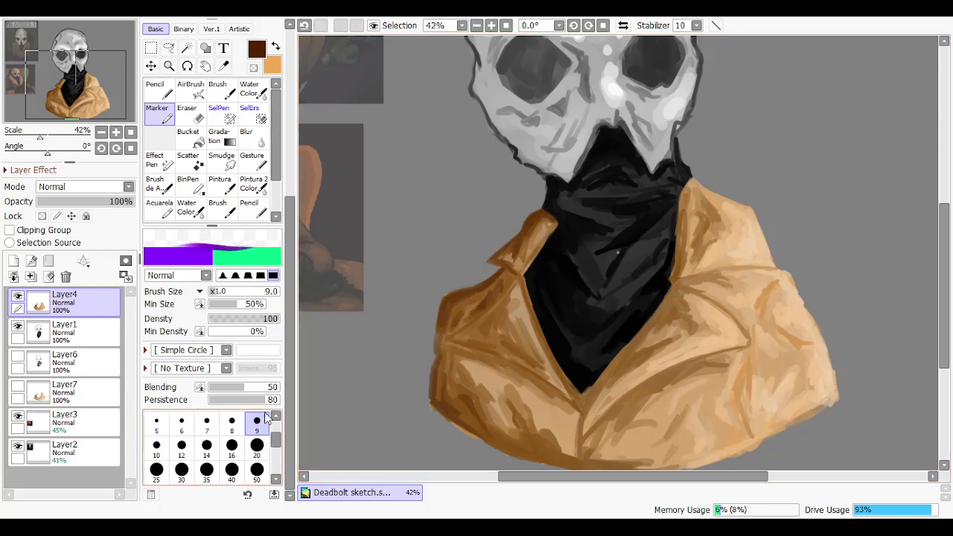
mouse_move(445, 338)
left_mouse_down()
mouse_move(444, 341)
mouse_move(488, 306)
left_mouse_up()
key("ctrl+z")
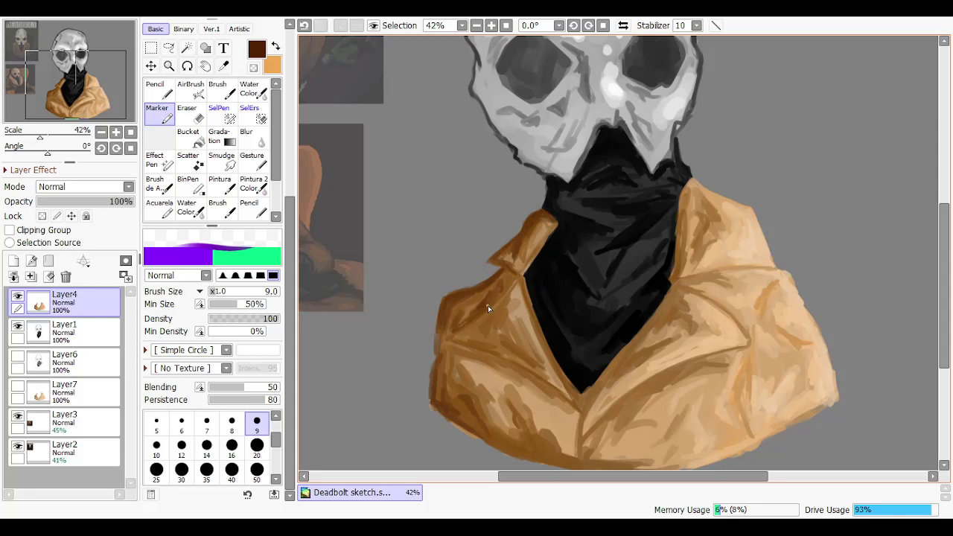
key("ctrl+z")
left_click_drag(475, 339, 512, 284)
key("ctrl+z")
key("ctrl+z")
key("ctrl+z")
key("ctrl+z")
Shade the middle of the darker lapel with thin deep brown strokes
mouse_move(474, 320)
left_mouse_down()
mouse_move(445, 348)
mouse_move(486, 359)
mouse_move(464, 368)
mouse_move(474, 391)
mouse_move(446, 369)
mouse_move(443, 344)
mouse_move(472, 355)
mouse_move(443, 342)
mouse_move(488, 358)
left_mouse_up()
key("ctrl+z")
key("ctrl+z")
key("ctrl+z")
key("ctrl+z")
key("ctrl+z")
key("ctrl+z")
key("ctrl+z")
key("ctrl+z")
key("ctrl+z")
key("ctrl+z")
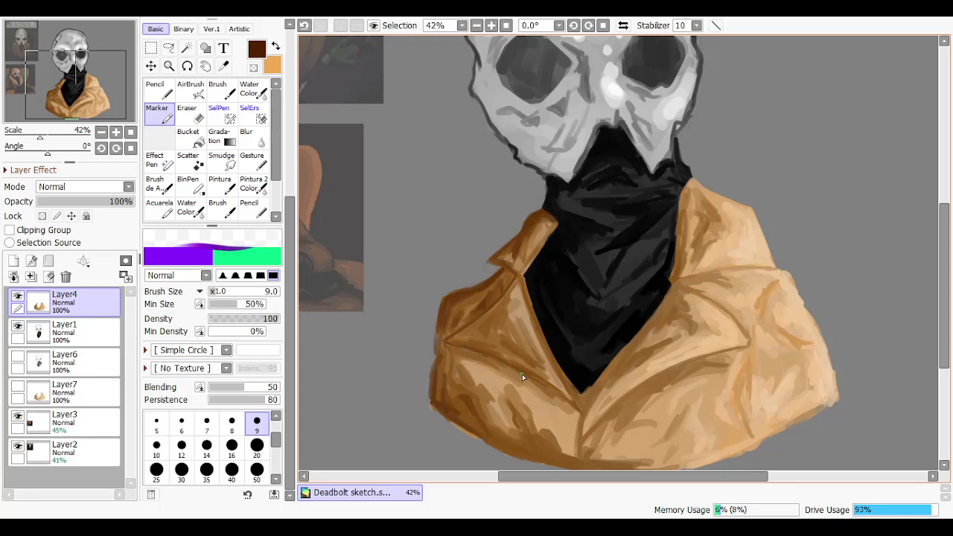
Deepen the crease along the darker lapel's lower edge, from its inner point out to the sleeve corner
key("ctrl+z")
left_click(521, 373)
key("ctrl+z")
left_click_drag(557, 394, 475, 351)
key("ctrl+z")
key("ctrl+z")
left_click(449, 346)
key("ctrl+z")
Add thin deep brown strokes along the darker lapel's top edge up to the smaller collar
left_click_drag(473, 313, 463, 323)
key("ctrl+z")
left_click_drag(512, 275, 504, 285)
key("ctrl+z")
Set the Marker size to 16 and shade the area beneath the smaller collar's tip in deep brown
left_click(257, 446)
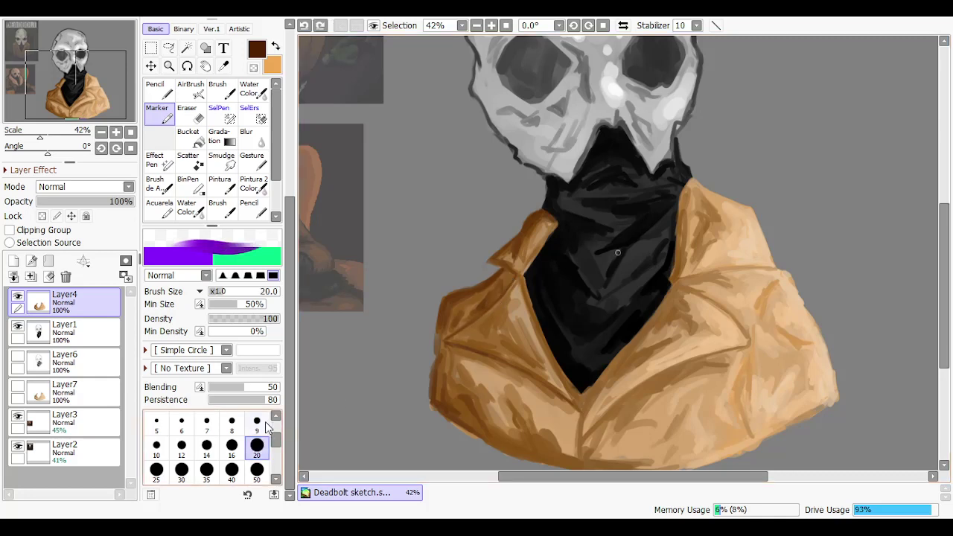
left_click(238, 446)
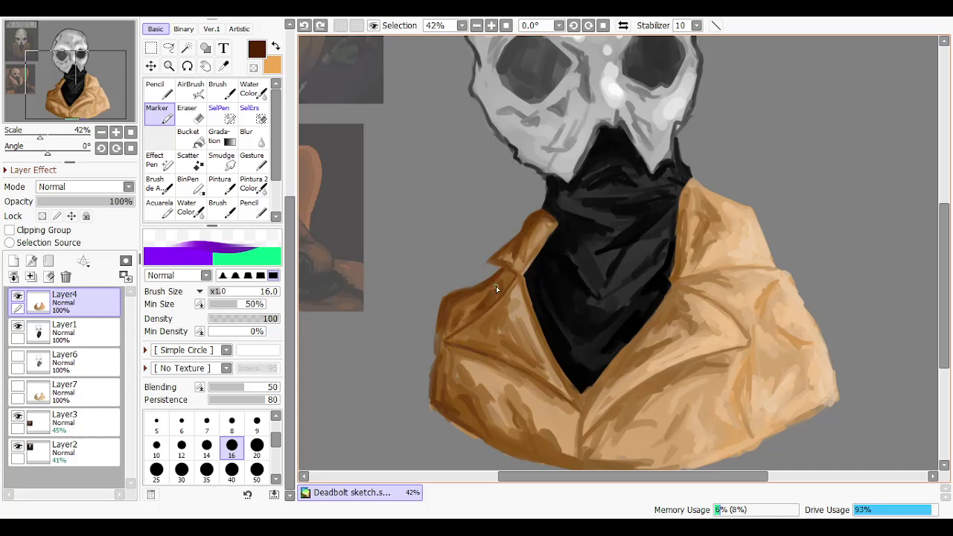
left_click_drag(514, 274, 509, 277)
key("ctrl+z")
key("ctrl+z")
left_click_drag(503, 273, 513, 274)
key("ctrl+z")
left_click_drag(495, 304, 497, 302)
key("ctrl+z")
Shade the darker lapel's outer corner in deep brown, down to where it meets the sleeve
left_click_drag(470, 308, 446, 365)
key("ctrl+z")
key("ctrl+z")
key("ctrl+y")
key("ctrl+z")
Try to paint a deep brown fold rising from the coat's lower hem on the darker side
mouse_move(537, 458)
left_mouse_down()
mouse_move(485, 436)
mouse_move(522, 441)
mouse_move(524, 432)
mouse_move(524, 447)
left_mouse_up()
key("ctrl+z")
key("ctrl+z")
key("ctrl+z")
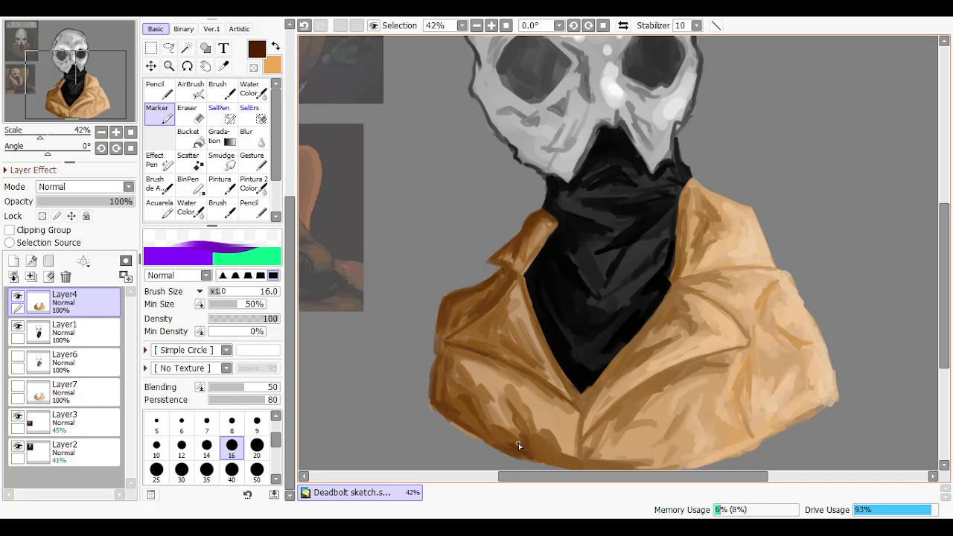
key("ctrl+z")
Deepen the shadow in the darker lapel's central folds with the Marker at size 16
left_click_drag(490, 325, 475, 337)
key("ctrl+z")
left_click_drag(502, 314, 489, 350)
left_click_drag(484, 336, 502, 359)
key("ctrl+z")
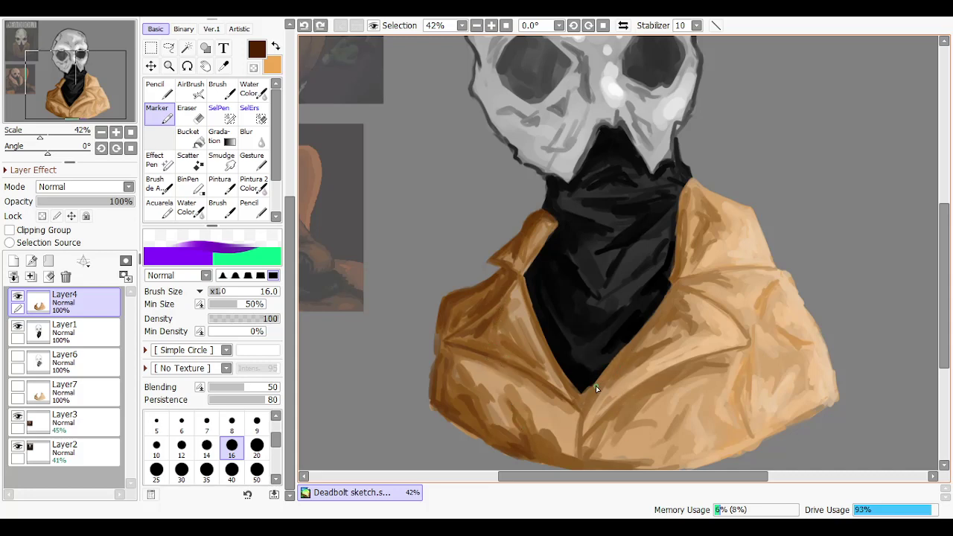
Paint a deep brown shadow along the brighter lapel's inner edge, beside the scarf's lower point
left_click_drag(627, 349, 594, 393)
key("ctrl+z")
key("ctrl+z")
key("ctrl+y")
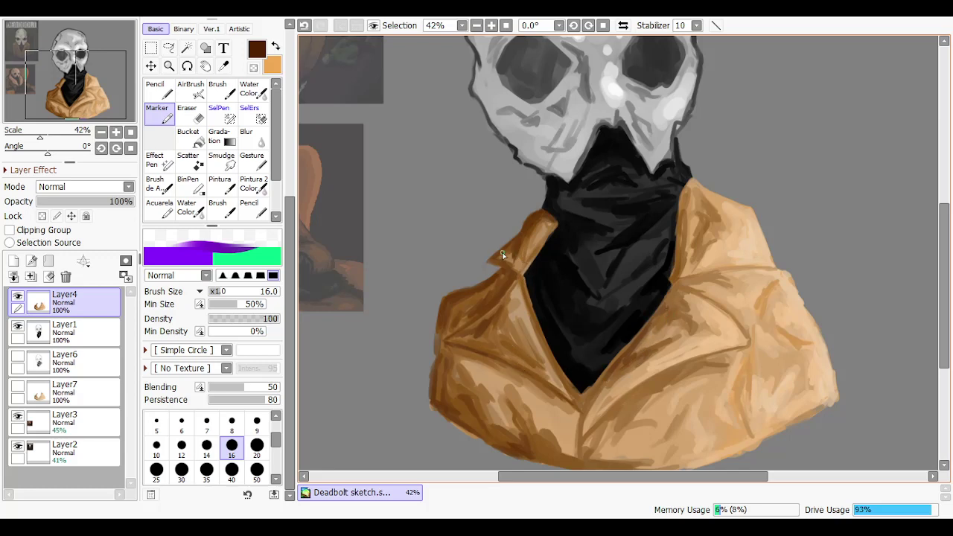
key("ctrl+z")
Add a deep brown fold on the darker sleeve just below the lapel
left_click_drag(464, 378, 474, 401)
scroll(485, 364, "down", 2)
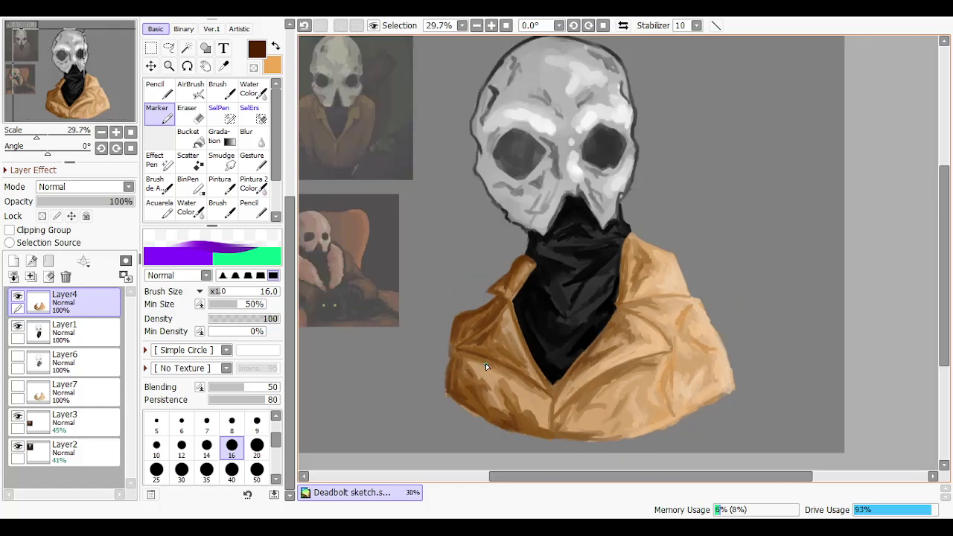
scroll(501, 142, "up", 1)
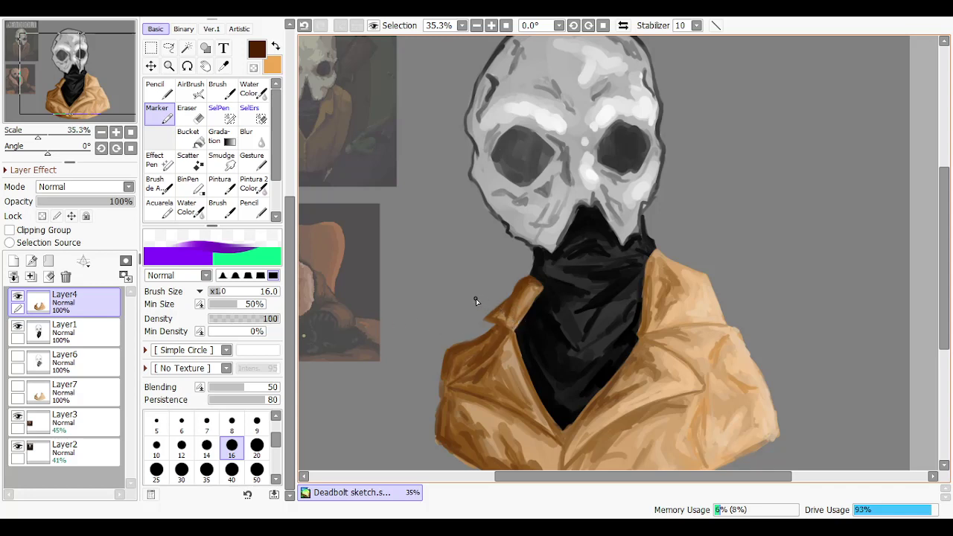
Activate Layer1 and set the primary colour to black and the secondary colour to white
left_click(55, 339)
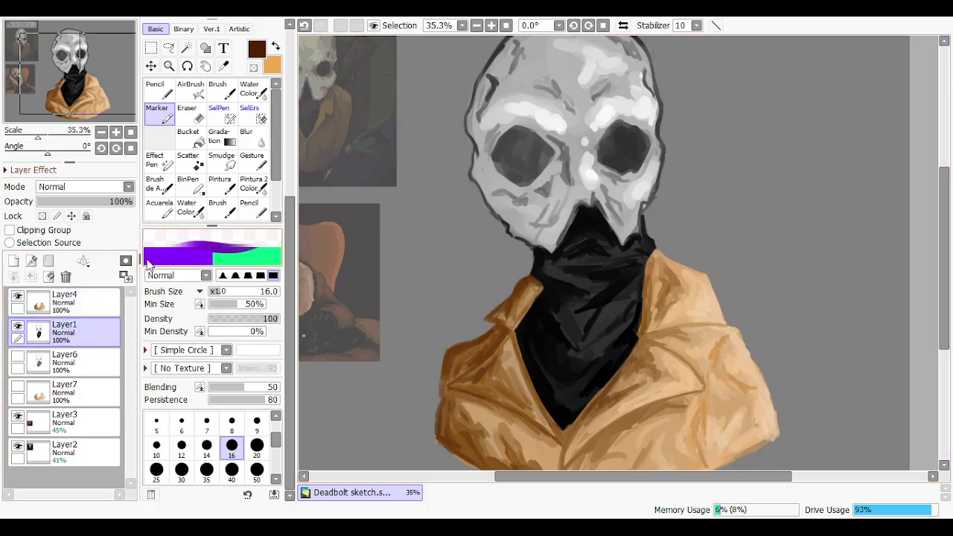
scroll(275, 120, "up", 5)
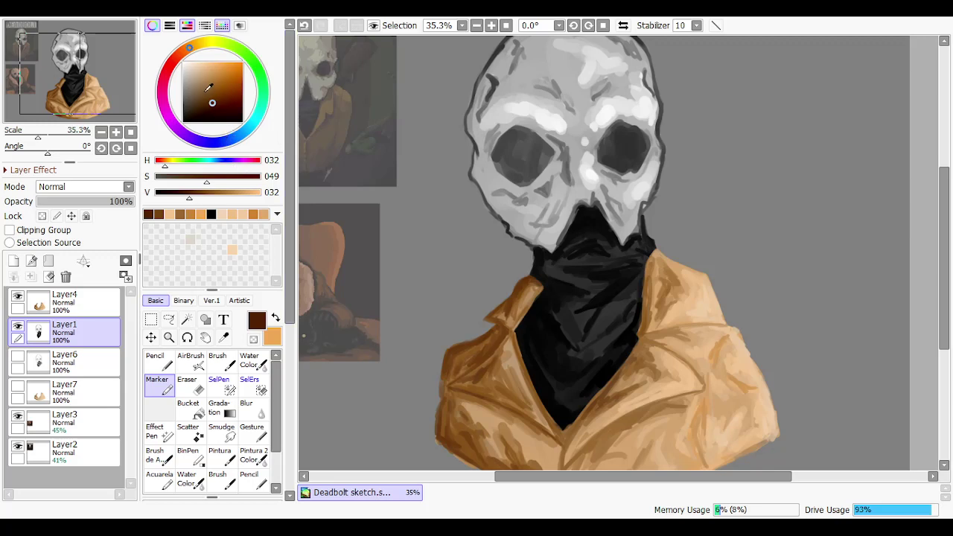
left_click(153, 192)
left_click(275, 317)
left_click_drag(186, 115, 159, 67)
left_click(274, 317)
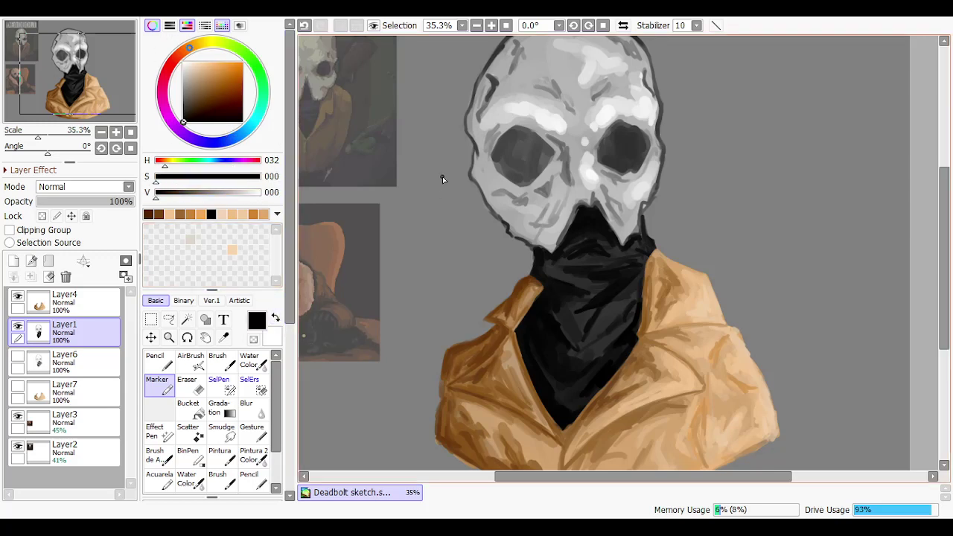
Try to shade the skull's outer cheek beside the larger eye socket in black with the Marker at size 20
scroll(271, 454, "down", 5)
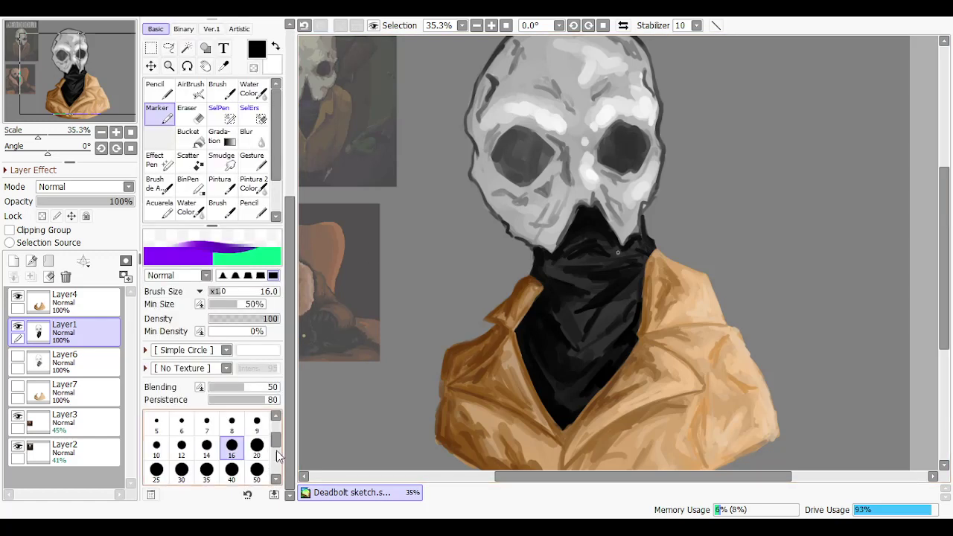
left_click(267, 447)
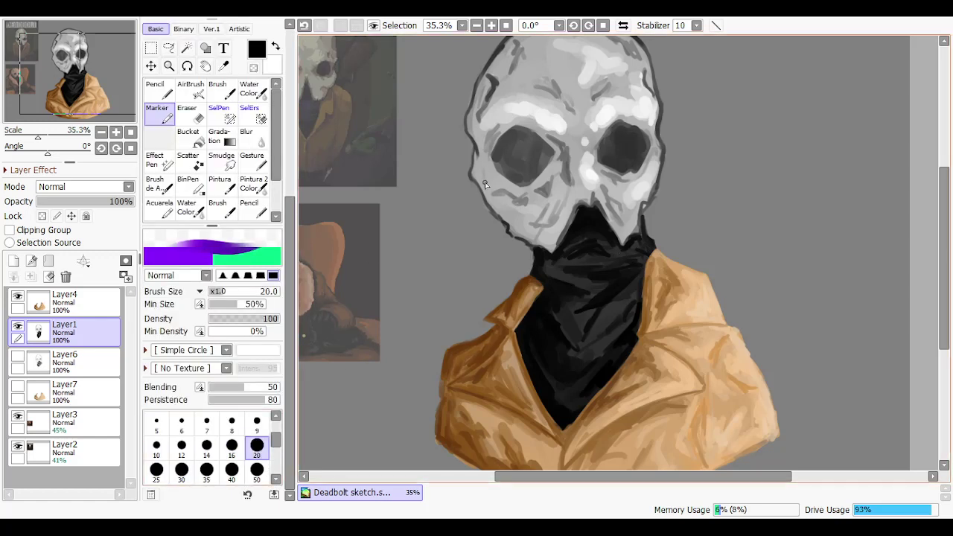
mouse_move(484, 170)
left_mouse_down()
mouse_move(479, 183)
mouse_move(477, 163)
left_mouse_up()
key("ctrl+z")
key("ctrl+z")
key("ctrl+z")
left_click_drag(473, 171, 513, 214)
key("ctrl+z")
key("ctrl+z")
key("ctrl+z")
Set the Marker size to 35 and shade the outer cheek below the larger eye socket
left_click(206, 469)
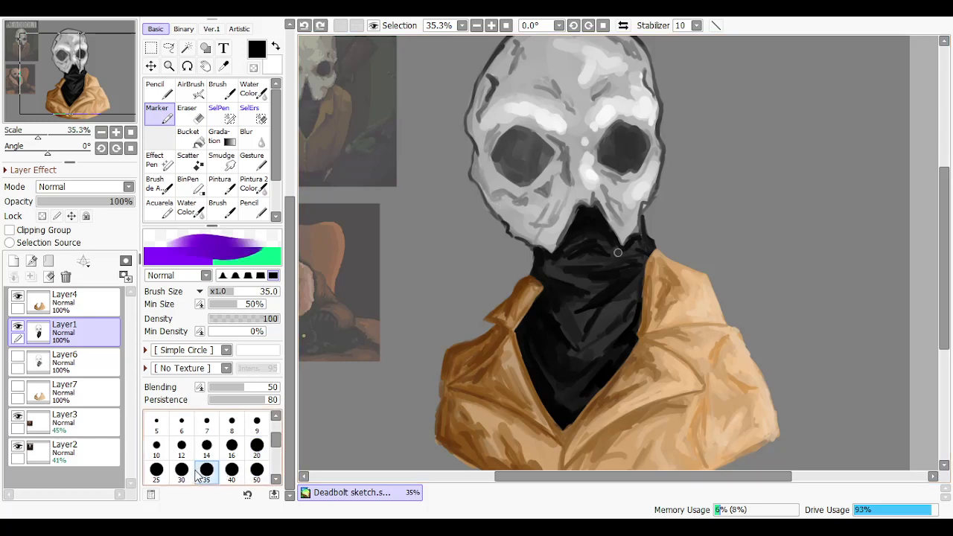
left_click_drag(481, 183, 494, 209)
key("ctrl+z")
key("ctrl+z")
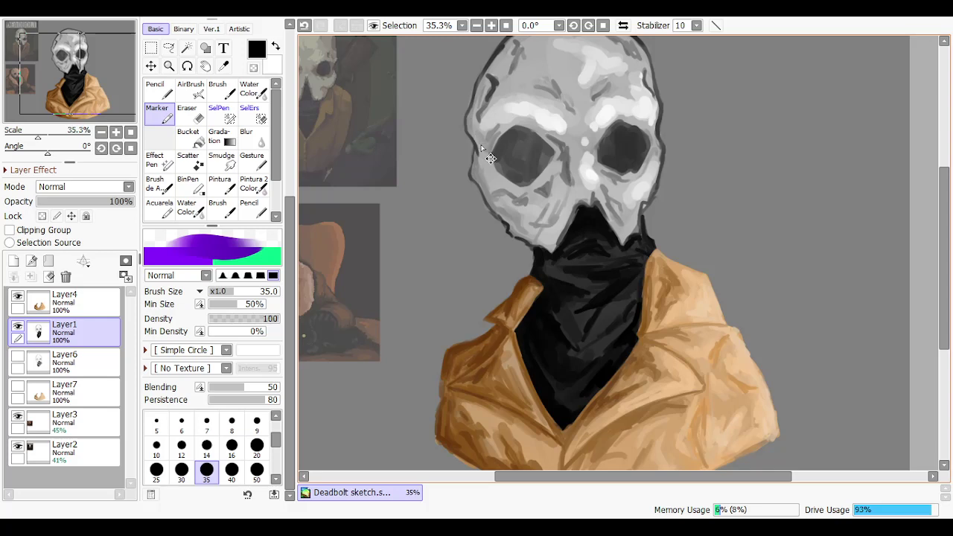
Compare the outer cheek with and without the latest shading
key("ctrl+z")
key("ctrl+y")
key("ctrl+z")
key("ctrl+y")
key("ctrl+z")
key("ctrl+y")
key("ctrl+z")
key("ctrl+y")
Shade the skull's side from the temple down to the outer cheek with the black Marker at size 35
left_click_drag(486, 85, 480, 101)
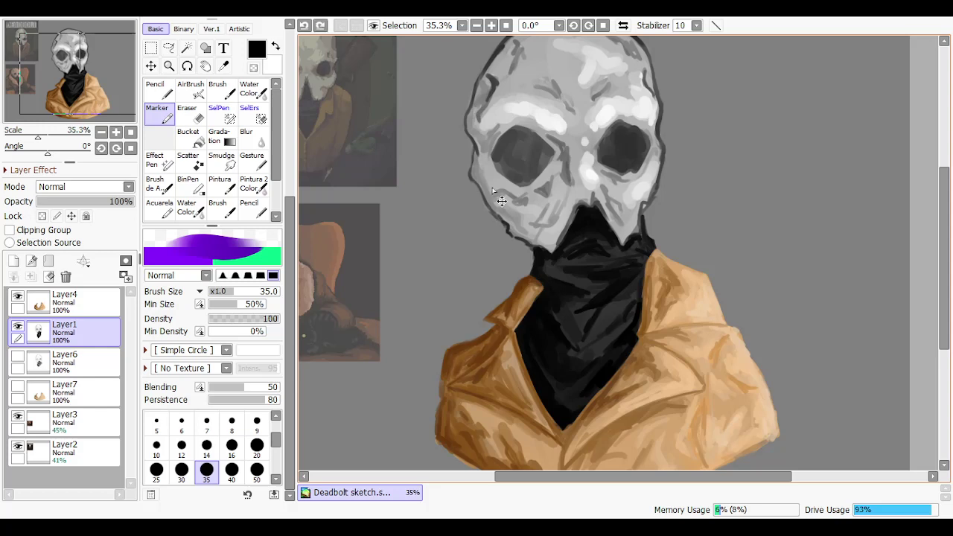
key("ctrl+z")
left_click_drag(486, 177, 496, 186)
key("ctrl+z")
mouse_move(483, 154)
left_mouse_down()
mouse_move(498, 186)
mouse_move(490, 179)
left_mouse_up()
key("ctrl+z")
scroll(517, 232, "down", 1)
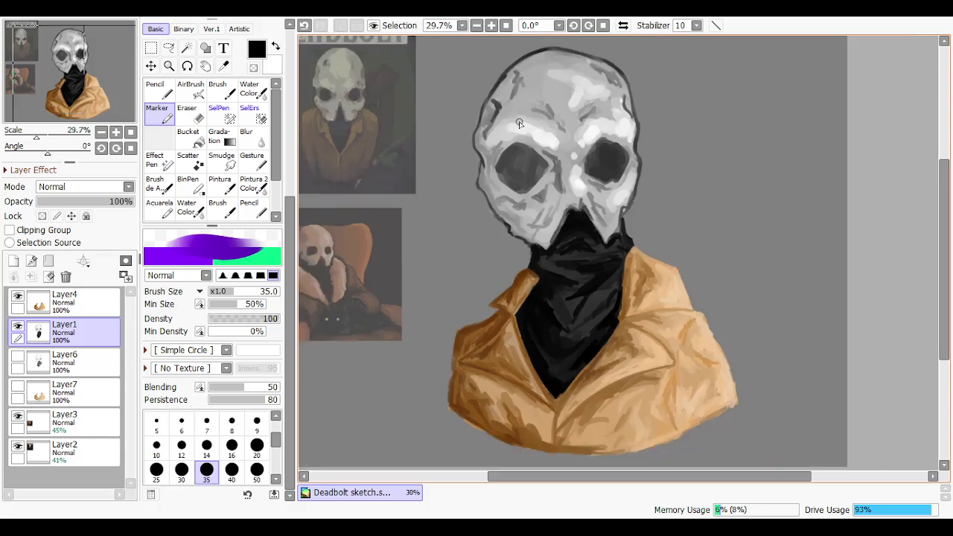
scroll(533, 85, "up", 2)
scroll(434, 128, "down", 1)
Switch to white, set the Marker size to 20 and paint a highlight beneath the larger eye socket
left_click(275, 47)
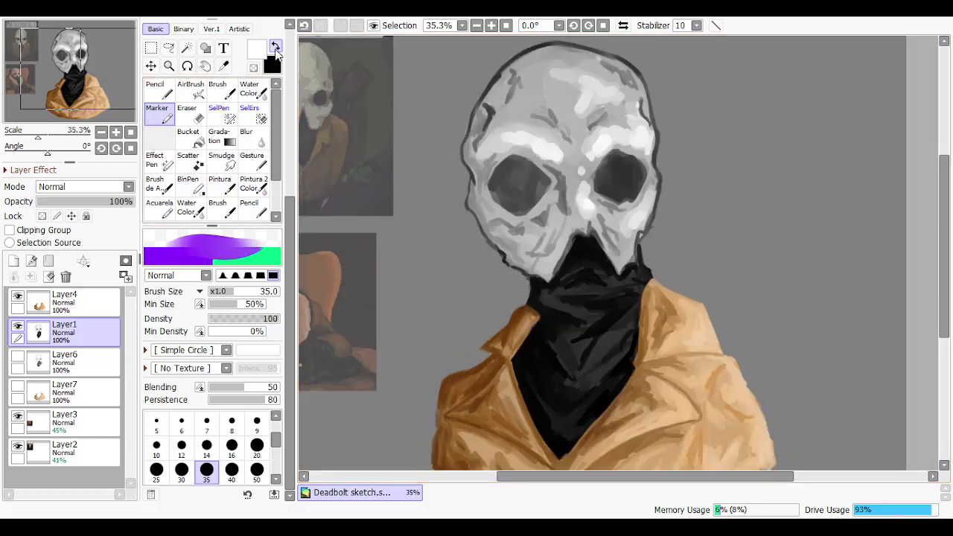
left_click(257, 446)
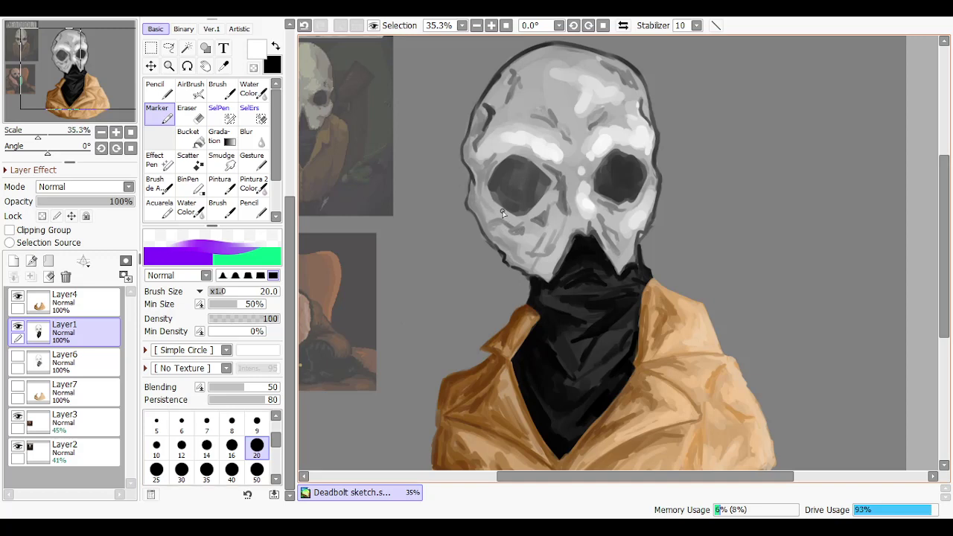
key("ctrl+z")
left_click_drag(515, 218, 498, 207)
key("ctrl+z")
key("ctrl+y")
Switch back to black, set the Marker size to 25 and shade between the larger eye socket and the nose
left_click(276, 47)
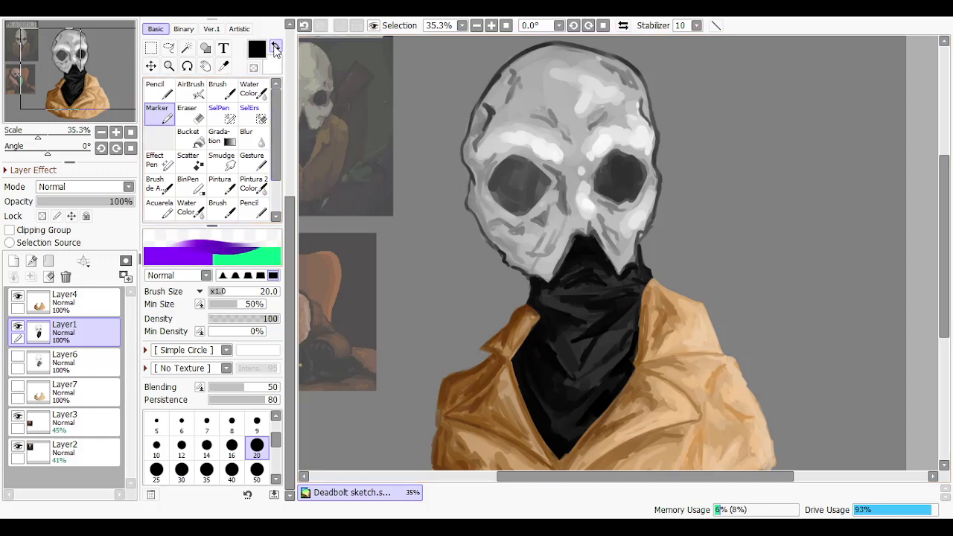
key("ctrl+z")
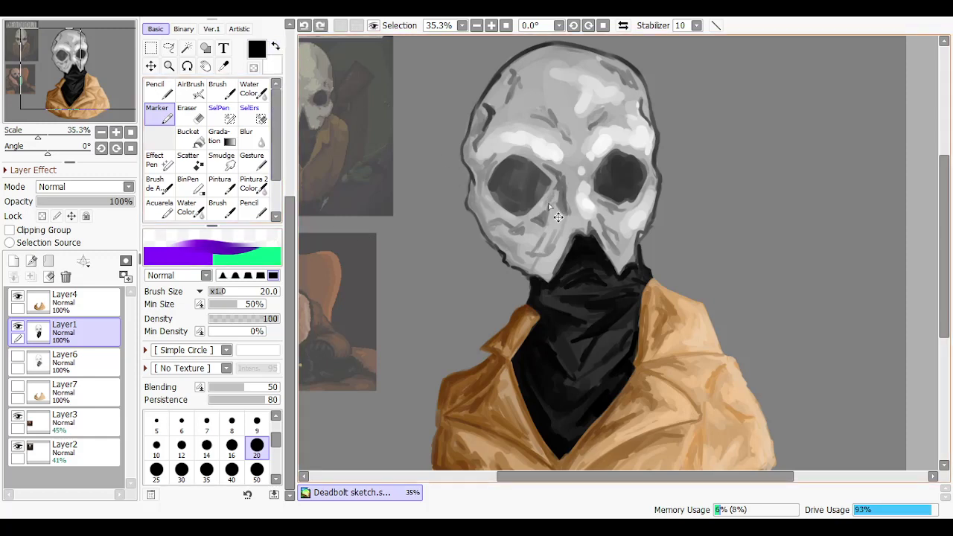
left_click(157, 470)
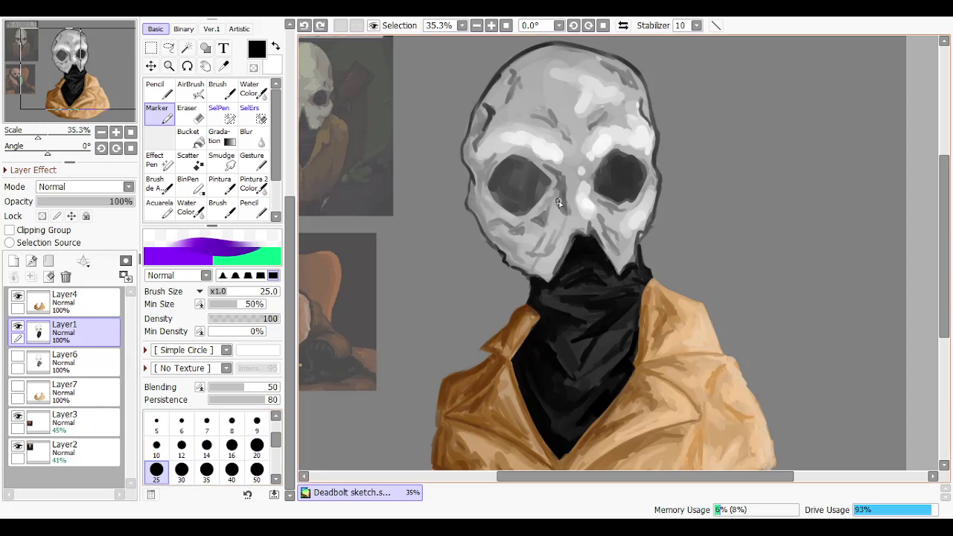
left_click_drag(557, 195, 557, 217)
key("ctrl+z")
left_click_drag(552, 179, 562, 202)
key("ctrl+z")
left_click_drag(554, 214, 560, 222)
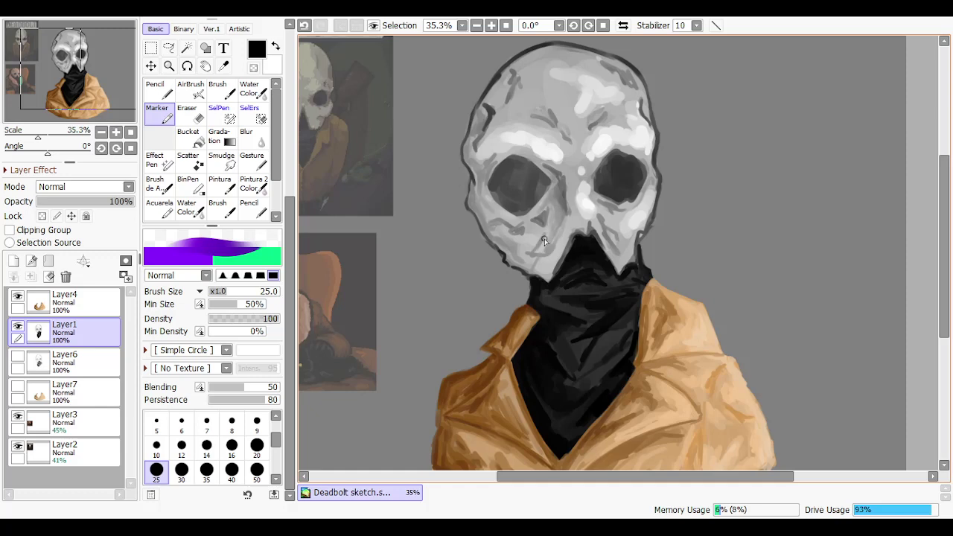
Refine the shading on the lower cheek beneath the larger eye socket
key("ctrl+z")
key("ctrl+y")
key("ctrl+z")
key("ctrl+y")
left_click_drag(542, 240, 534, 251)
key("ctrl+z")
Shade the skull's upper forehead edge, from the temple toward the crown, with the black Marker at size 25
mouse_move(506, 82)
left_mouse_down()
mouse_move(506, 92)
mouse_move(510, 71)
left_mouse_up()
key("ctrl+z")
mouse_move(508, 69)
left_mouse_down()
mouse_move(528, 48)
mouse_move(508, 72)
mouse_move(533, 54)
left_mouse_up()
key("ctrl+z")
left_click_drag(485, 100, 506, 76)
key("ctrl+z")
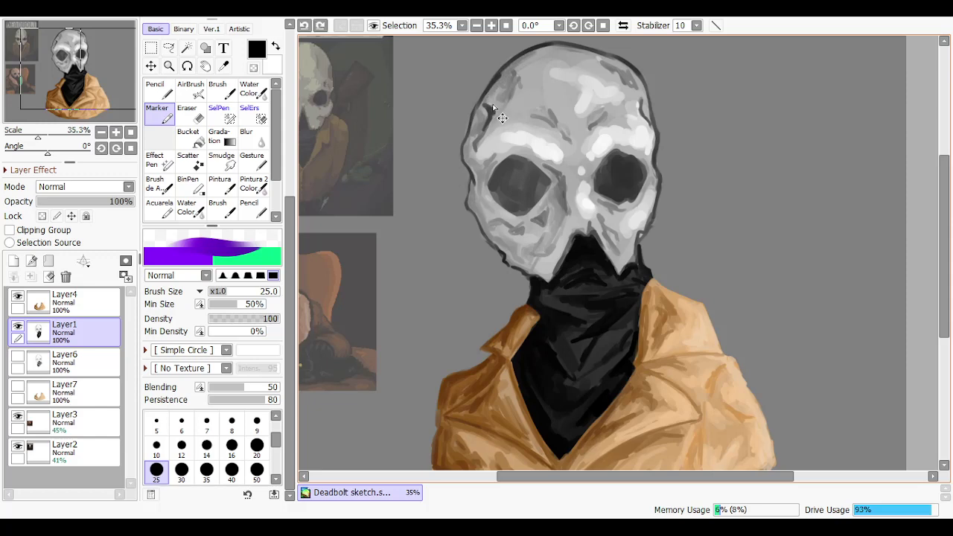
Compare the forehead edge with and without the latest shading
key("ctrl+y")
key("ctrl+z")
key("ctrl+y")
key("ctrl+z")
key("ctrl+y")
key("ctrl+z")
key("ctrl+y")
key("ctrl+z")
key("ctrl+y")
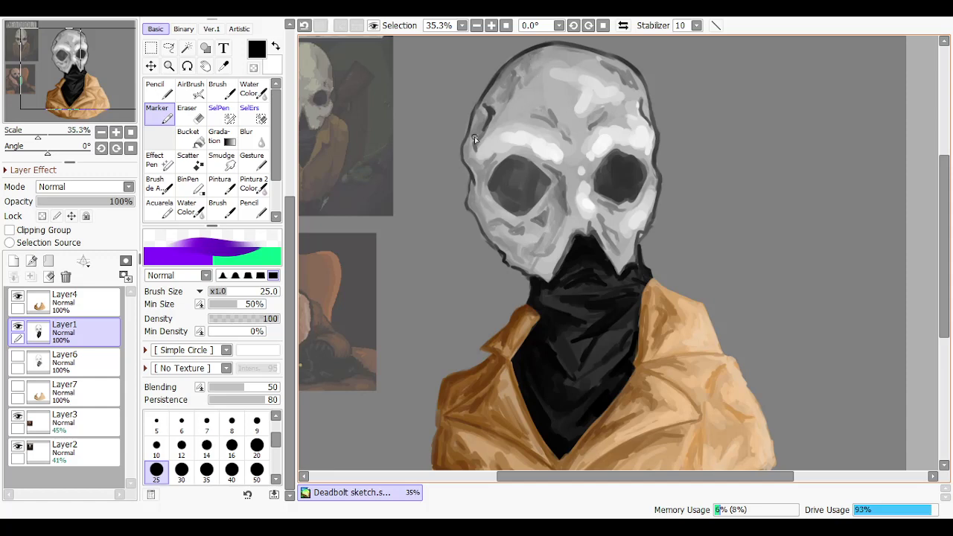
Darken the skull's temple edge above the larger eye socket
key("ctrl+z")
left_click_drag(476, 112, 467, 152)
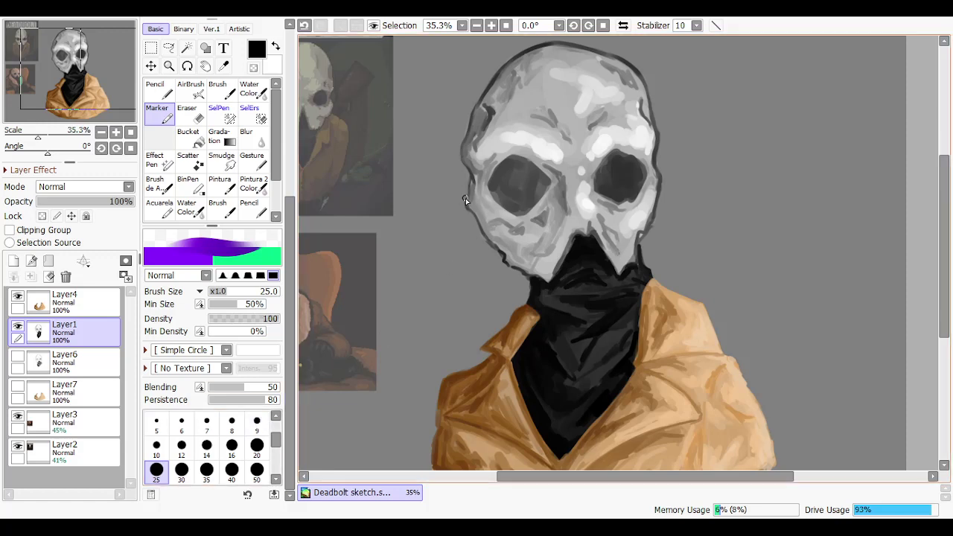
key("ctrl+z")
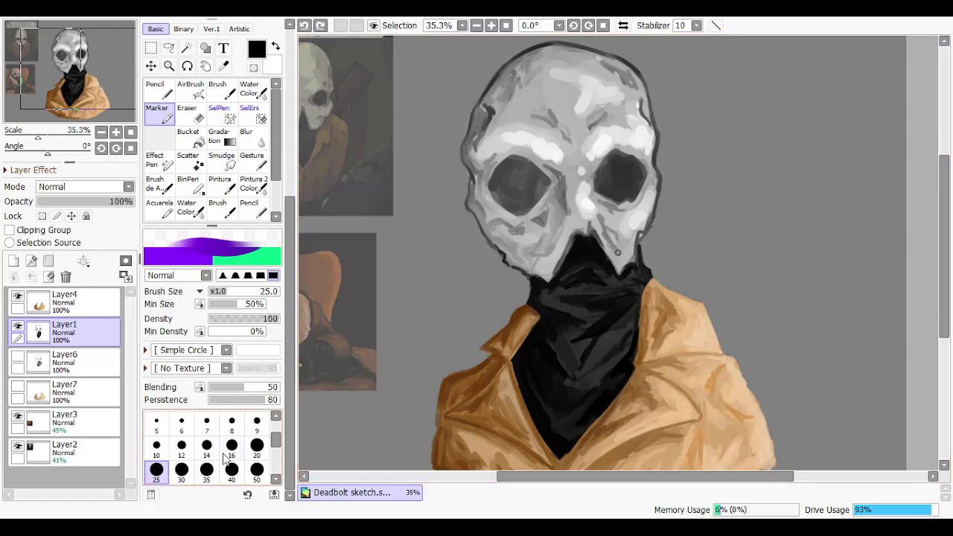
Set the Marker size to 20 and shade the skull's edge from the outer cheek down along the jaw to the scarf
left_click(256, 446)
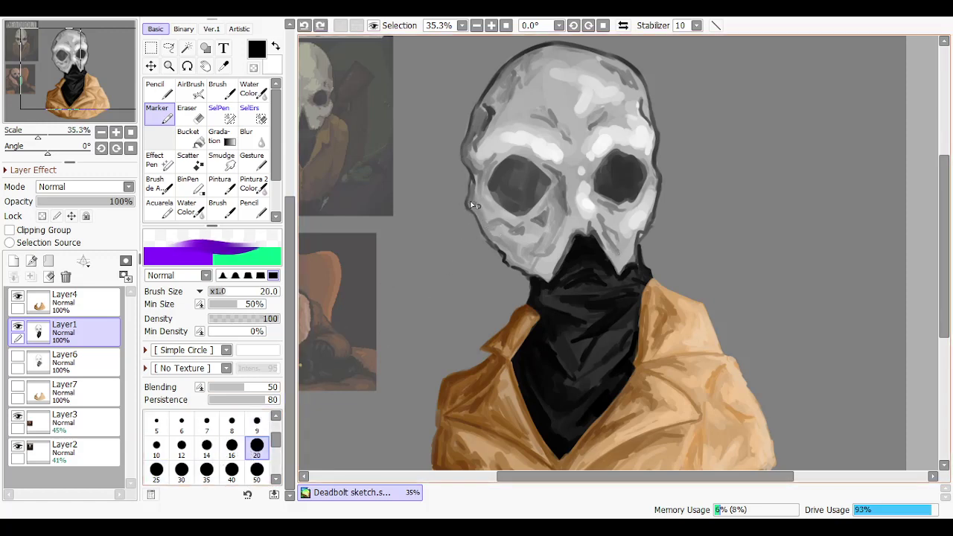
mouse_move(470, 204)
left_mouse_down()
mouse_move(498, 246)
mouse_move(483, 223)
mouse_move(489, 237)
left_mouse_up()
key("ctrl+z")
key("ctrl+y")
left_click_drag(505, 243, 523, 266)
key("ctrl+z")
left_click(495, 245)
key("ctrl+z")
left_click_drag(497, 244, 532, 275)
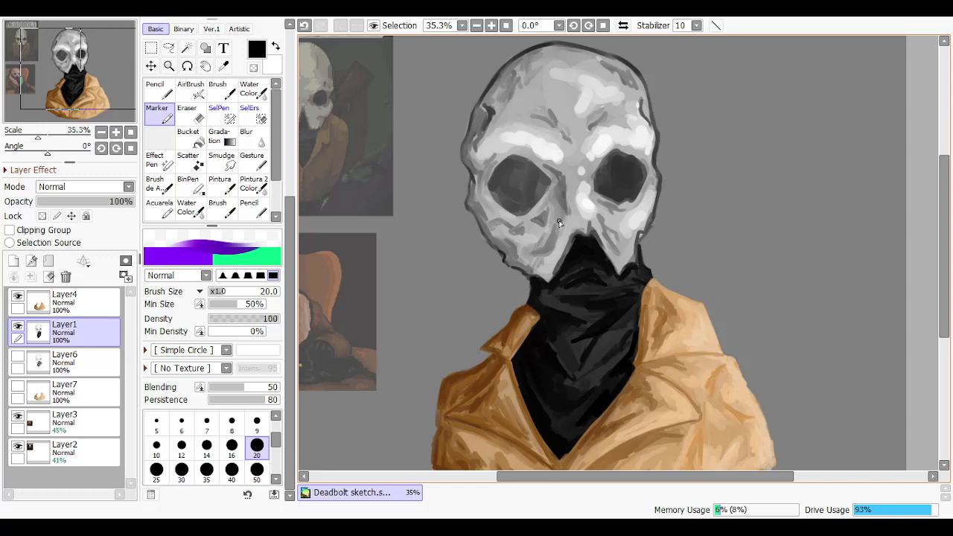
Shade the skull from beside the nose down to the snout's tip with the black Marker, comparing the stroke on and off
key("ctrl+z")
left_click_drag(561, 228, 550, 279)
key("ctrl+z")
key("ctrl+z")
key("ctrl+y")
key("ctrl+z")
key("ctrl+y")
key("ctrl+z")
key("ctrl+y")
Set the Marker size to 25 and shade the snout's edge beside the scarf's peak, below the larger eye socket
left_click(156, 469)
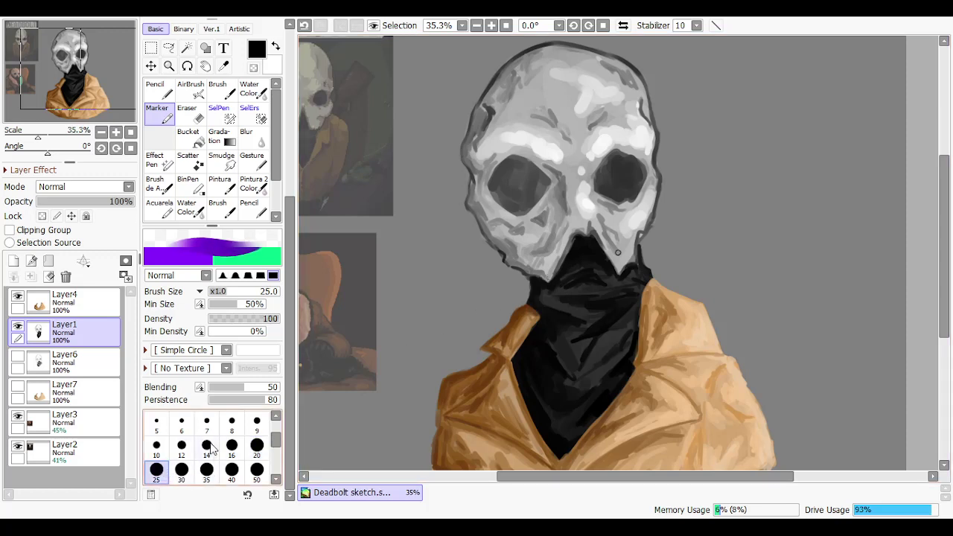
key("ctrl+z")
left_click_drag(558, 256, 549, 272)
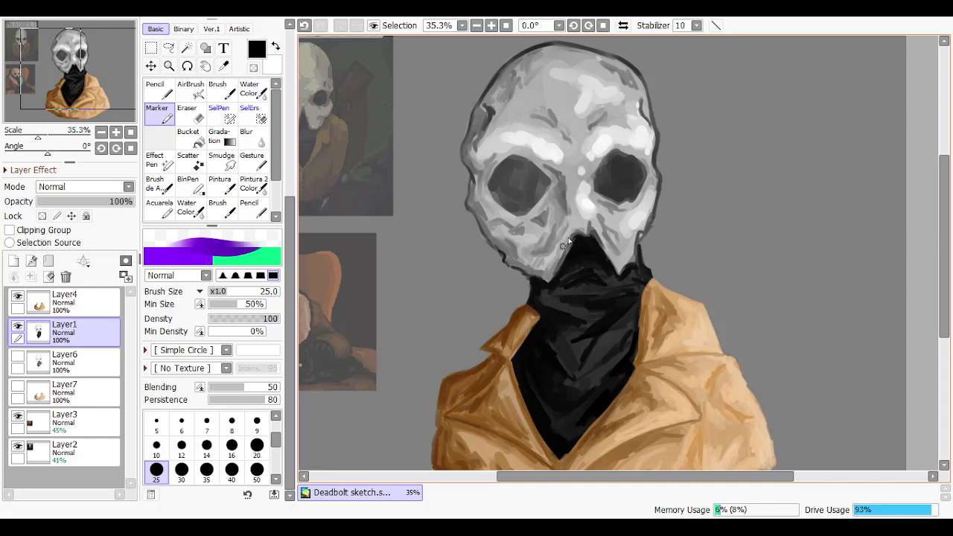
key("ctrl+z")
left_click_drag(563, 245, 568, 235)
key("ctrl+z")
Darken the skull's upper edge with black strokes on both sides of the crown
mouse_move(510, 84)
left_mouse_down()
mouse_move(527, 57)
mouse_move(512, 67)
mouse_move(522, 100)
mouse_move(533, 78)
mouse_move(567, 52)
left_mouse_up()
key("ctrl+z")
key("ctrl+z")
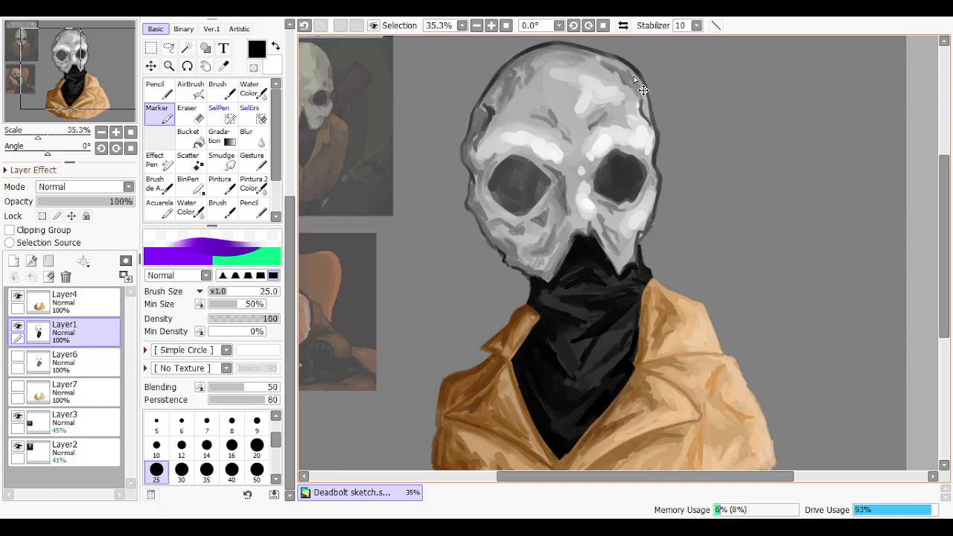
key("ctrl+z")
left_click_drag(632, 74, 608, 62)
key("ctrl+z")
key("ctrl+z")
Add black shading strokes to the forehead and temple above the larger eye socket
left_click_drag(511, 120, 546, 114)
key("ctrl+z")
key("ctrl+z")
left_click(541, 96)
key("ctrl+z")
left_click(513, 117)
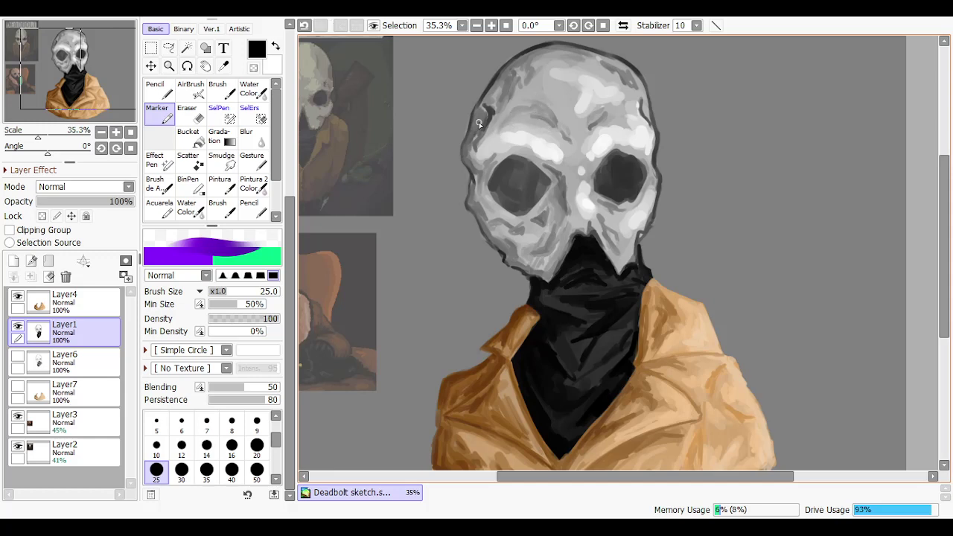
left_click(479, 122)
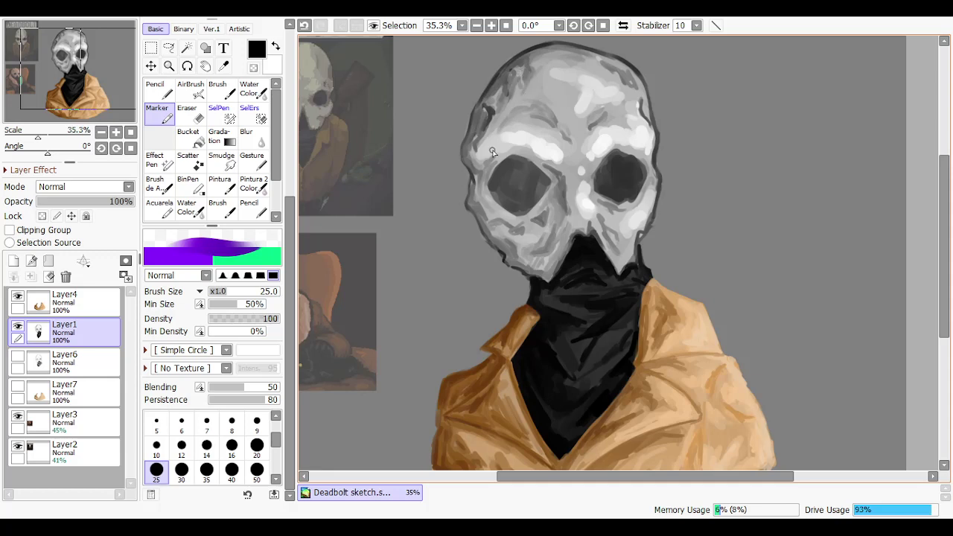
key("ctrl+z")
Set the Marker size to 20 and shade the outer cheek edge and the inner corner of the larger eye socket
left_click(256, 445)
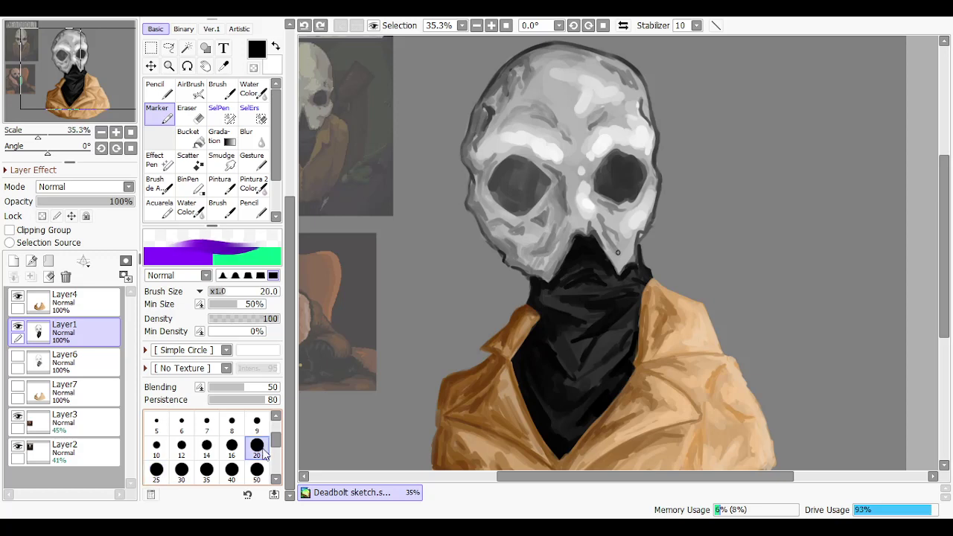
left_click_drag(472, 194, 469, 205)
key("ctrl+z")
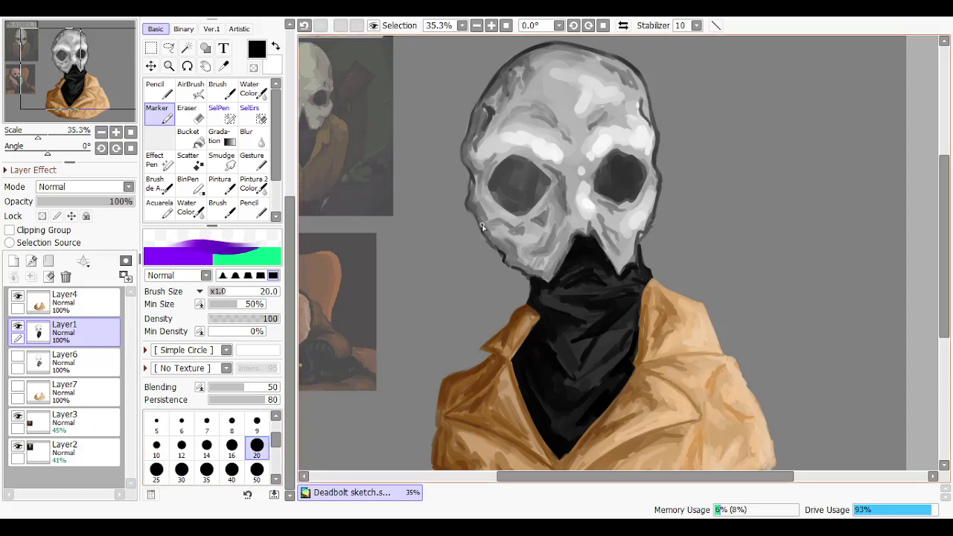
mouse_move(473, 203)
left_mouse_down()
mouse_move(509, 265)
mouse_move(487, 237)
mouse_move(504, 261)
left_mouse_up()
key("ctrl+z")
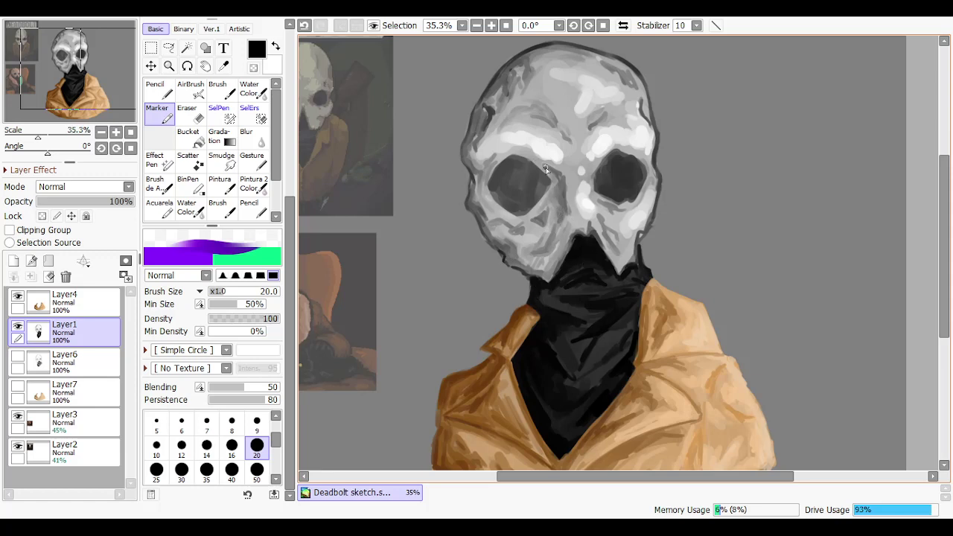
key("ctrl+z")
left_click_drag(549, 176, 556, 181)
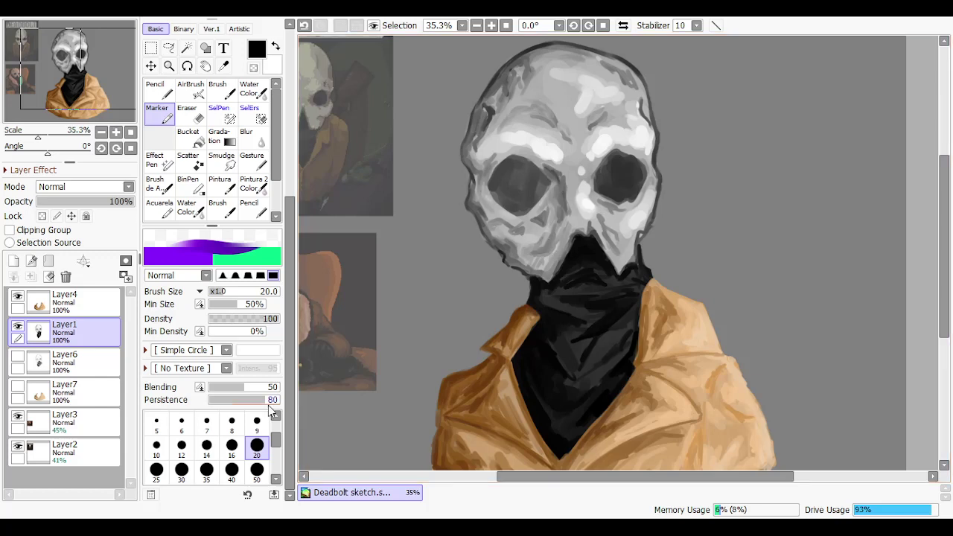
Set the Marker size to 50 and darken the inside of both eye sockets to near black
left_click(257, 469)
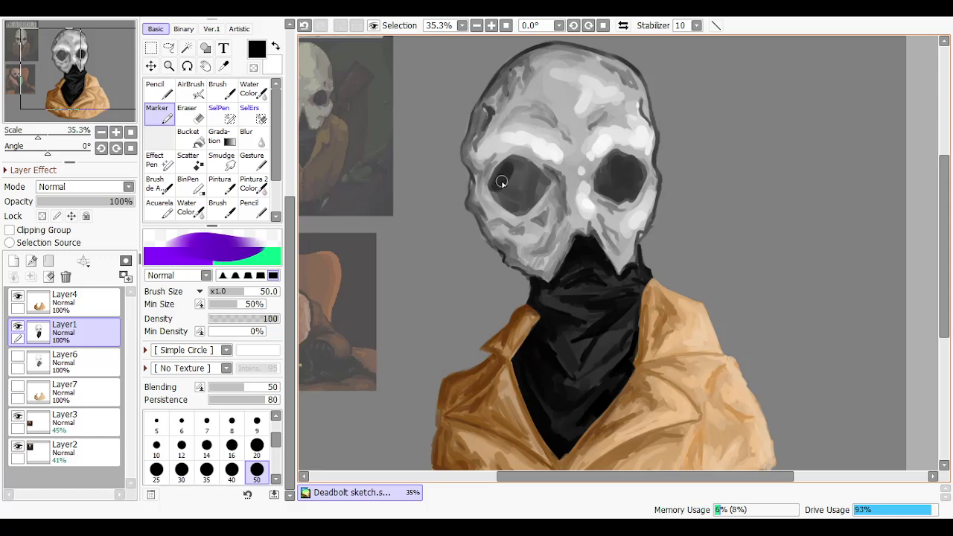
mouse_move(501, 182)
left_mouse_down()
mouse_move(528, 168)
mouse_move(521, 162)
mouse_move(536, 173)
mouse_move(542, 186)
mouse_move(526, 169)
mouse_move(530, 203)
mouse_move(537, 193)
mouse_move(521, 163)
mouse_move(505, 177)
mouse_move(531, 175)
mouse_move(500, 176)
left_mouse_up()
key("ctrl+z")
key("ctrl+z")
left_click(502, 196)
mouse_move(525, 208)
left_mouse_down()
mouse_move(541, 191)
mouse_move(513, 209)
mouse_move(500, 198)
mouse_move(527, 212)
mouse_move(514, 207)
mouse_move(531, 178)
mouse_move(520, 171)
mouse_move(521, 187)
mouse_move(511, 180)
mouse_move(518, 161)
mouse_move(519, 184)
left_mouse_up()
key("ctrl+z")
key("ctrl+z")
key("ctrl+z")
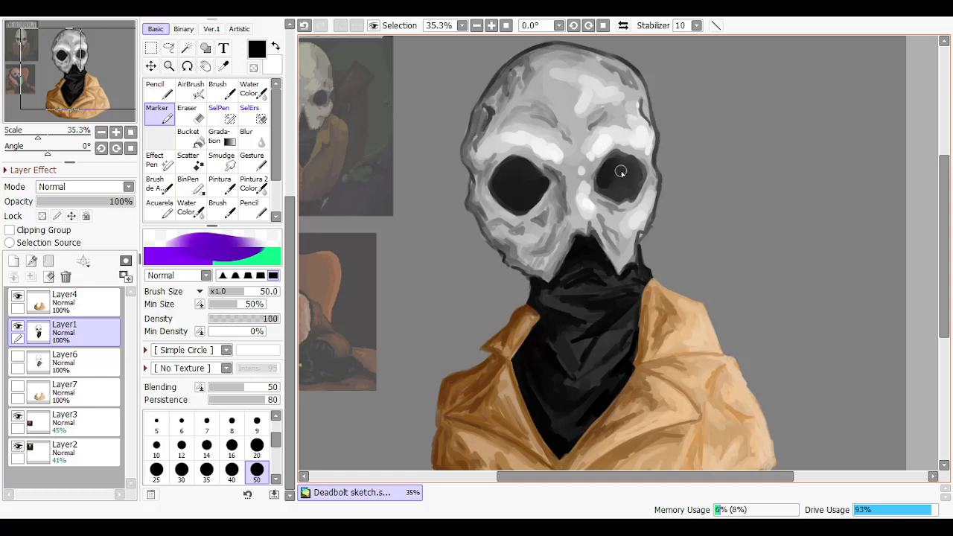
mouse_move(620, 172)
left_mouse_down()
mouse_move(636, 179)
mouse_move(626, 200)
mouse_move(602, 185)
mouse_move(606, 175)
left_mouse_up()
mouse_move(620, 161)
left_mouse_down()
mouse_move(639, 168)
mouse_move(640, 181)
left_mouse_up()
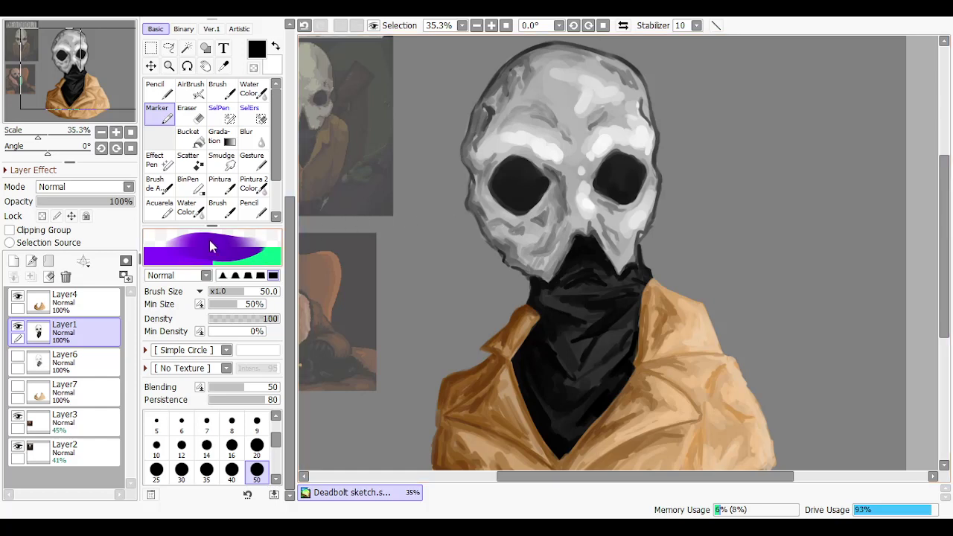
Set the Marker size to 16 and darken the temple notch beside the larger eye socket
left_click(289, 125)
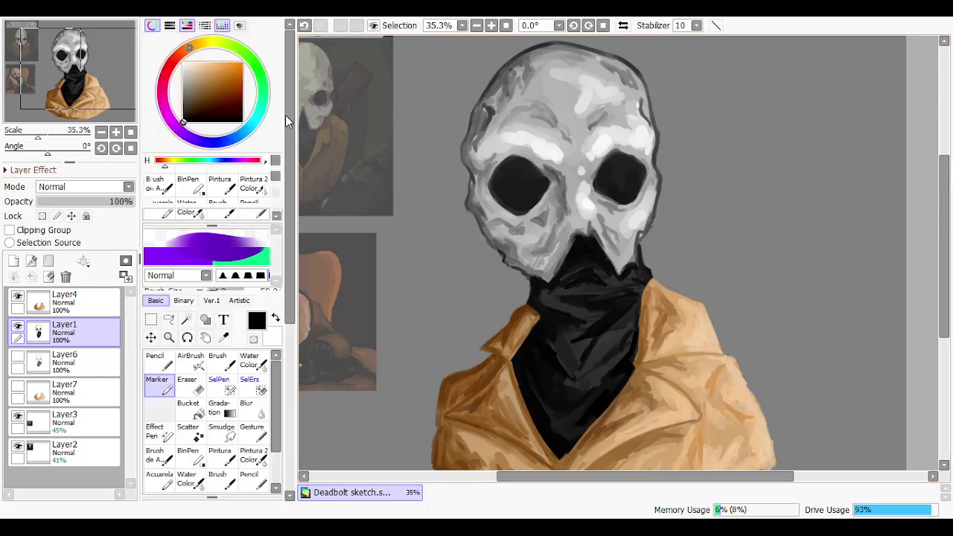
left_click(289, 396)
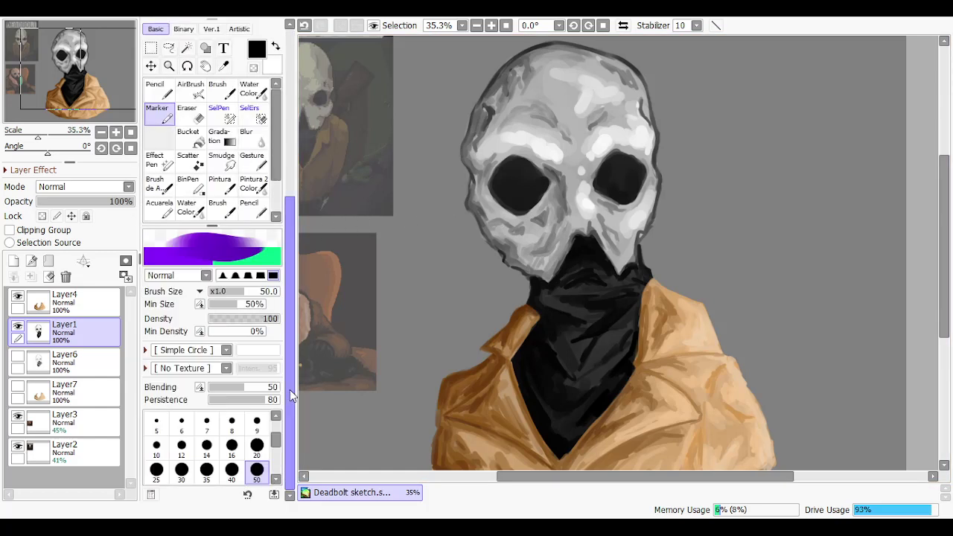
left_click(232, 446)
key("ctrl+z")
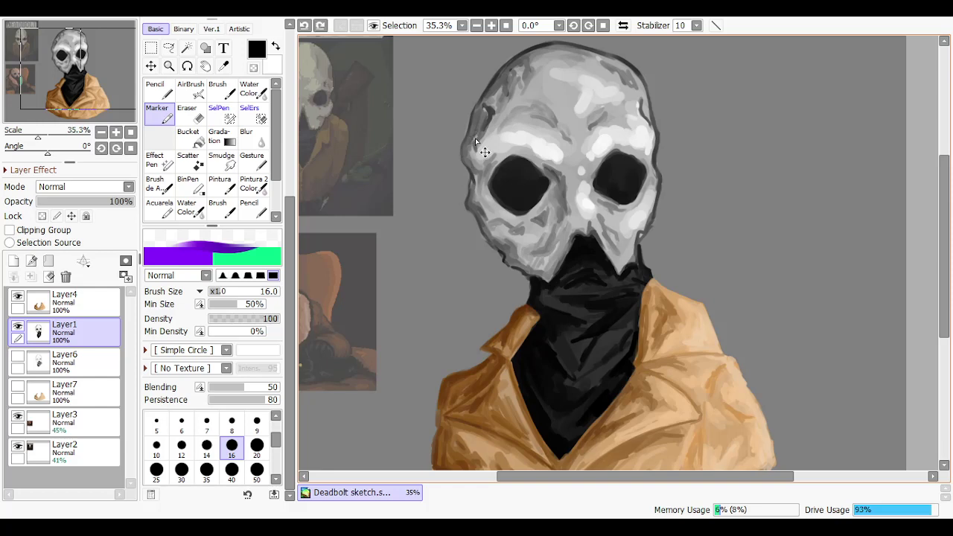
left_click_drag(473, 134, 485, 116)
key("ctrl+z")
Shade the skull's edge above the smaller eye socket and compare it with and without the stroke
left_click_drag(643, 106, 646, 119)
key("ctrl+z")
key("ctrl+y")
key("ctrl+z")
key("ctrl+y")
key("ctrl+z")
key("ctrl+y")
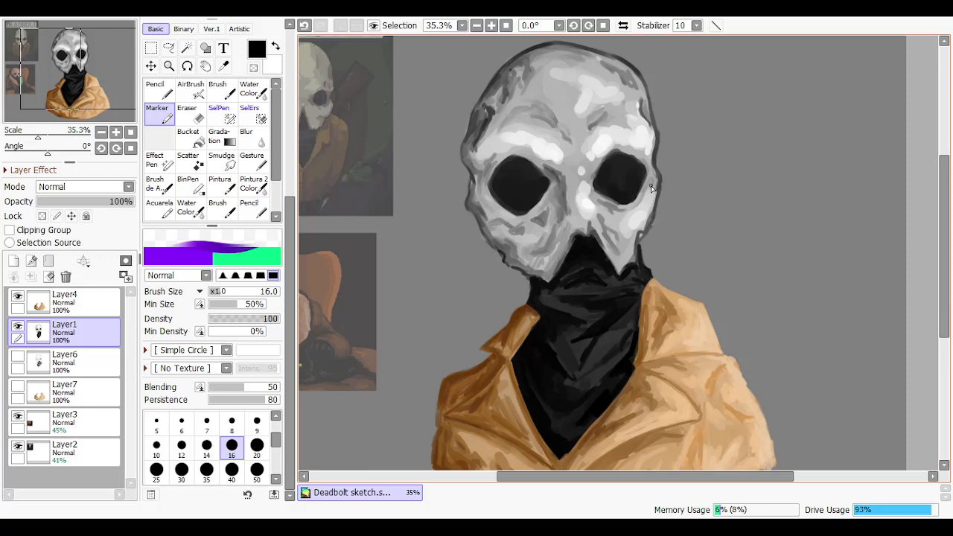
Shade the snout's edges on both sides of the scarf's peak with fine black strokes
left_click_drag(609, 260, 616, 270)
key("ctrl+z")
mouse_move(544, 244)
left_mouse_down()
mouse_move(554, 269)
mouse_move(567, 233)
mouse_move(554, 269)
mouse_move(560, 256)
mouse_move(547, 279)
mouse_move(537, 277)
mouse_move(549, 284)
mouse_move(606, 229)
left_mouse_up()
key("ctrl+z")
key("ctrl+z")
key("ctrl+z")
key("ctrl+z")
key("ctrl+z")
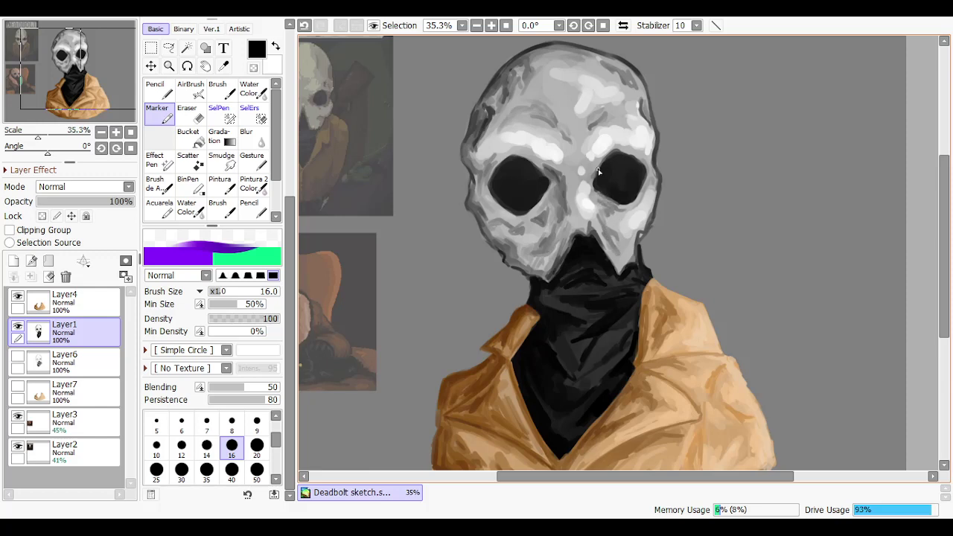
Shade the inner rim of the smaller eye socket beside the nose bridge
key("ctrl+z")
left_click_drag(591, 179, 590, 189)
key("ctrl+z")
left_click_drag(594, 173, 593, 191)
key("ctrl+z")
Darken the brow crease above the smaller eye socket with short black strokes
left_click(595, 120)
left_click(601, 117)
key("ctrl+z")
left_click(607, 114)
key("ctrl+z")
left_click(611, 115)
key("ctrl+z")
left_click(606, 114)
key("ctrl+z")
Shade the forehead between the brows and the brow crease above the larger eye socket
left_click(580, 130)
key("ctrl+z")
left_click(576, 126)
key("ctrl+z")
left_click(578, 137)
key("ctrl+z")
left_click(520, 119)
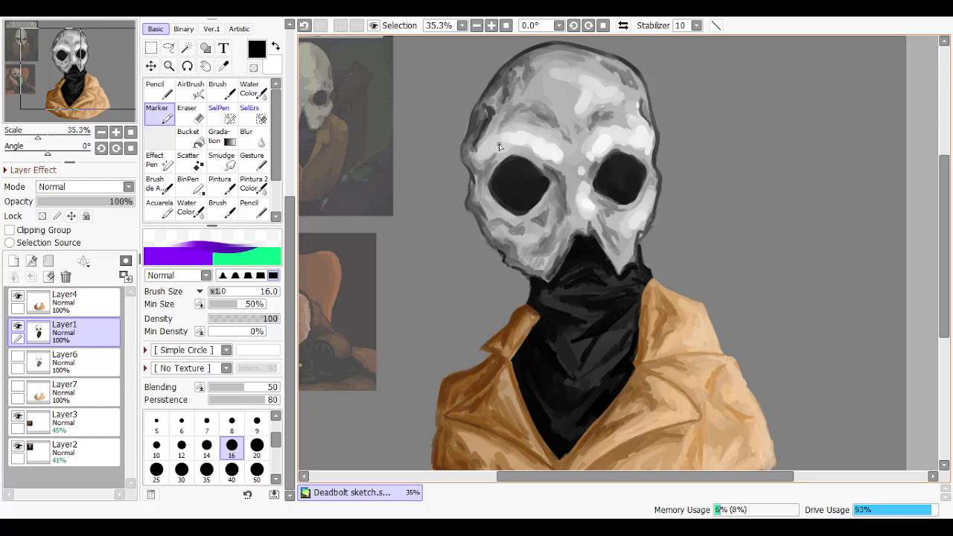
key("ctrl+z")
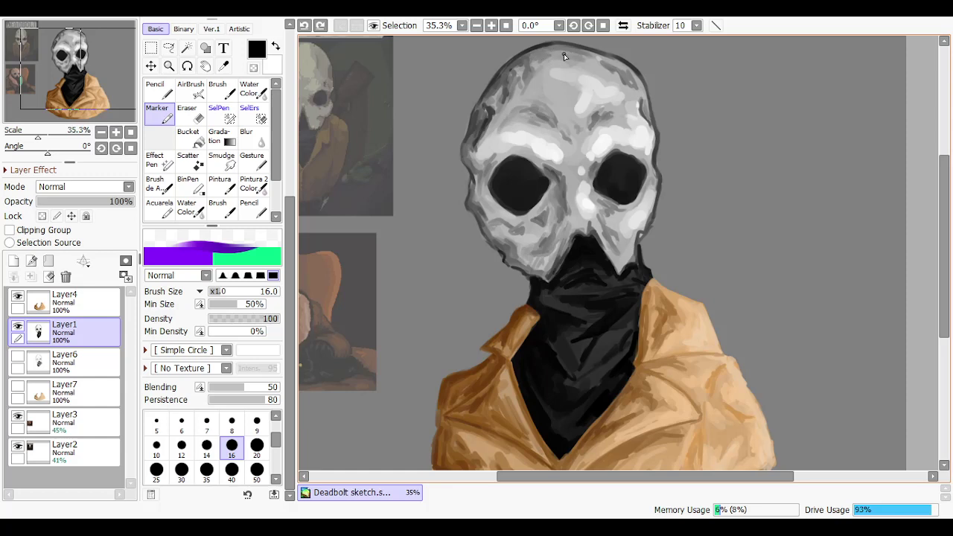
Add thin shading strokes along the crown's edge and at the cheek tip below the smaller eye socket
left_click_drag(564, 55, 553, 55)
key("ctrl+z")
key("ctrl+y")
key("ctrl+z")
left_click_drag(623, 254, 630, 248)
key("ctrl+z")
key("ctrl+y")
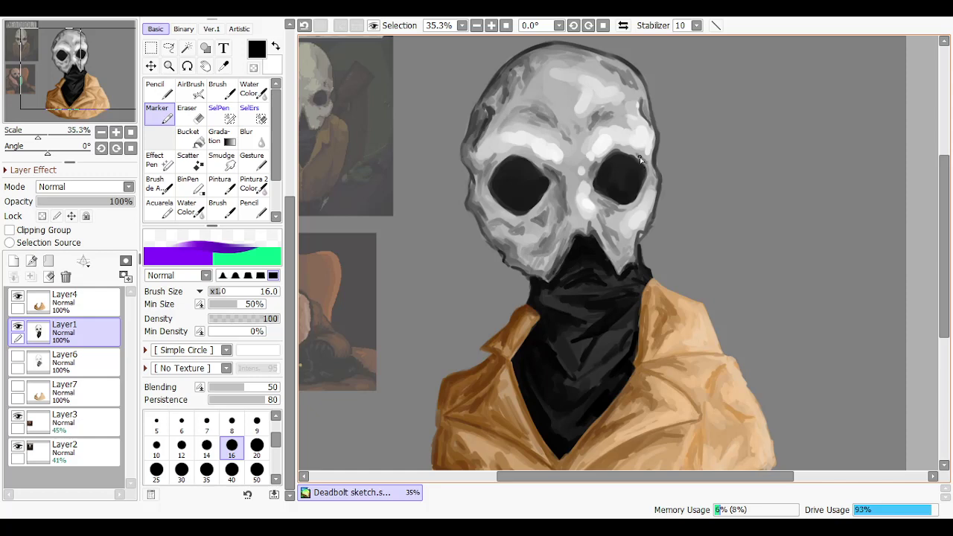
Darken the upper rim of the smaller eye socket with a short black stroke
key("ctrl+z")
left_click_drag(628, 152, 642, 157)
key("ctrl+z")
key("ctrl+y")
Switch the color to white and highlight the outer cheek below the smaller eye socket down toward the scarf
left_click(275, 47)
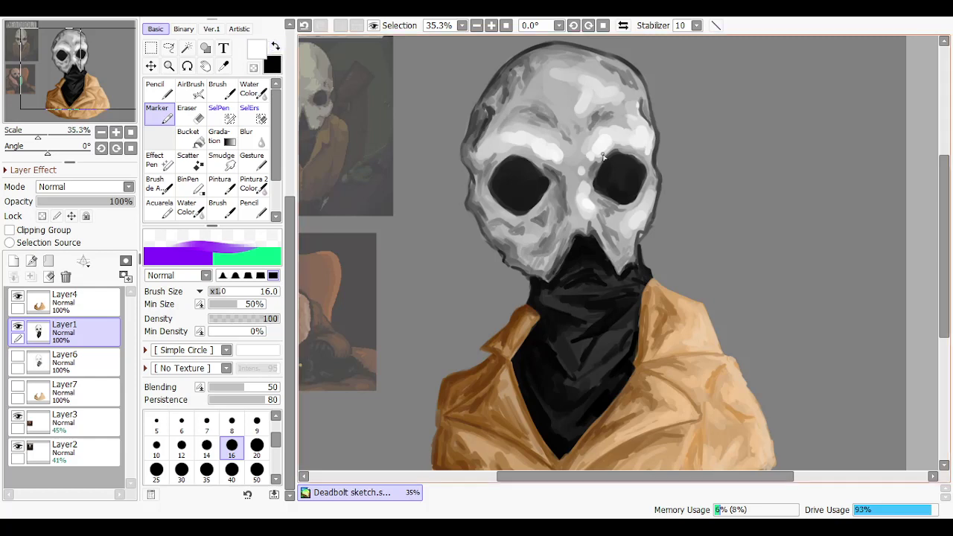
left_click_drag(656, 202, 634, 252)
key("ctrl+z")
key("ctrl+y")
key("ctrl+z")
key("ctrl+y")
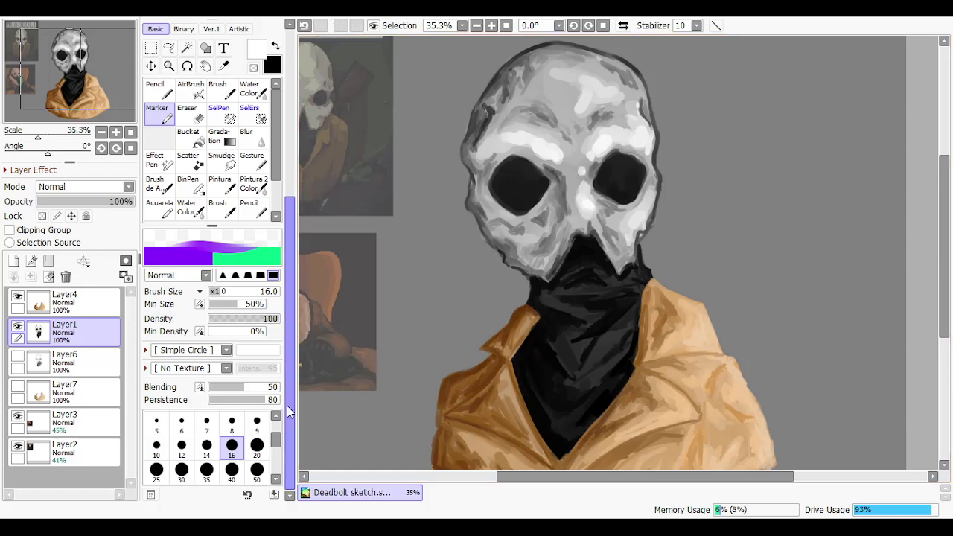
Set the Marker size to 20 and add a white highlight along the forehead's outer edge above the smaller eye socket
left_click(256, 446)
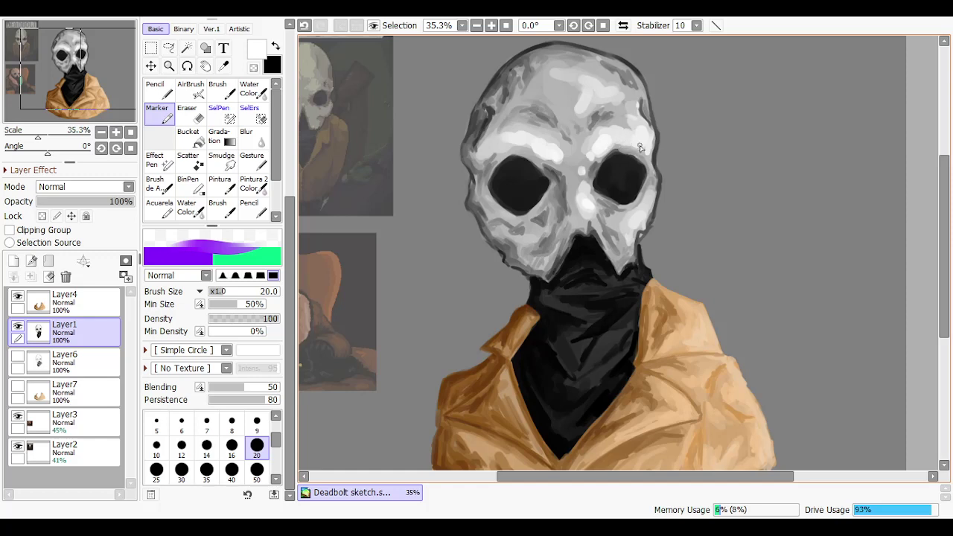
mouse_move(638, 84)
left_mouse_down()
mouse_move(653, 110)
mouse_move(642, 89)
left_mouse_up()
key("ctrl+z")
key("ctrl+z")
key("ctrl+z")
key("ctrl+y")
key("ctrl+z")
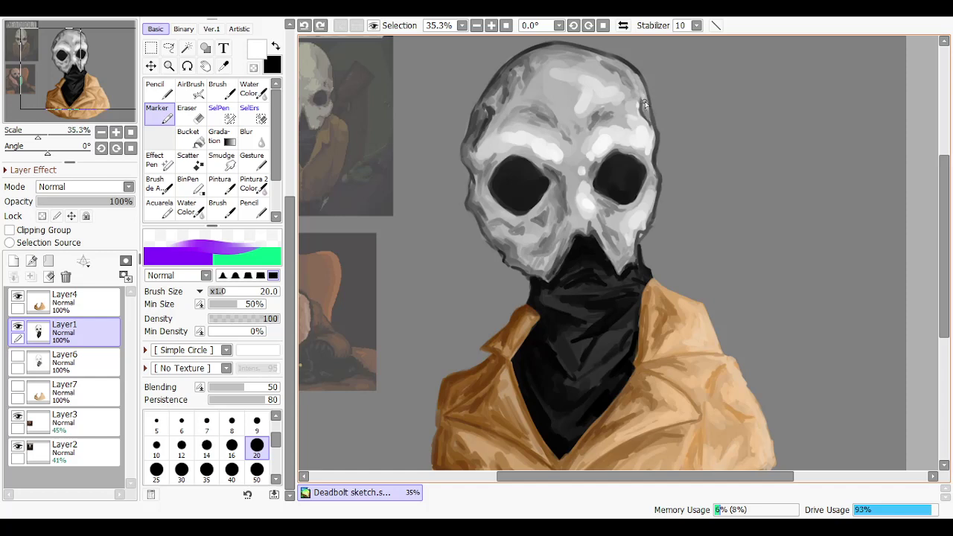
Lighten the forehead between the crown and the brows with white, comparing the strokes on and off
key("ctrl+y")
key("ctrl+z")
key("ctrl+y")
key("ctrl+z")
key("ctrl+y")
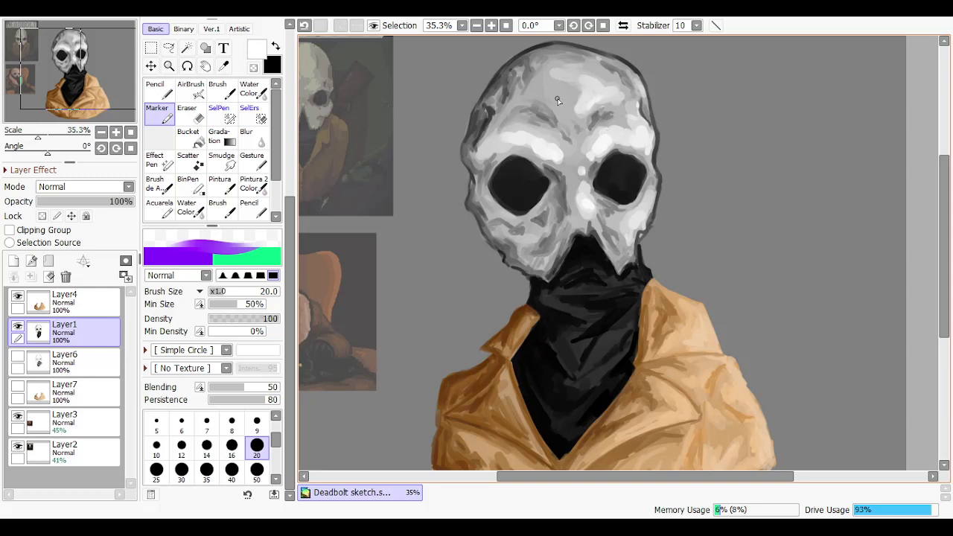
key("ctrl+z")
key("ctrl+y")
key("ctrl+z")
key("ctrl+y")
key("ctrl+z")
Add a white highlight along the nose bridge between the eye sockets and compare the face with and without it
mouse_move(569, 190)
left_mouse_down()
mouse_move(557, 165)
mouse_move(568, 167)
left_mouse_up()
key("ctrl+z")
key("ctrl+z")
key("ctrl+y")
key("ctrl+z")
key("ctrl+y")
key("ctrl+z")
key("ctrl+y")
key("ctrl+z")
key("ctrl+y")
key("ctrl+z")
key("ctrl+y")
key("ctrl+z")
key("ctrl+y")
key("ctrl+z")
key("ctrl+y")
key("ctrl+z")
key("ctrl+y")
key("ctrl+z")
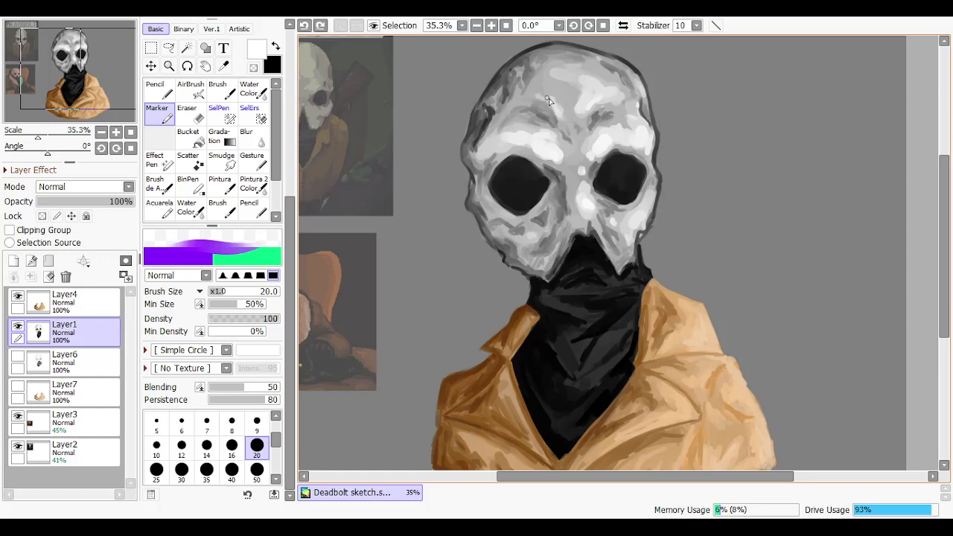
Compare the forehead and brow with and without the latest white highlights
key("ctrl+y")
key("ctrl+z")
key("ctrl+y")
key("ctrl+z")
key("ctrl+y")
key("ctrl+z")
key("ctrl+y")
key("ctrl+z")
key("ctrl+y")
key("ctrl+z")
key("ctrl+y")
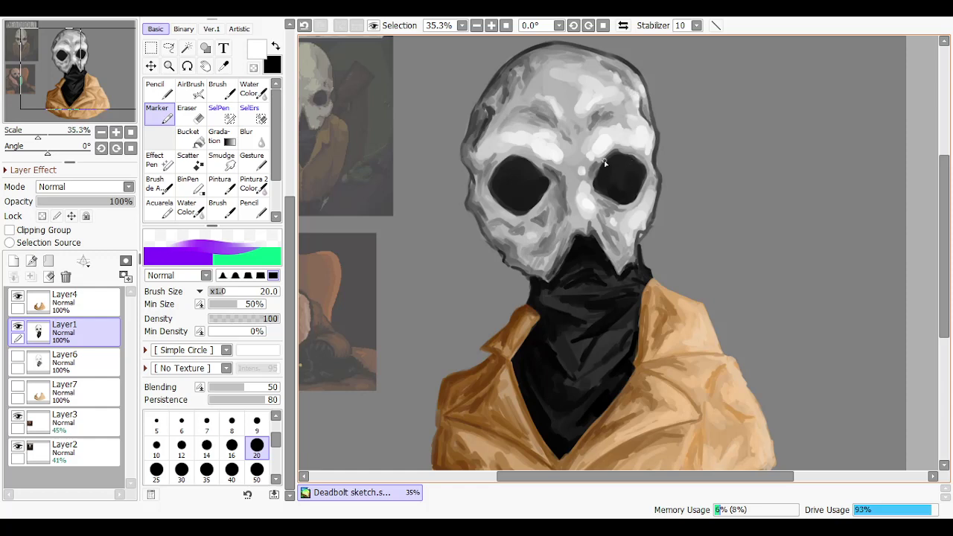
Try white highlights on the forehead's outer edge and on the cheek below the smaller eye socket, comparing them on and off
key("ctrl+z")
left_click_drag(638, 117, 646, 126)
key("ctrl+z")
key("ctrl+y")
key("ctrl+z")
key("ctrl+y")
key("ctrl+z")
key("ctrl+y")
key("ctrl+z")
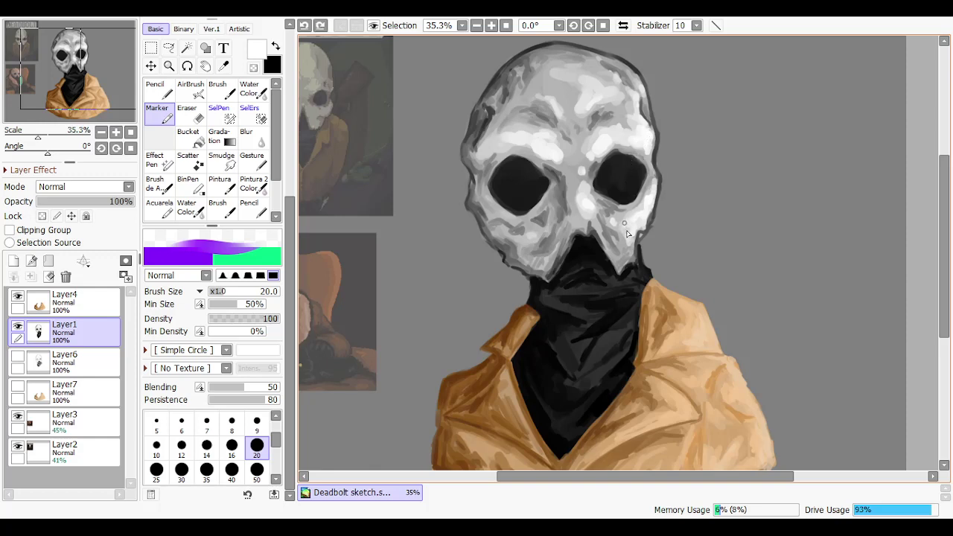
left_click_drag(624, 225, 636, 236)
key("ctrl+z")
Add a light highlight to the scarf's edge between the jaw and the coat collar, comparing the scarf with and without it
left_click_drag(635, 287, 645, 274)
key("ctrl+z")
key("ctrl+z")
key("ctrl+y")
key("ctrl+z")
key("ctrl+y")
key("ctrl+z")
key("ctrl+y")
key("ctrl+z")
key("ctrl+y")
key("ctrl+z")
key("ctrl+y")
key("ctrl+z")
key("ctrl+y")
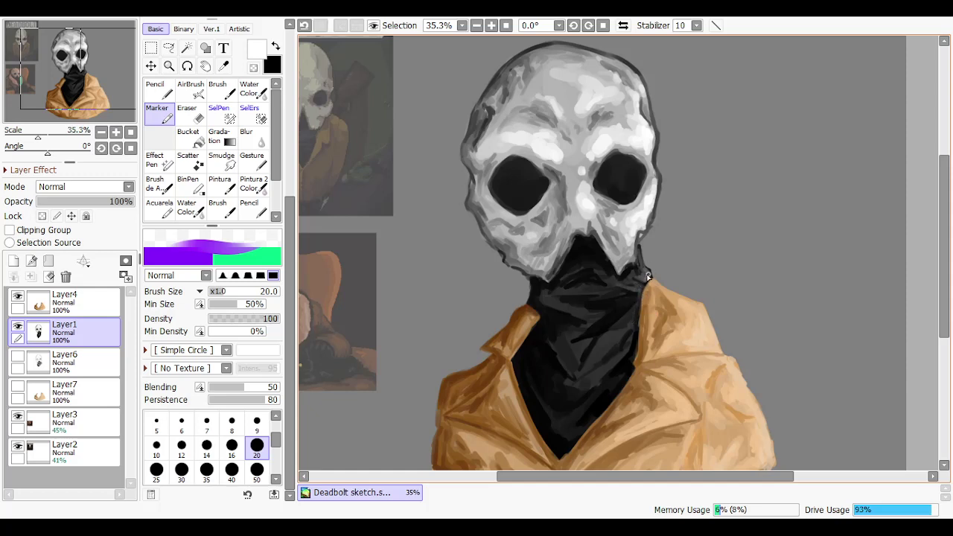
key("ctrl+z")
key("ctrl+y")
key("ctrl+z")
key("ctrl+y")
key("ctrl+z")
key("ctrl+y")
key("ctrl+z")
key("ctrl+y")
key("ctrl+z")
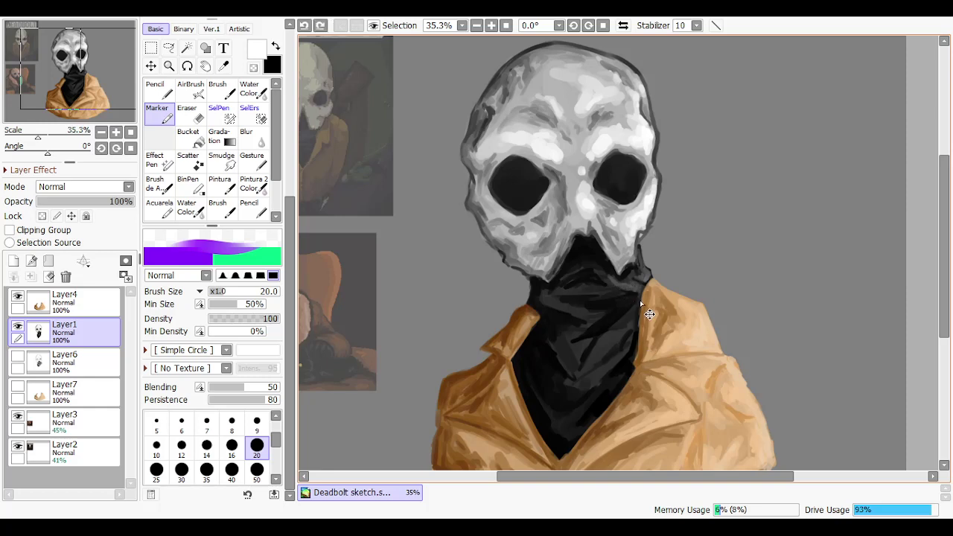
key("ctrl+y")
key("ctrl+z")
key("ctrl+y")
key("ctrl+z")
key("ctrl+y")
key("ctrl+z")
key("ctrl+y")
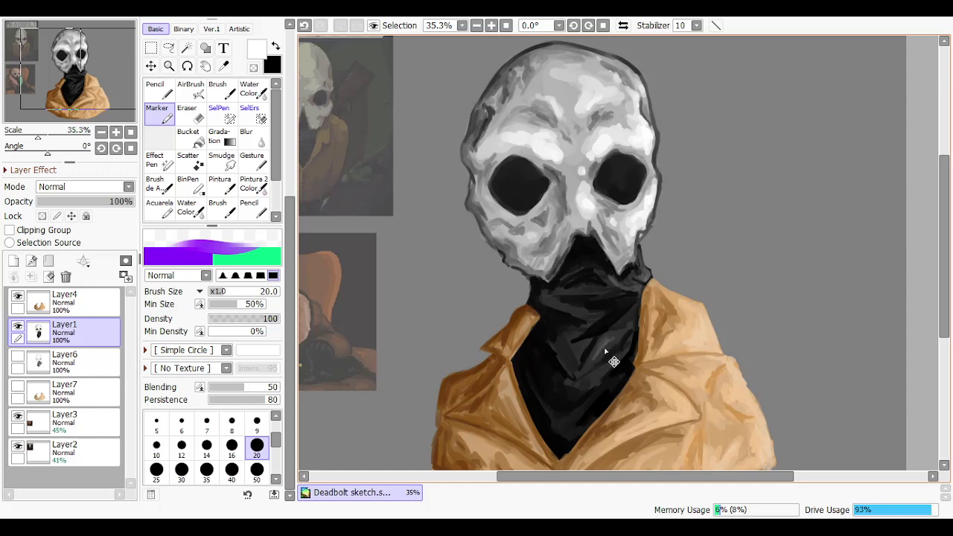
Undo the latest scarf highlights and try small light strokes on the folds in the middle of the scarf
key("ctrl+z")
key("ctrl+z")
mouse_move(564, 350)
left_mouse_down()
mouse_move(575, 372)
mouse_move(561, 346)
left_mouse_up()
key("ctrl+z")
key("ctrl+z")
left_click_drag(566, 358, 566, 355)
key("ctrl+z")
Paint a light stroke across the scarf's upper fold below the jaw and check the whole bust
left_click_drag(614, 283, 642, 293)
scroll(707, 122, "down", 3)
scroll(648, 200, "up", 2)
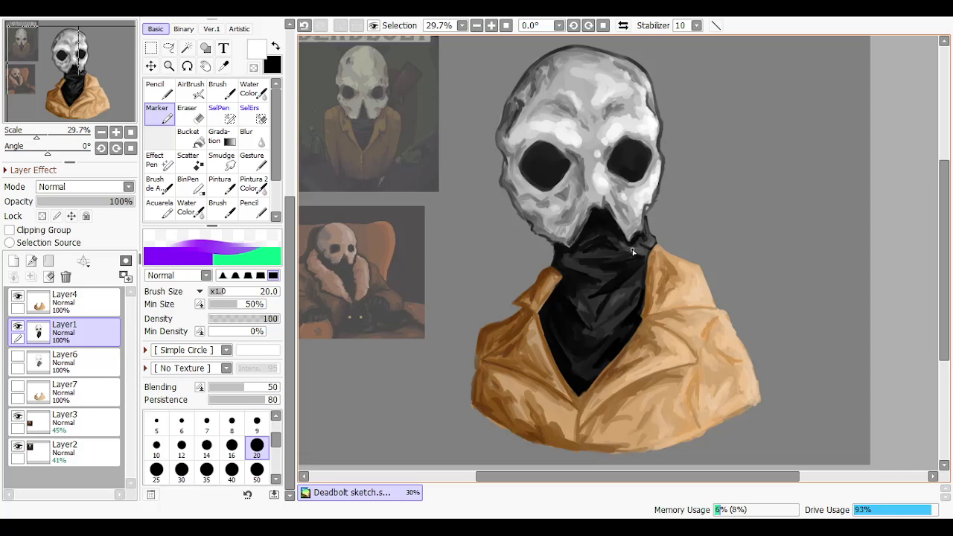
scroll(633, 252, "down", 1)
scroll(659, 156, "up", 1)
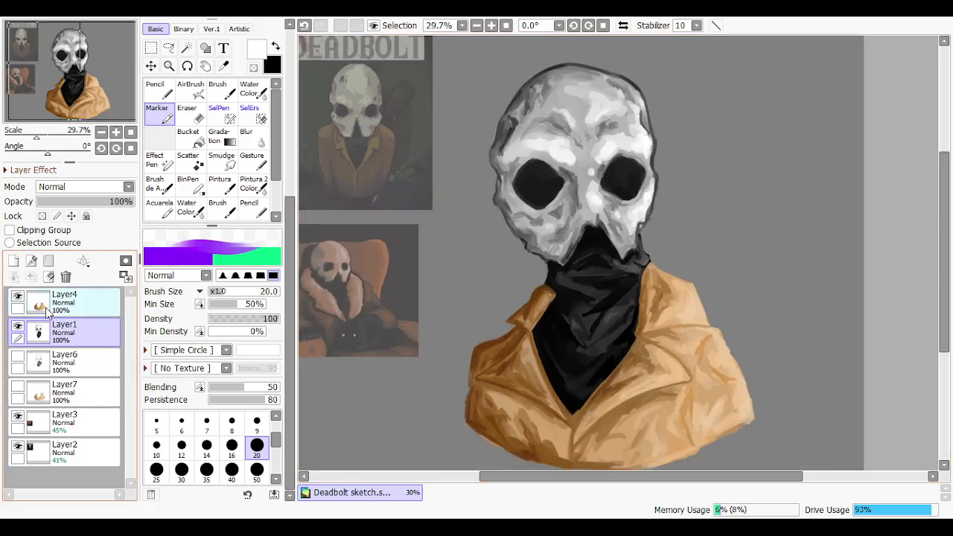
Create a layer folder named flaco and put Layer4 and Layer1 into it
left_click(48, 261)
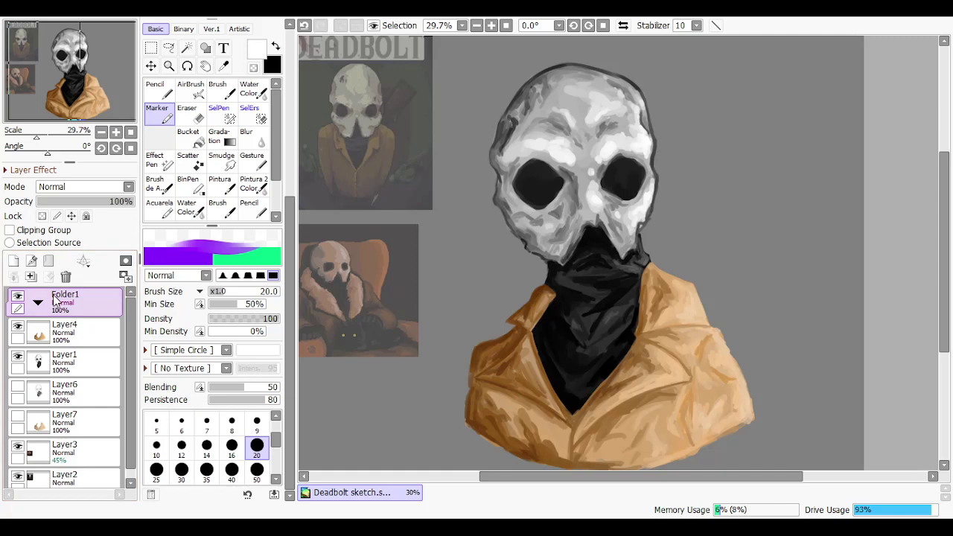
left_click_drag(65, 330, 70, 307)
left_click_drag(72, 359, 78, 344)
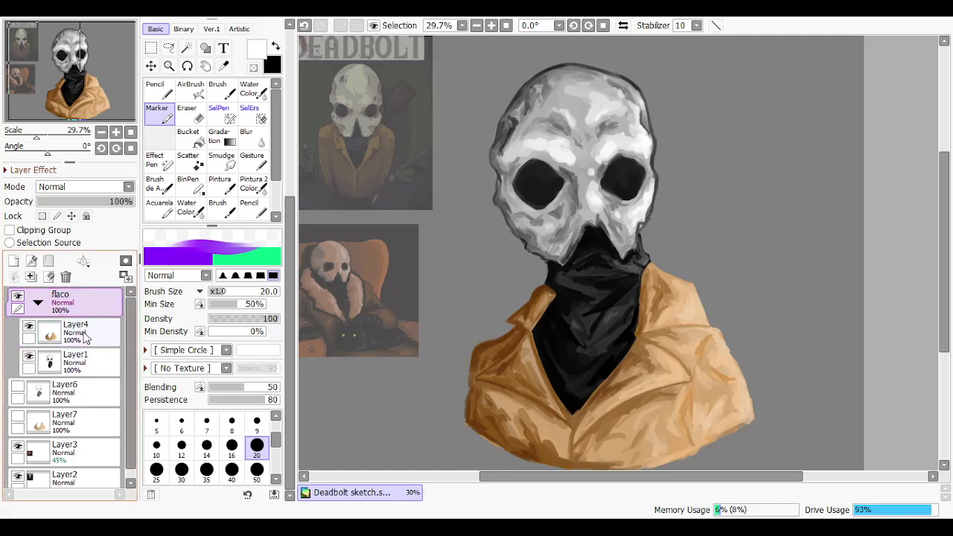
Select the bust's outline through a rectangular selection and Freeform transform on the flaco folder, and add a new layer above the folder
left_click(151, 49)
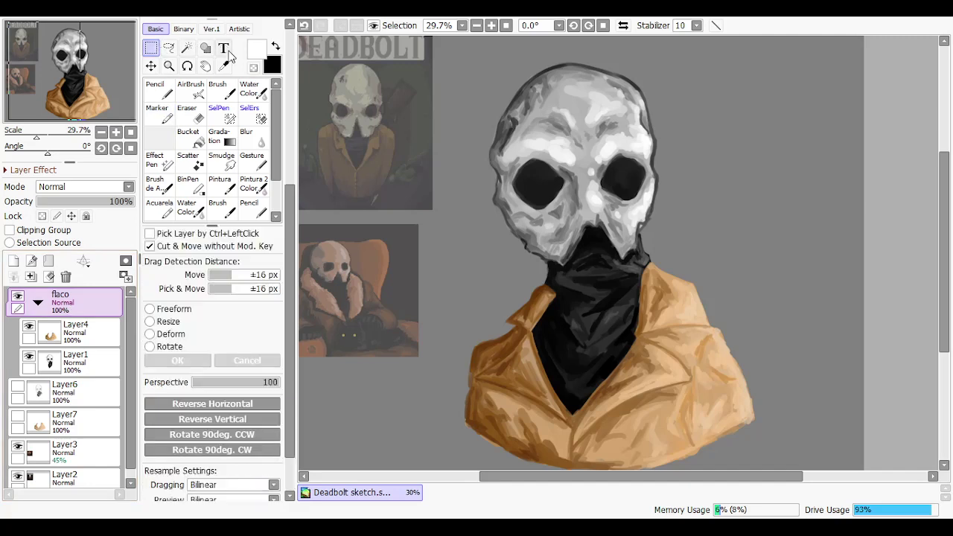
left_click_drag(426, 64, 813, 414)
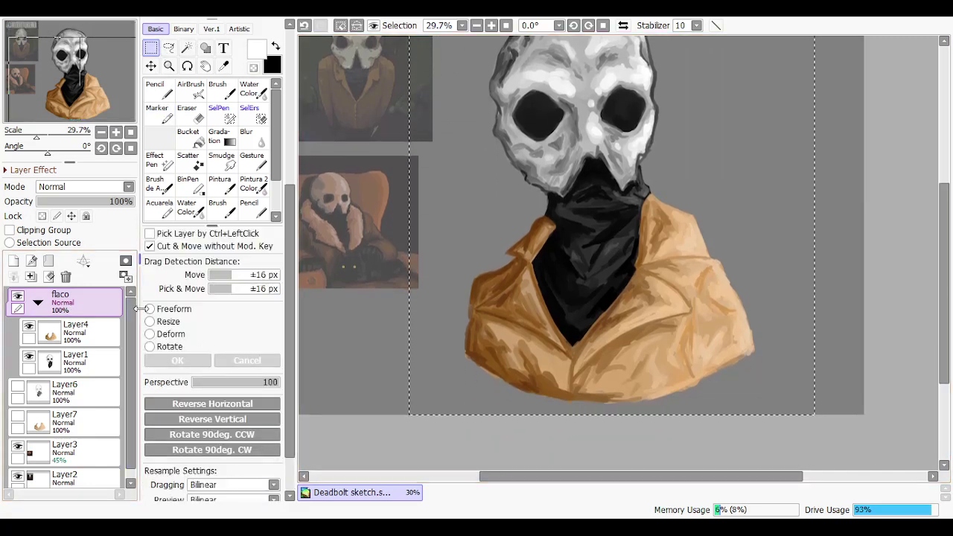
left_click(149, 308)
left_click(172, 362)
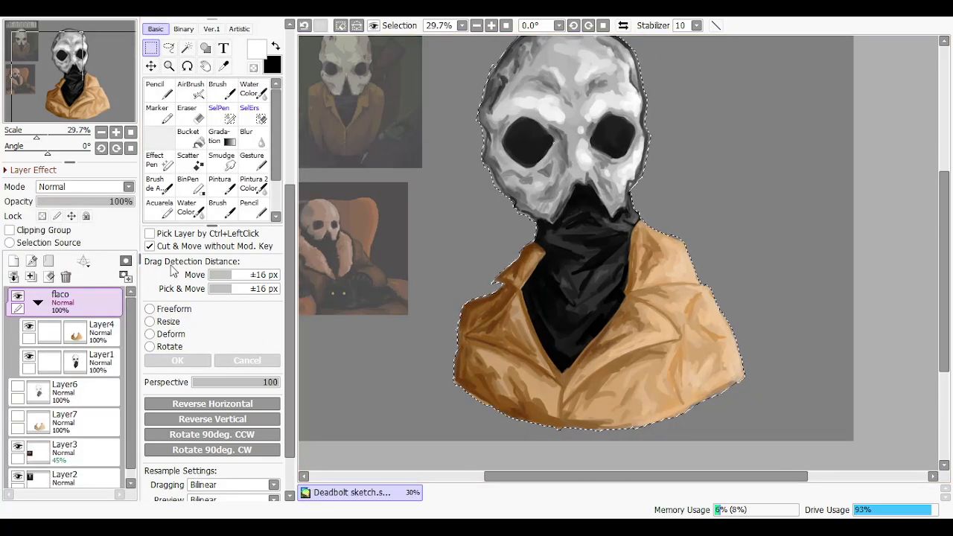
left_click(37, 302)
left_click(30, 261)
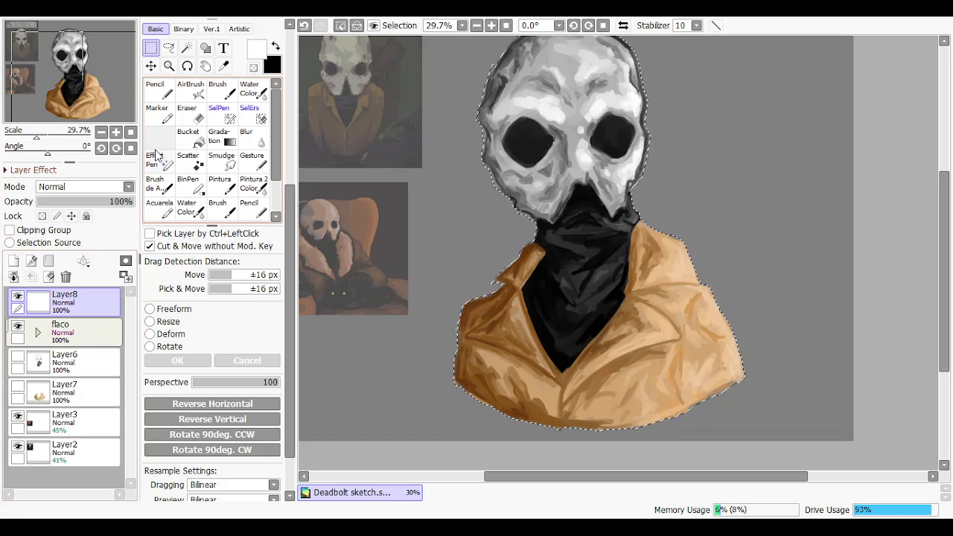
Tint the selected bust on the new layer using the Marker at size 350 in light orange (H 25, S 54, V 87)
left_click(159, 113)
left_click(288, 103)
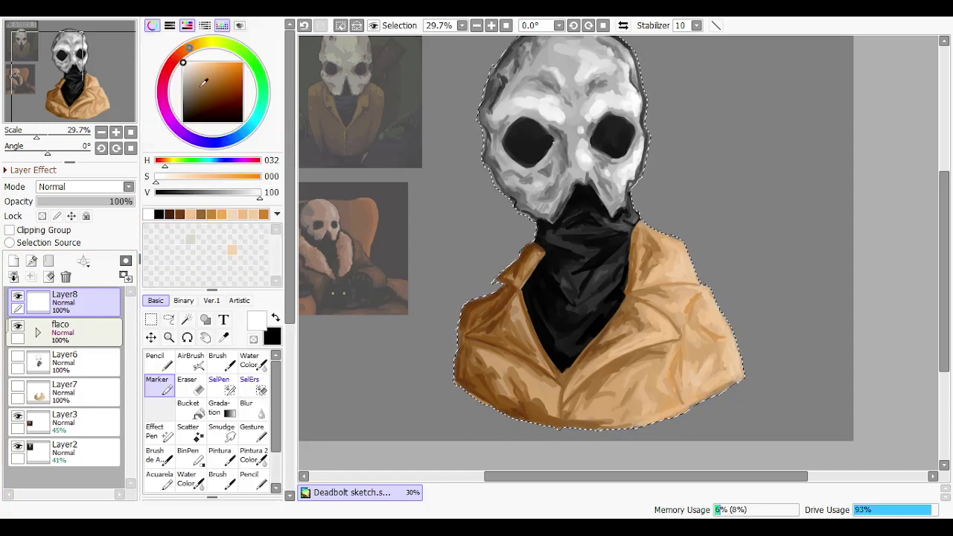
left_click_drag(182, 59, 214, 70)
left_click(219, 81)
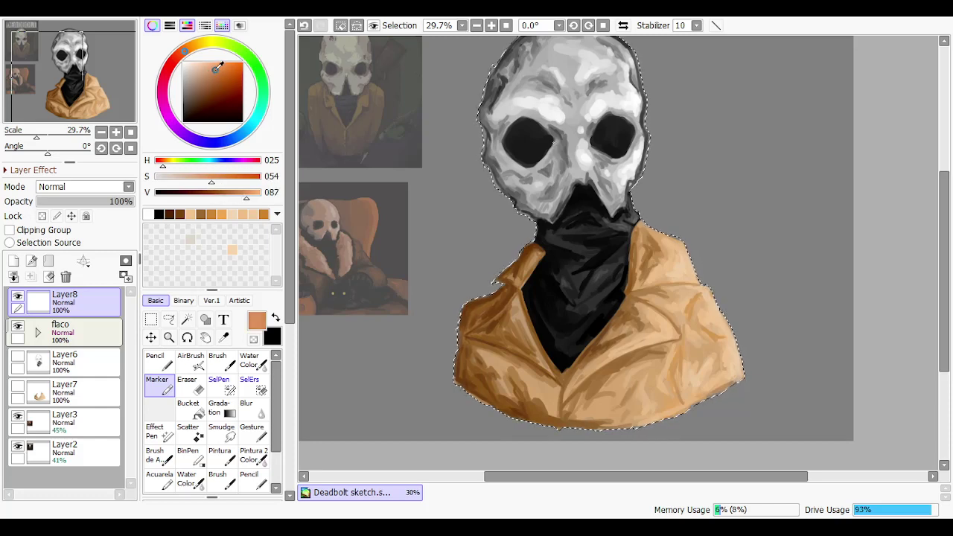
key("F1")
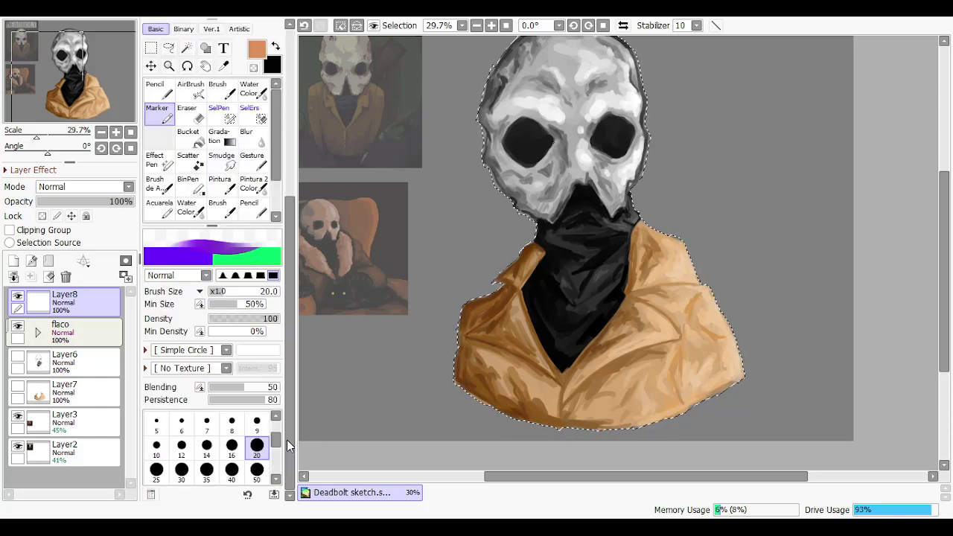
left_click(257, 471)
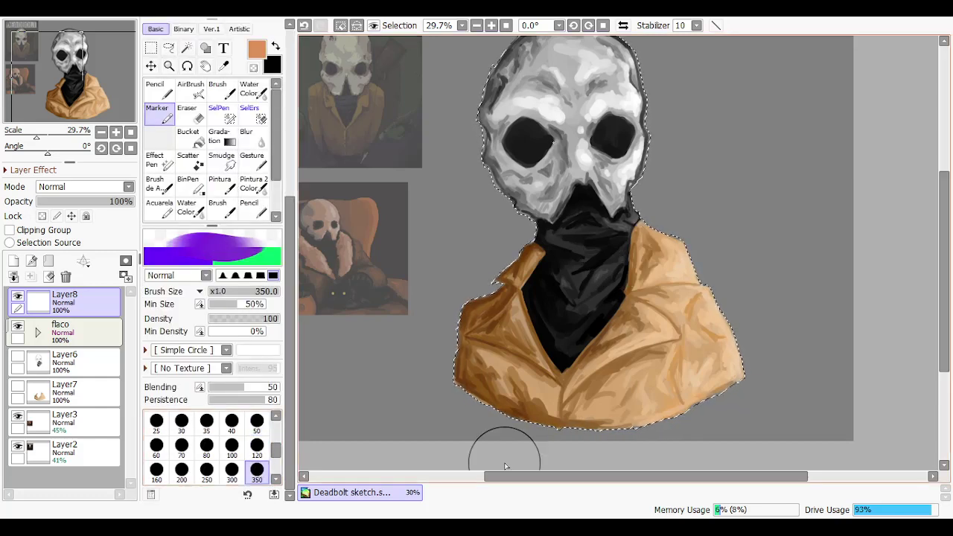
mouse_move(596, 418)
left_mouse_down()
mouse_move(614, 359)
mouse_move(649, 339)
mouse_move(657, 270)
mouse_move(643, 264)
mouse_move(595, 286)
mouse_move(596, 307)
mouse_move(579, 295)
mouse_move(604, 304)
mouse_move(593, 388)
mouse_move(485, 394)
mouse_move(467, 355)
mouse_move(522, 404)
mouse_move(531, 335)
mouse_move(584, 345)
mouse_move(610, 289)
mouse_move(567, 245)
mouse_move(589, 305)
mouse_move(564, 325)
mouse_move(550, 303)
mouse_move(608, 172)
mouse_move(597, 110)
mouse_move(582, 96)
mouse_move(532, 119)
mouse_move(498, 106)
mouse_move(547, 34)
mouse_move(529, 128)
mouse_move(560, 125)
mouse_move(638, 179)
mouse_move(586, 125)
mouse_move(473, 143)
mouse_move(570, 147)
mouse_move(631, 359)
left_mouse_up()
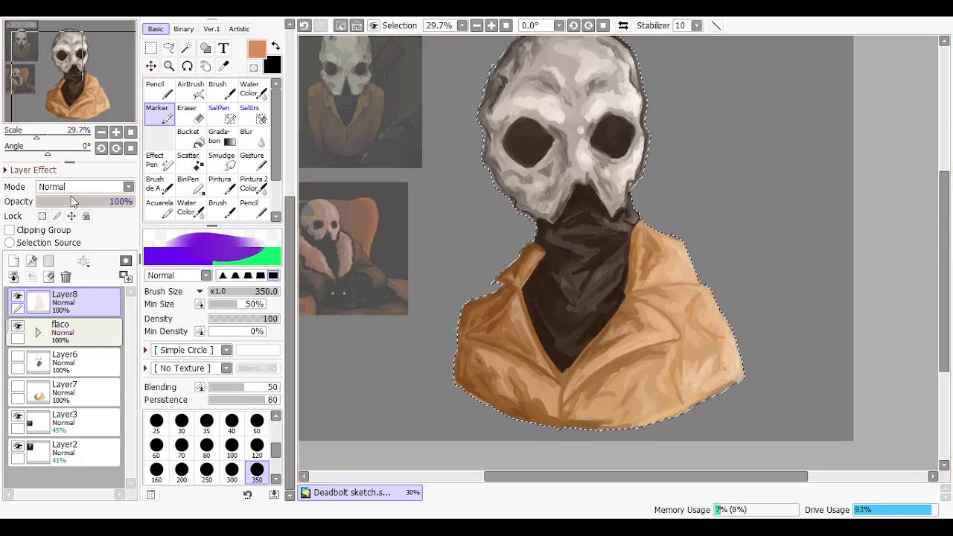
Try Multiply mode on the tint layer with extra orange strokes along the coat and the skull's shaded side
left_click(55, 219)
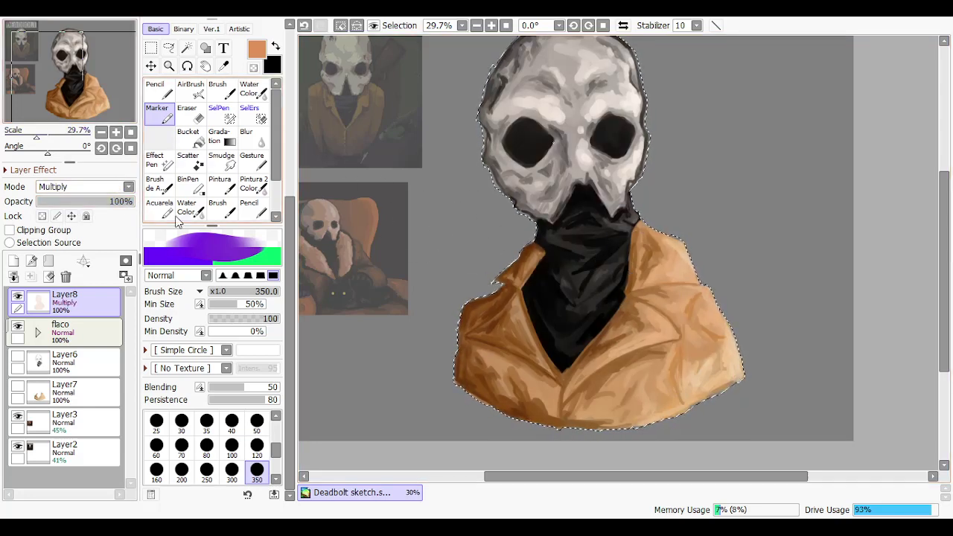
mouse_move(496, 346)
left_mouse_down()
mouse_move(545, 356)
mouse_move(583, 196)
mouse_move(532, 165)
mouse_move(524, 121)
left_mouse_up()
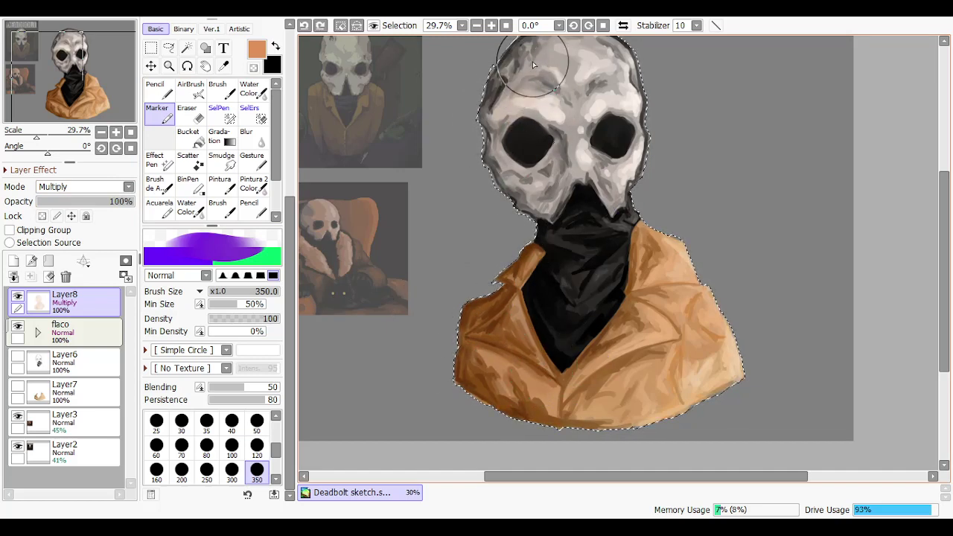
left_click_drag(536, 220, 505, 115)
key("ctrl+z")
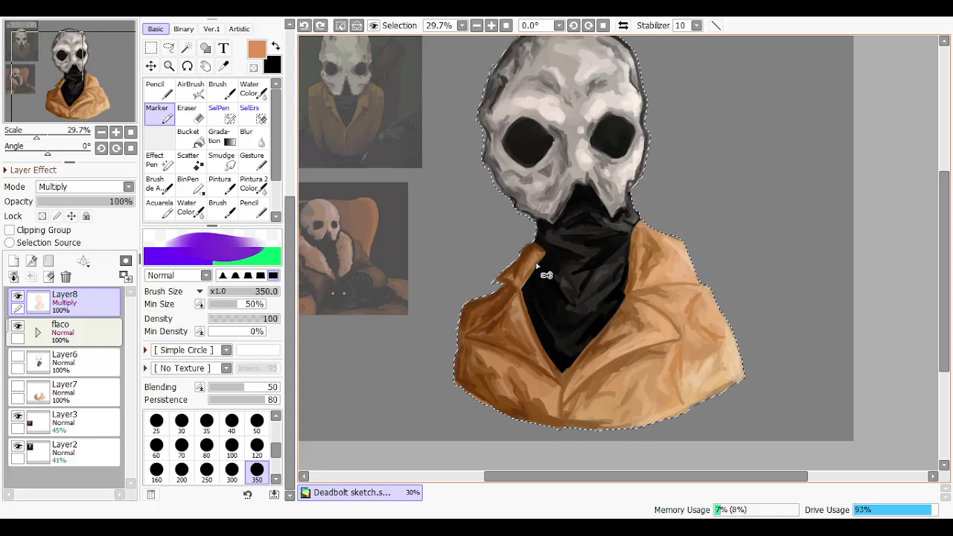
key("ctrl+z")
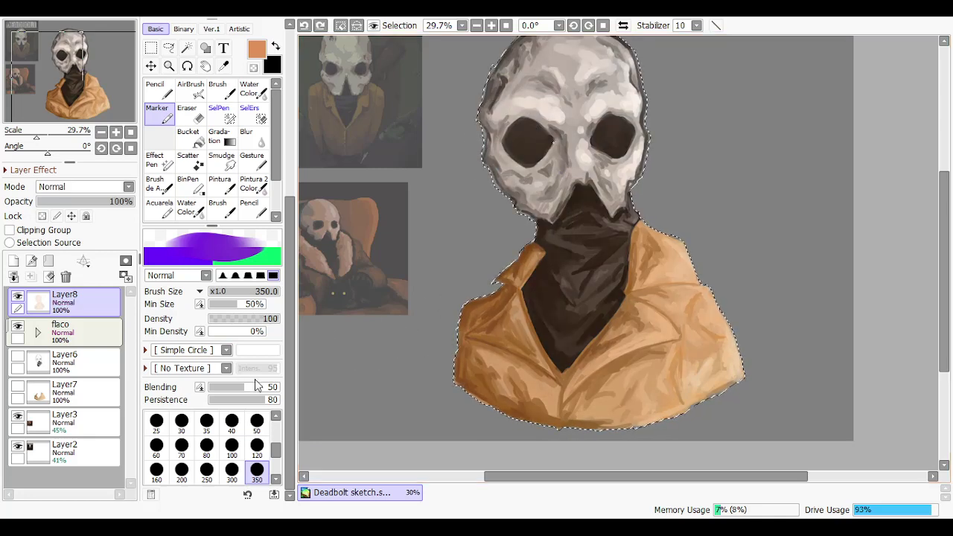
Stack two copies of the tint layer above the original and set both to Multiply
scroll(67, 186, "down", 1)
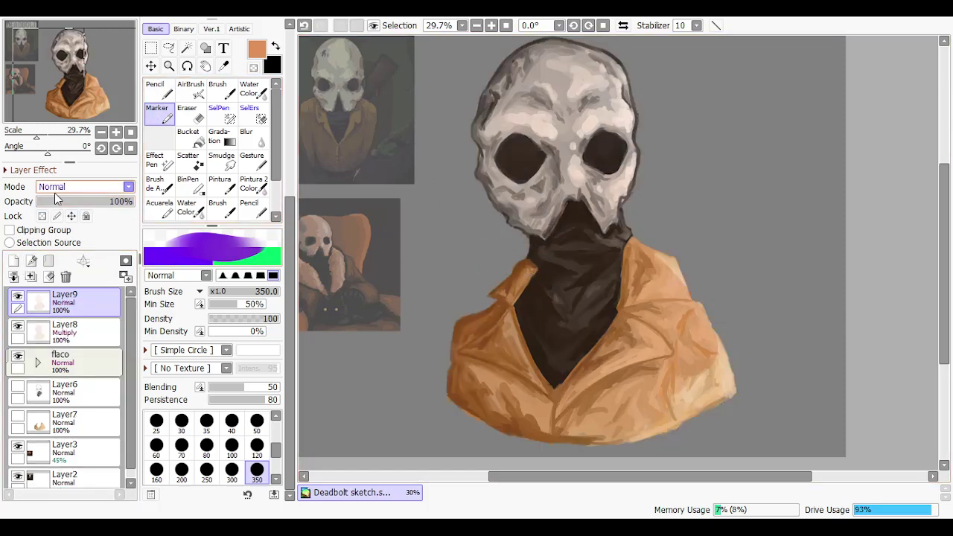
left_click(54, 193)
left_click(60, 222)
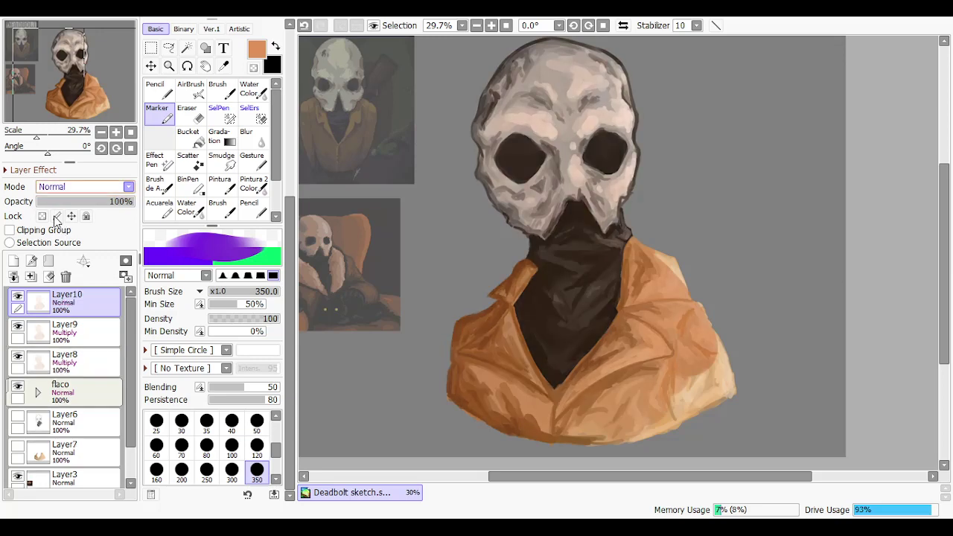
key("Down")
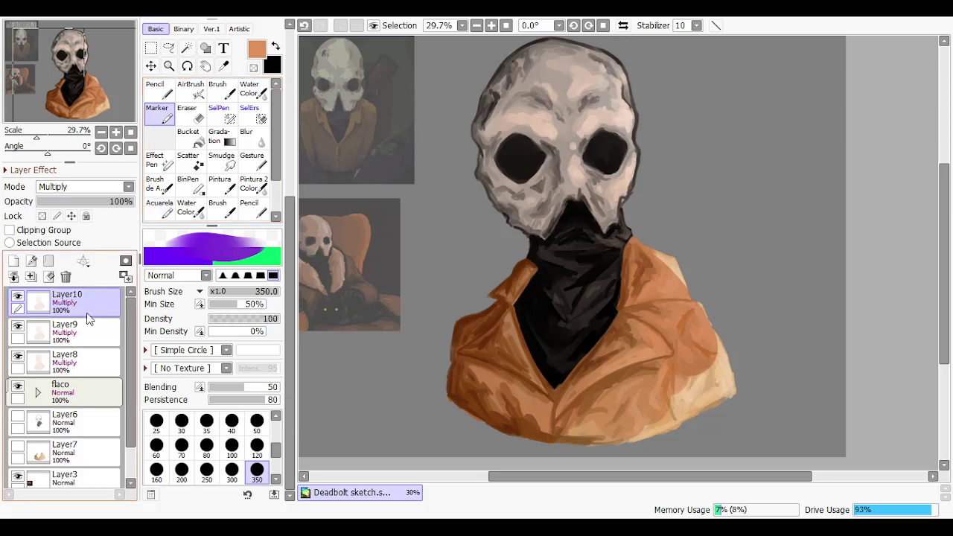
Compare the stacked tint layers by hiding and showing them, and undo both copies to return to the single tint layer
left_click(17, 296)
left_click(17, 327)
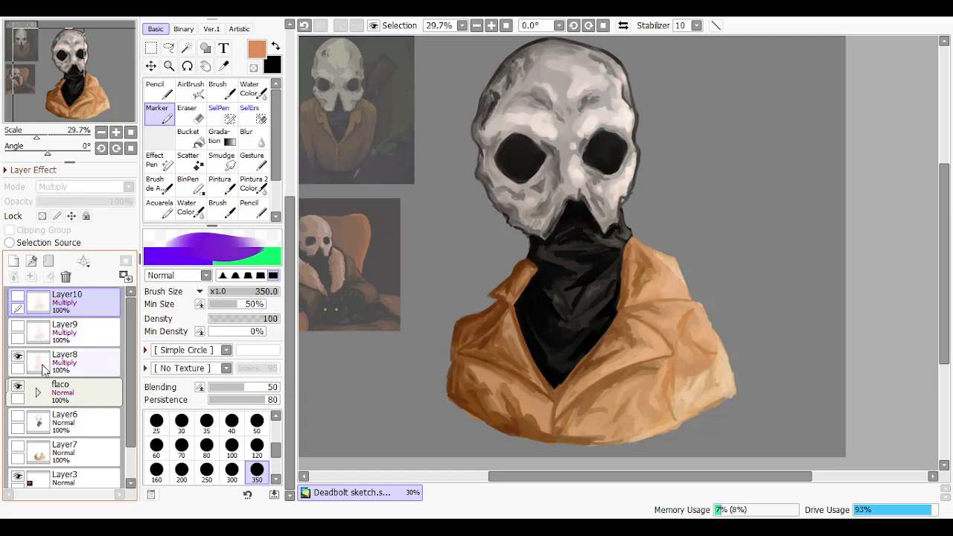
left_click(19, 357)
left_click(19, 358)
left_click(47, 361)
key("ctrl+z")
key("ctrl+z")
key("ctrl+z")
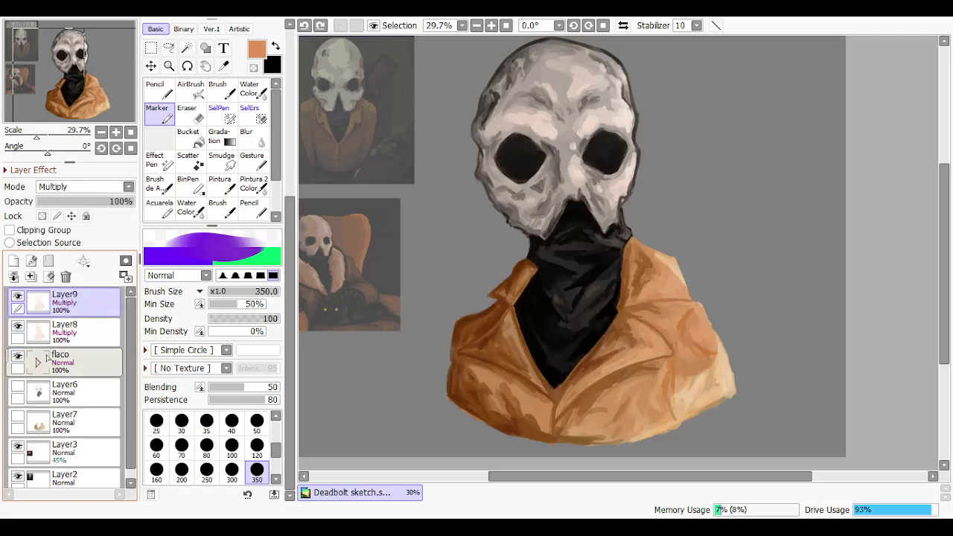
key("ctrl+z")
key("ctrl+z")
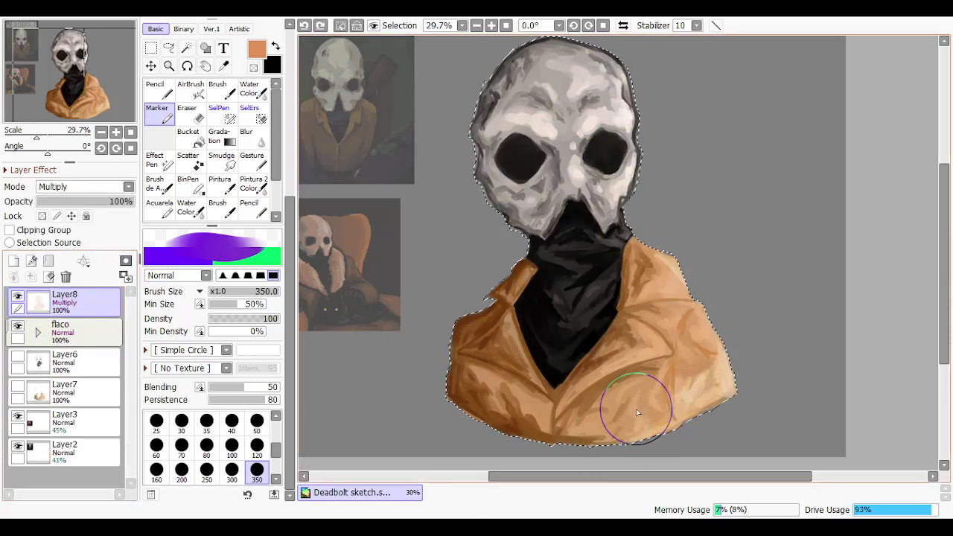
Even out the orange tint over the coat's lighter shoulder and lower edge, undoing the unwanted strokes
mouse_move(703, 394)
left_mouse_down()
mouse_move(719, 373)
mouse_move(669, 284)
left_mouse_up()
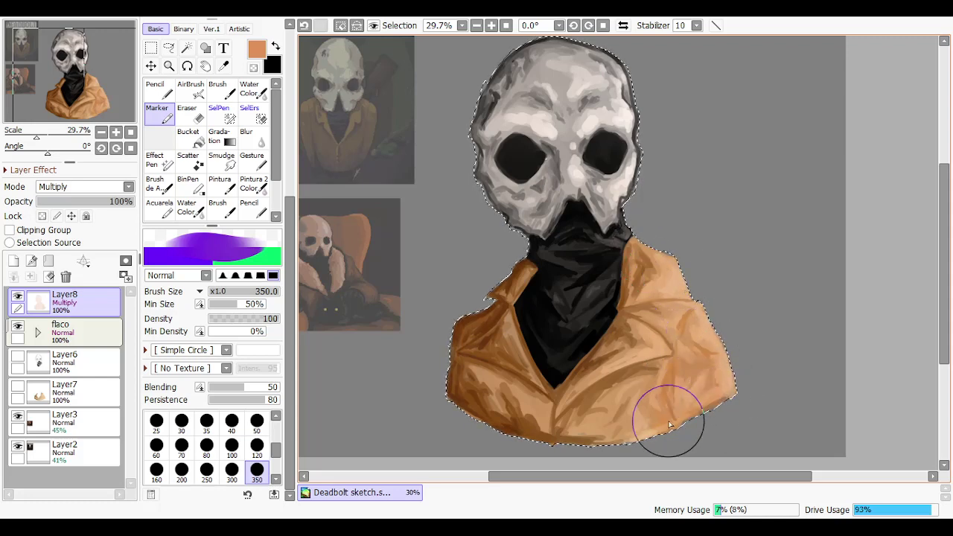
key("ctrl+z")
key("ctrl+z")
key("ctrl+z")
key("ctrl+z")
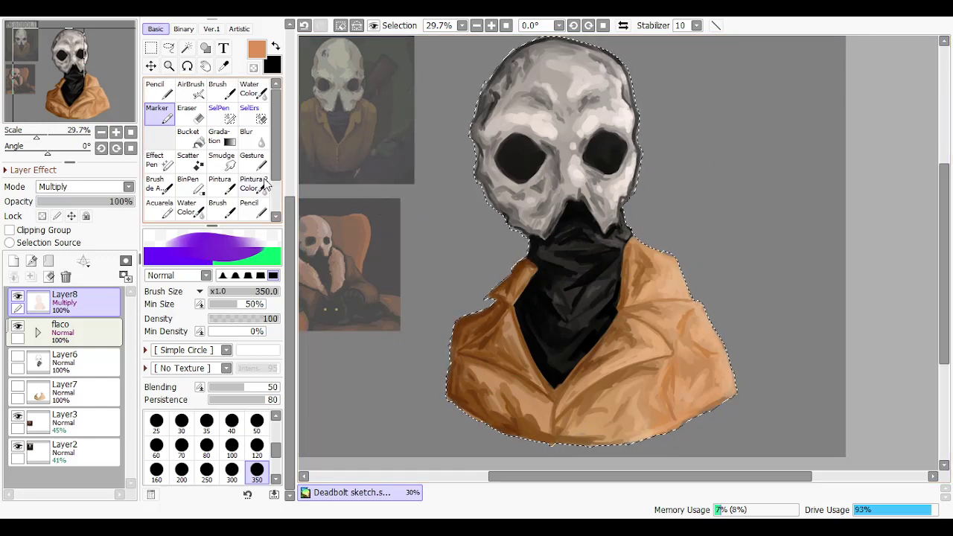
Duplicate the tint as a new layer above Layer8 and set the copy to Multiply
key("ctrl+c")
key("ctrl+v")
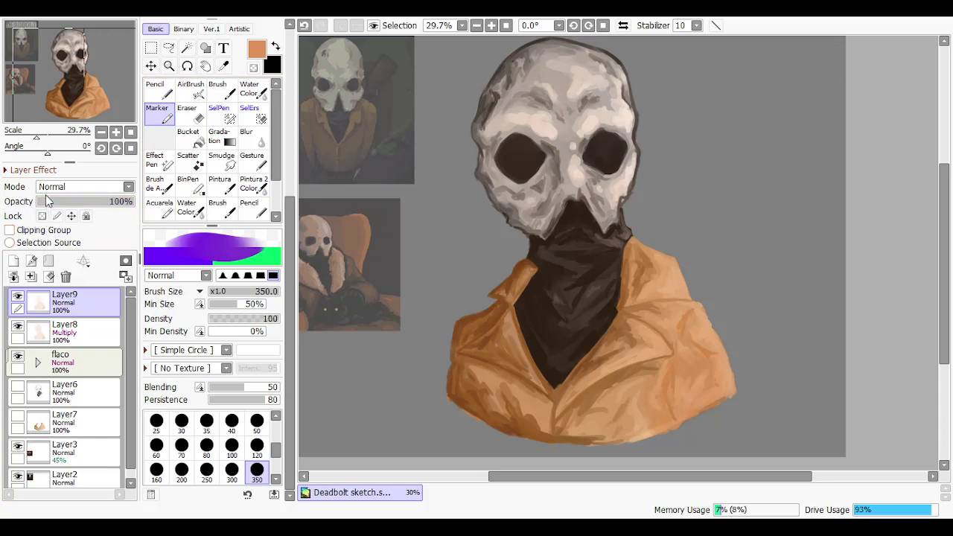
left_click(48, 217)
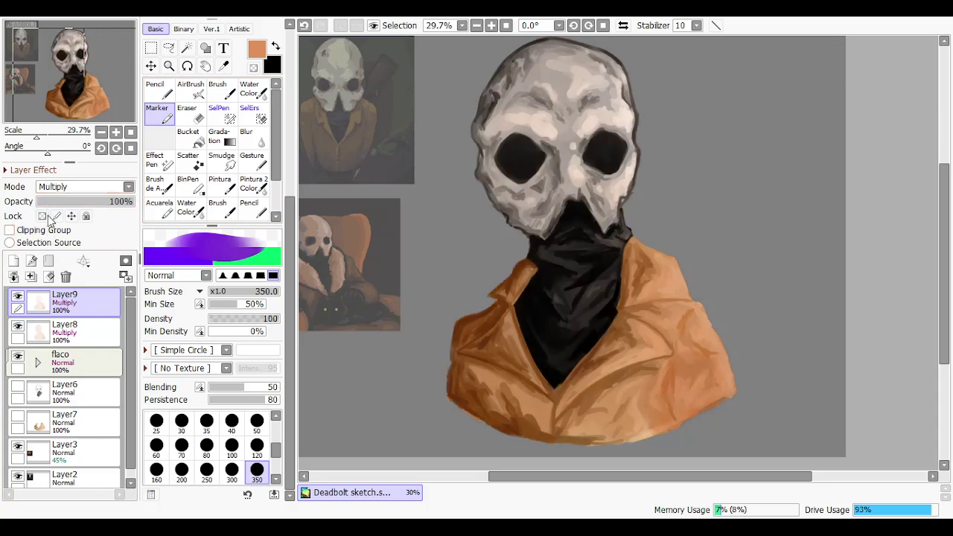
Try a second pasted copy of the tint in Multiply mode on top of the others
key("ctrl+v")
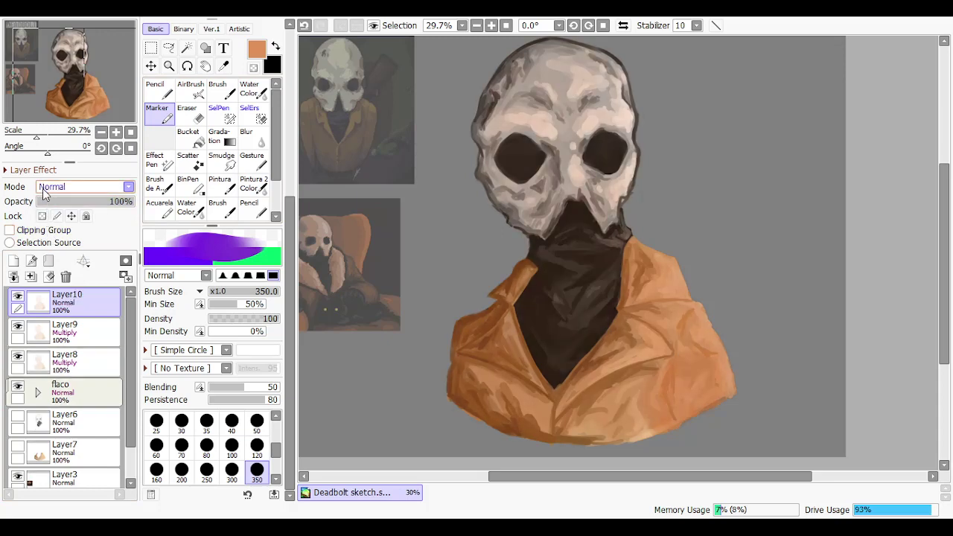
left_click(46, 219)
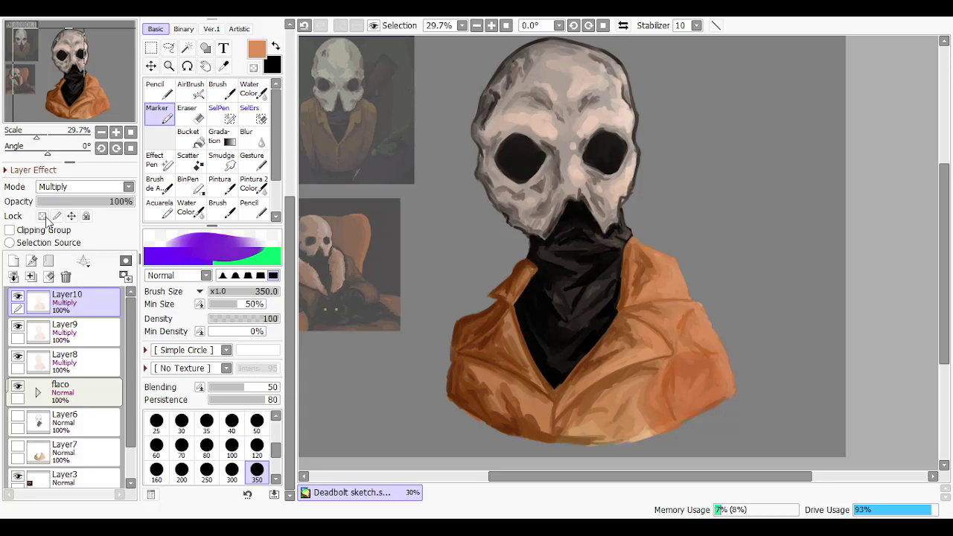
key("ctrl+z")
key("ctrl+z")
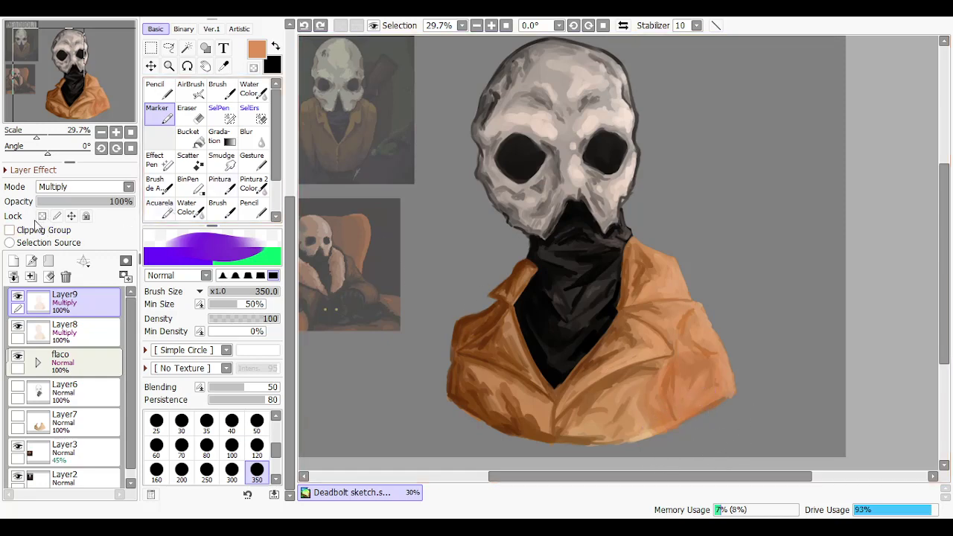
Merge the Multiply copy of the tint down into Layer8
left_click(30, 276)
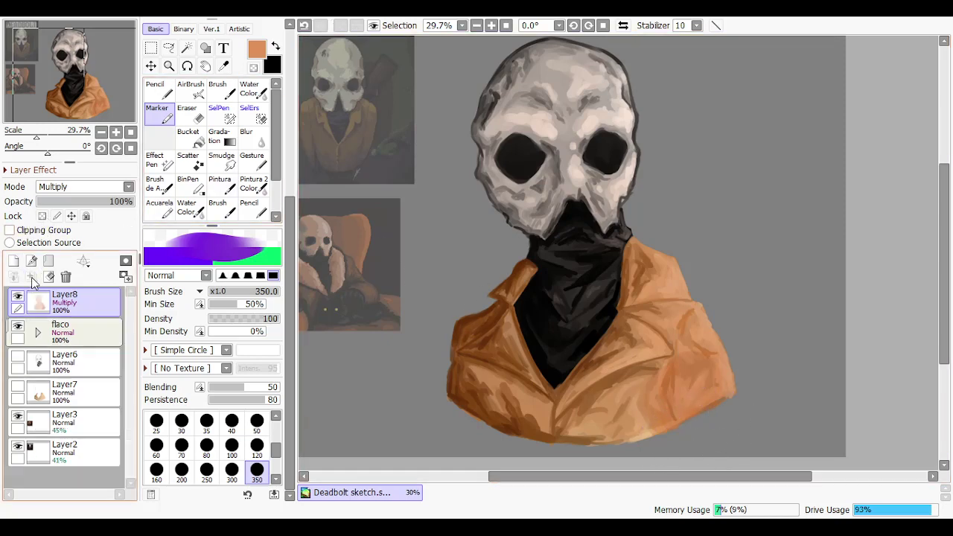
Lower the opacity of the Multiply tint on Layer8 to 86%, comparing the painting with the tint hidden
left_click(76, 201)
mouse_move(77, 201)
left_mouse_down()
mouse_move(142, 207)
mouse_move(107, 204)
left_mouse_up()
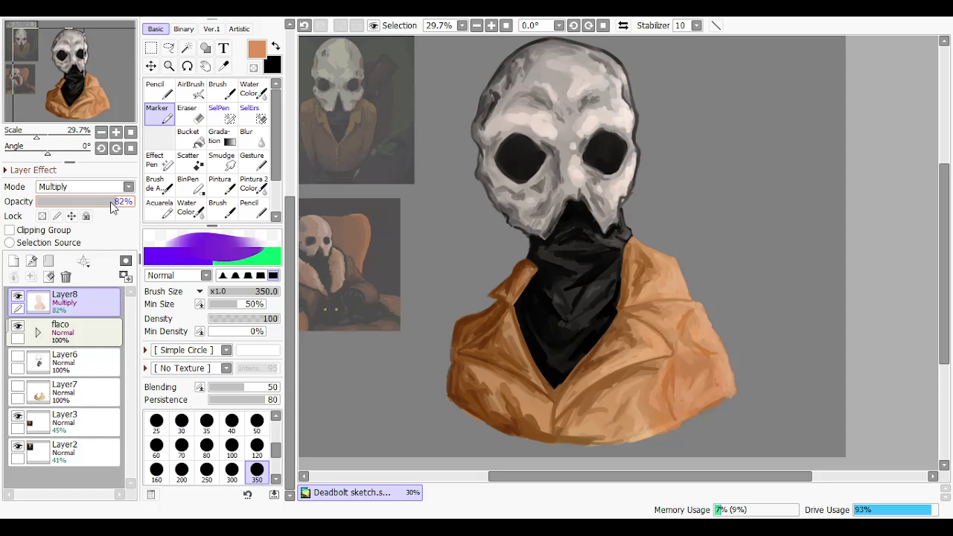
left_click(18, 297)
left_click(17, 297)
left_click_drag(120, 209, 127, 207)
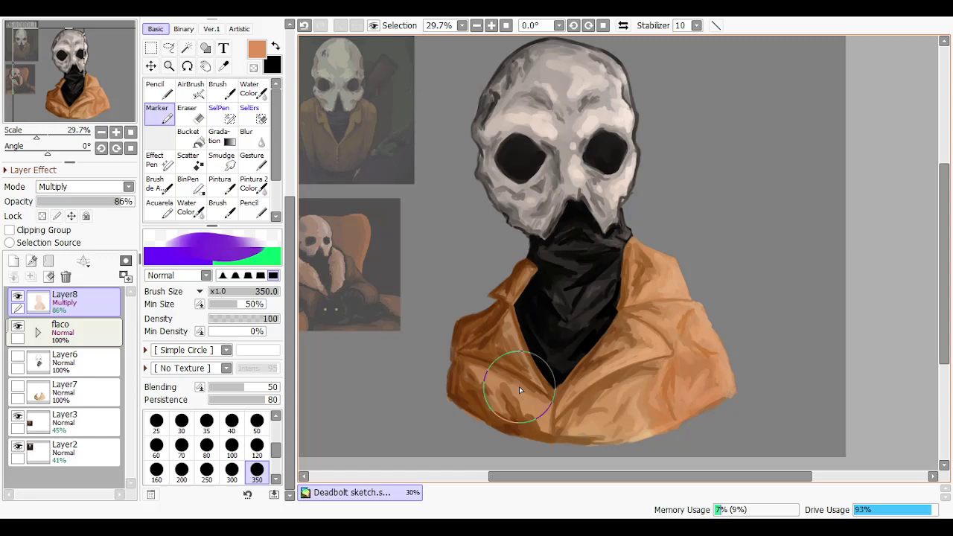
Step back through the recent tint changes and redo them to compare the painting's colours
left_click(62, 333)
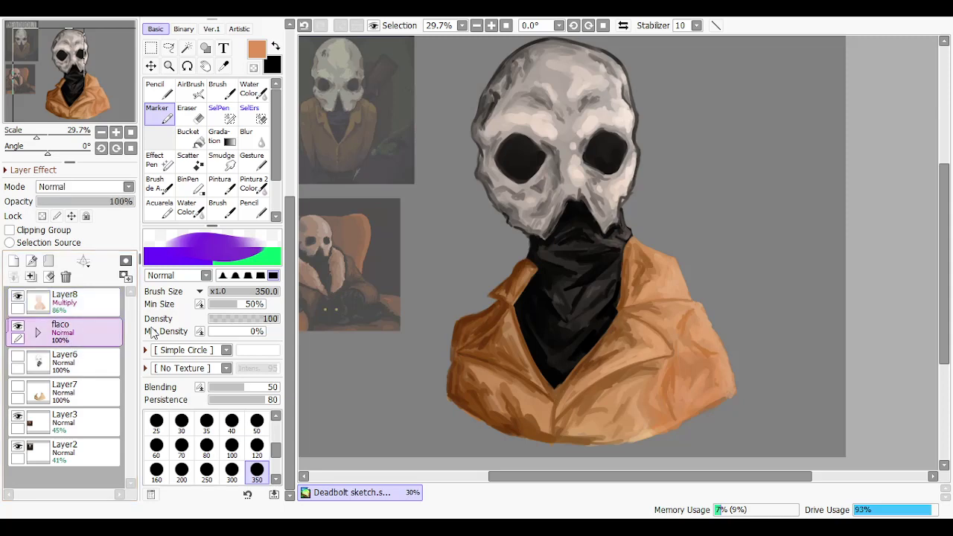
key("ctrl+z")
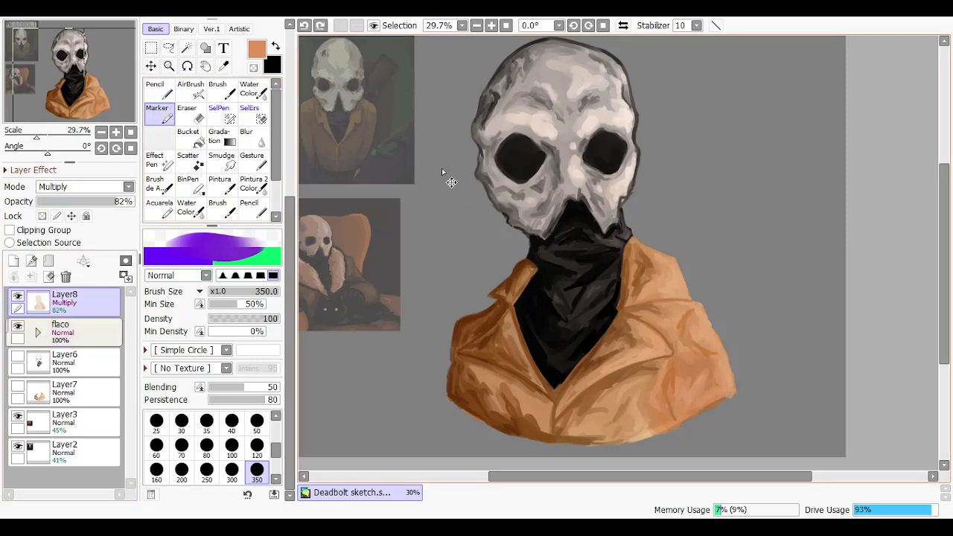
key("ctrl+z")
key("ctrl+z")
key("ctrl+z")
key("ctrl+z")
key("ctrl+z")
key("ctrl+z")
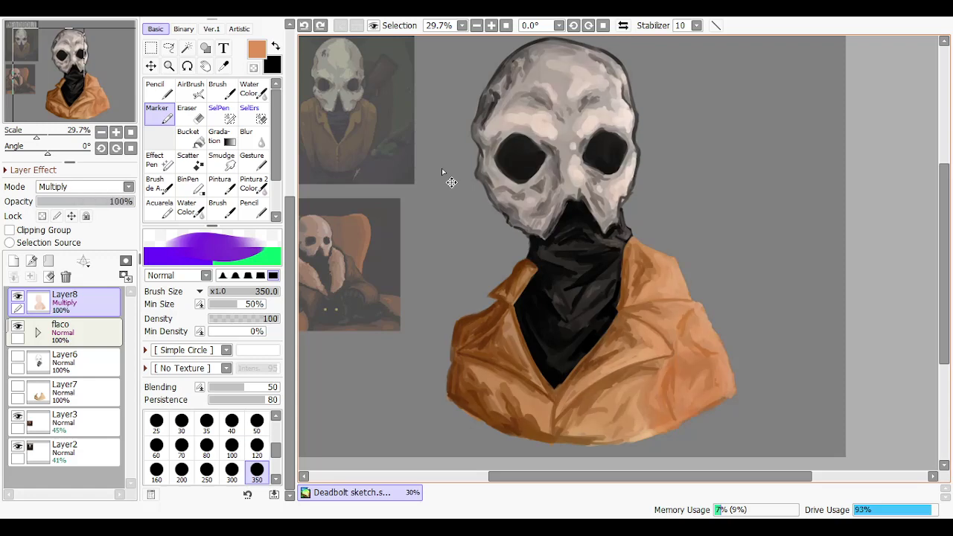
key("ctrl+z")
key("ctrl+z")
key("ctrl+y")
key("ctrl+y")
key("ctrl+y")
key("ctrl+y")
key("ctrl+y")
key("ctrl+y")
Select the bust's silhouette from the flaco group through an unchanged free transform and invert the selection to the background
left_click(97, 335)
left_click(169, 47)
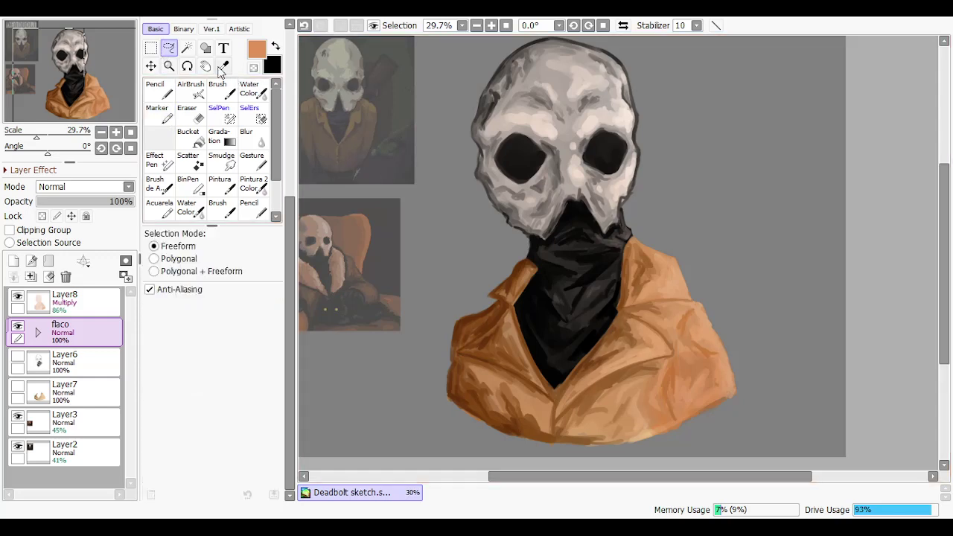
left_click(151, 47)
key("ctrl+t")
scroll(442, 221, "down", 1)
left_click_drag(405, 74, 697, 388)
left_click(179, 310)
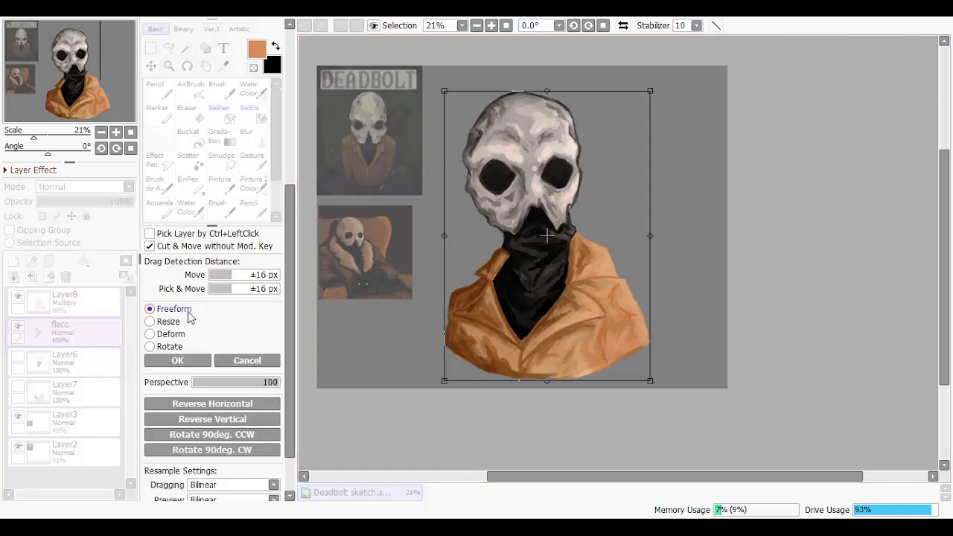
left_click(185, 362)
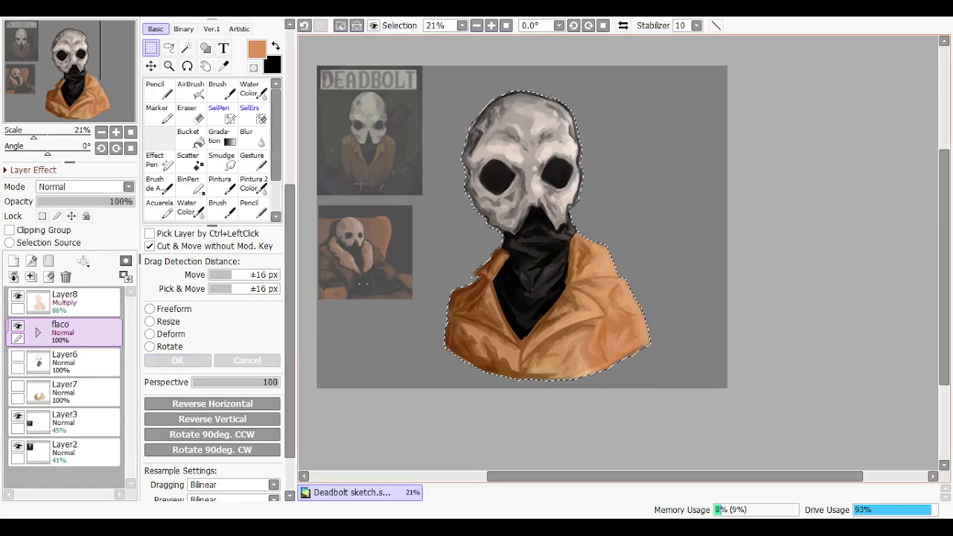
scroll(364, 184, "up", 1)
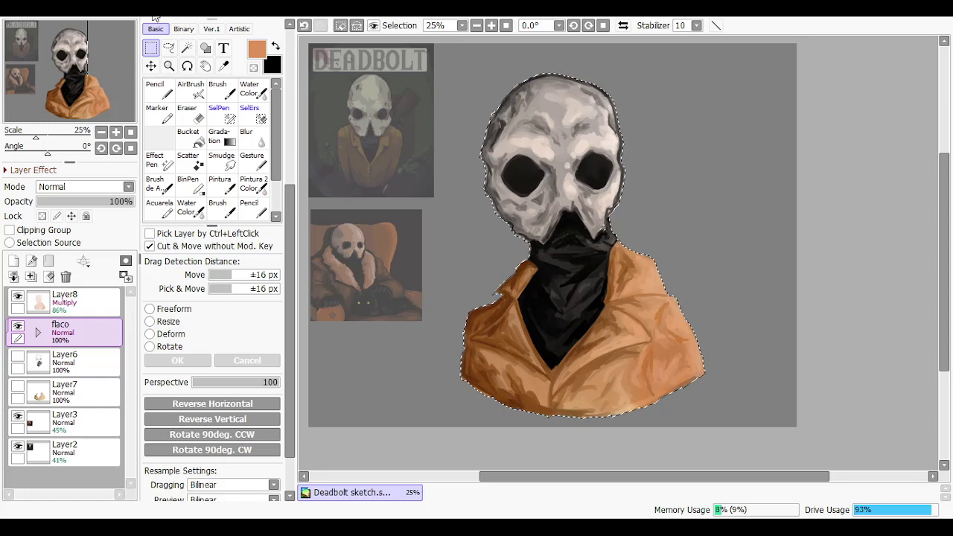
key("ctrl+a")
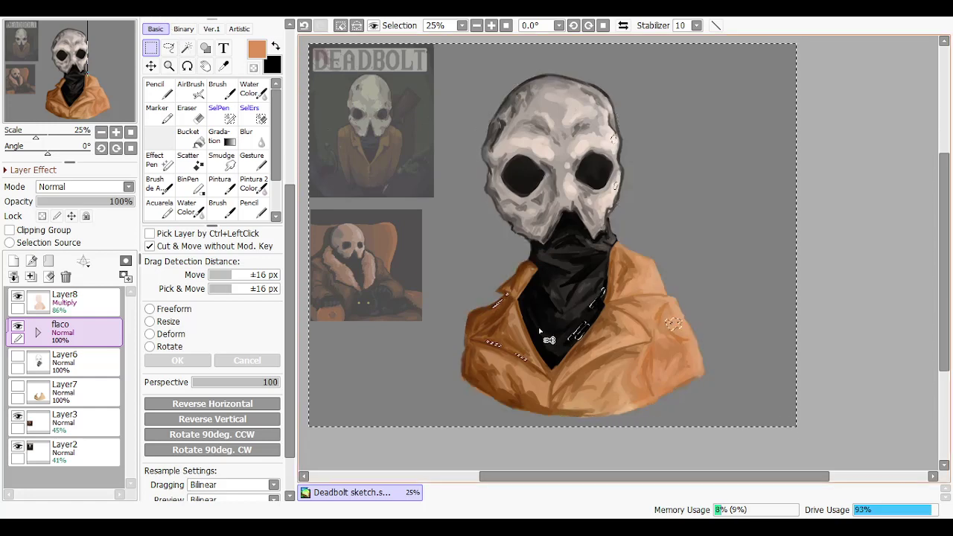
Add a new layer above Layer6, directly beneath the flaco group
scroll(539, 331, "up", 1)
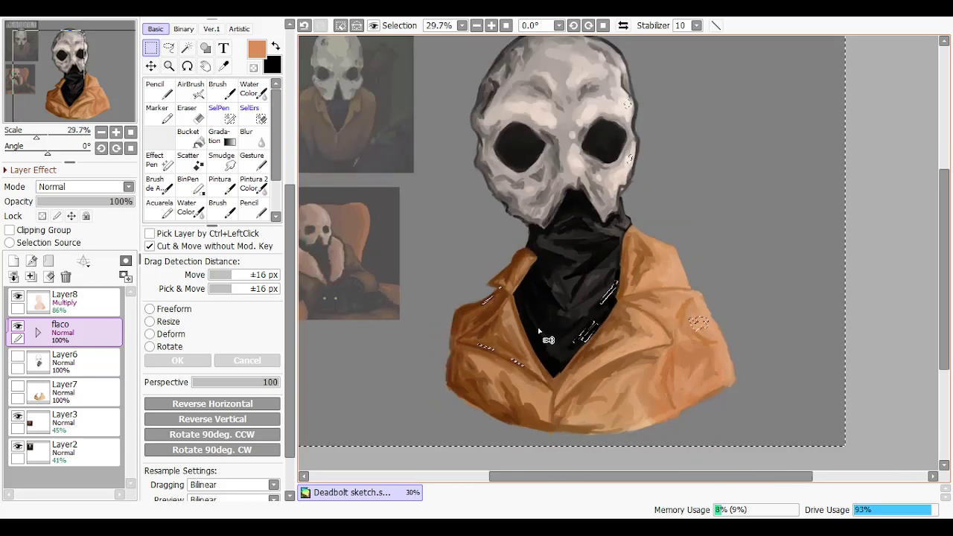
scroll(539, 328, "down", 1)
scroll(535, 283, "up", 1)
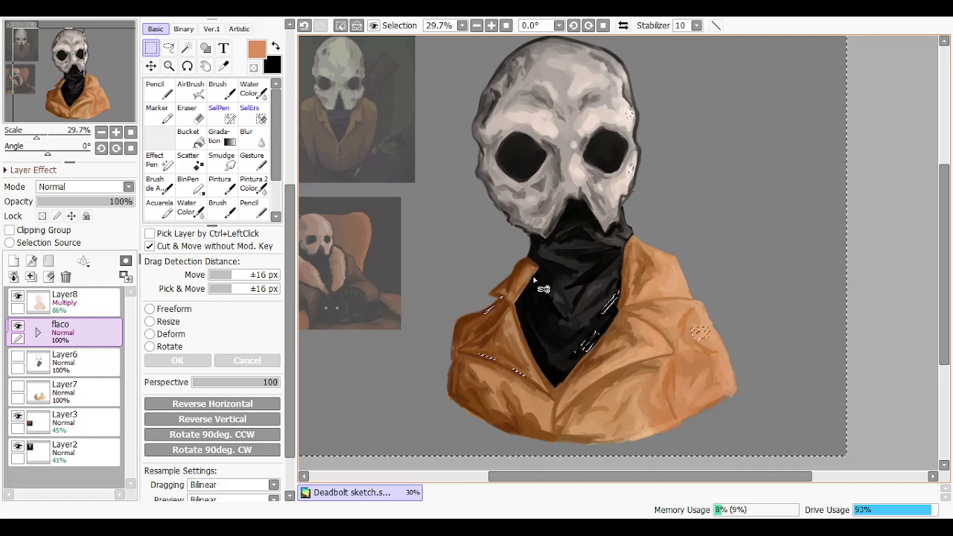
left_click(58, 356)
left_click(13, 261)
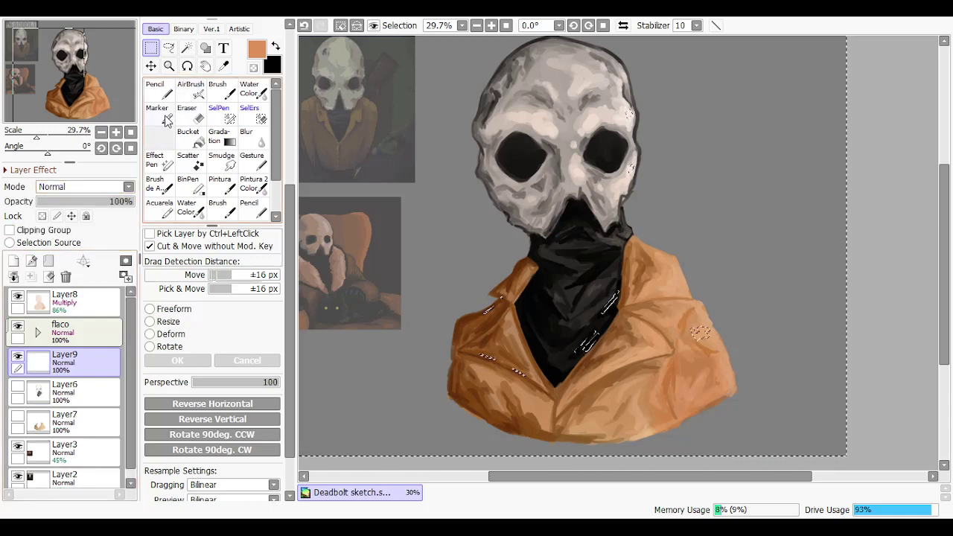
Try a dull brown Marker backdrop at size 350 beside the mask, and undo the strokes
left_click(165, 121)
scroll(290, 70, "up", 5)
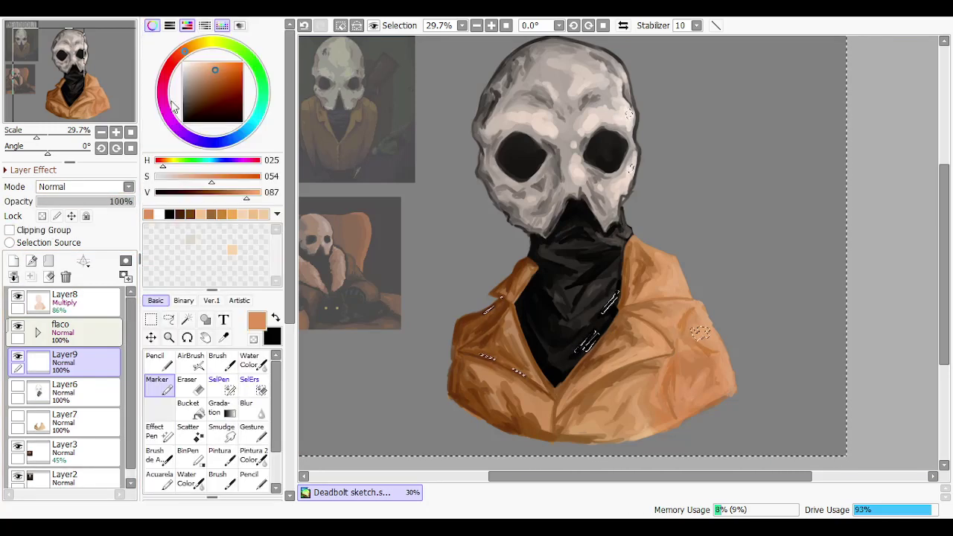
left_click(199, 94)
left_click_drag(197, 96, 194, 99)
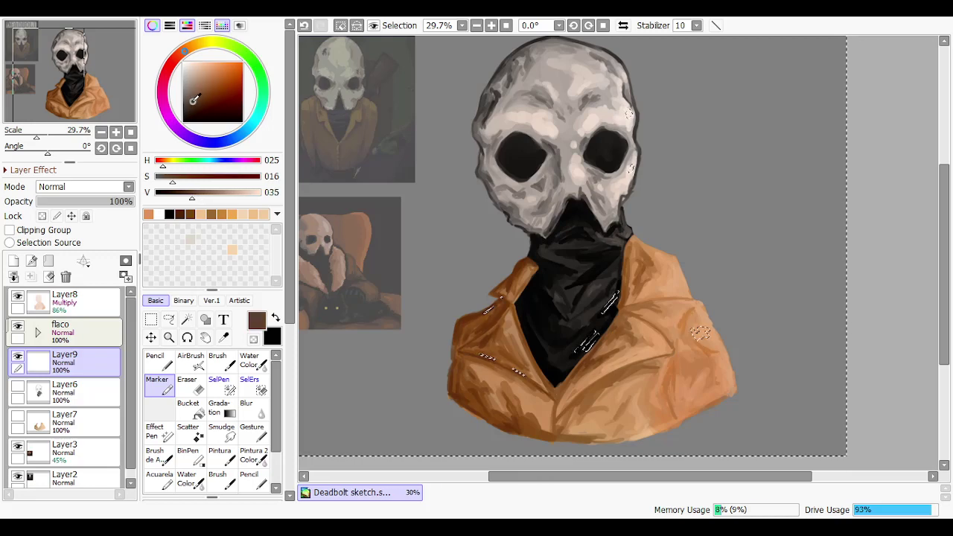
mouse_move(463, 241)
left_mouse_down()
mouse_move(460, 296)
mouse_move(481, 253)
mouse_move(503, 259)
mouse_move(488, 292)
mouse_move(508, 239)
left_mouse_up()
key("ctrl+z")
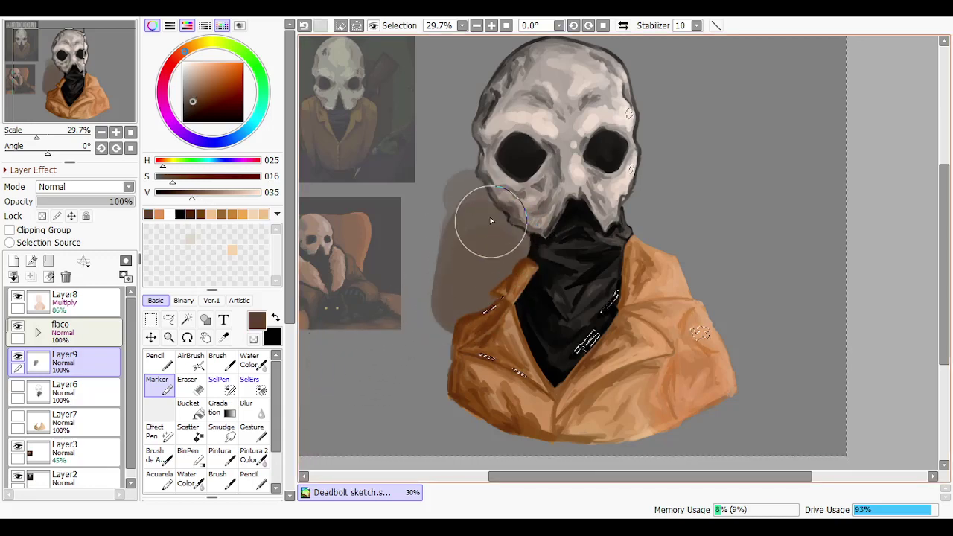
key("ctrl+z")
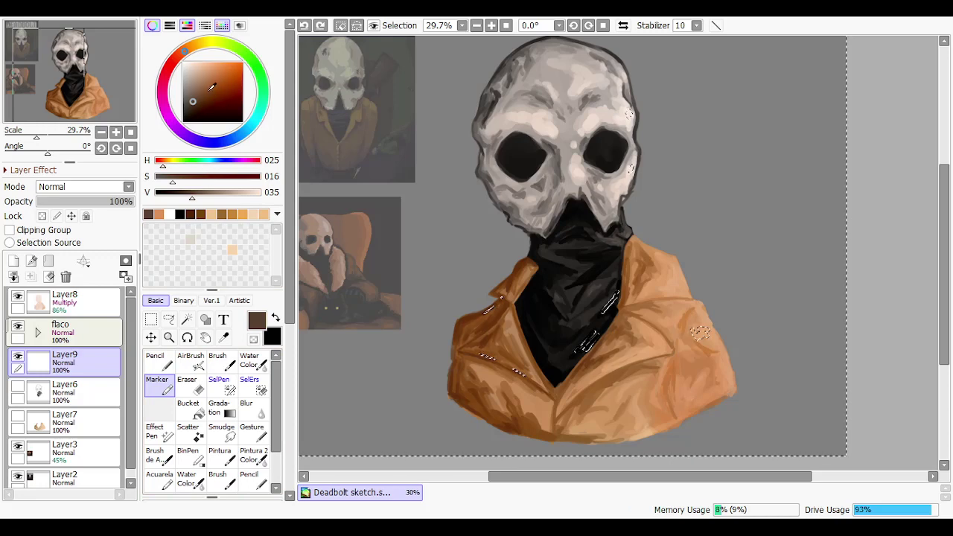
Start a saturated dark brown backdrop beside the coat's shoulder with the Marker at size 120, and set Layer9's opacity to 55%
left_click(211, 88)
scroll(274, 417, "down", 3)
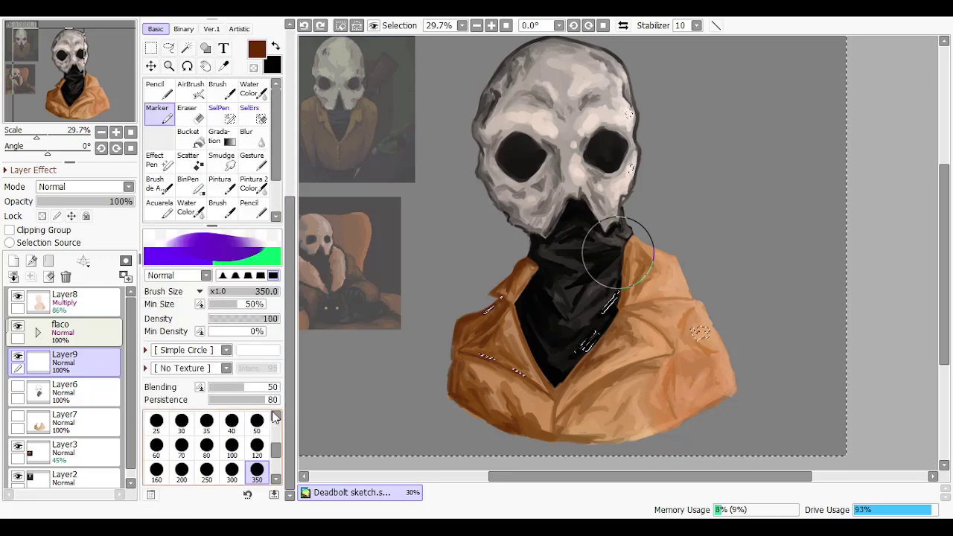
left_click(257, 446)
mouse_move(436, 324)
left_mouse_down()
mouse_move(463, 300)
mouse_move(488, 301)
mouse_move(464, 313)
left_mouse_up()
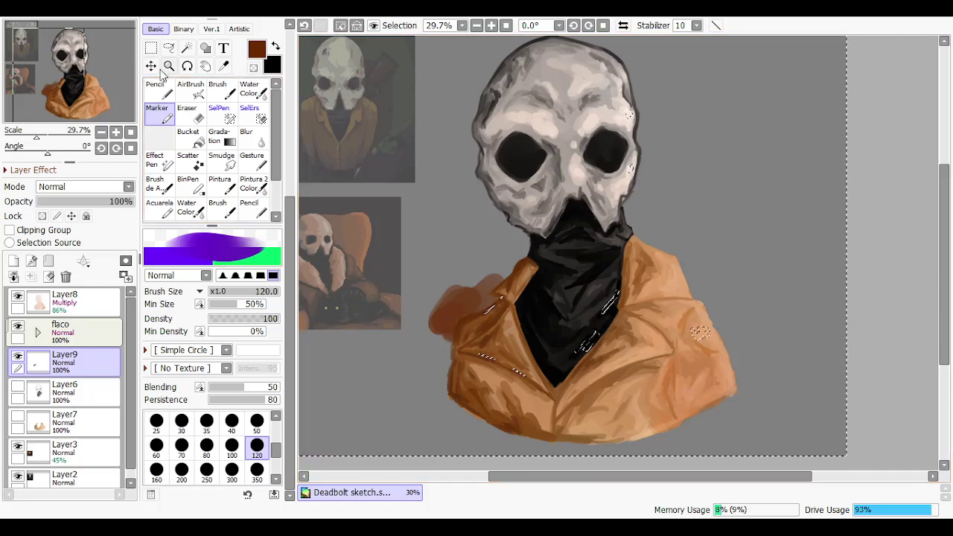
left_click_drag(131, 201, 90, 201)
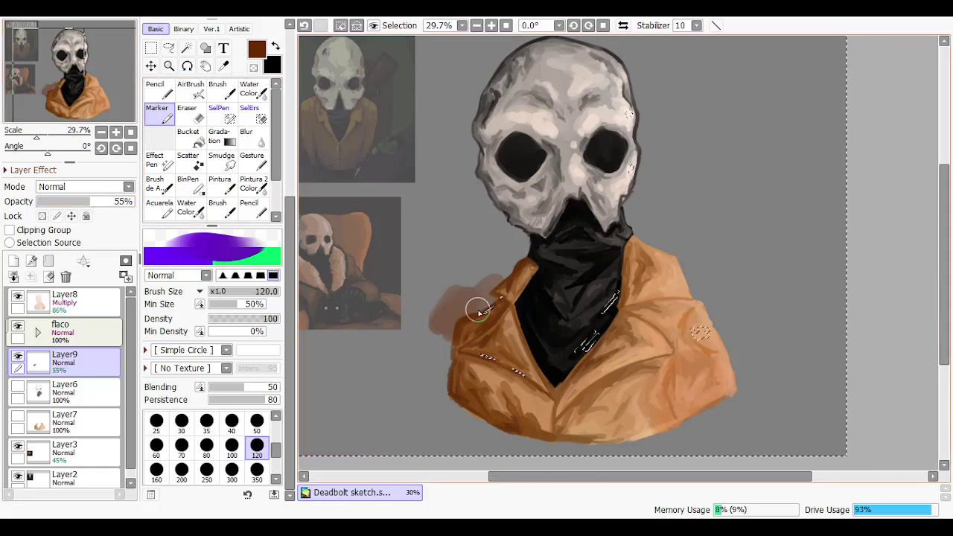
Paint the brown backdrop up one side of the bust, over the head and down the other side, undoing unwanted strokes
mouse_move(428, 391)
left_mouse_down()
mouse_move(441, 339)
mouse_move(434, 370)
mouse_move(417, 368)
mouse_move(436, 304)
mouse_move(507, 273)
mouse_move(521, 244)
mouse_move(487, 216)
mouse_move(466, 156)
mouse_move(465, 186)
mouse_move(466, 146)
mouse_move(454, 221)
mouse_move(481, 266)
mouse_move(426, 283)
mouse_move(457, 146)
mouse_move(455, 106)
mouse_move(459, 137)
mouse_move(494, 50)
mouse_move(448, 115)
mouse_move(438, 188)
left_mouse_up()
scroll(438, 187, "down", 3)
scroll(467, 99, "up", 2)
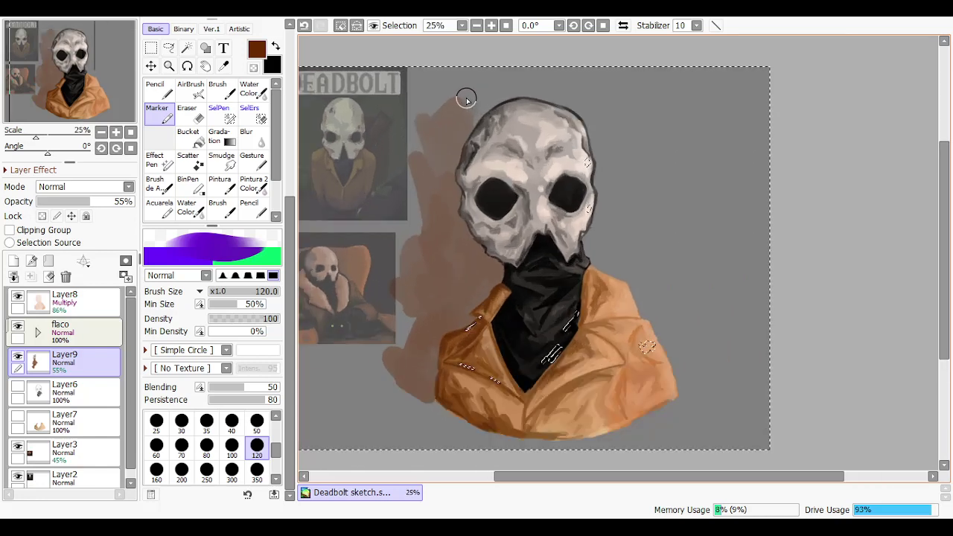
mouse_move(465, 97)
left_mouse_down()
mouse_move(493, 90)
mouse_move(482, 100)
mouse_move(495, 105)
mouse_move(474, 114)
mouse_move(496, 93)
mouse_move(458, 131)
mouse_move(550, 84)
left_mouse_up()
left_click_drag(550, 84, 496, 98)
key("ctrl+z")
mouse_move(556, 98)
left_mouse_down()
mouse_move(515, 82)
mouse_move(568, 95)
mouse_move(520, 84)
mouse_move(544, 77)
mouse_move(510, 76)
mouse_move(499, 77)
mouse_move(542, 76)
mouse_move(484, 87)
left_mouse_up()
key("ctrl+z")
mouse_move(561, 102)
left_mouse_down()
mouse_move(606, 124)
mouse_move(565, 95)
mouse_move(599, 116)
mouse_move(616, 236)
mouse_move(623, 180)
mouse_move(589, 104)
mouse_move(616, 129)
mouse_move(614, 91)
mouse_move(621, 147)
mouse_move(636, 158)
mouse_move(616, 210)
mouse_move(605, 190)
mouse_move(592, 254)
mouse_move(597, 233)
mouse_move(610, 268)
mouse_move(653, 277)
mouse_move(638, 276)
mouse_move(629, 217)
mouse_move(666, 278)
mouse_move(630, 272)
left_mouse_up()
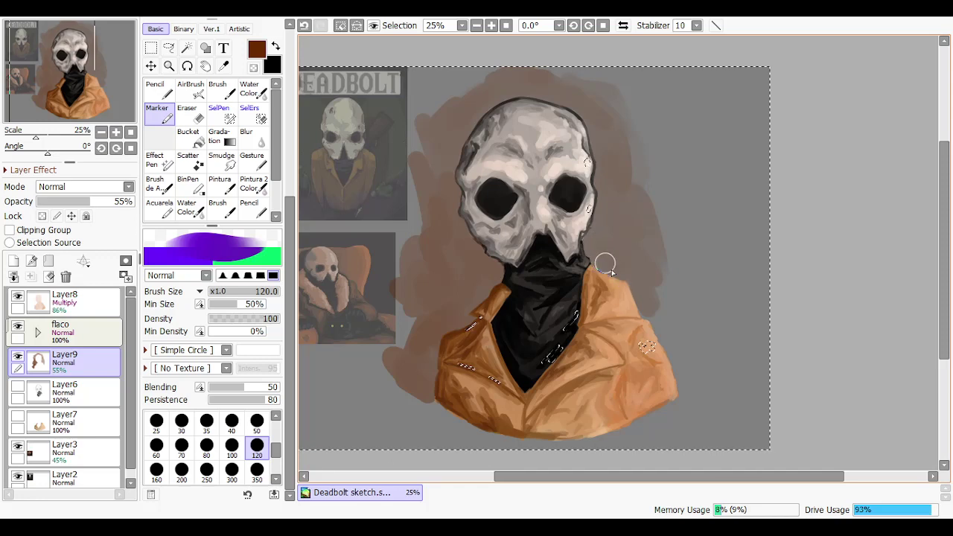
mouse_move(652, 293)
left_mouse_down()
mouse_move(681, 343)
mouse_move(660, 323)
mouse_move(690, 388)
mouse_move(654, 310)
mouse_move(690, 416)
mouse_move(685, 382)
mouse_move(688, 400)
mouse_move(577, 446)
mouse_move(635, 440)
mouse_move(653, 426)
left_mouse_up()
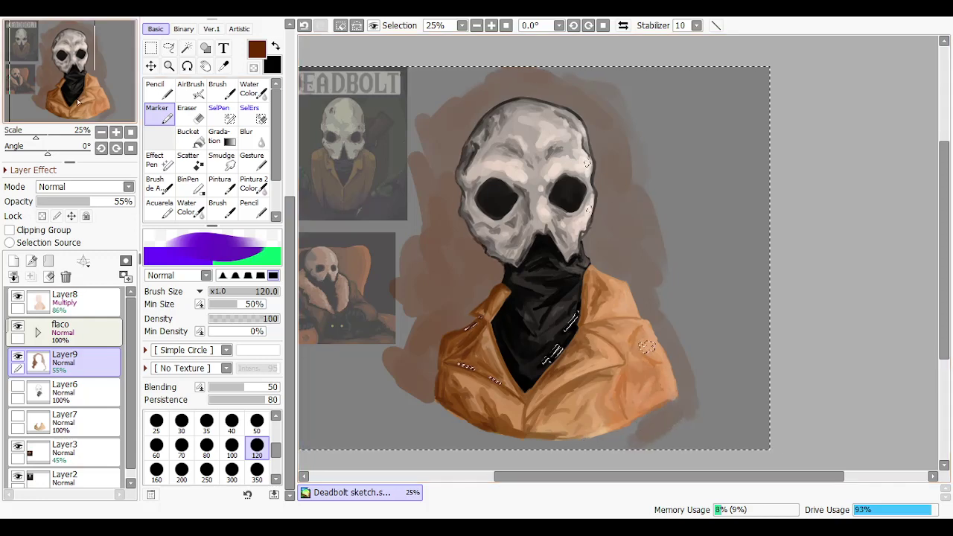
Clear the selection and extend the brown Marker backdrop beneath the coat's lower edge on Layer9
left_click(150, 47)
left_click(648, 176)
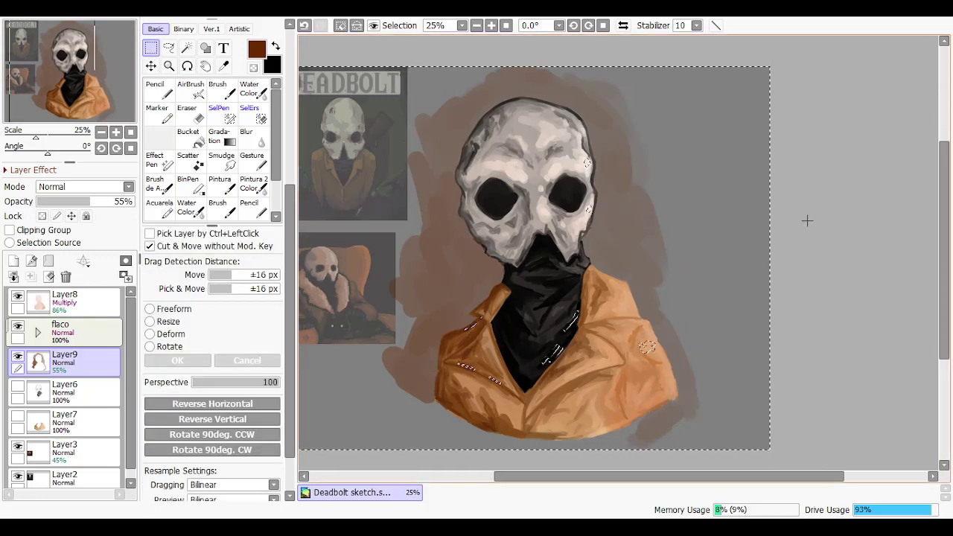
left_click(158, 113)
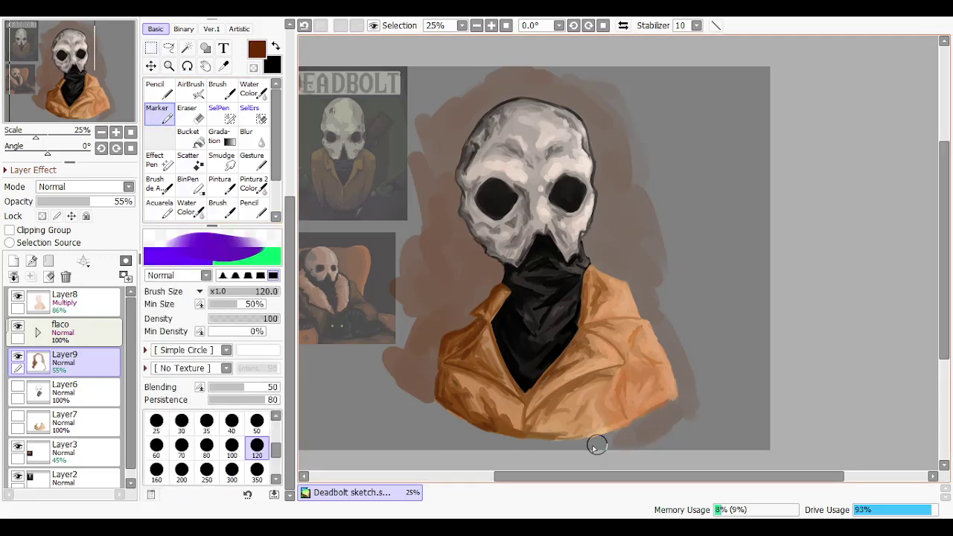
mouse_move(460, 437)
left_mouse_down()
mouse_move(425, 415)
mouse_move(501, 444)
left_mouse_up()
key("ctrl+z")
mouse_move(442, 422)
left_mouse_down()
mouse_move(497, 449)
mouse_move(494, 441)
mouse_move(584, 453)
mouse_move(645, 438)
left_mouse_up()
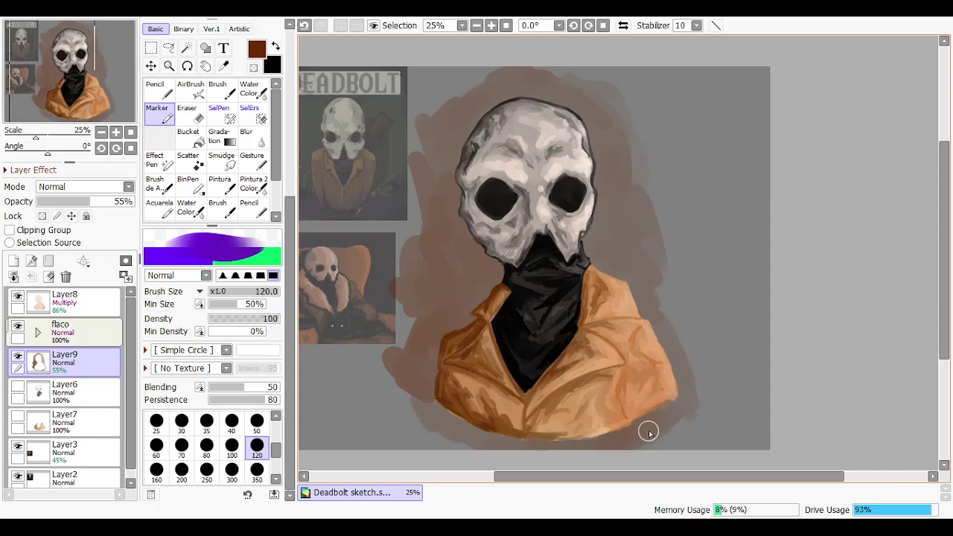
key("ctrl+z")
left_click_drag(429, 408, 477, 442)
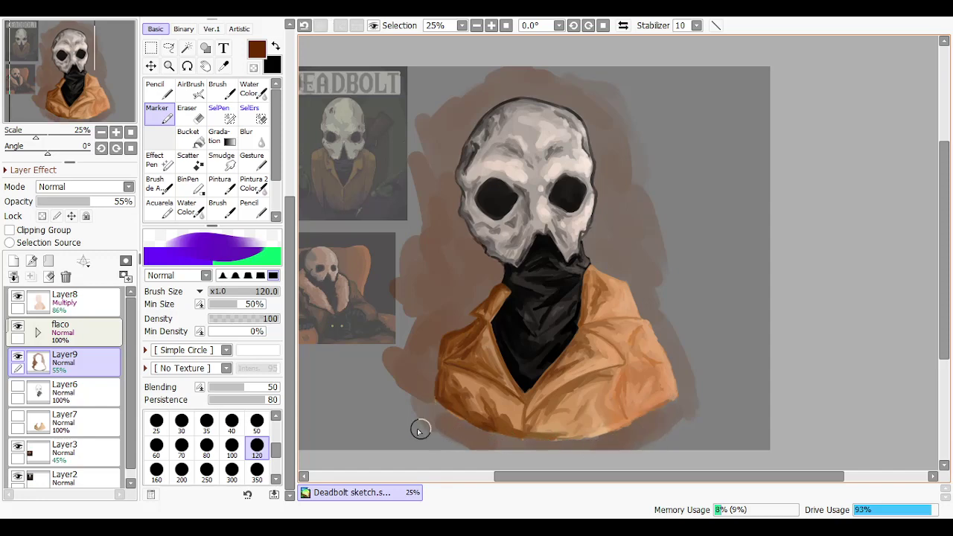
Try trimming the coat's lower edge on Layer4 in the flaco group with the Eraser at size 50, undoing the strokes
left_click(38, 332)
left_click(60, 327)
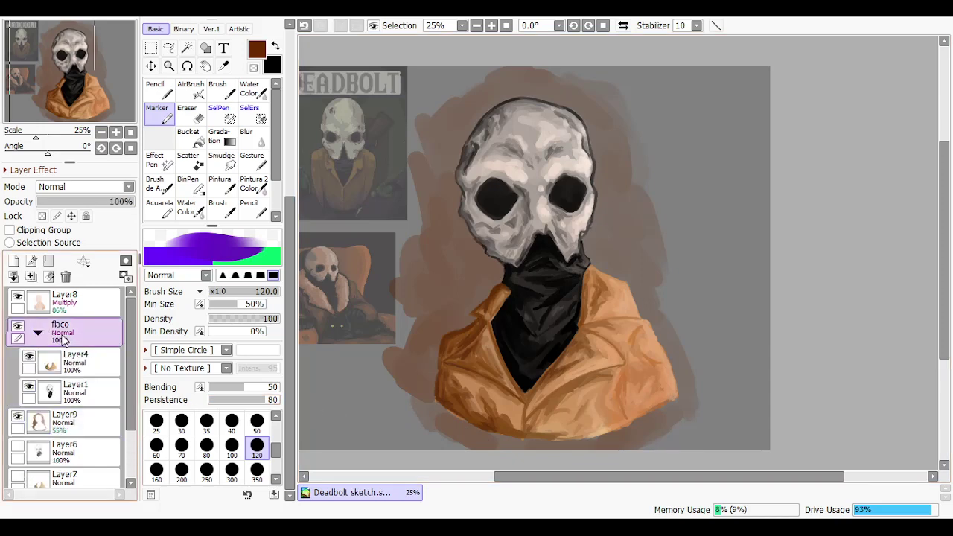
left_click(100, 361)
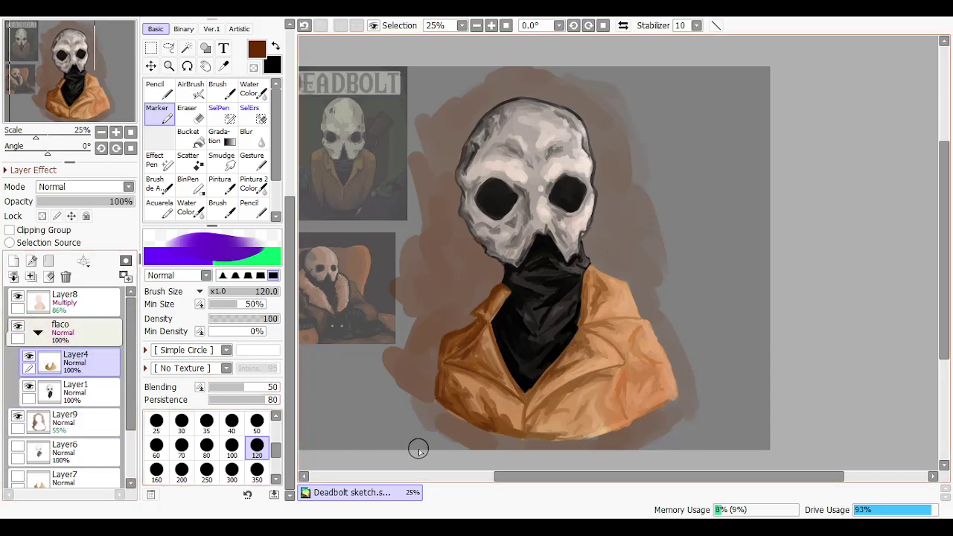
key("e")
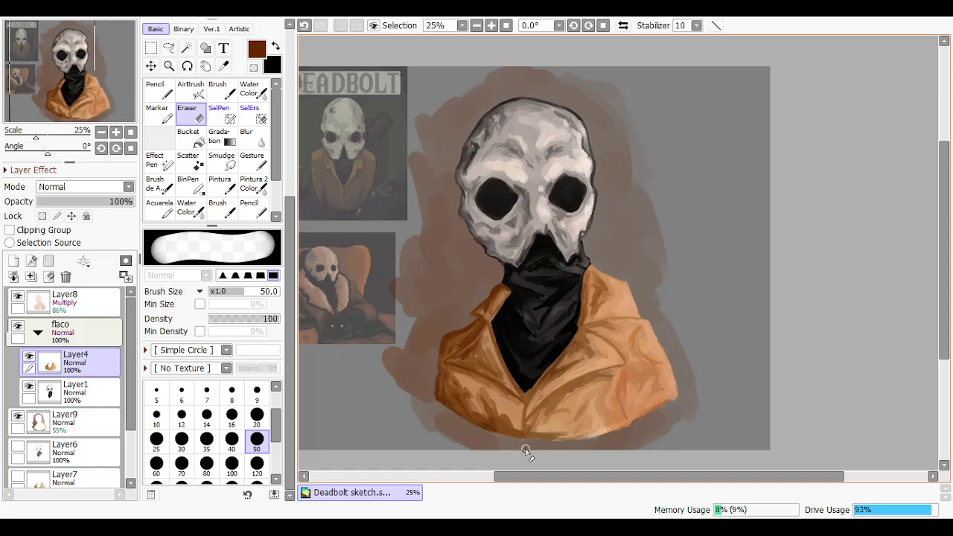
left_click_drag(466, 428, 520, 445)
key("ctrl+z")
key("ctrl+z")
key("ctrl+z")
left_click_drag(668, 406, 682, 410)
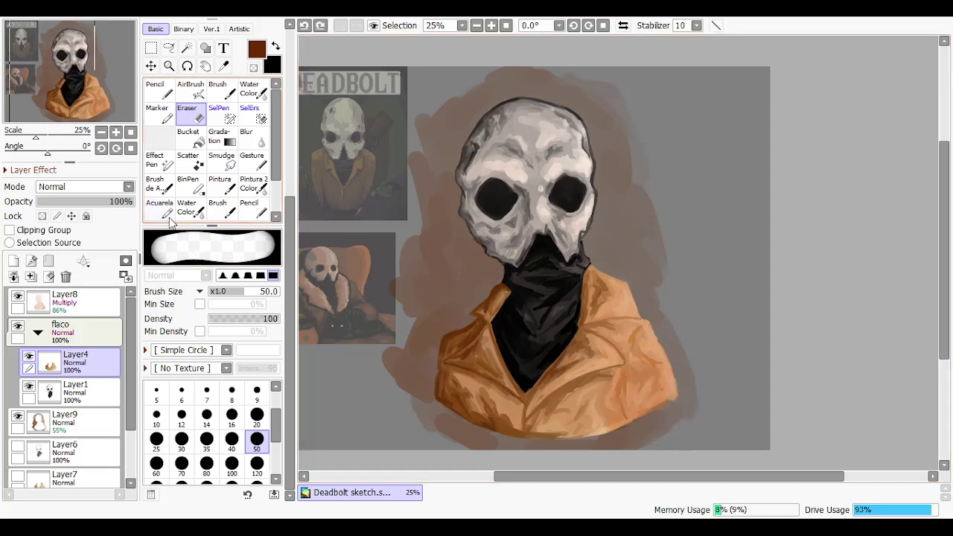
left_click(38, 333)
Deepen the brown backdrop on Layer9 on both sides of the neck with the Marker at size 120
left_click(56, 369)
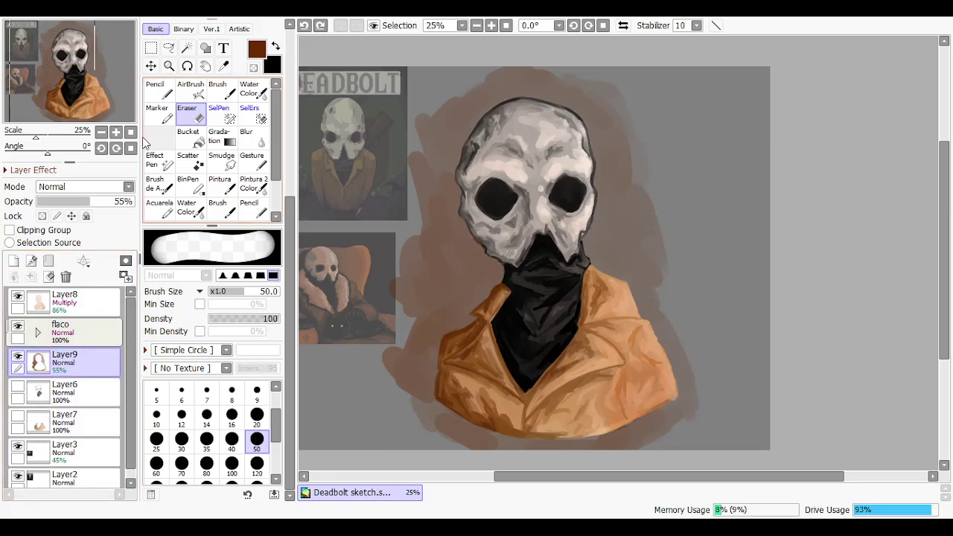
left_click(157, 113)
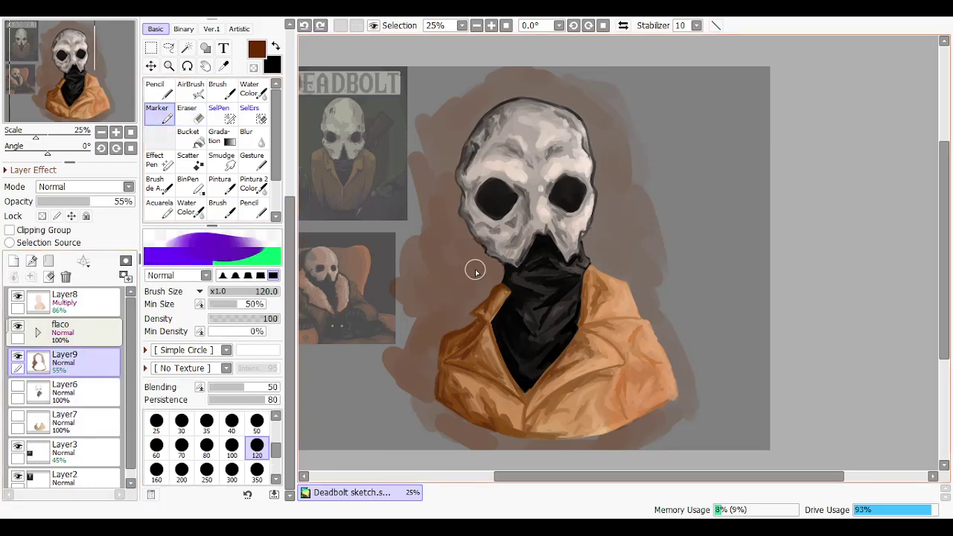
left_click_drag(475, 271, 464, 320)
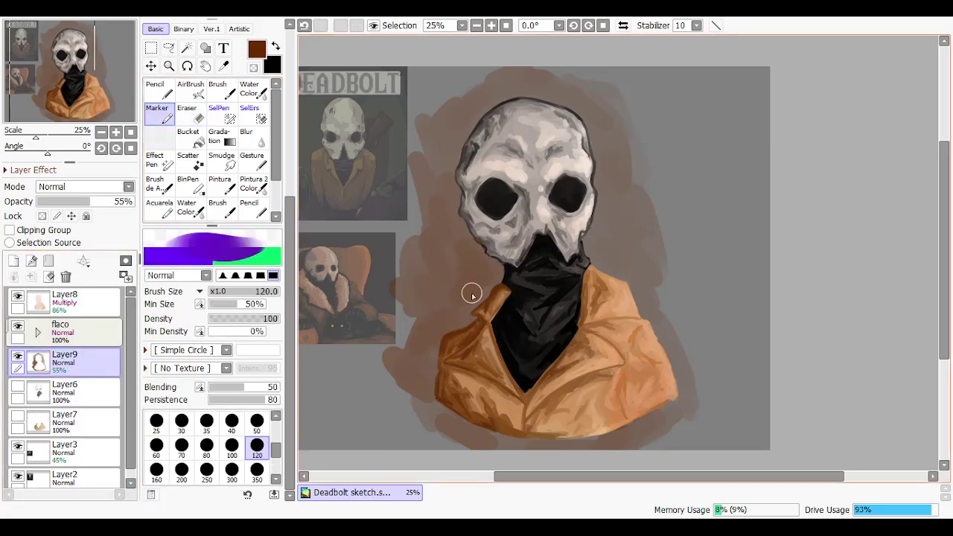
mouse_move(607, 237)
left_mouse_down()
mouse_move(599, 239)
mouse_move(616, 273)
left_mouse_up()
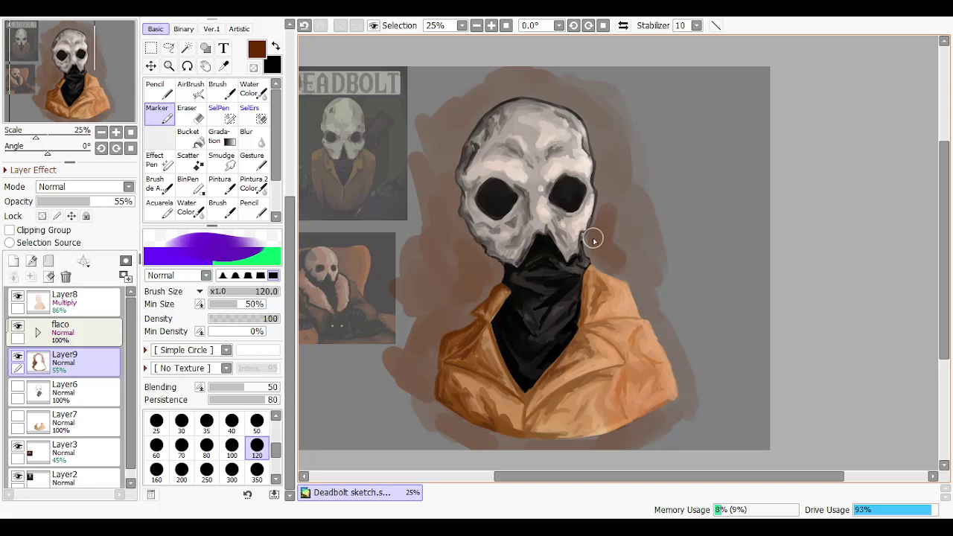
Trim the Layer9 backdrop along the skull's upper-left contour with the Eraser at size 50, undoing the first stroke
key("e")
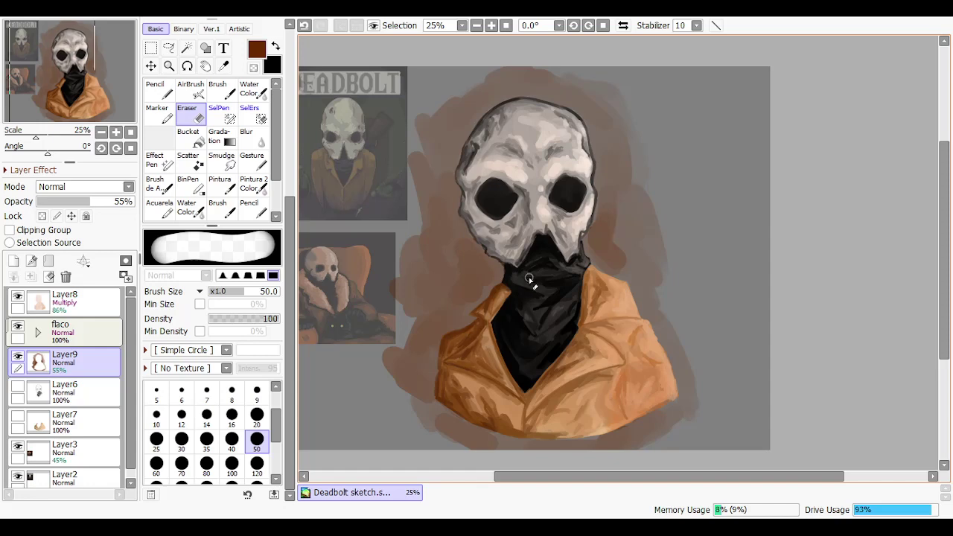
scroll(529, 278, "up", 2)
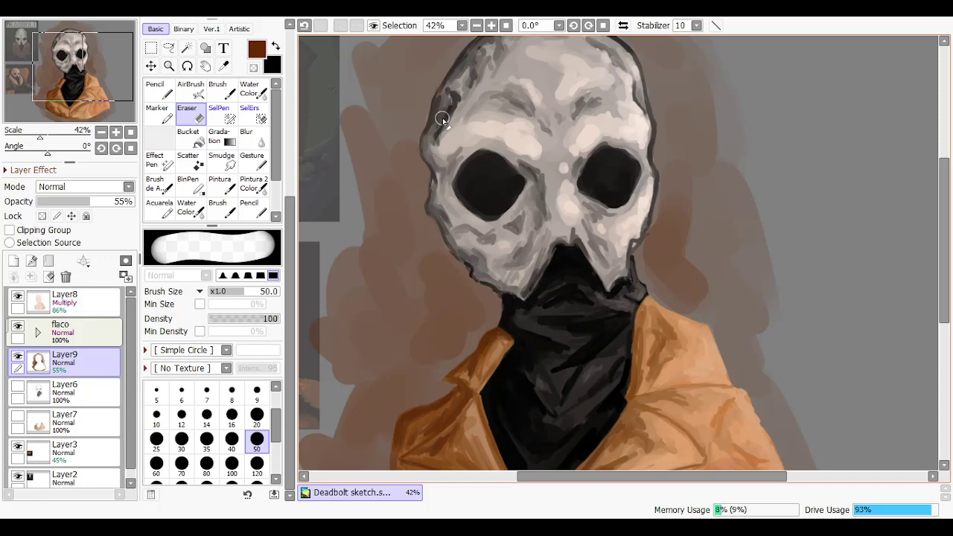
key("ctrl+z")
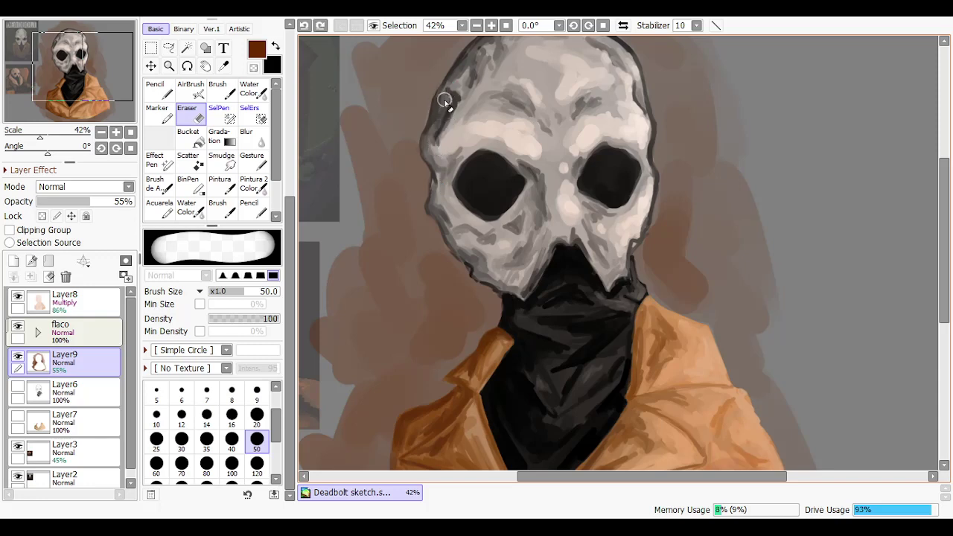
mouse_move(444, 101)
left_mouse_down()
mouse_move(431, 148)
mouse_move(438, 120)
left_mouse_up()
scroll(527, 91, "up", 3)
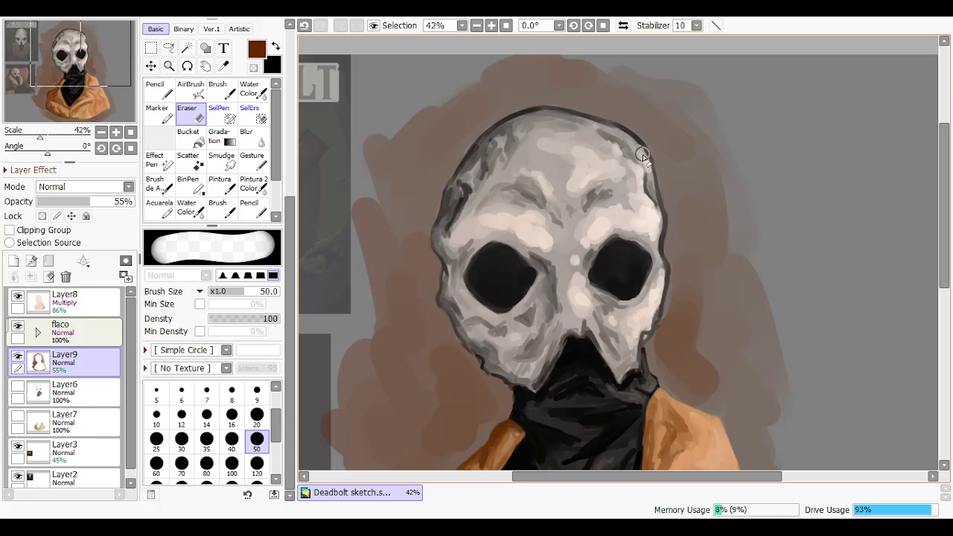
Trim the Layer9 backdrop along the skull's upper-right contour with the Eraser, comparing strokes through undo and redo
key("ctrl+z")
left_click_drag(633, 149, 651, 195)
key("ctrl+z")
left_click_drag(646, 160, 649, 191)
key("ctrl+z")
key("ctrl+y")
key("ctrl+z")
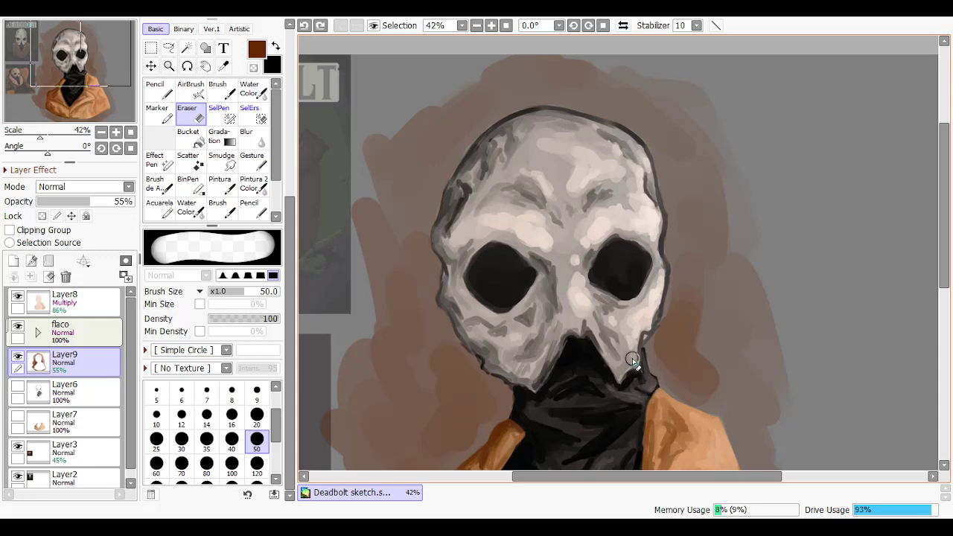
key("ctrl+y")
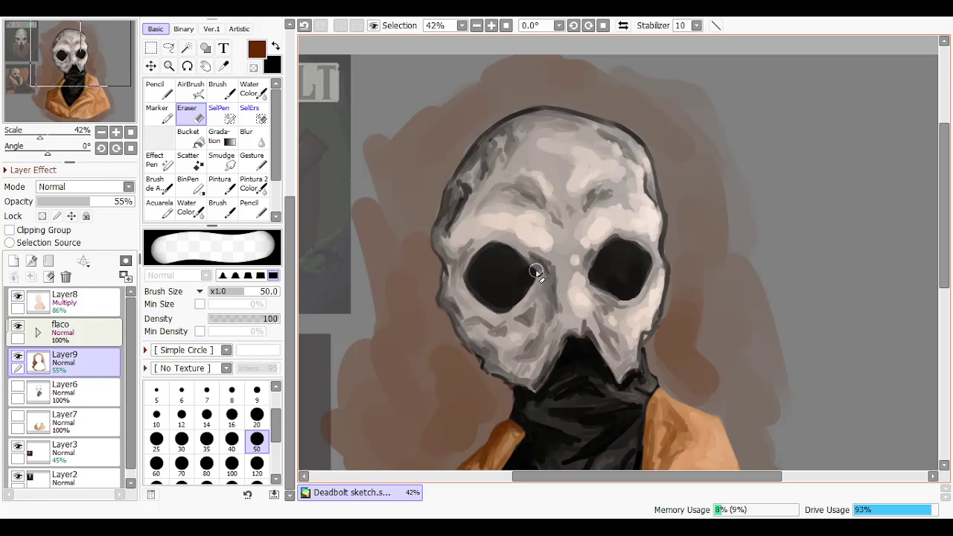
Paint vivid orange (H 025, S 087, V 075) on the backdrop right of the neck with the Marker at size 120, undoing the last stroke
scroll(537, 273, "down", 2)
scroll(719, 170, "up", 1)
scroll(689, 250, "down", 1)
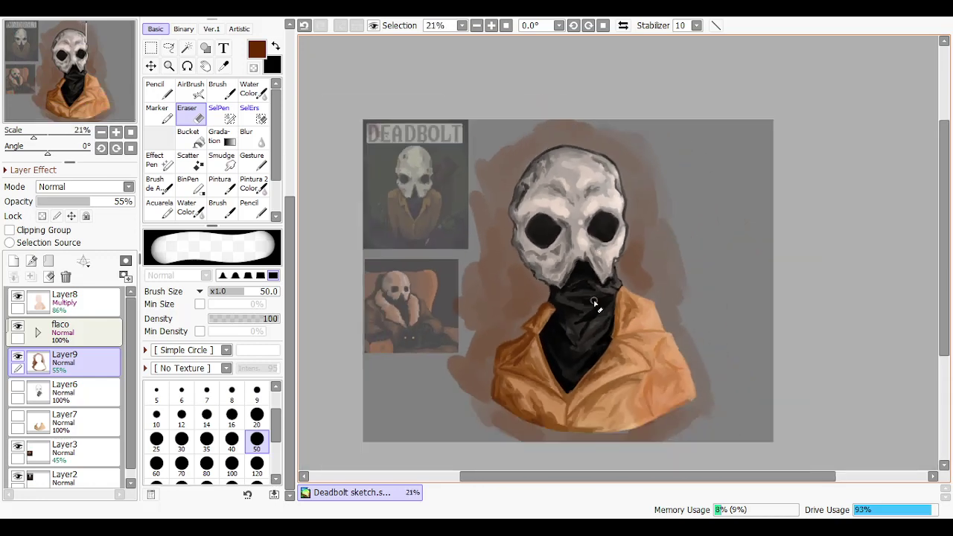
scroll(594, 301, "up", 1)
scroll(291, 78, "up", 3)
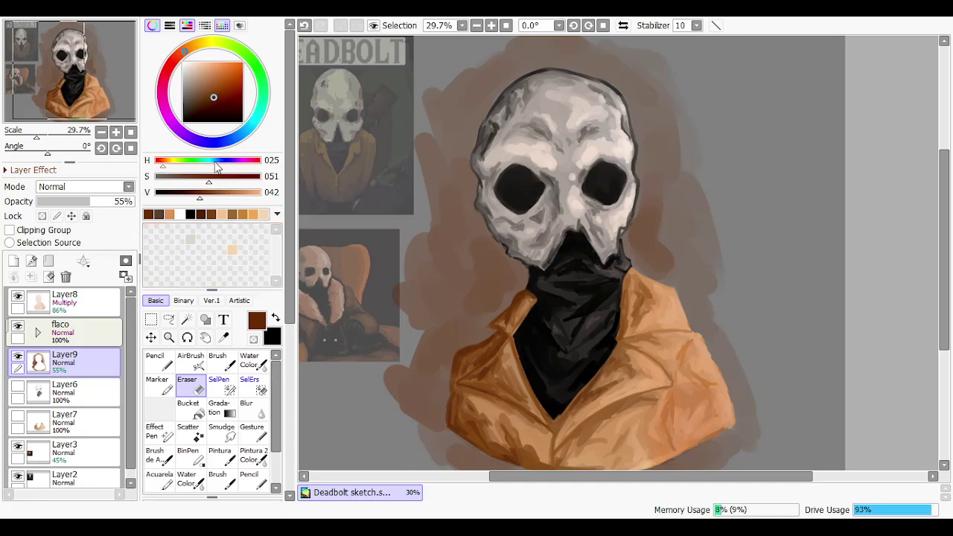
left_click(228, 81)
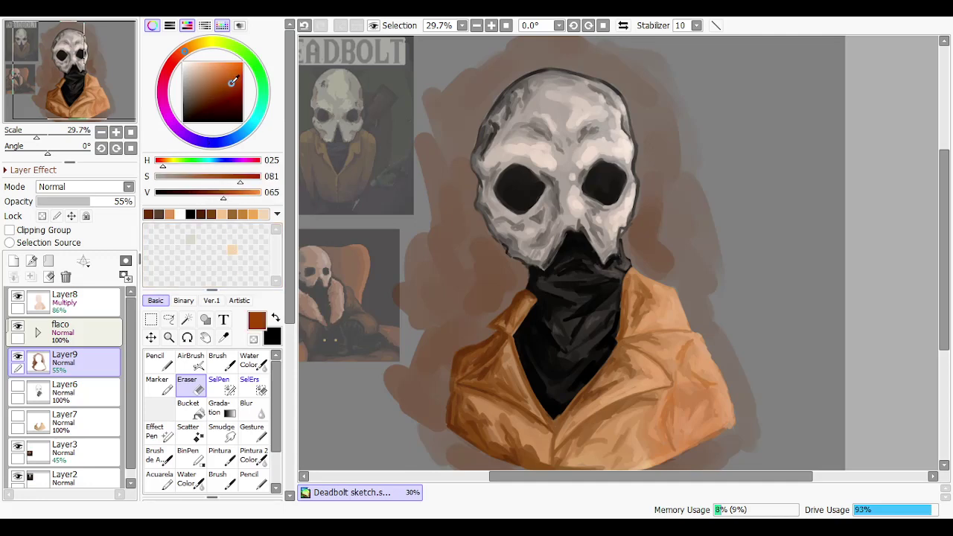
left_click(229, 72)
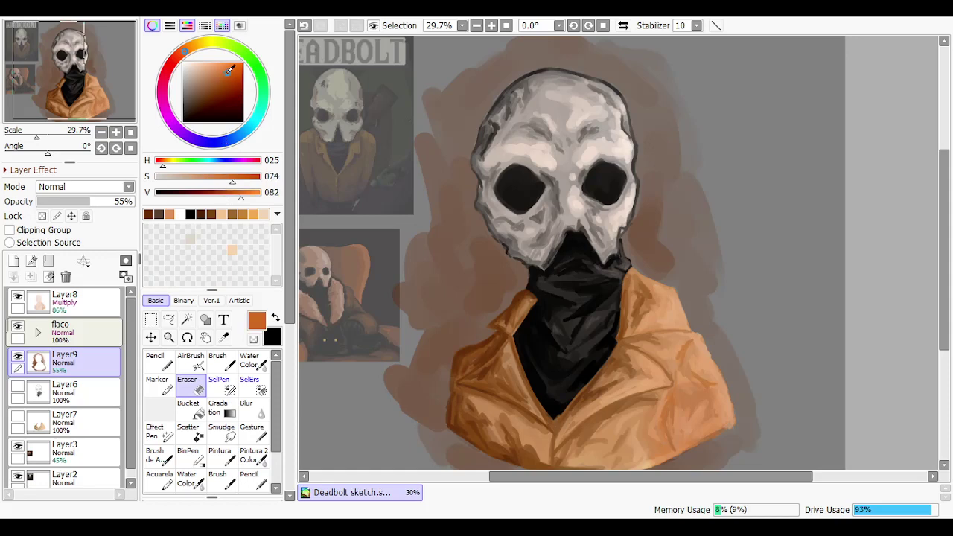
left_click_drag(236, 70, 234, 77)
left_click(157, 384)
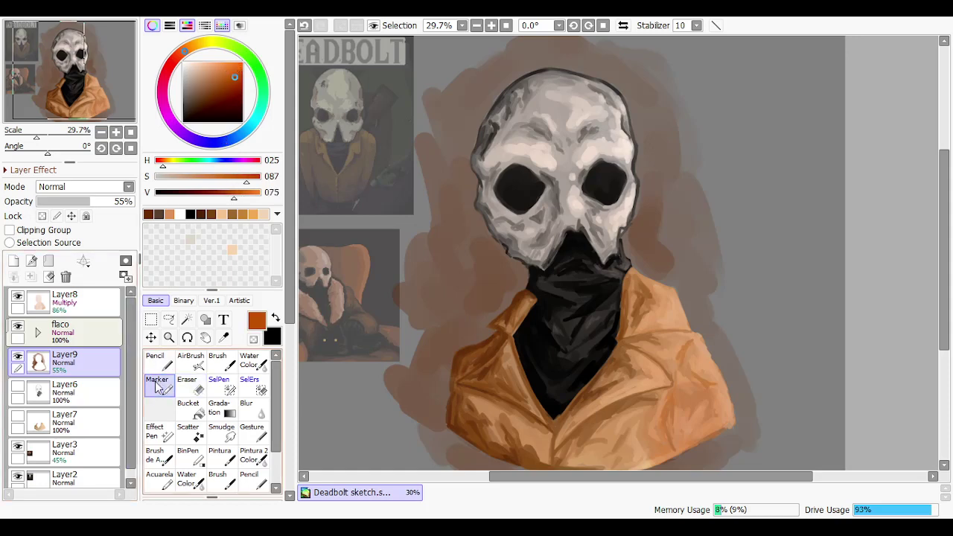
left_click(289, 404)
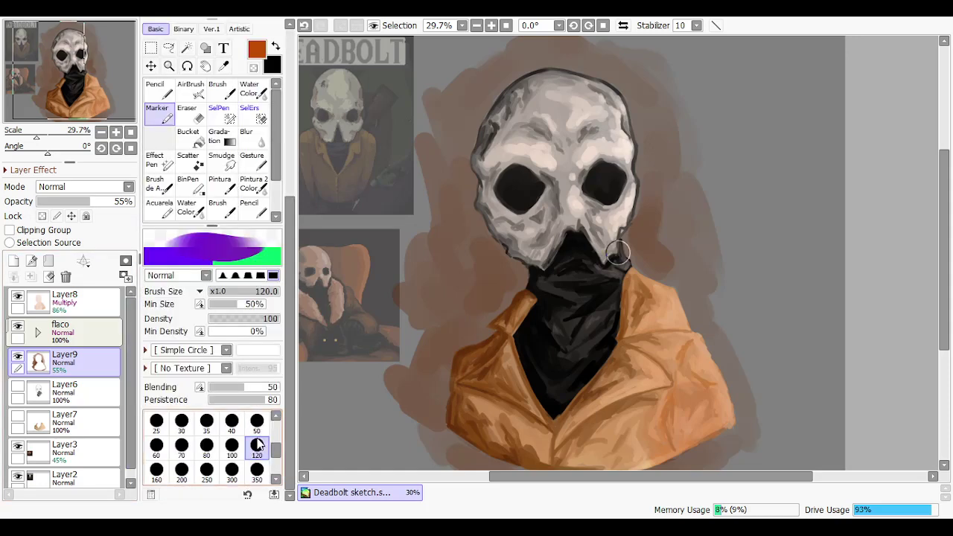
mouse_move(640, 242)
left_mouse_down()
mouse_move(682, 274)
mouse_move(674, 181)
mouse_move(660, 225)
mouse_move(672, 248)
mouse_move(648, 257)
mouse_move(654, 171)
mouse_move(644, 266)
left_mouse_up()
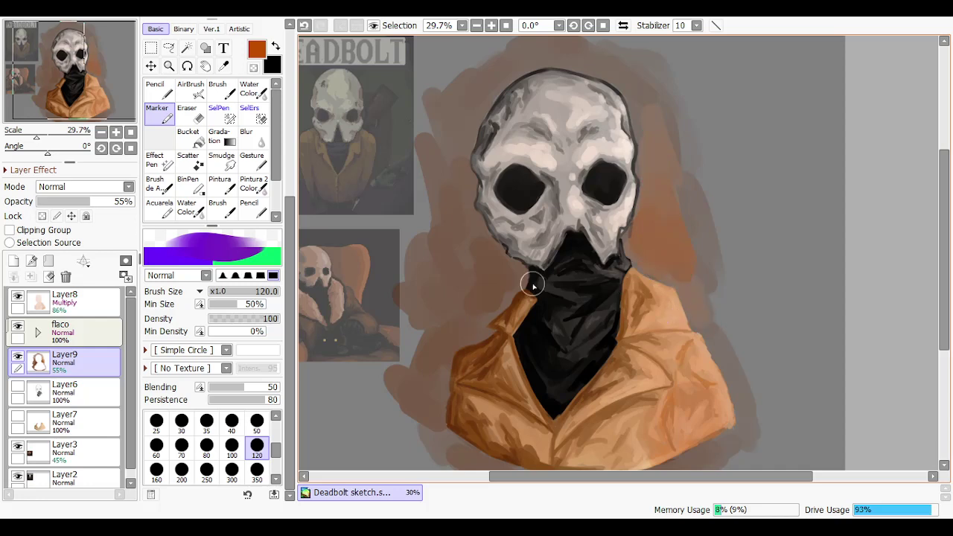
key("ctrl+z")
Add lighter orange (H 025, S 057, V 079) Marker strokes at size 50 beside the jaw, undoing the last stroke
scroll(296, 141, "up", 5)
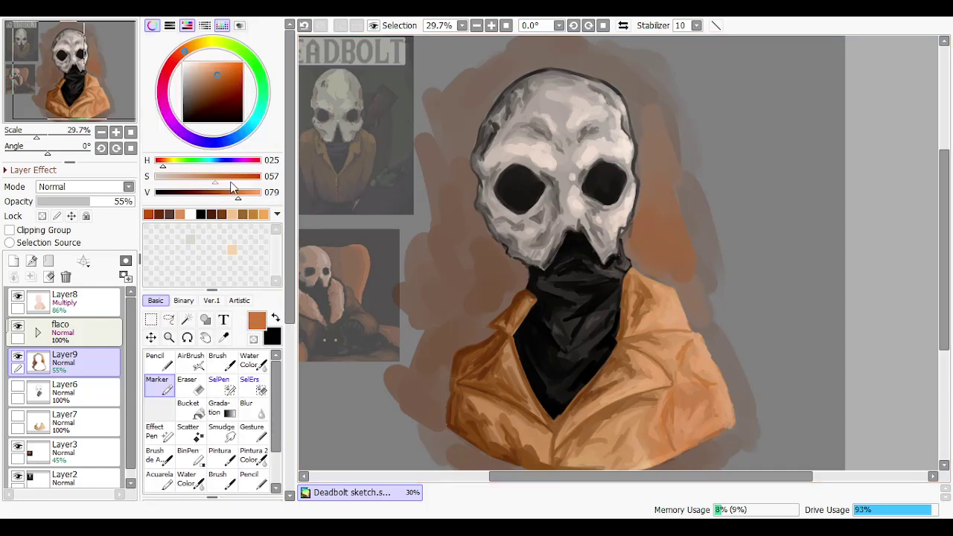
scroll(291, 454, "down", 5)
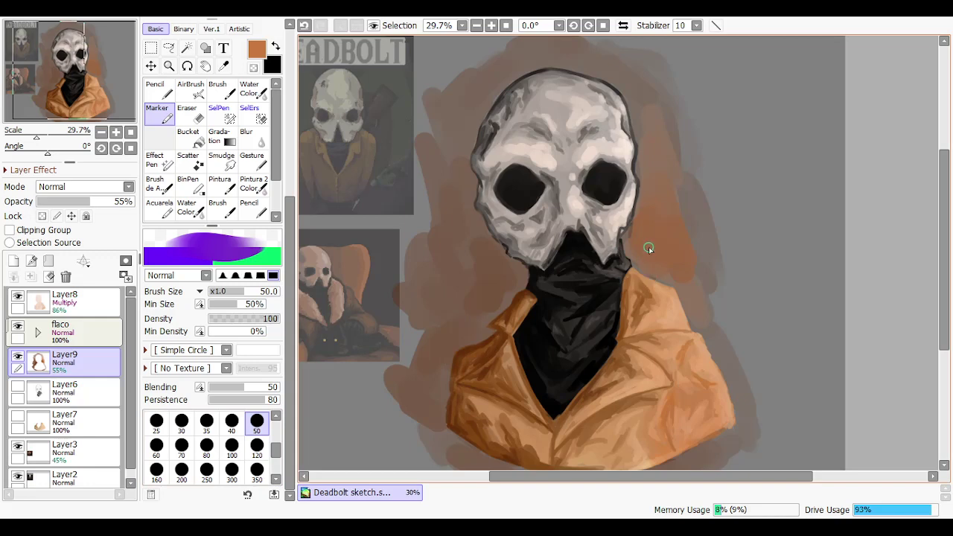
left_click_drag(658, 253, 663, 231)
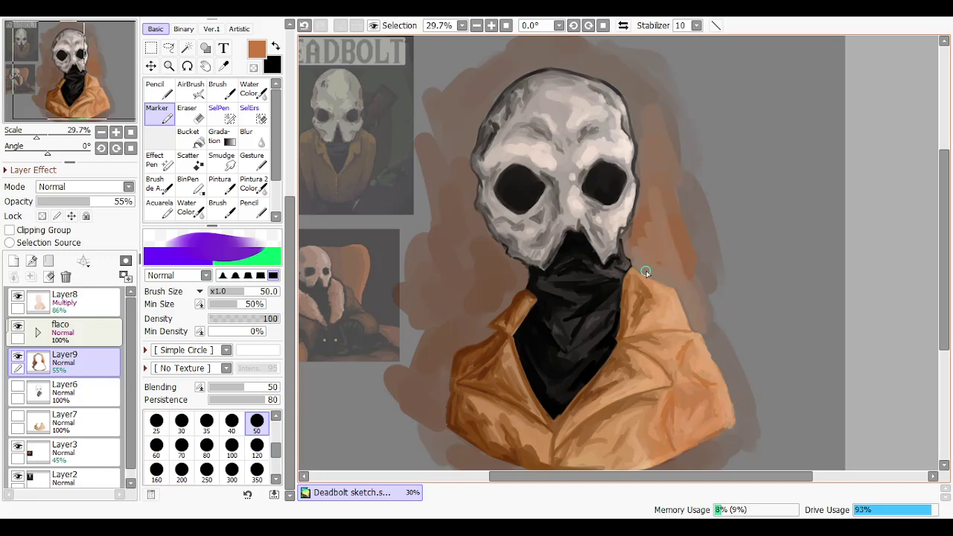
left_click_drag(663, 256, 651, 263)
key("ctrl+z")
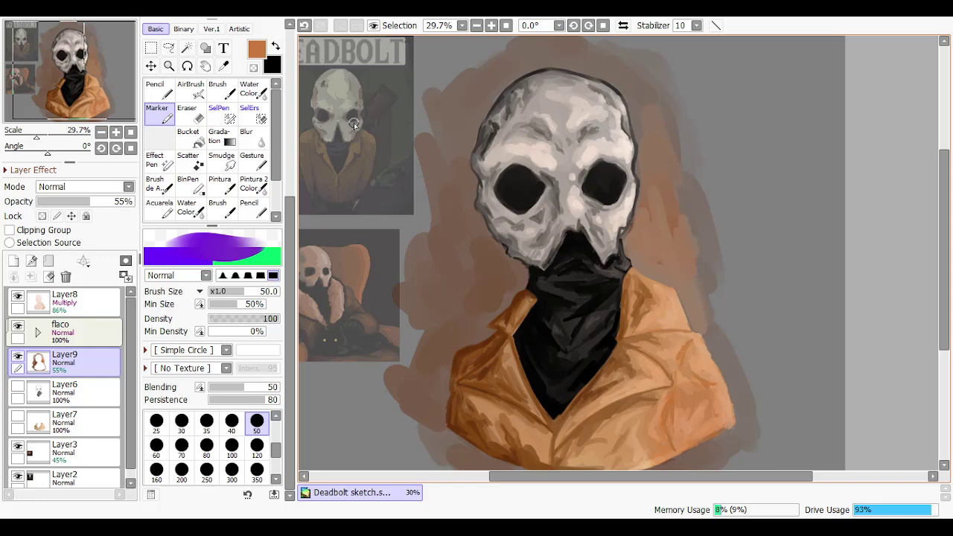
Work darker orange (H 025, S 078, V 067) into the backdrop right of the skull, undoing the stroke made on its left
left_click_drag(290, 287, 289, 119)
left_click(230, 81)
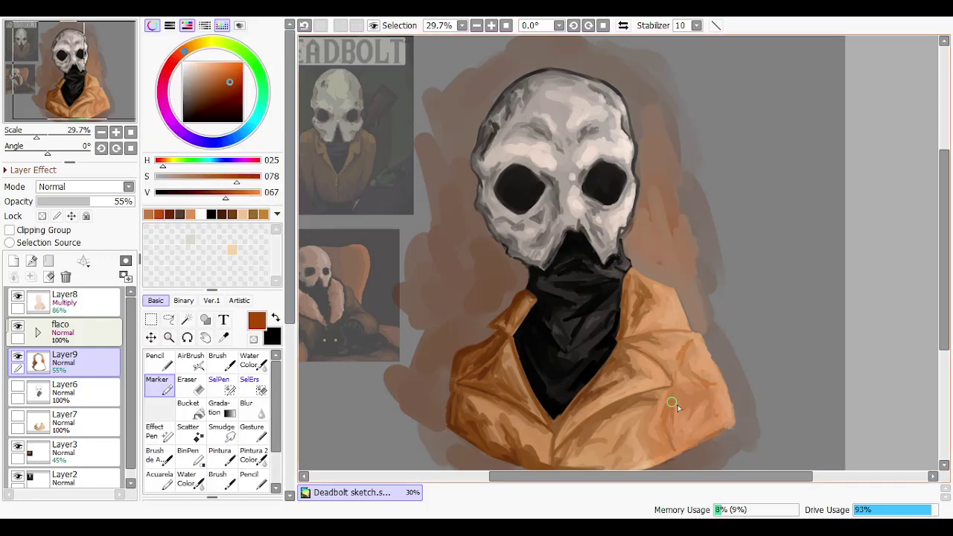
mouse_move(700, 305)
left_mouse_down()
mouse_move(692, 323)
mouse_move(706, 333)
mouse_move(714, 289)
mouse_move(663, 248)
left_mouse_up()
left_click_drag(682, 280, 708, 282)
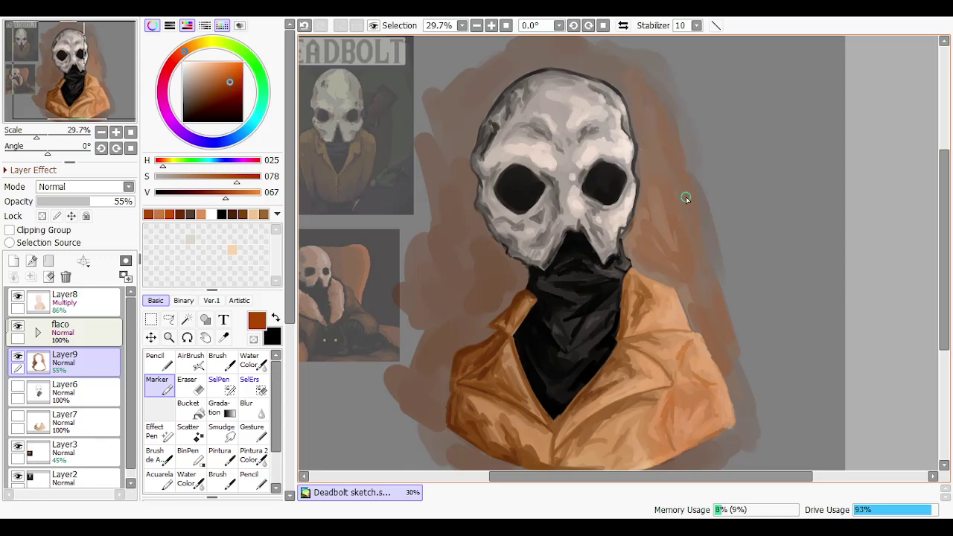
left_click_drag(453, 228, 525, 304)
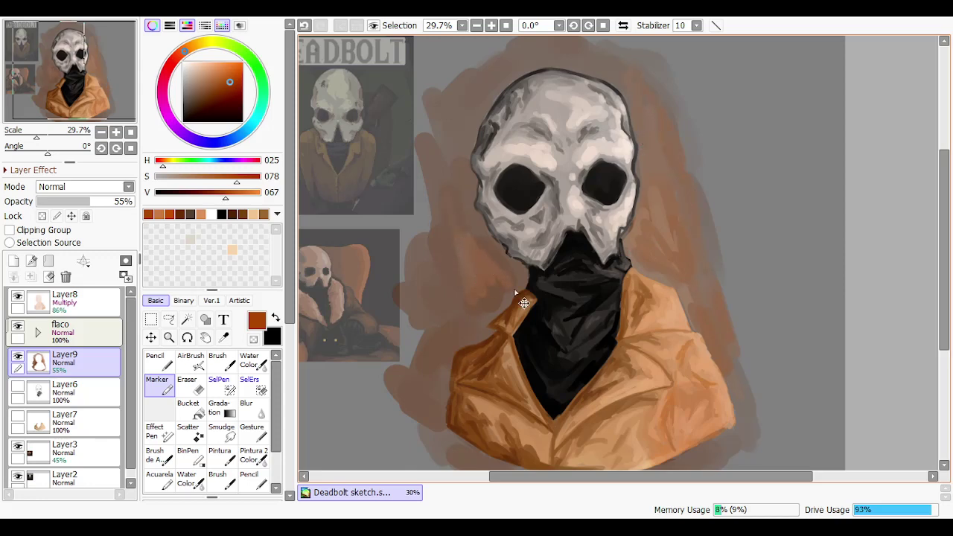
key("ctrl+z")
left_click_drag(668, 226, 676, 236)
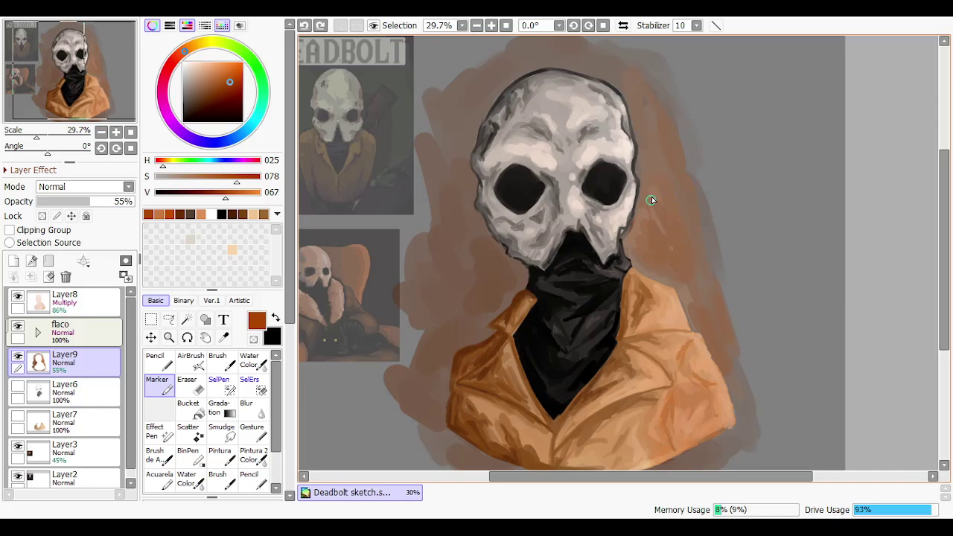
left_click_drag(651, 200, 654, 187)
left_click(636, 88)
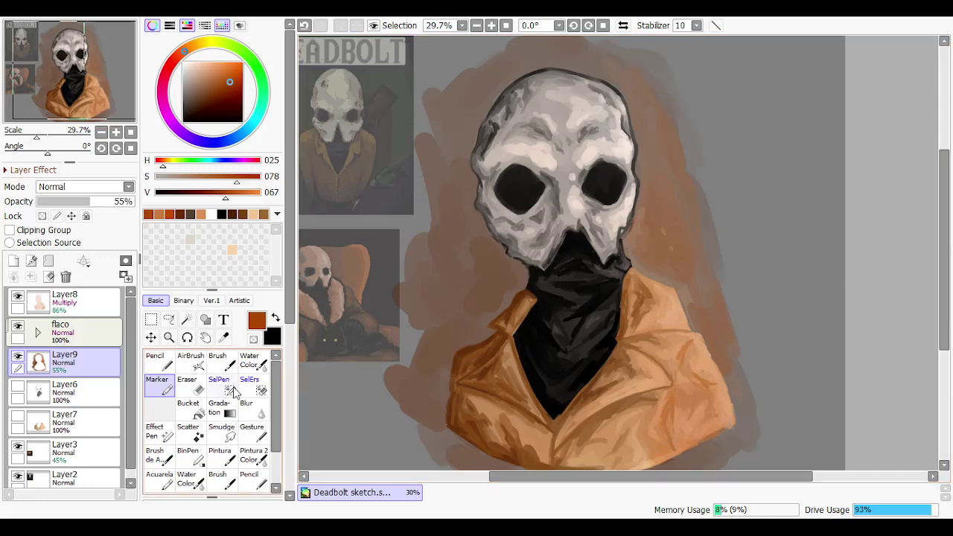
Extend the dark orange backdrop around the coat's right shoulder with the Marker at size 120
left_click(289, 451)
left_click(256, 451)
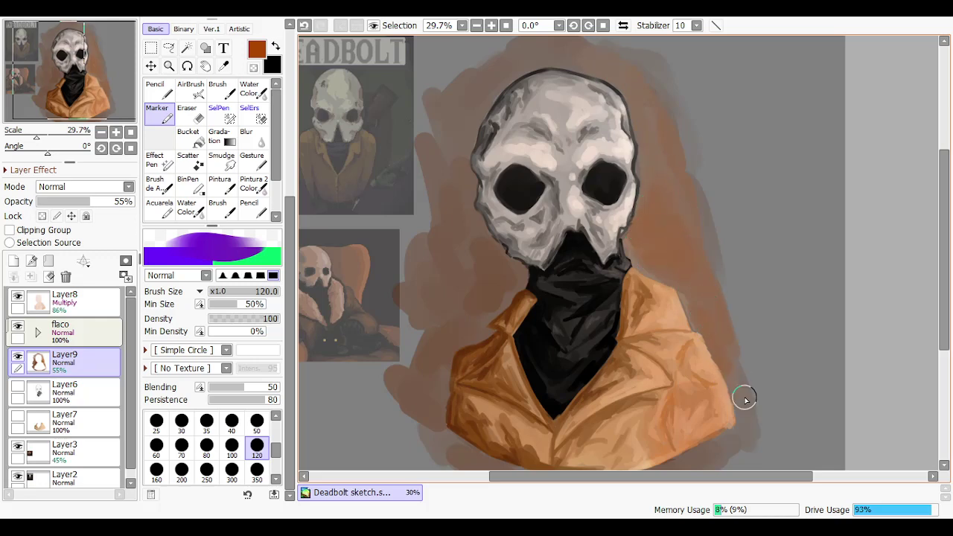
mouse_move(750, 443)
left_mouse_down()
mouse_move(703, 278)
mouse_move(716, 317)
mouse_move(692, 284)
mouse_move(689, 234)
mouse_move(700, 220)
mouse_move(689, 163)
mouse_move(741, 294)
mouse_move(735, 345)
mouse_move(719, 310)
left_mouse_up()
Brush lighter orange (H 025, S 063, V 079) over the backdrop above the coat's right shoulder, undoing the last stroke
left_click(292, 162)
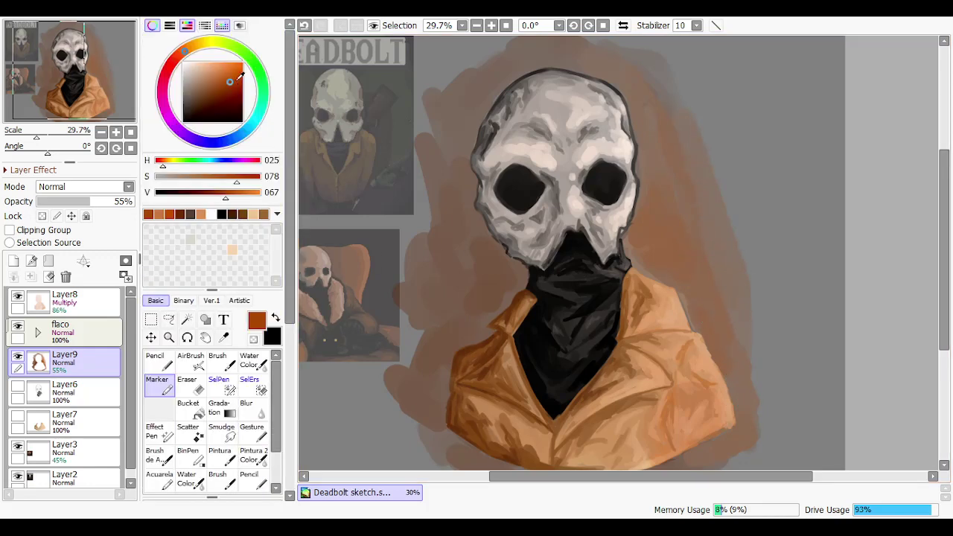
left_click_drag(239, 76, 229, 74)
mouse_move(703, 269)
left_mouse_down()
mouse_move(692, 215)
mouse_move(704, 244)
mouse_move(705, 213)
mouse_move(730, 327)
left_mouse_up()
mouse_move(702, 276)
left_mouse_down()
mouse_move(660, 243)
mouse_move(654, 261)
mouse_move(685, 273)
mouse_move(662, 236)
mouse_move(662, 129)
mouse_move(704, 214)
mouse_move(675, 189)
mouse_move(732, 353)
mouse_move(698, 302)
left_mouse_up()
key("ctrl+z")
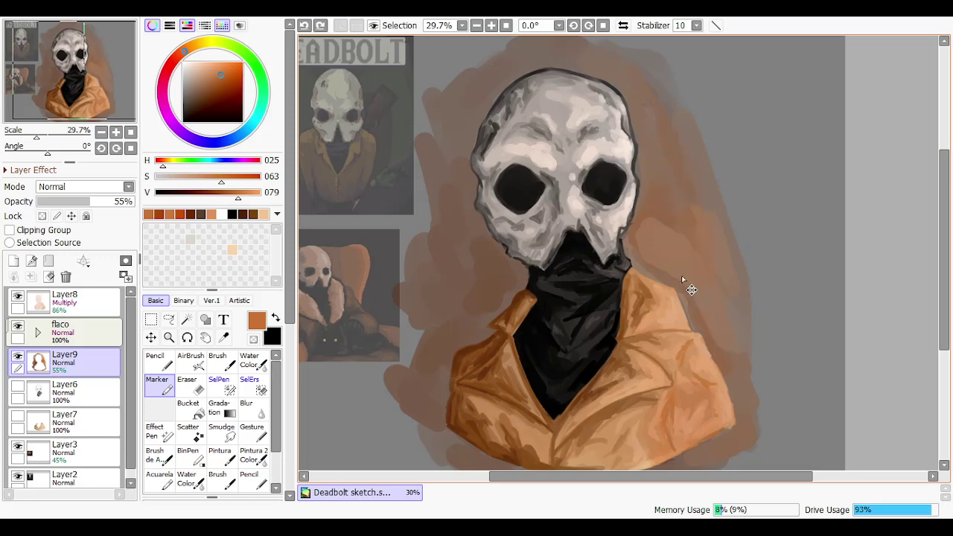
Blend the lighter orange up the backdrop from the right shoulder to the skull's top with the Marker at size 70
left_click(289, 451)
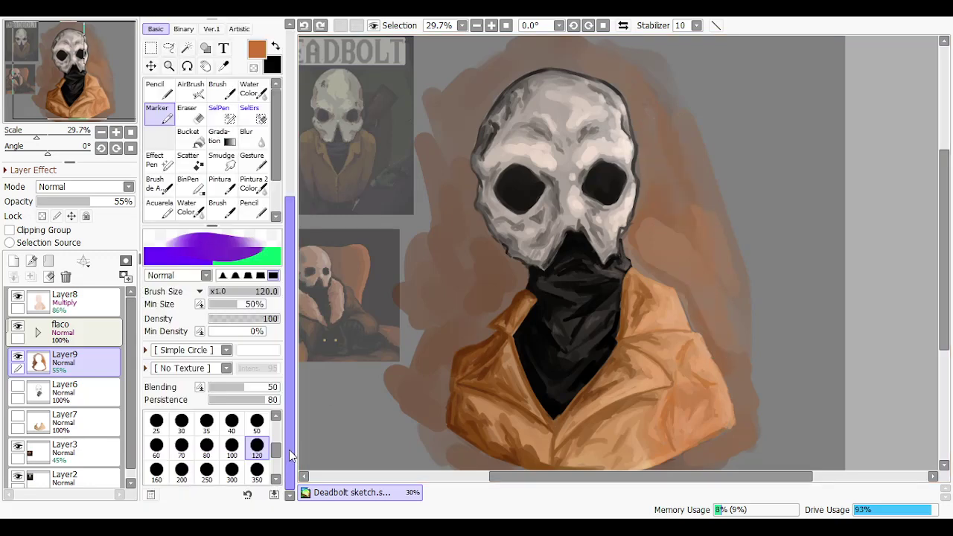
left_click(182, 445)
left_click_drag(687, 224, 652, 137)
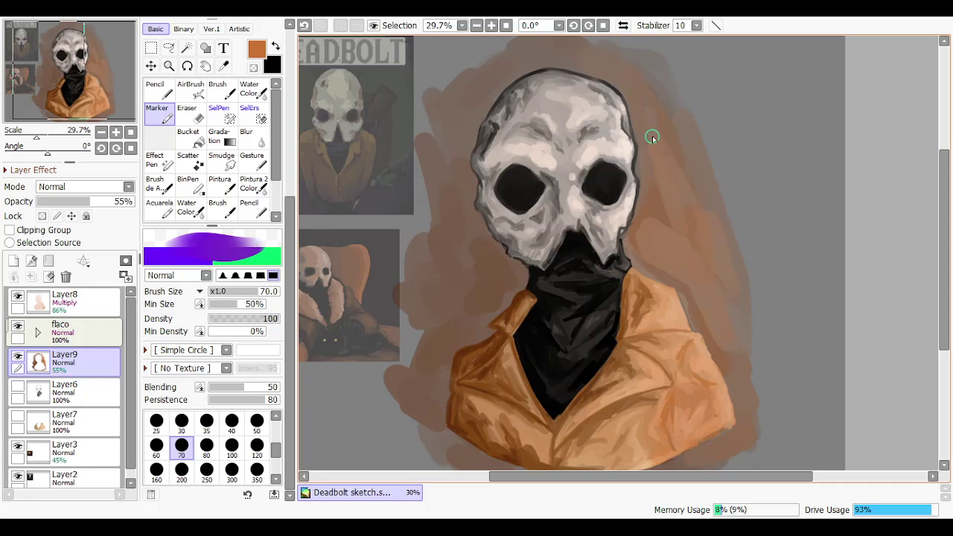
left_click_drag(657, 209, 651, 184)
key("ctrl+z")
left_click_drag(678, 227, 656, 192)
mouse_move(684, 254)
left_mouse_down()
mouse_move(733, 350)
mouse_move(725, 357)
mouse_move(689, 296)
left_mouse_up()
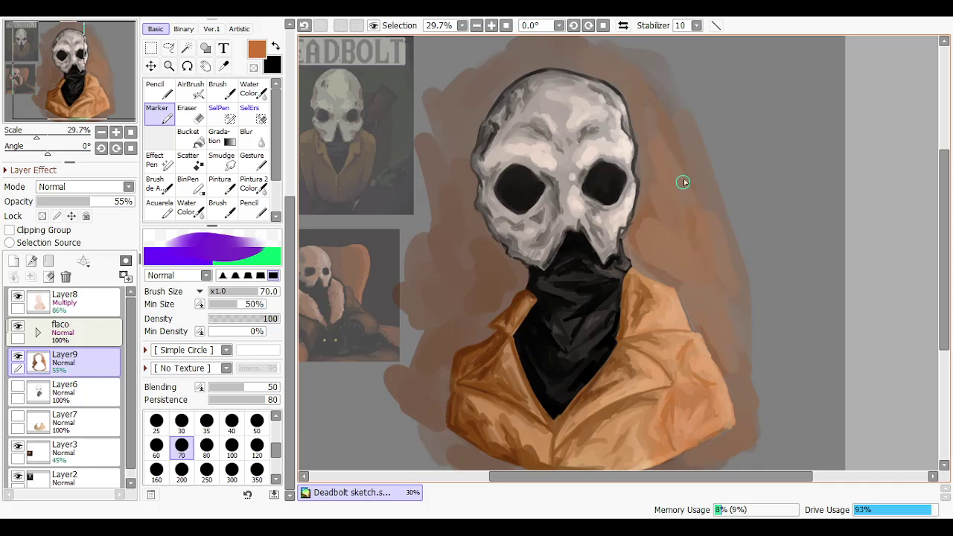
mouse_move(682, 181)
left_mouse_down()
mouse_move(665, 116)
mouse_move(631, 86)
left_mouse_up()
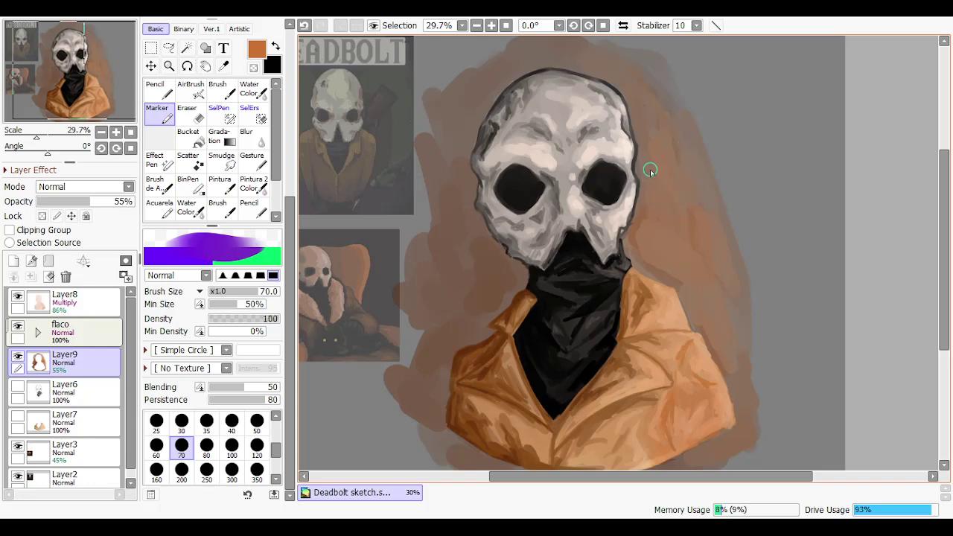
Add pale peach (H 025, S 037, V 094) strokes to the backdrop between skull and right shoulder, undoing unwanted ones
left_click(290, 163)
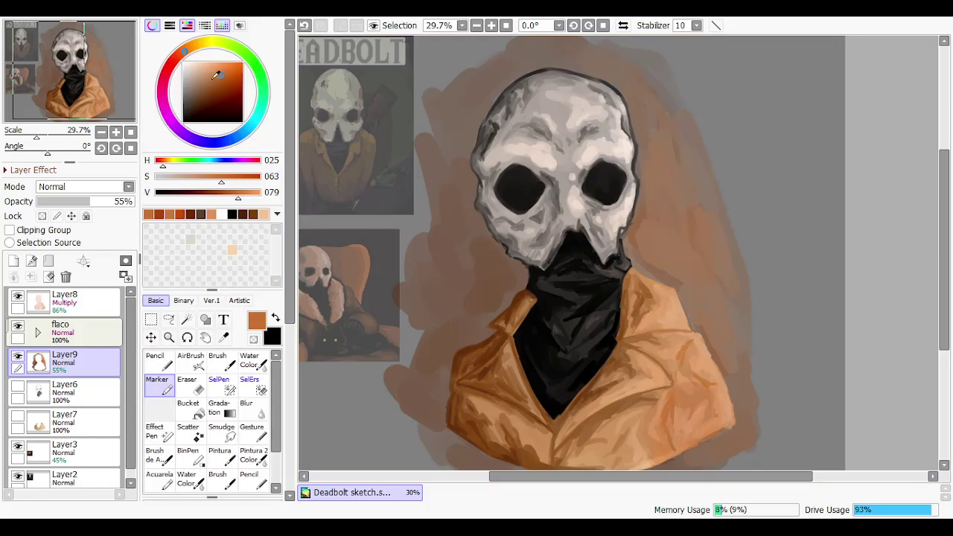
left_click(204, 79)
left_click_drag(676, 210, 717, 266)
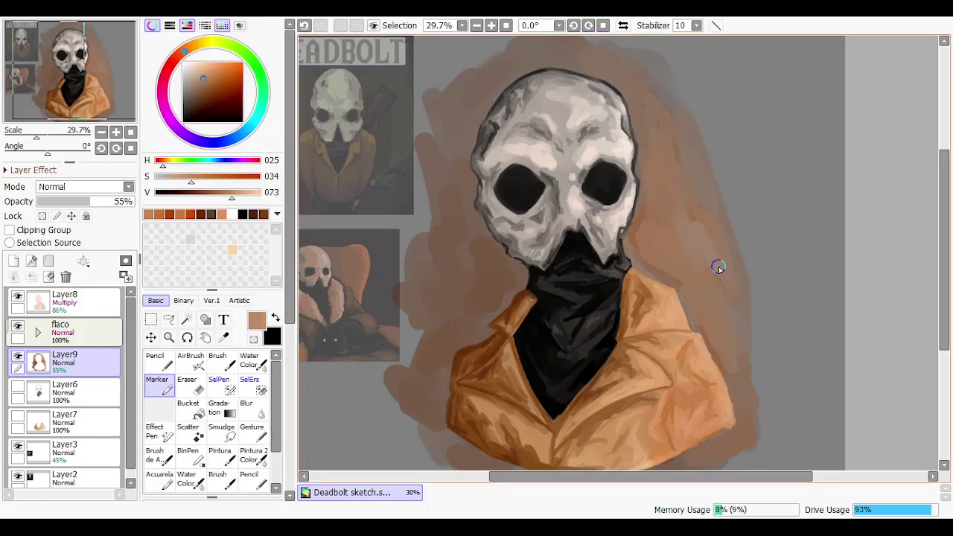
left_click(206, 66)
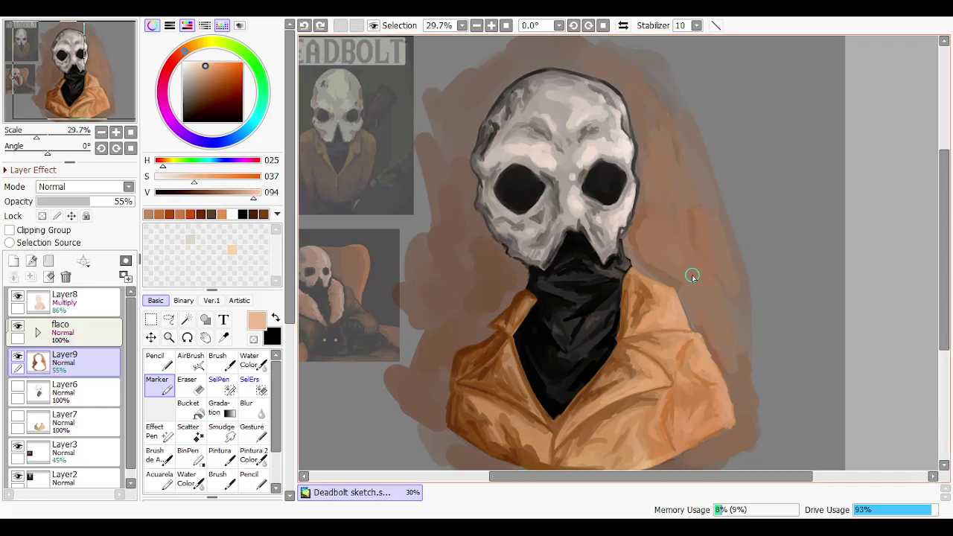
mouse_move(678, 196)
left_mouse_down()
mouse_move(716, 257)
mouse_move(709, 279)
left_mouse_up()
key("ctrl+z")
mouse_move(693, 230)
left_mouse_down()
mouse_move(676, 272)
mouse_move(650, 253)
mouse_move(682, 209)
left_mouse_up()
mouse_move(720, 282)
left_mouse_down()
mouse_move(746, 354)
mouse_move(743, 419)
mouse_move(698, 292)
left_mouse_up()
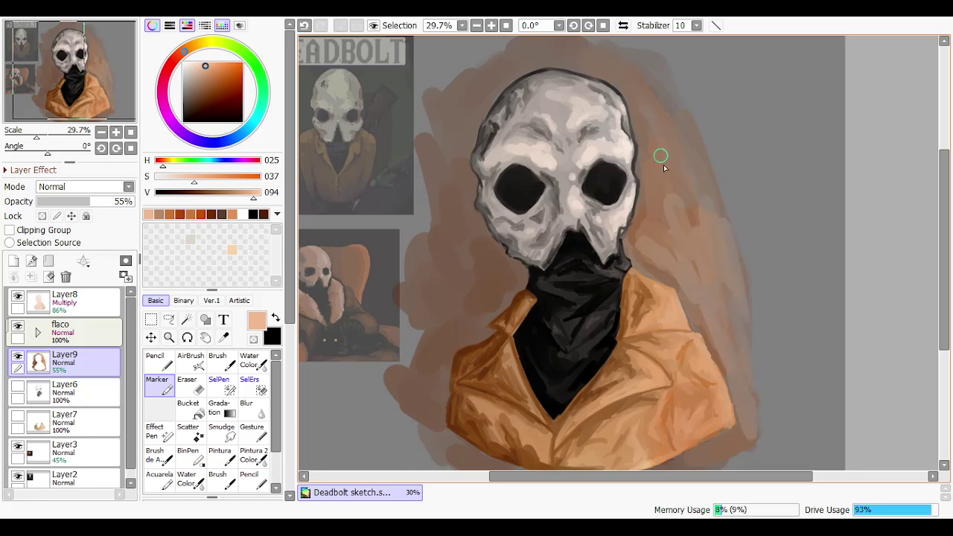
mouse_move(661, 193)
left_mouse_down()
mouse_move(660, 175)
mouse_move(691, 214)
left_mouse_up()
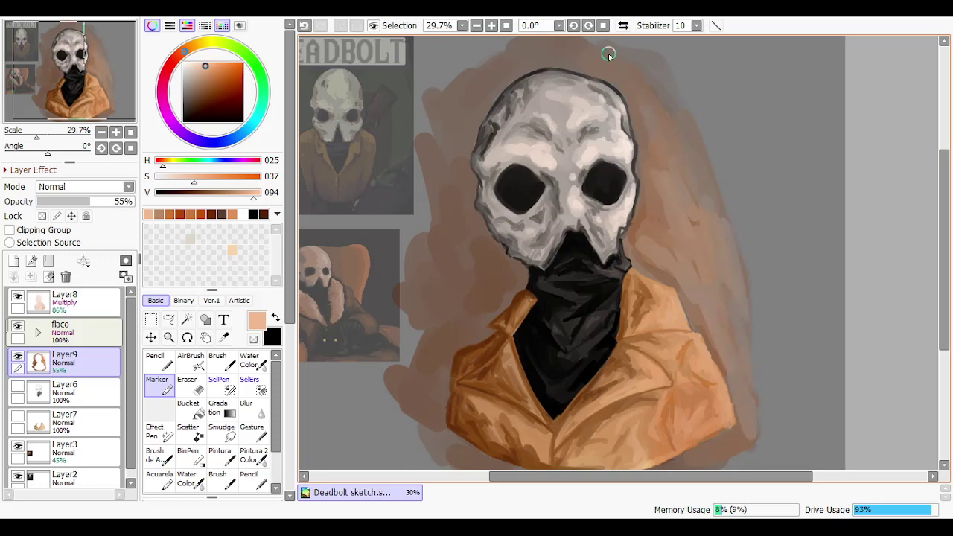
left_click(670, 128, "alt")
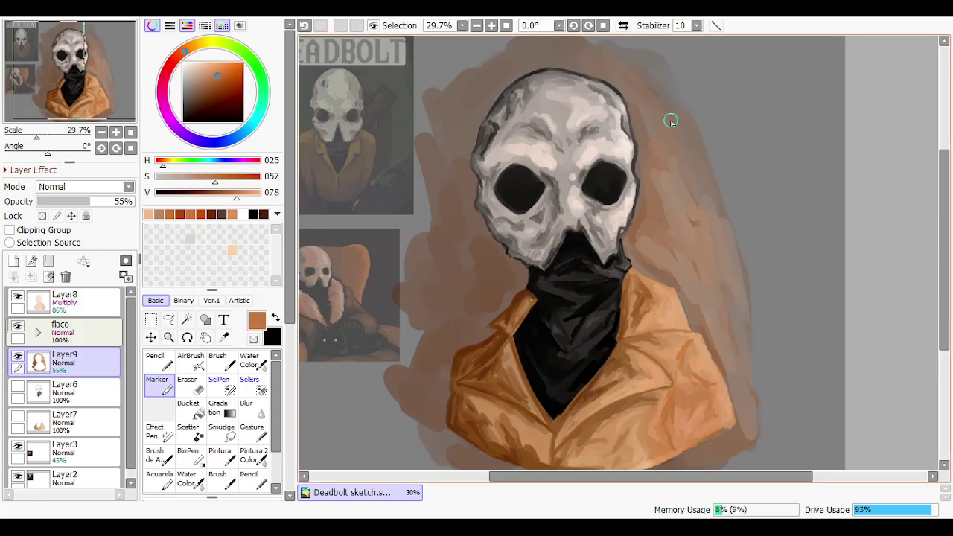
mouse_move(587, 58)
left_mouse_down()
mouse_move(577, 110)
mouse_move(557, 72)
mouse_move(574, 71)
mouse_move(573, 58)
mouse_move(588, 68)
mouse_move(539, 54)
mouse_move(582, 46)
mouse_move(573, 79)
left_mouse_up()
key("ctrl+z")
left_click(376, 106, "alt")
key("ctrl+z")
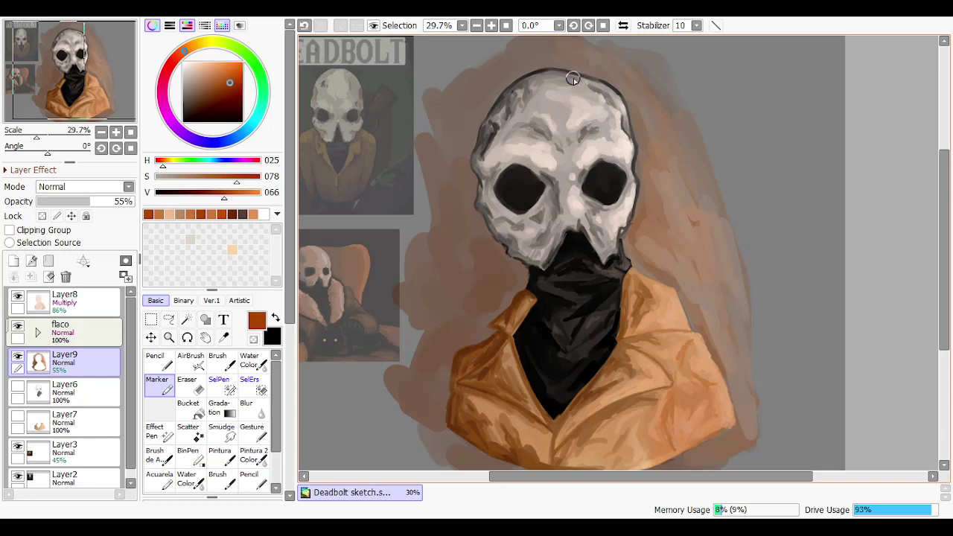
key("e")
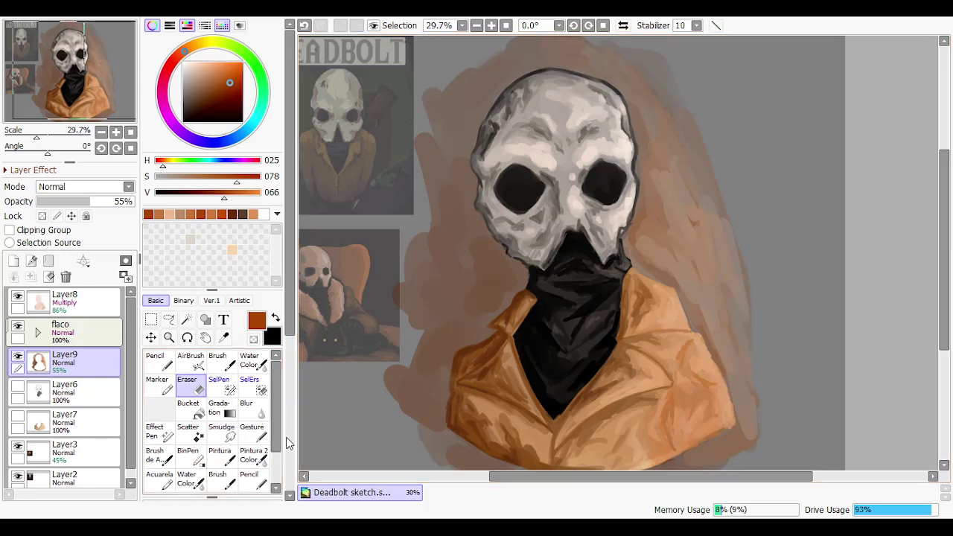
scroll(283, 440, "down", 5)
left_click(257, 469)
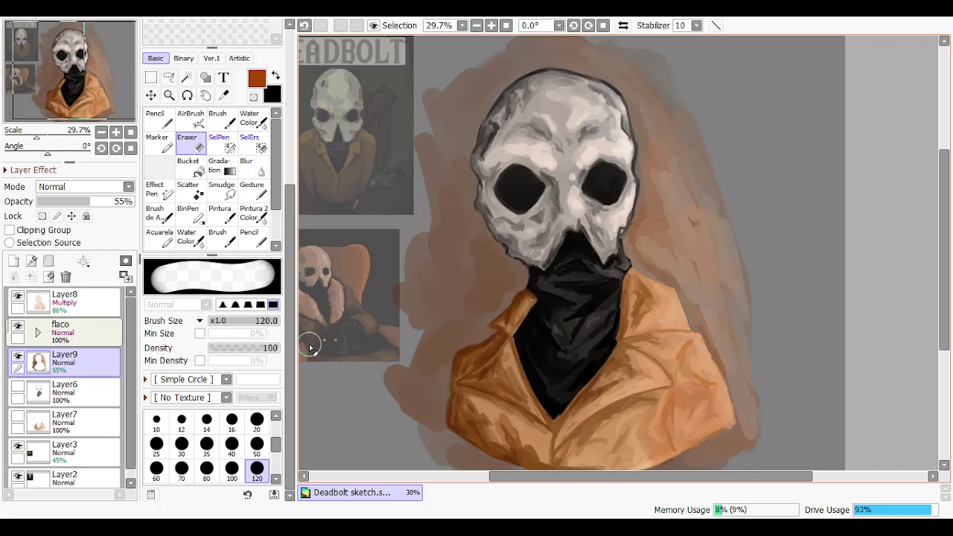
Paint dark red-brown (H 025, S 060, V 036) over the backdrop beside the skull's left cheek with the Marker, undoing trial strokes in other browns
left_click(164, 146)
left_click(292, 119)
left_click(206, 92)
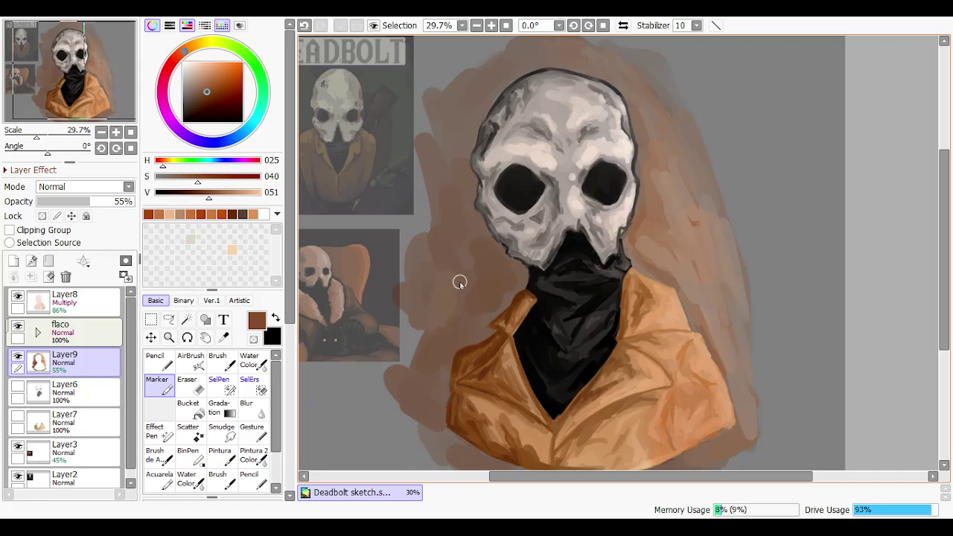
left_click_drag(458, 281, 465, 274)
key("ctrl+z")
left_click(203, 106)
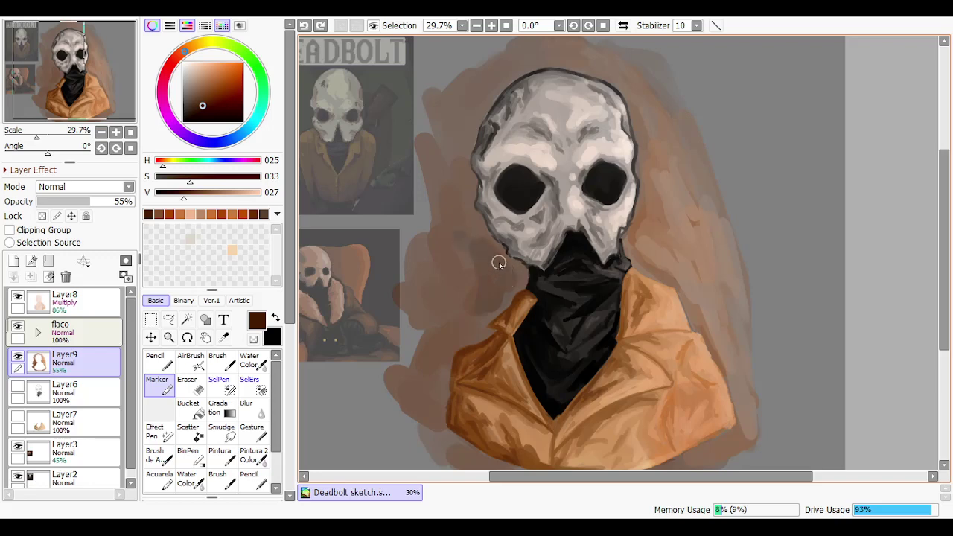
left_click_drag(464, 196, 480, 242)
key("ctrl+z")
left_click(219, 100)
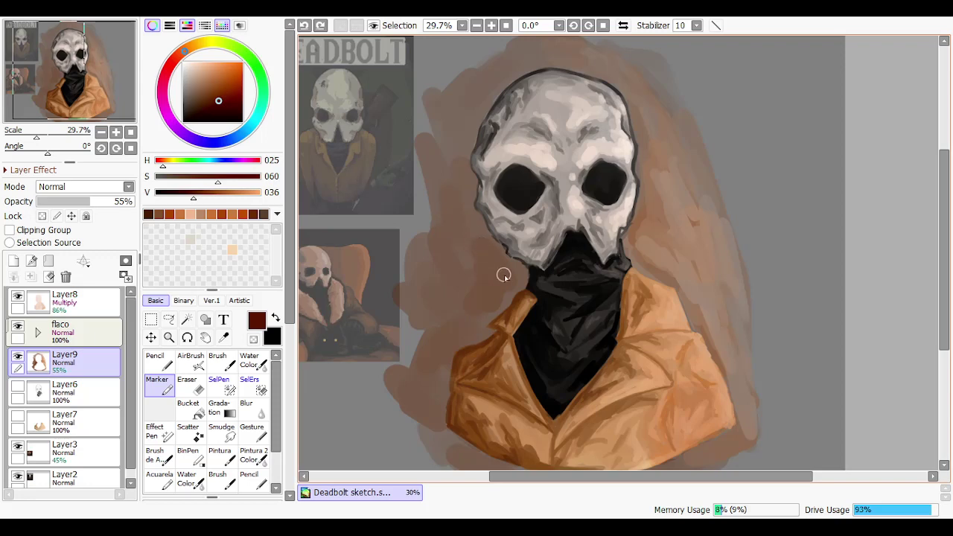
left_click_drag(478, 293, 487, 264)
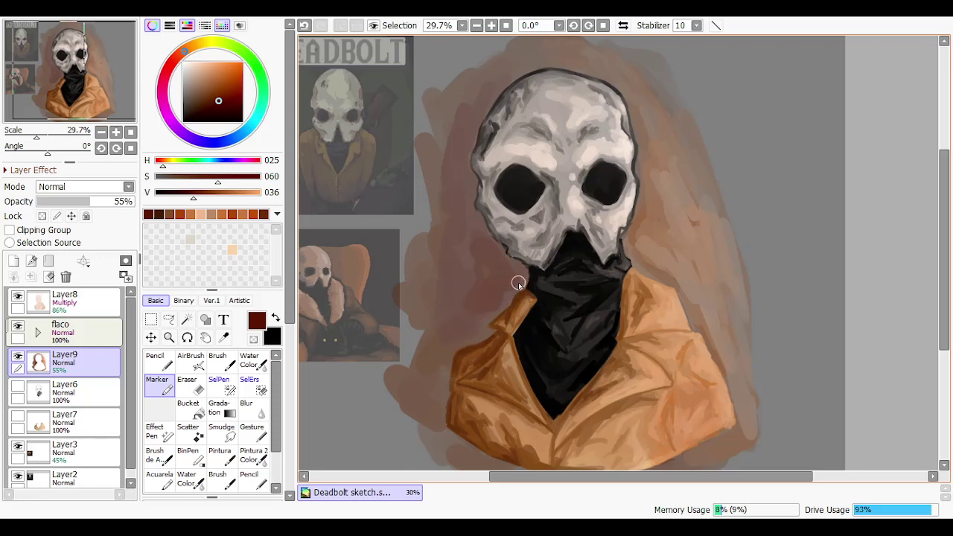
Deepen the backdrop between the skull's left jaw and the coat collar with darker brown (H 025, S 043, V 024), undoing unwanted strokes
left_click(210, 104)
left_click(209, 108)
mouse_move(451, 253)
left_mouse_down()
mouse_move(487, 280)
mouse_move(480, 247)
left_mouse_up()
key("ctrl+z")
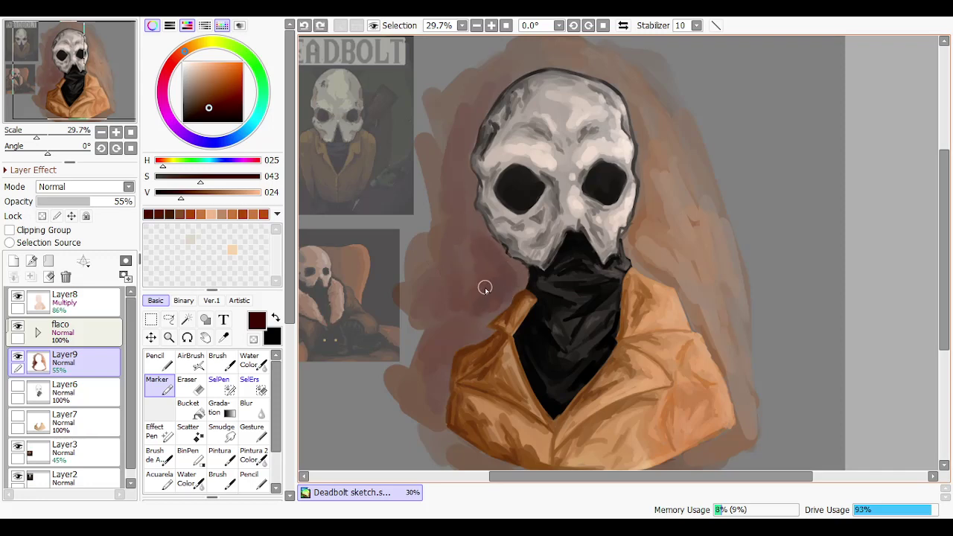
left_click_drag(464, 268, 464, 205)
left_click_drag(427, 286, 437, 142)
key("ctrl+z")
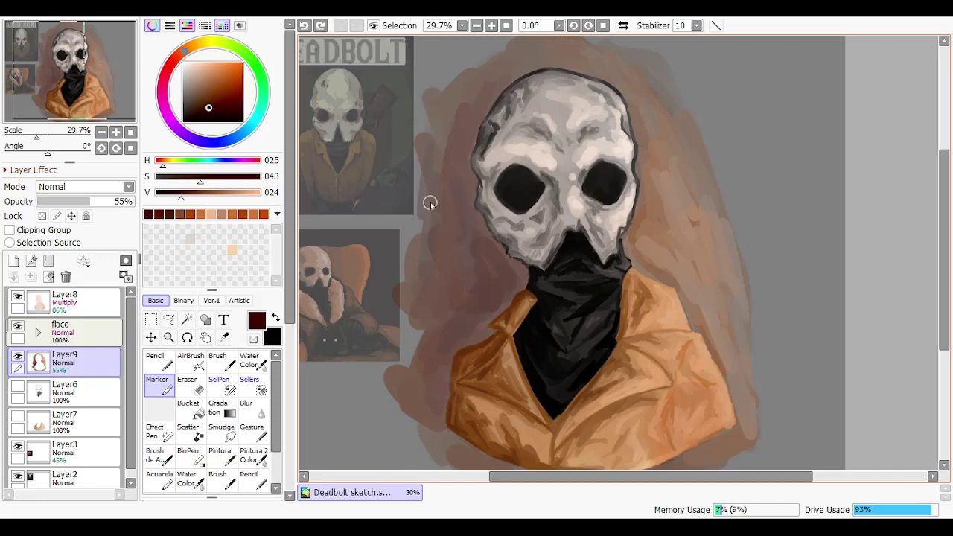
key("ctrl+z")
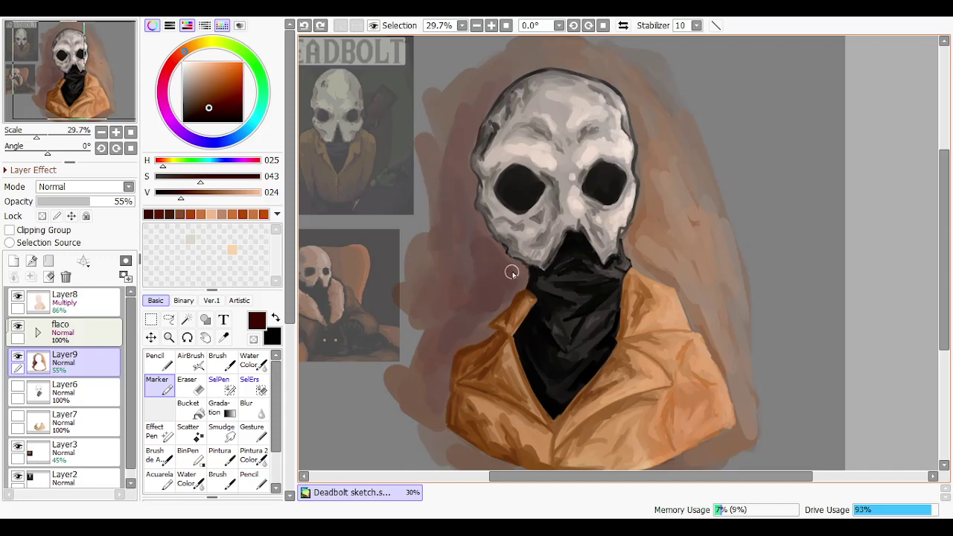
left_click_drag(511, 272, 492, 251)
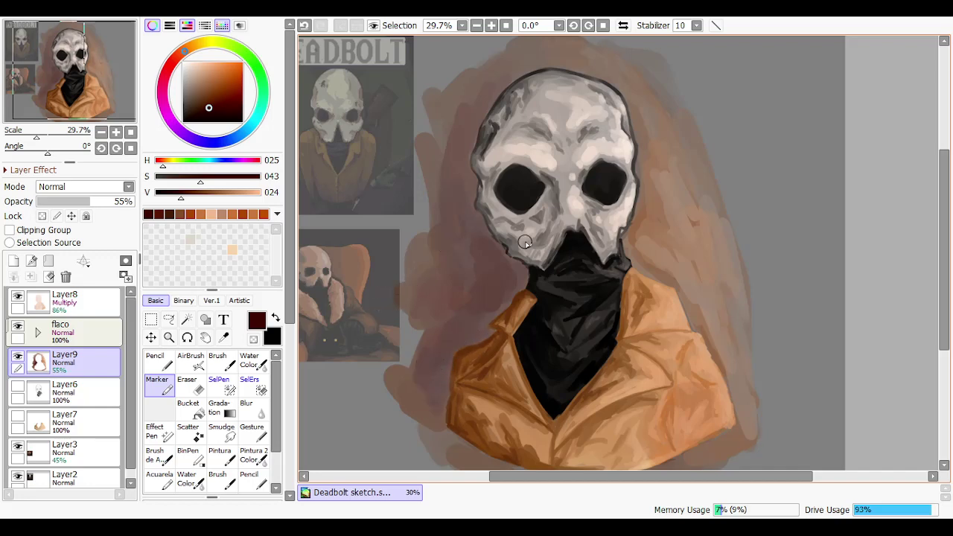
Erase backdrop paint along the left collar, jaw and cheek edges with the Eraser at size 50, undoing unwanted strokes
scroll(521, 198, "up", 3)
key("e")
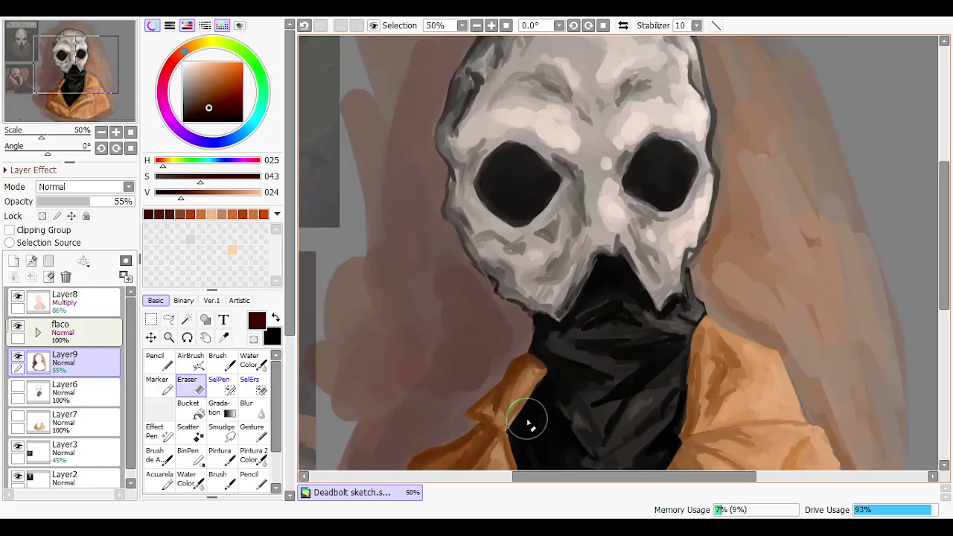
scroll(291, 442, "down", 5)
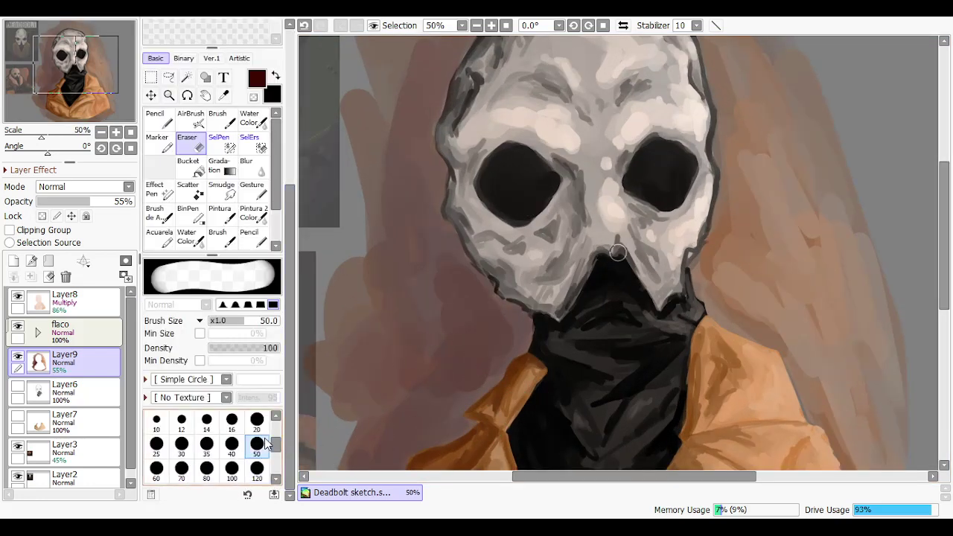
key("ctrl+z")
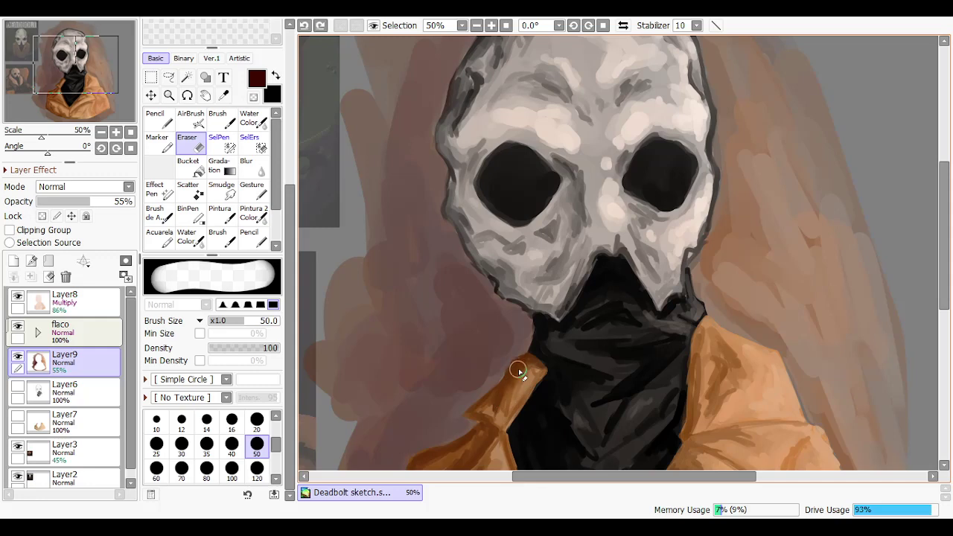
left_click_drag(543, 371, 545, 328)
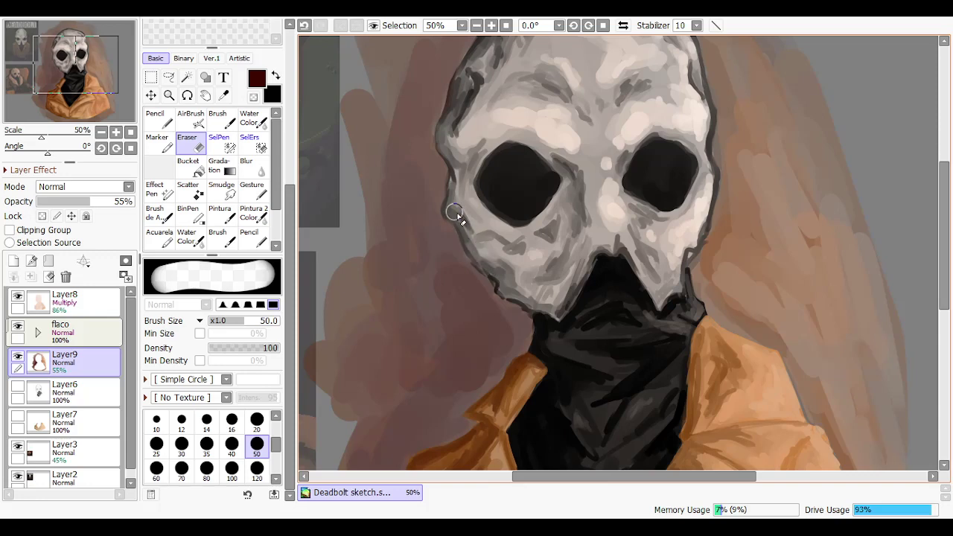
key("ctrl+z")
left_click_drag(452, 214, 457, 171)
Erase backdrop paint along the skull's upper left edge from the temple to the crown, undoing the first stroke
scroll(500, 122, "down", 4)
scroll(489, 46, "up", 6)
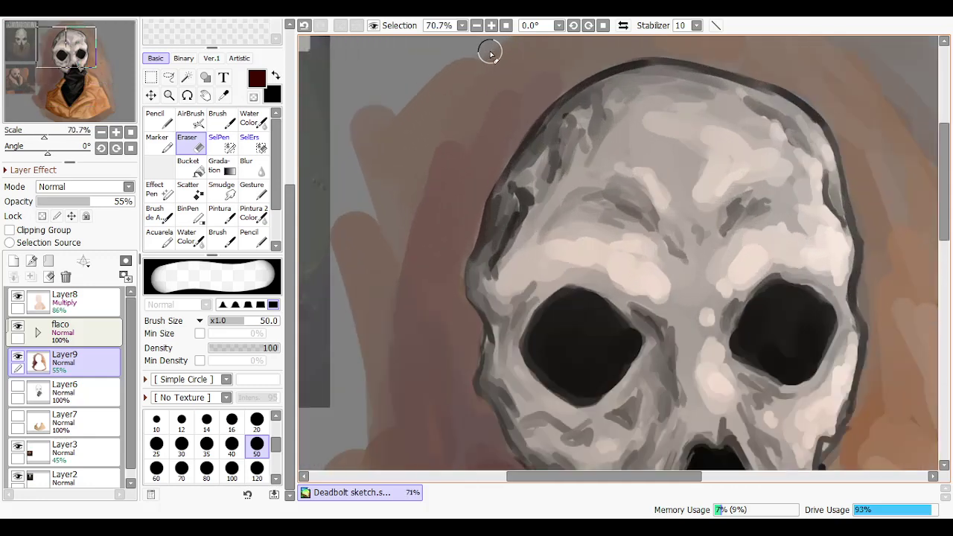
left_click_drag(492, 264, 501, 220)
key("ctrl+z")
mouse_move(476, 266)
left_mouse_down()
mouse_move(506, 190)
mouse_move(524, 183)
mouse_move(557, 117)
mouse_move(538, 141)
mouse_move(588, 98)
mouse_move(559, 129)
mouse_move(647, 73)
mouse_move(635, 85)
mouse_move(669, 92)
left_mouse_up()
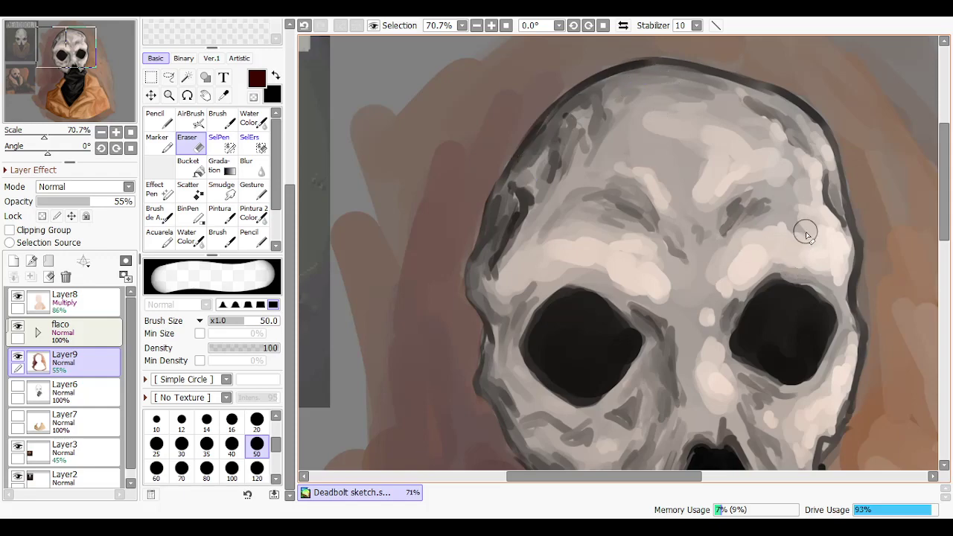
Examine the backdrop edges around the skull, scarf and coat at different zoom levels
scroll(638, 170, "down", 4)
scroll(640, 313, "up", 1)
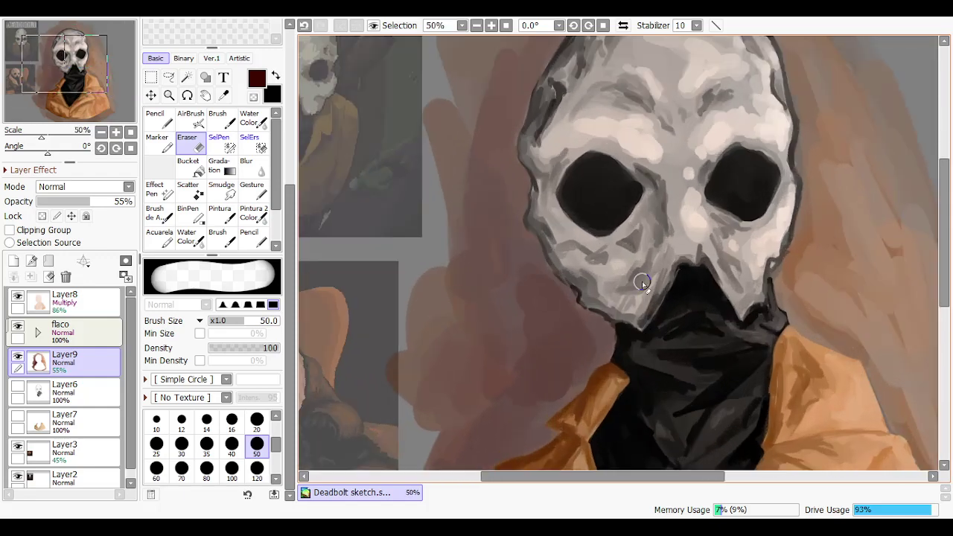
scroll(632, 432, "up", 1)
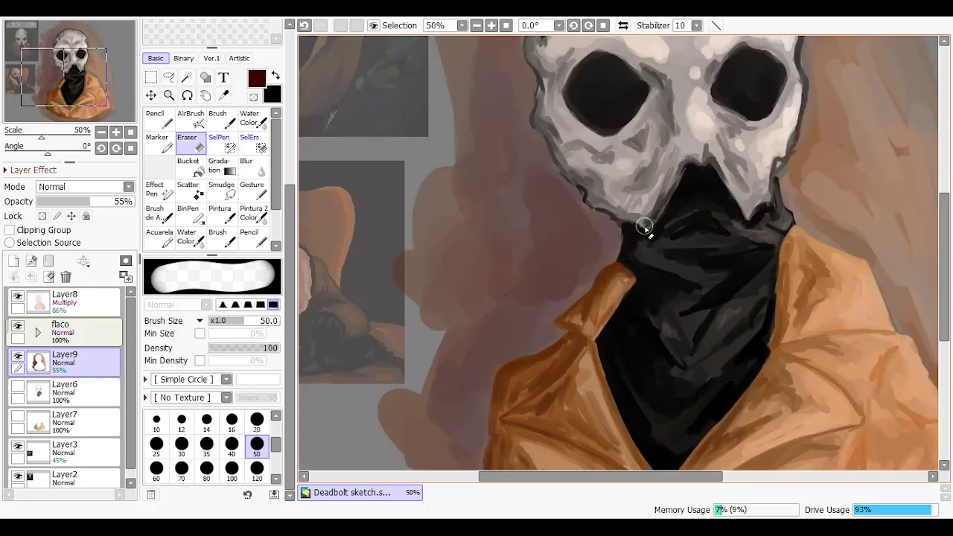
scroll(462, 137, "down", 3)
scroll(455, 218, "up", 1)
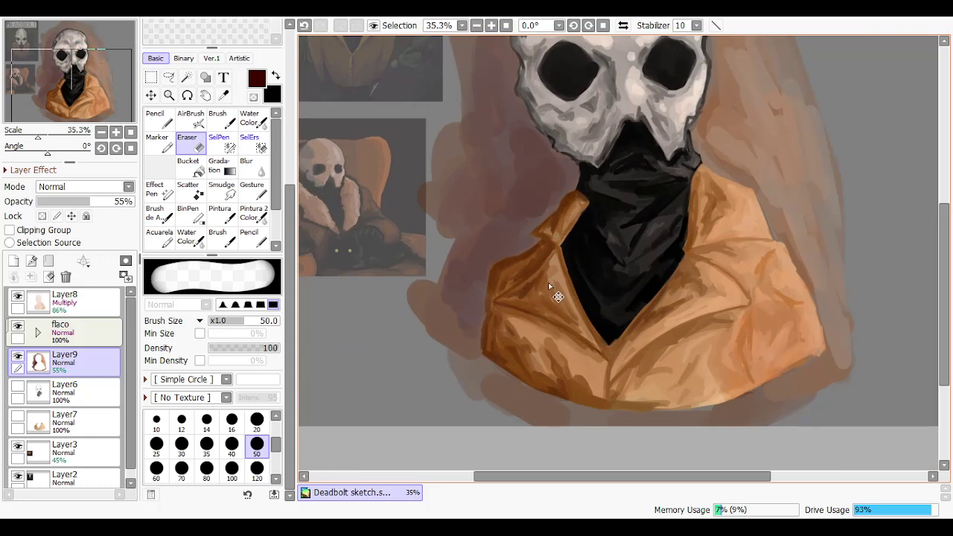
scroll(555, 268, "down", 3)
scroll(574, 167, "up", 3)
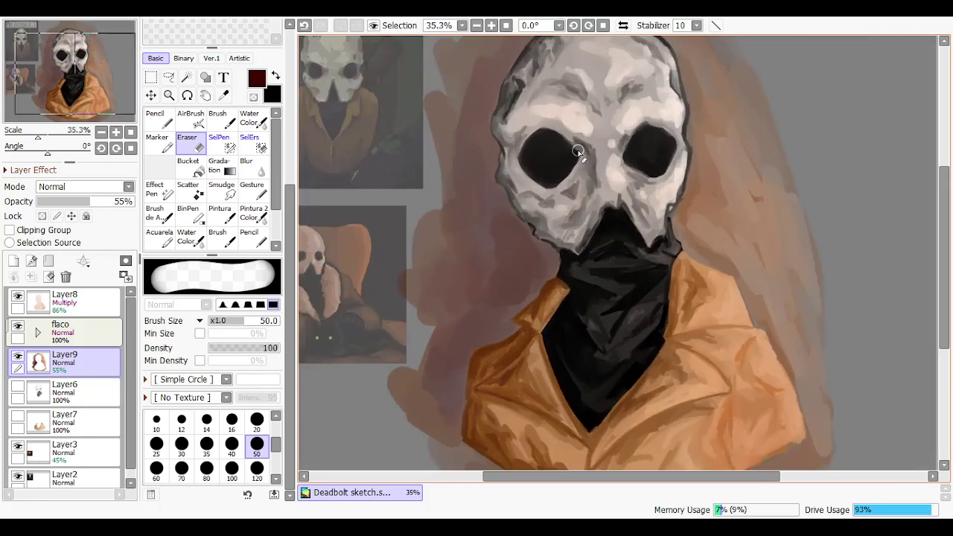
scroll(577, 152, "down", 1)
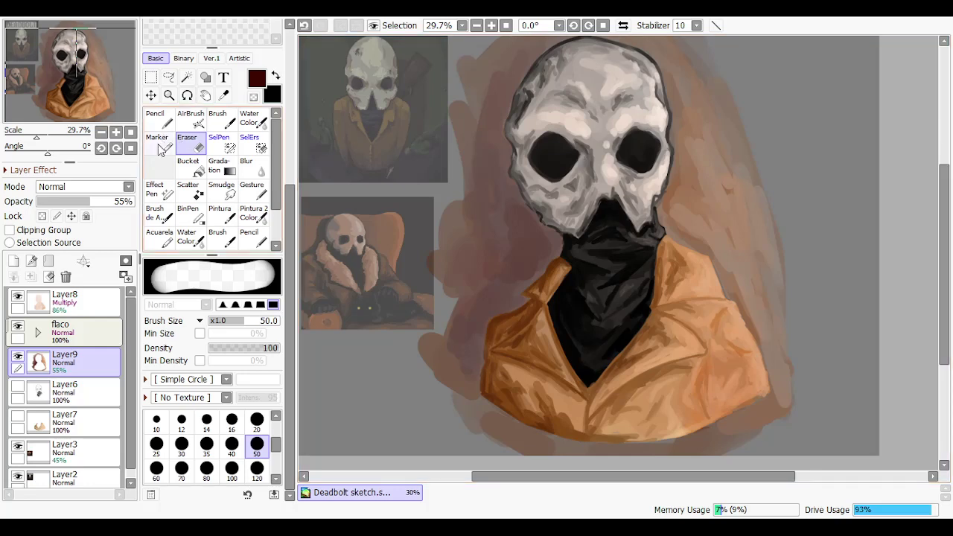
Extend the backdrop's outer right edge with dark orange (H 024, S 076, V 066) using the Marker at size 120
left_click(155, 148)
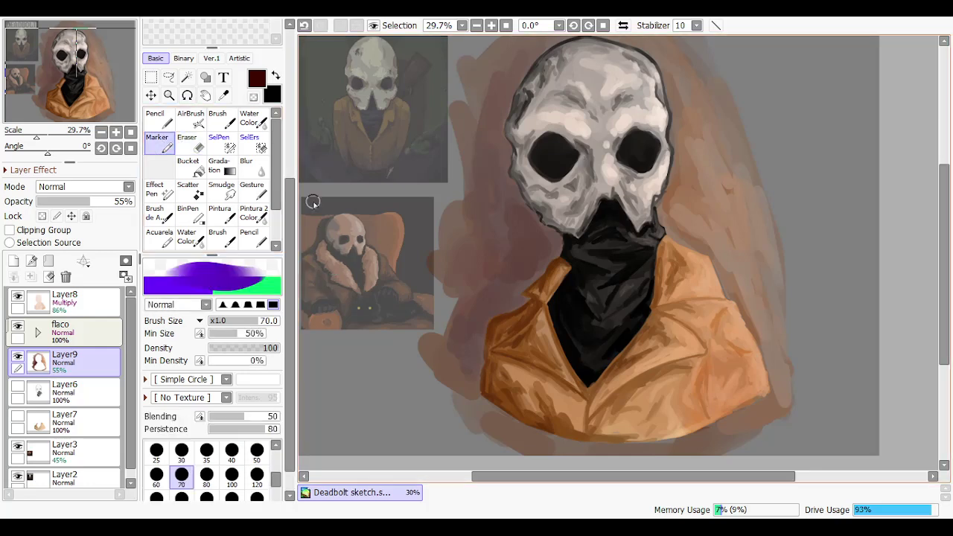
scroll(156, 149, "up", 3)
left_click(198, 213)
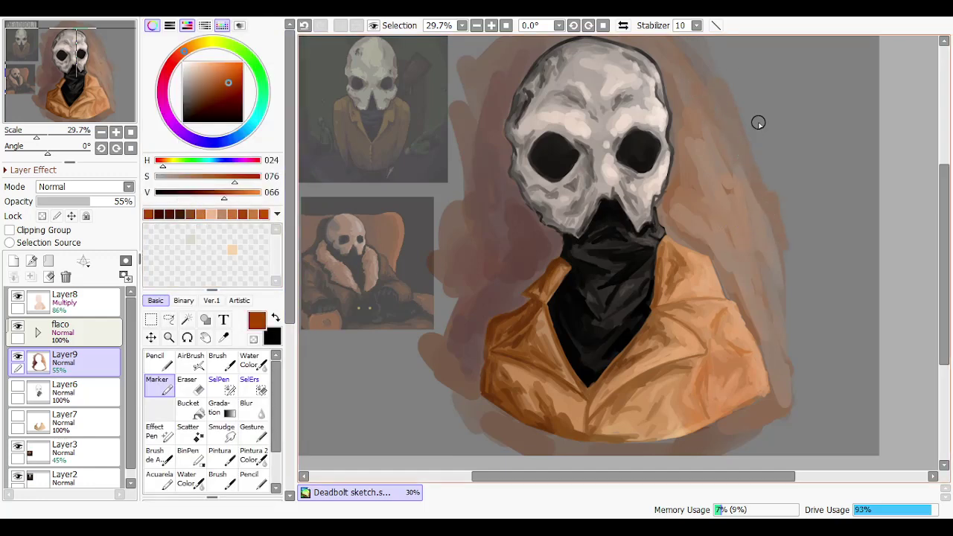
scroll(286, 458, "down", 3)
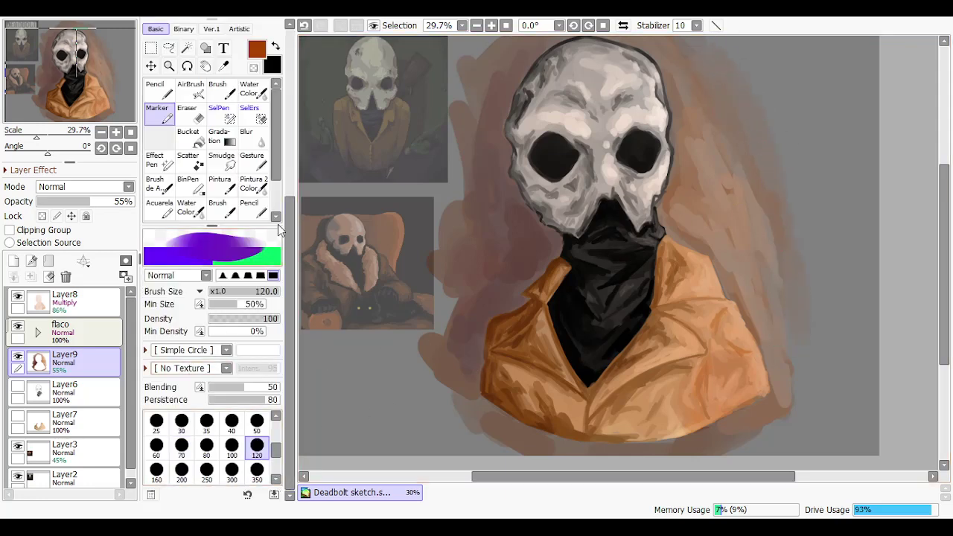
Blend pale peach (H 025, S 037, V 094) into the backdrop beside the coat's right shoulder
scroll(289, 178, "up", 3)
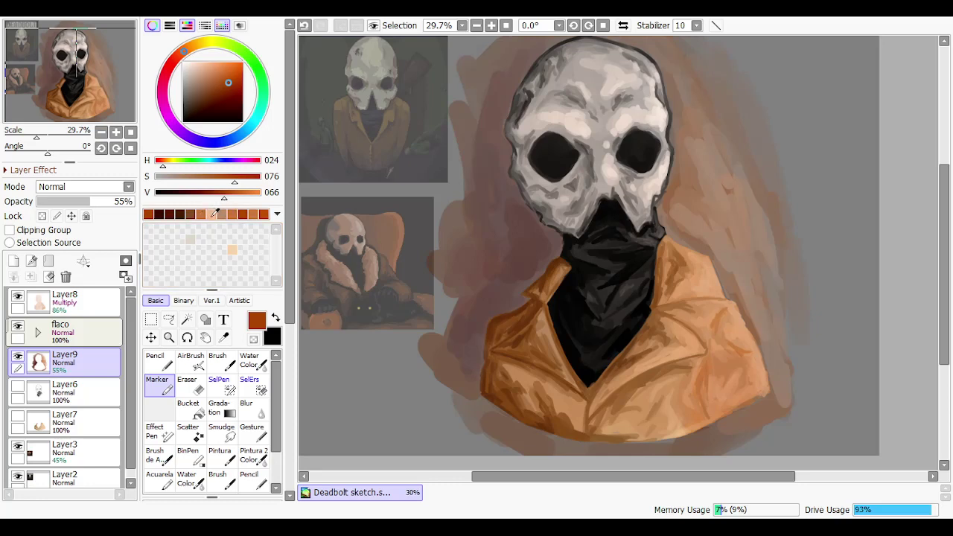
left_click(212, 214)
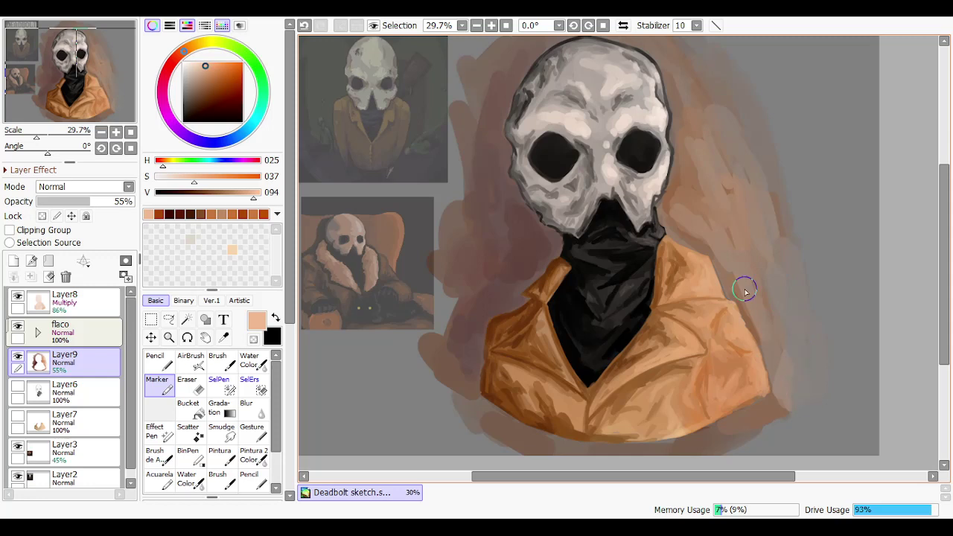
scroll(635, 254, "down", 1)
scroll(511, 125, "up", 1)
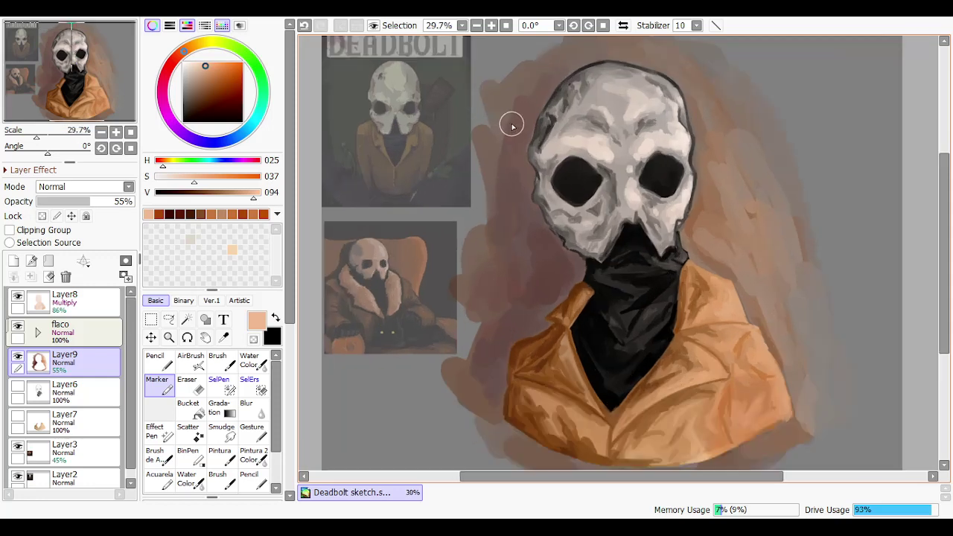
Hide the two reference image layers, Layer3 and Layer2
scroll(80, 343, "down", 1)
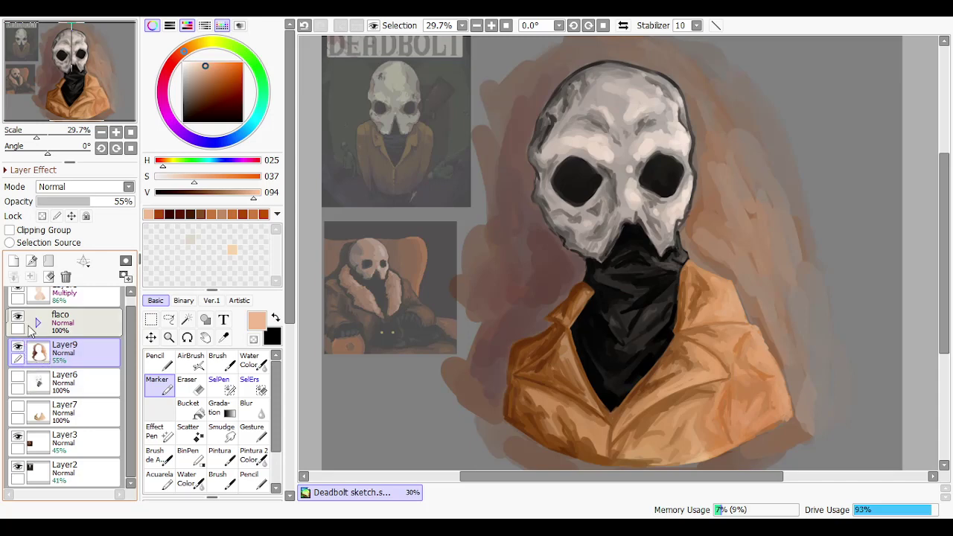
left_click(29, 441)
left_click(17, 436)
left_click(17, 466)
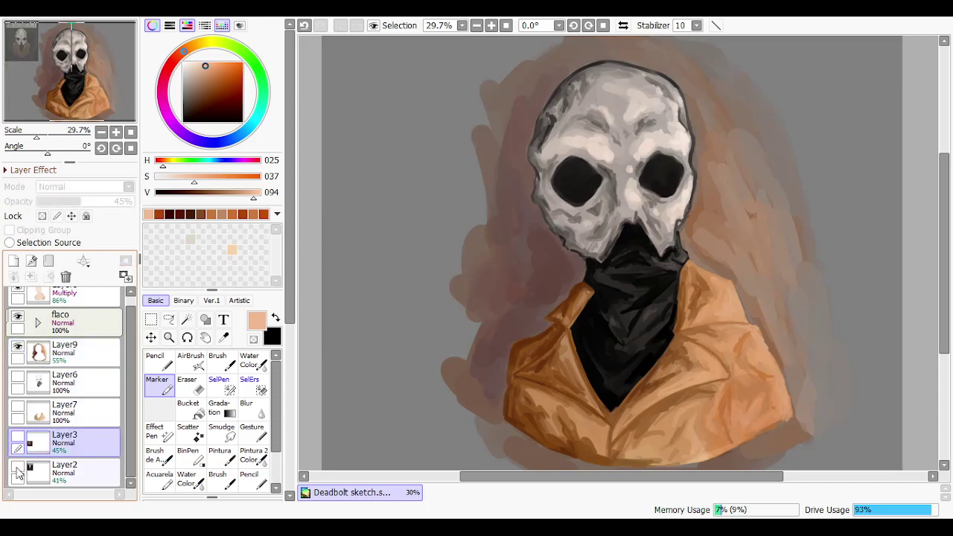
Trim the empty canvas margins on the left and right of the bust, undoing the first left-side crop
scroll(392, 321, "down", 1)
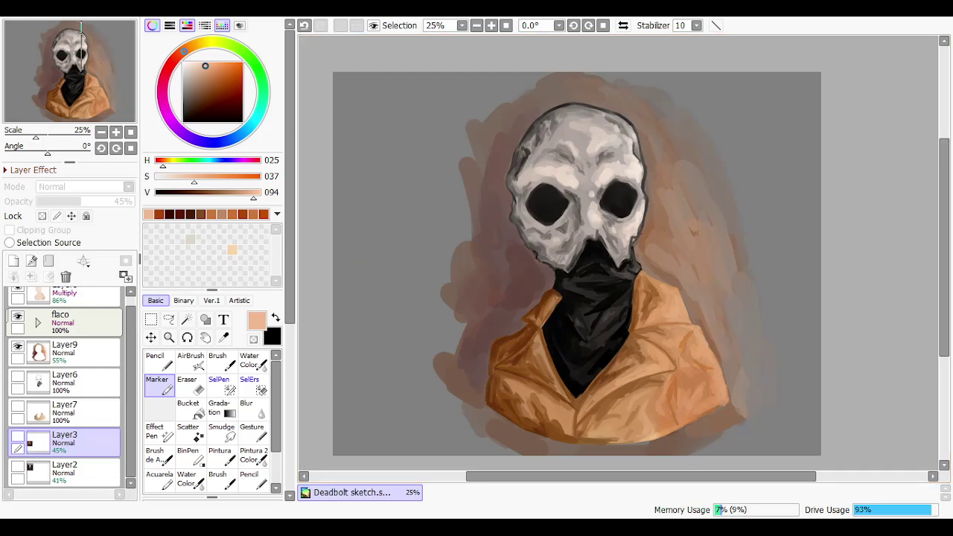
left_click(417, 224)
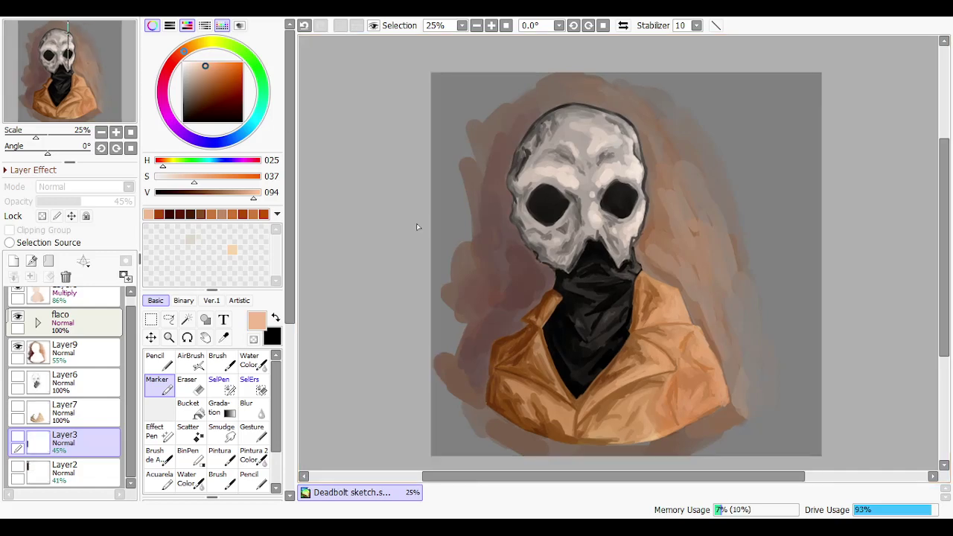
key("ctrl+z")
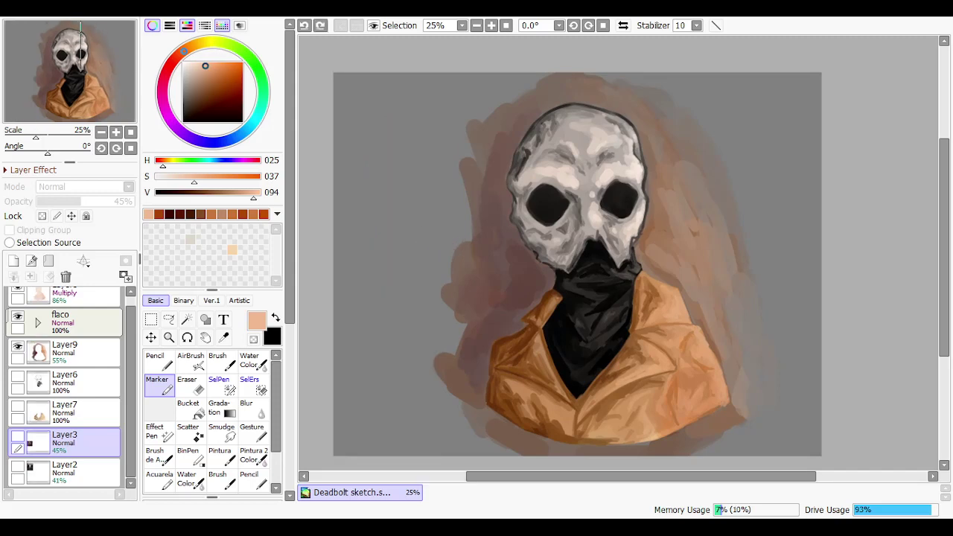
key("ctrl+z")
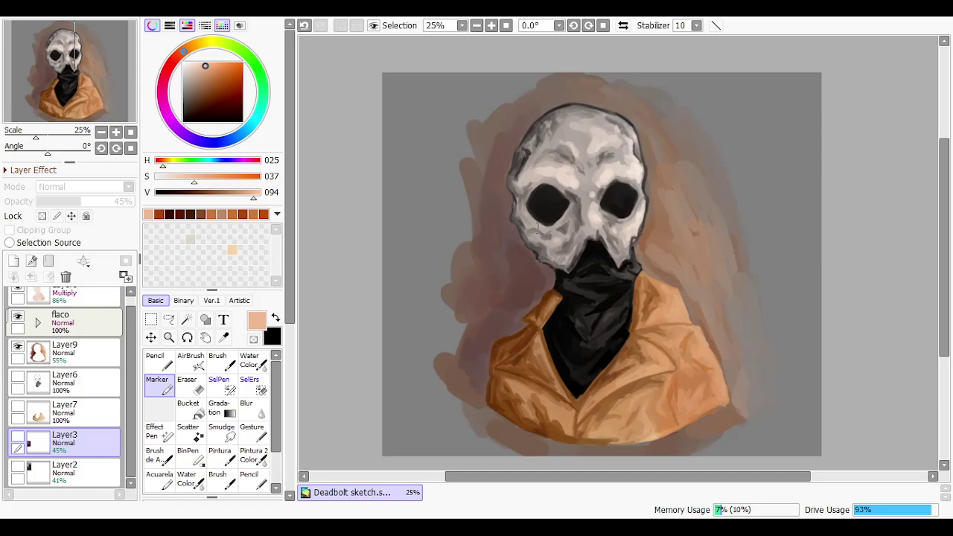
key("Return")
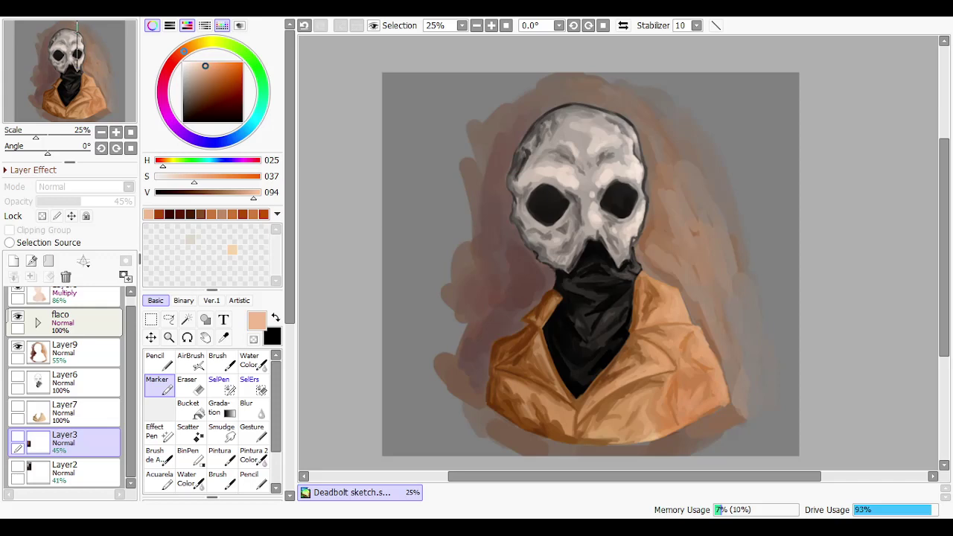
key("ctrl+z")
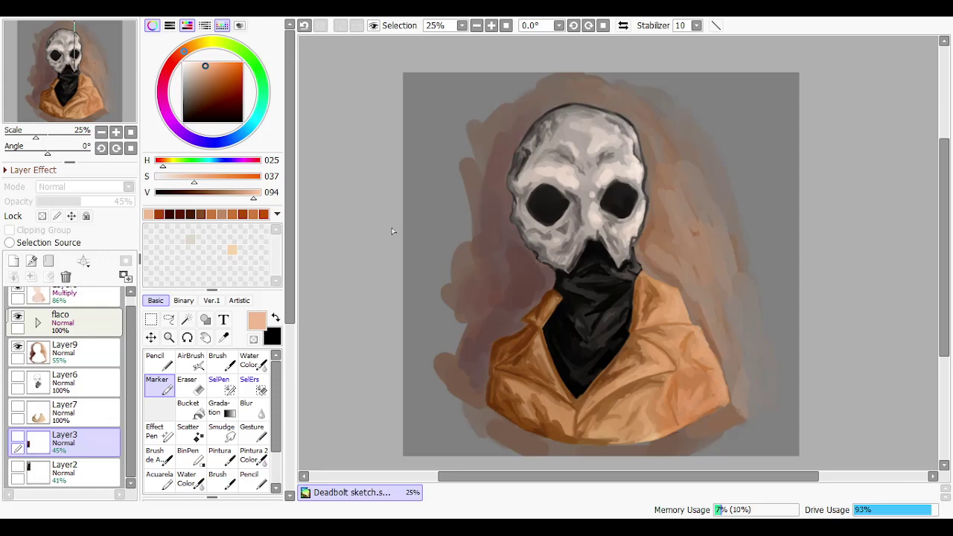